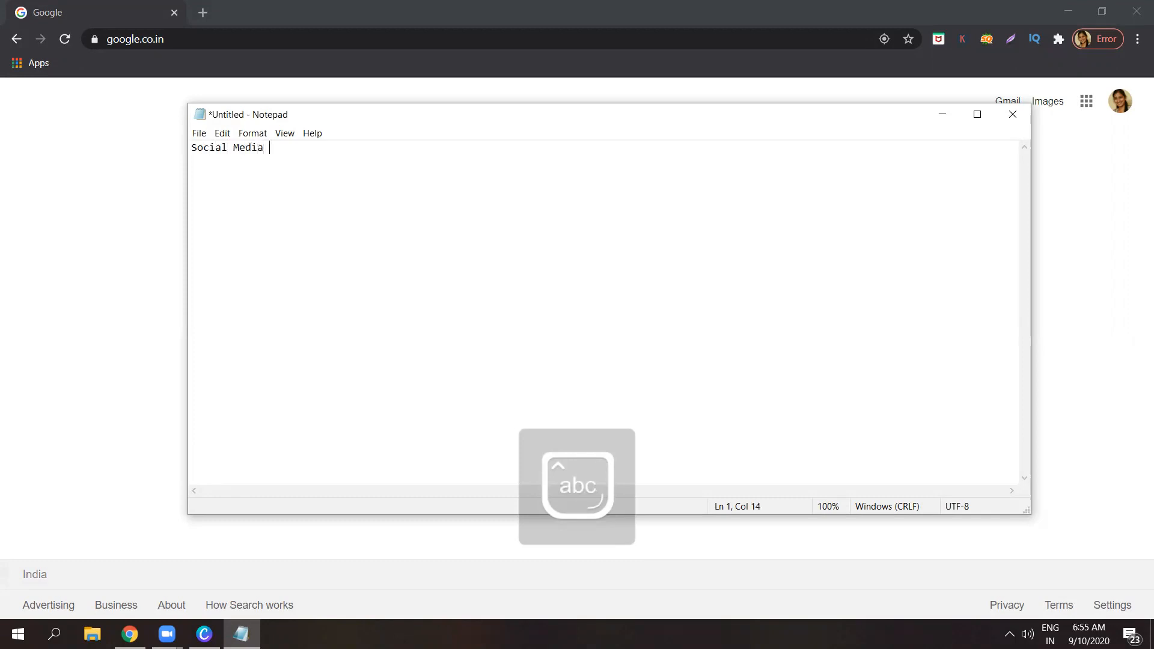
- Add a second line reading "SMO, SMM.." below the "Social Media" heading
key(Return)
key(Caps_Lock)
text(SMO)
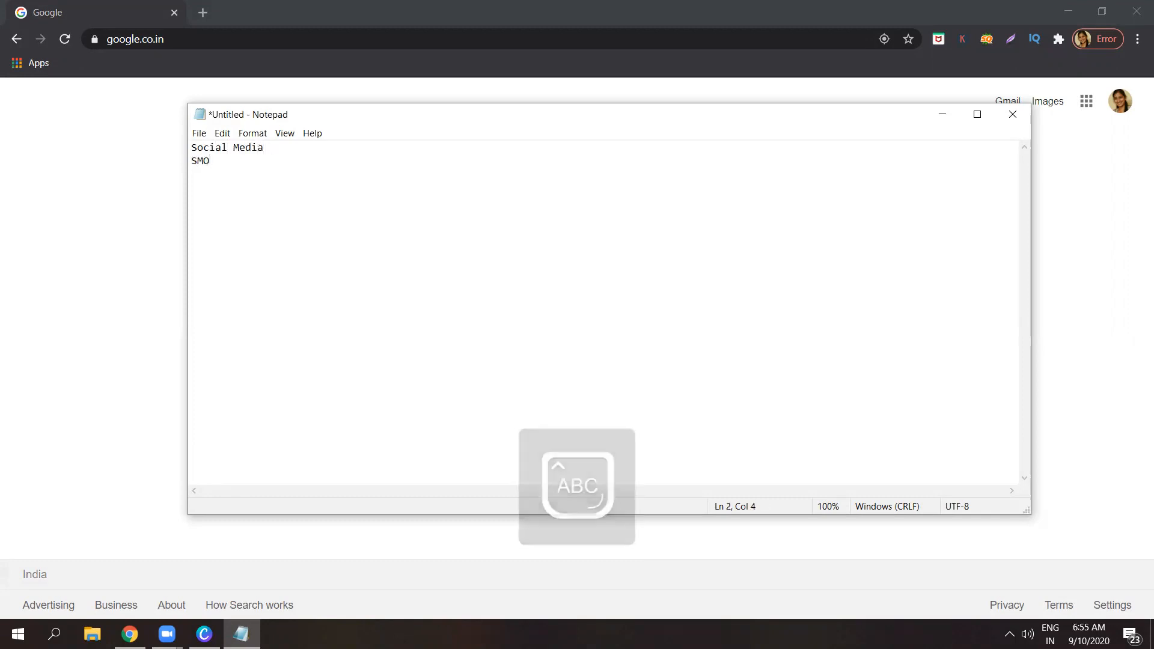
text(, SMM)
key(Caps_Lock)
text(.. )
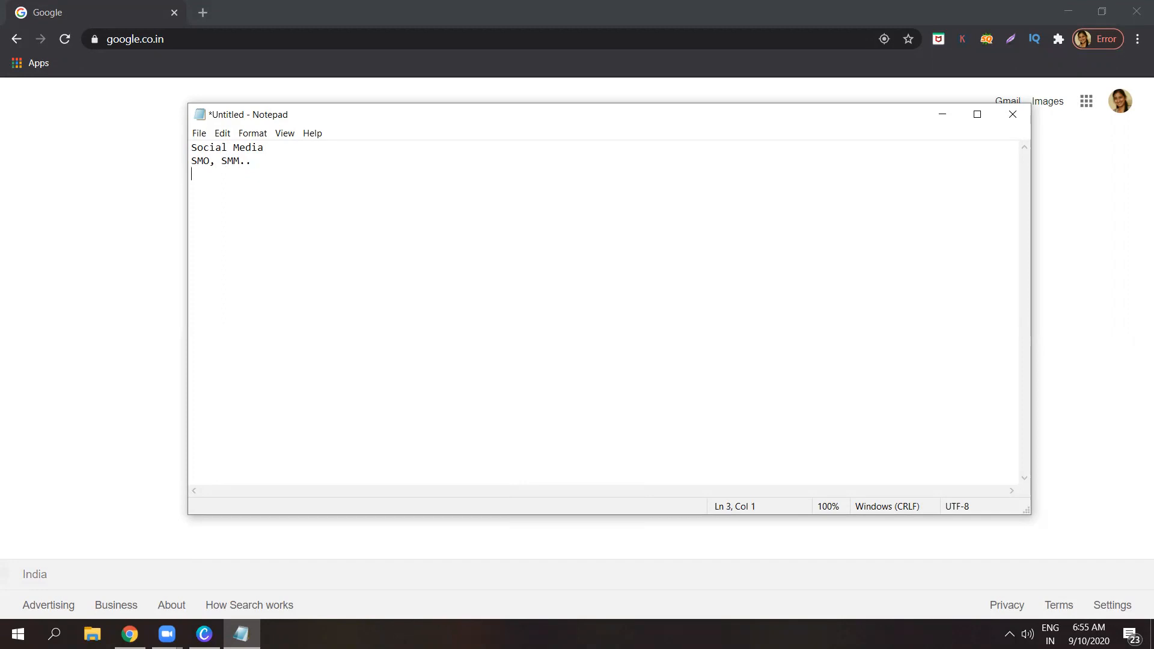
- Start a third line listing the platforms "Facebook, IG"
text(F)
key(Caps_Lock)
text(a)
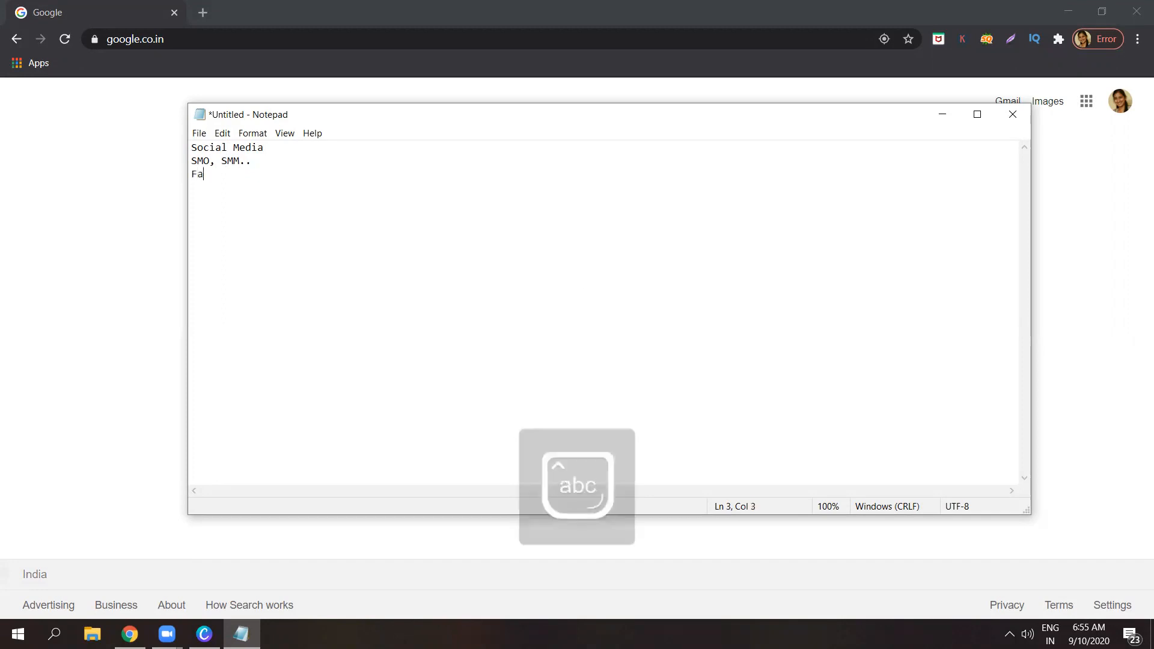
text(ceook)
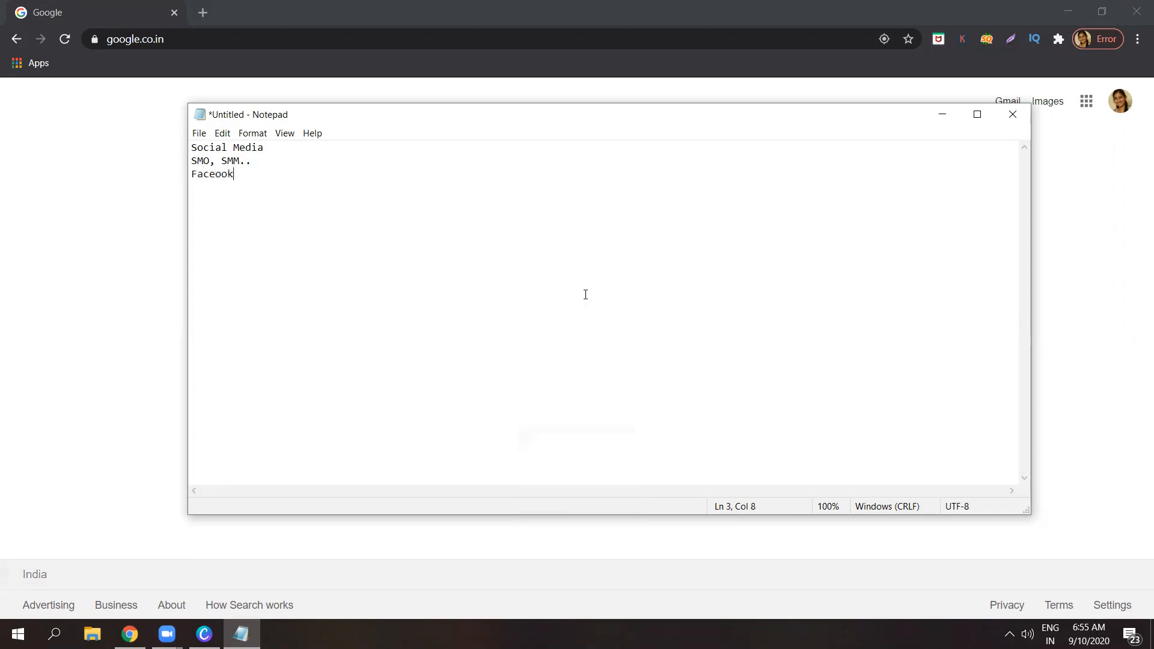
key(BackSpace)
key(BackSpace)
key(BackSpace)
text(book,)
key(Caps_Lock)
text(IG)
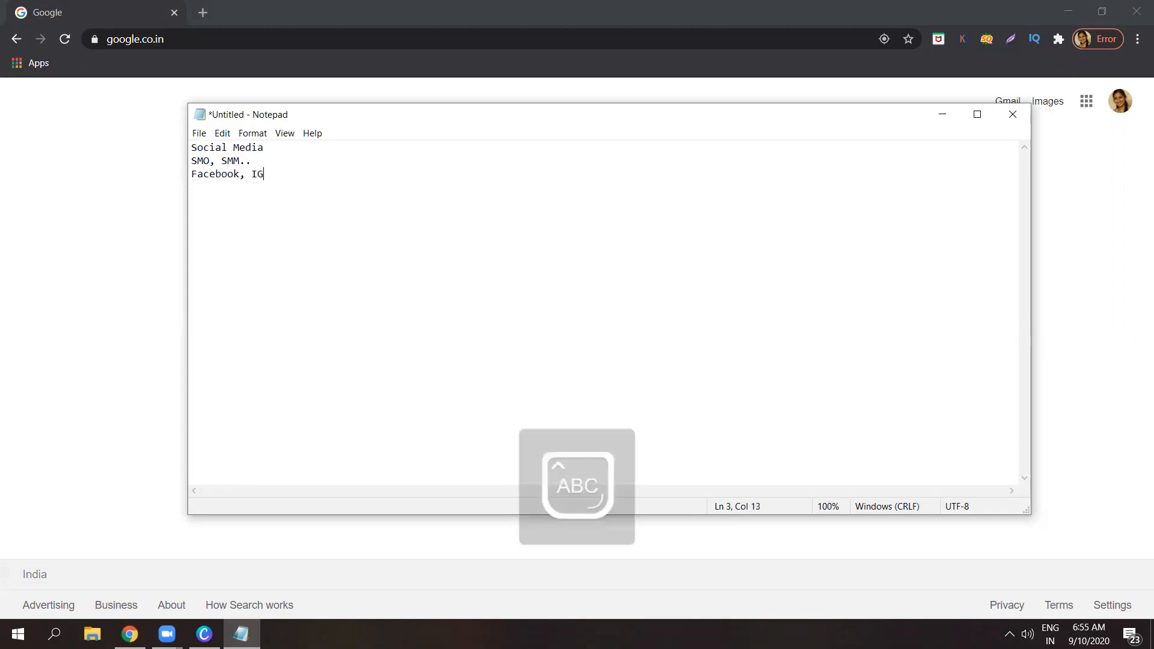
- Continue the platform list with "Twitter, Linked In," after IG
key(Caps_Lock)
text(, Twitter,)
key(Caps_Lock)
text(L)
key(Caps_Lock)
text(inked)
key(Caps_Lock)
text(I)
key(Caps_Lock)
text(n,)
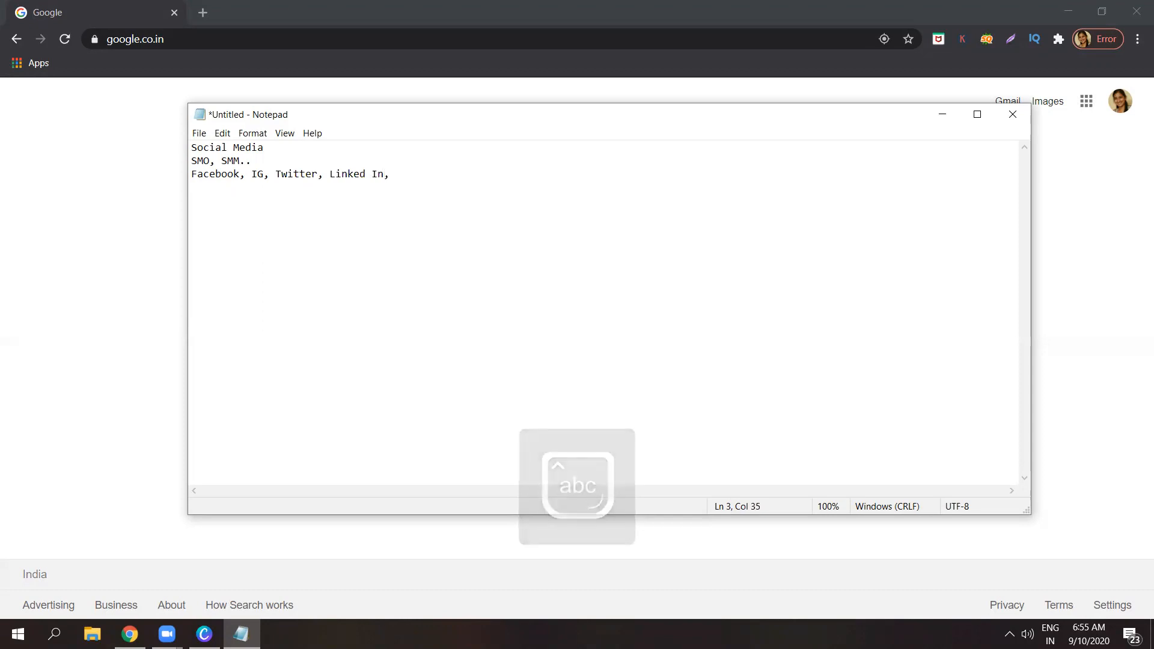
- Complete the platform list with "Pinterest, Youtube .." after Linked In
key(Caps_Lock)
text(P)
key(Caps_Lock)
text(interest,)
key(Caps_Lock)
text(Y)
key(Caps_Lock)
text(outube..)
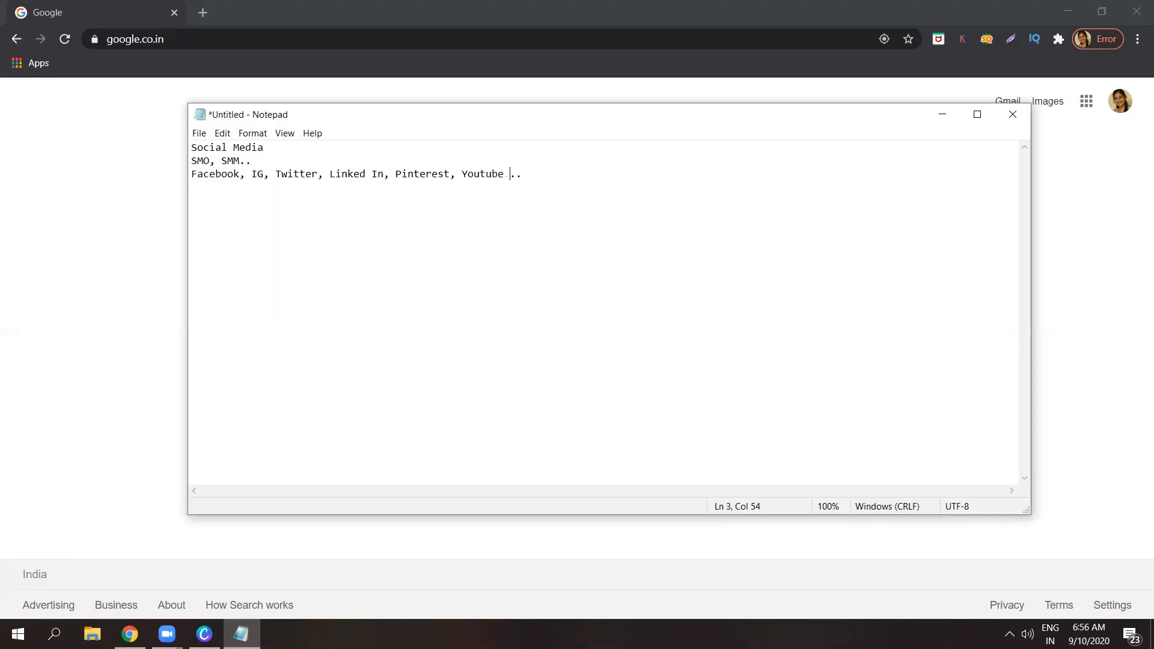
click(616, 167)
click(577, 169)
drag(532, 174, 191, 175)
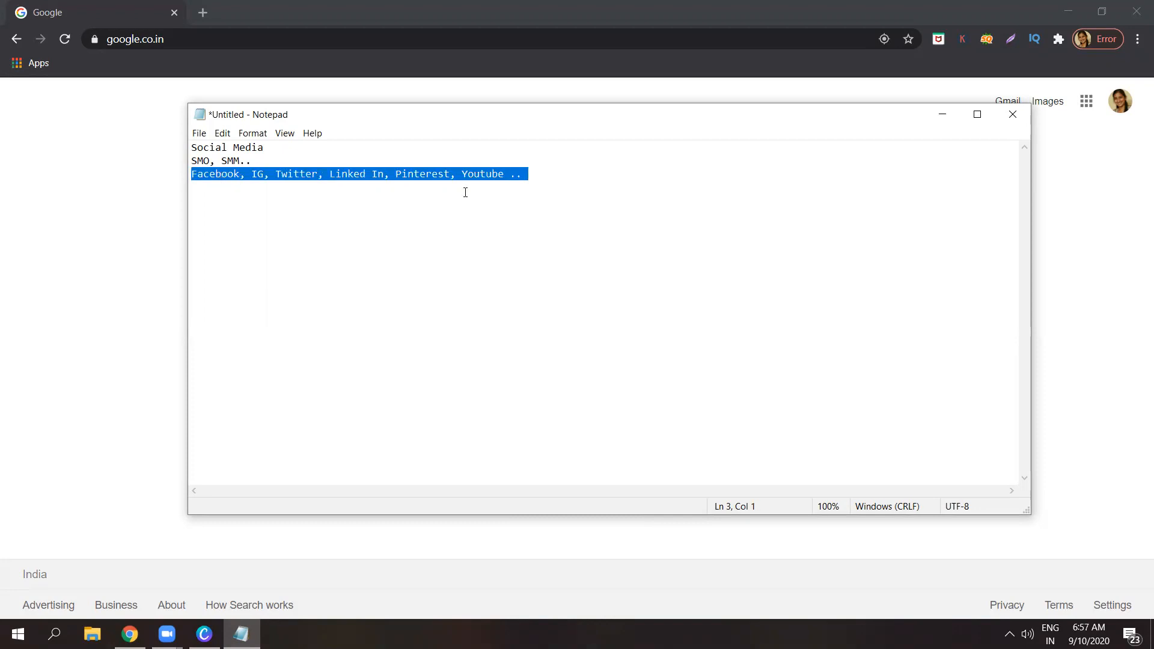
click(643, 158)
- Add a new line reading "Social Media - " below the platform list, separated from it by two blank lines
click(558, 170)
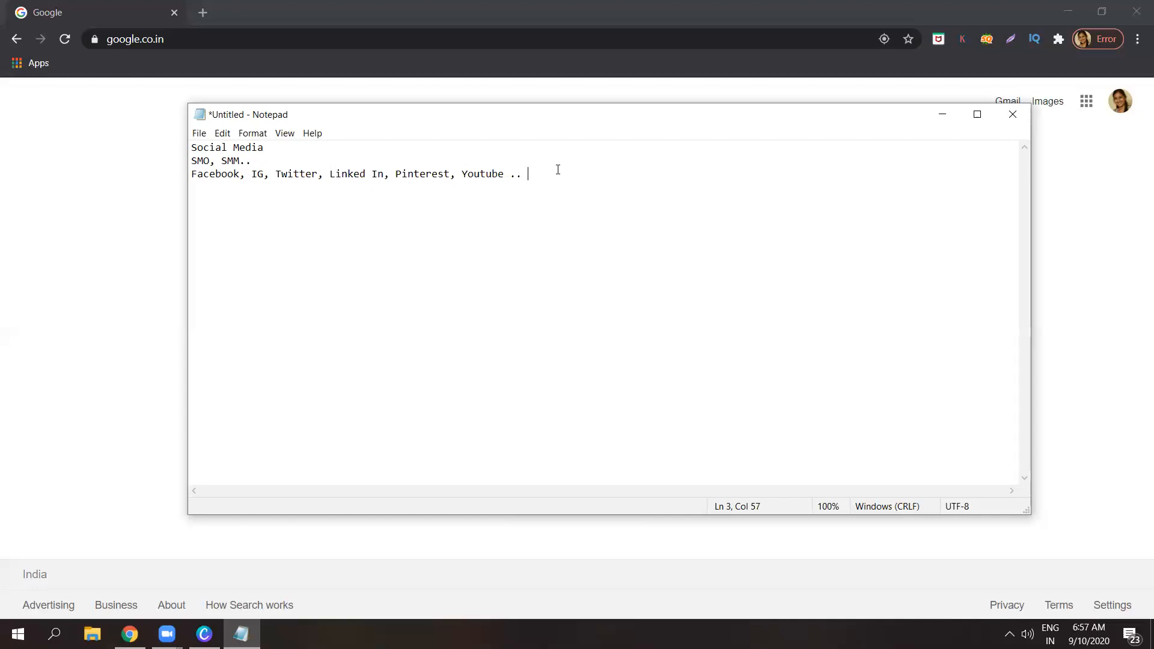
key(Return)
key(Return)
text(Social )
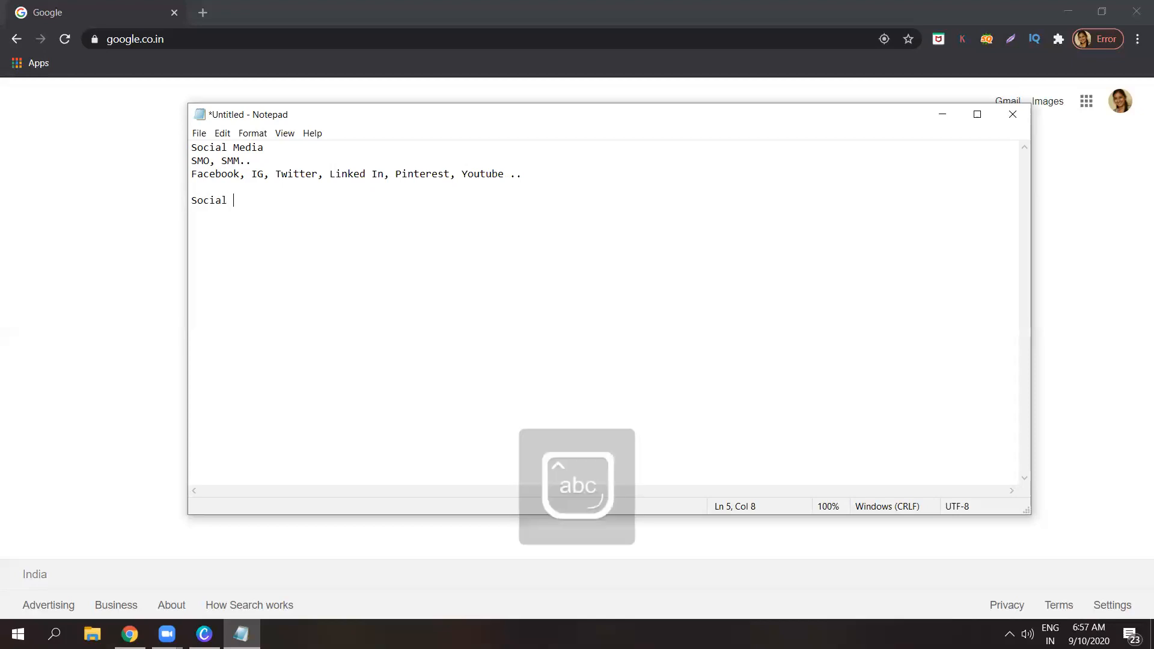
text(Media -)
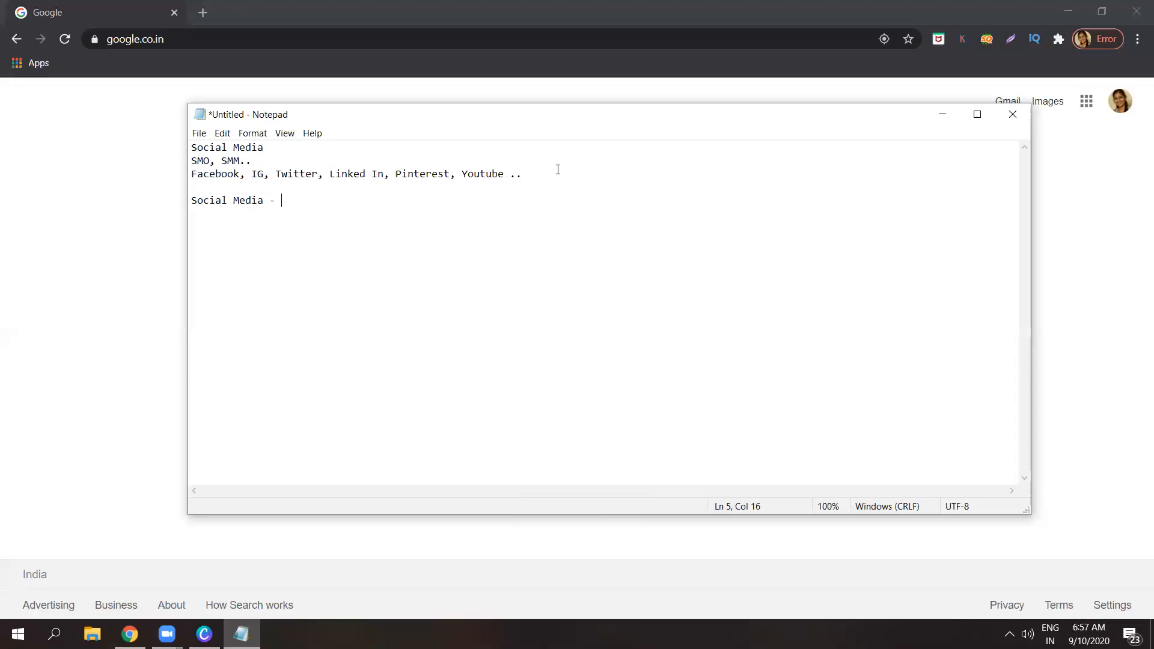
click(534, 176)
key(Return)
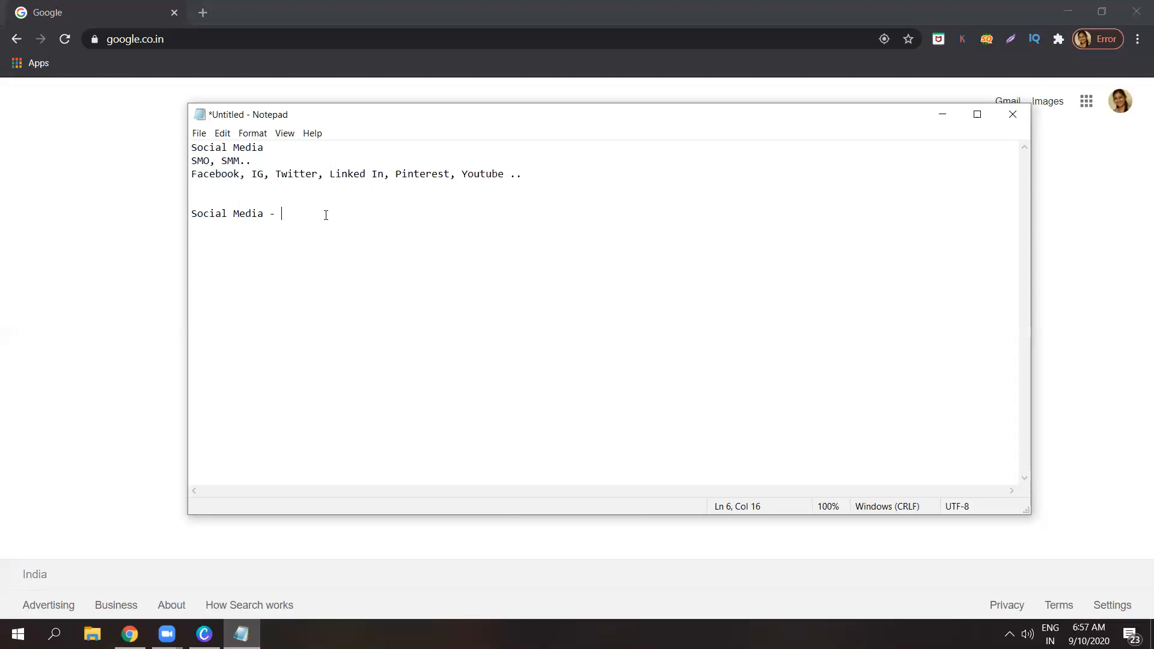
- Enter "Images, videos," as the first content types after "Social Media -"
key(Caps_Lock)
text(I)
key(Caps_Lock)
text(m)
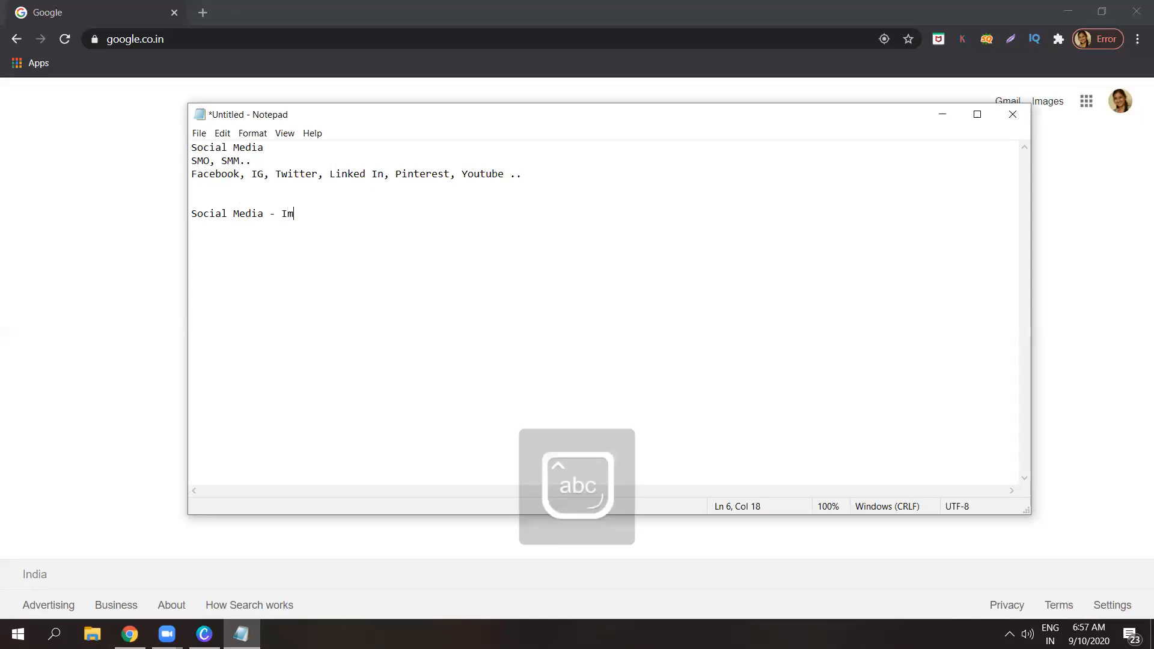
text(ages, )
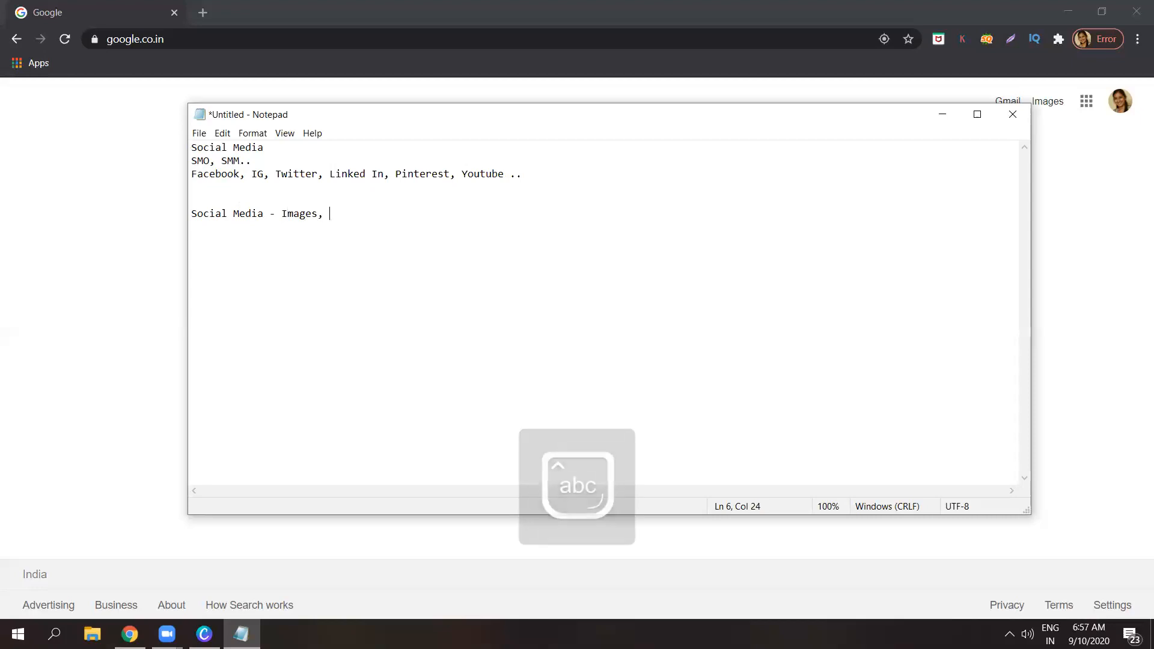
text(videos,)
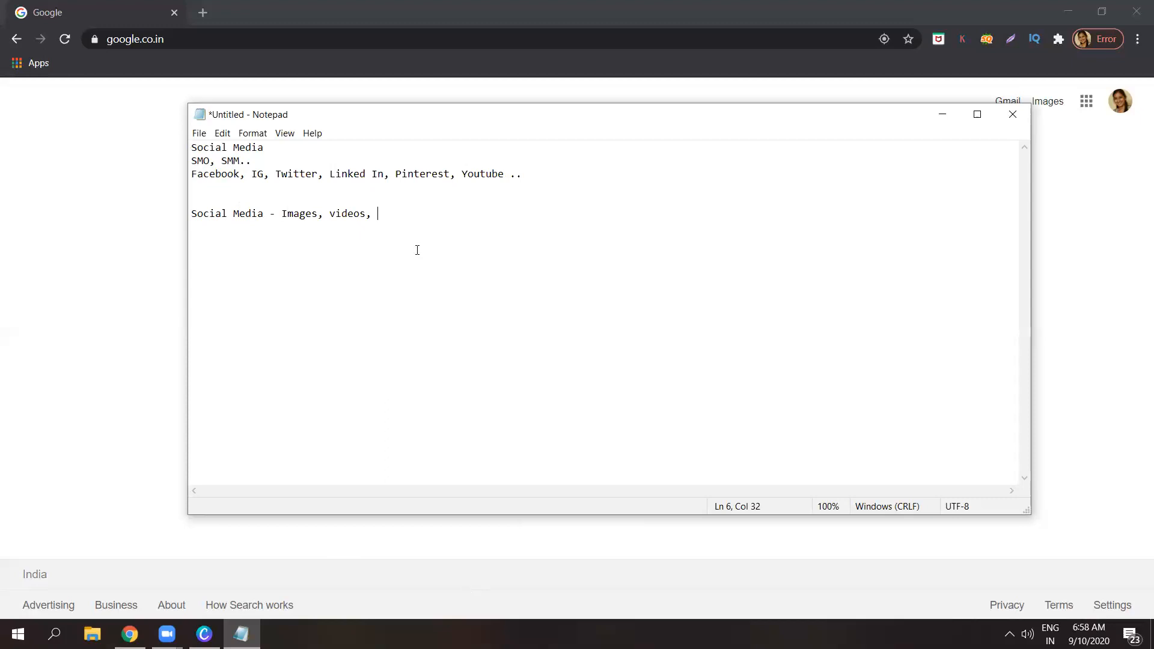
- Continue the content types with "Animations, GIFs," after videos
key(Caps_Lock)
text(A)
key(Caps_Lock)
text(n)
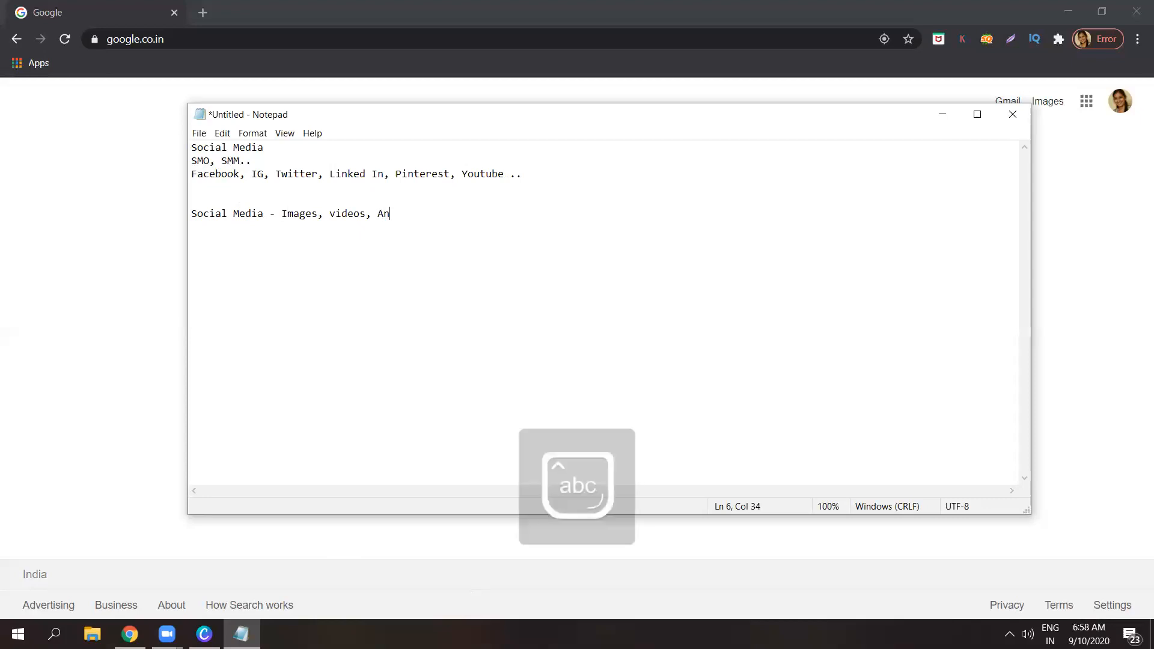
text(imations,)
key(Caps_Lock)
text(GIF)
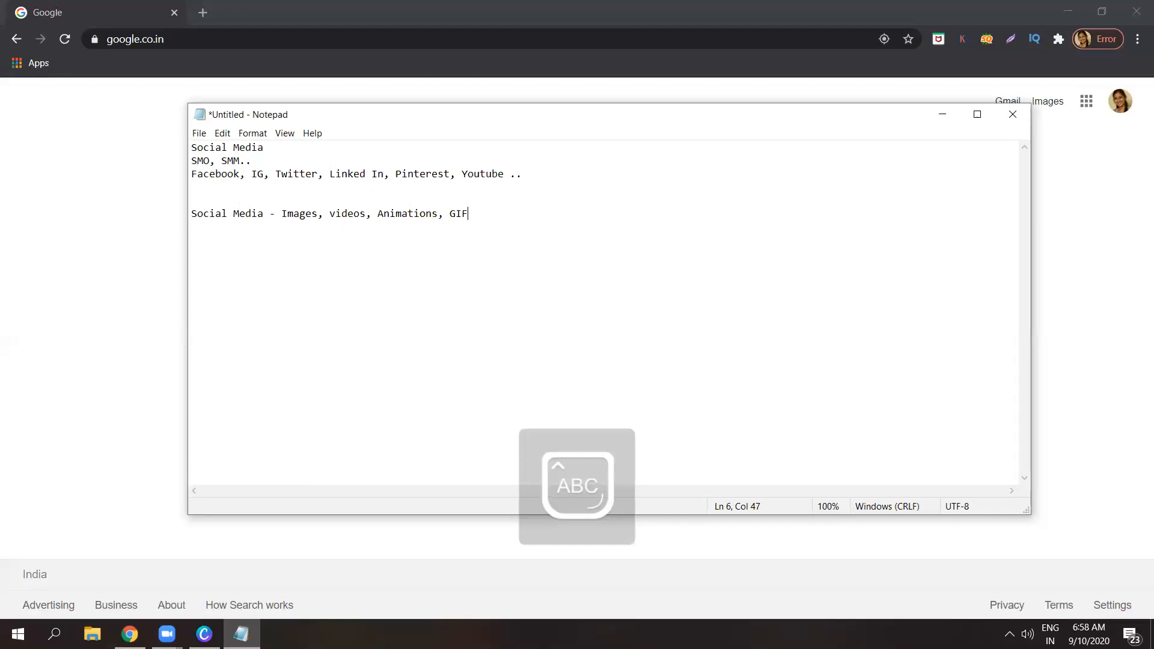
key(Caps_Lock)
text(s,)
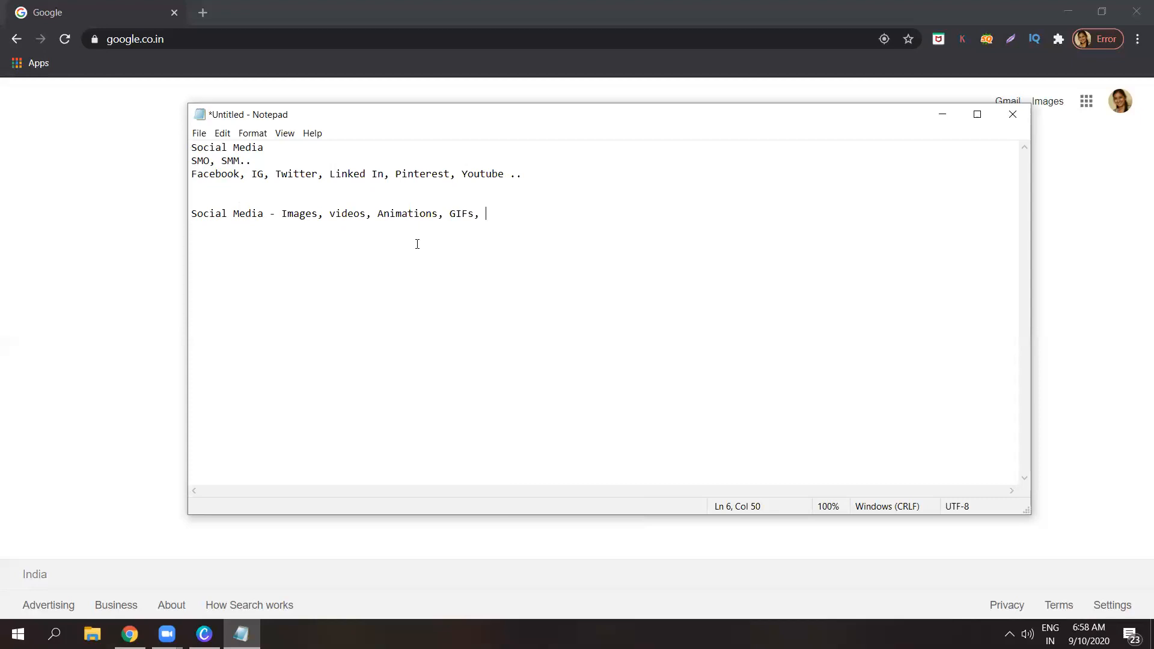
- Replace the trailing comma after "GIFs" with a period
drag(503, 212, 209, 213)
click(501, 217)
key(BackSpace)
key(BackSpace)
text(.)
- Add a "Photoshop .." line below the content types, leaving a blank line between them
key(Return)
key(Return)
text(Photos)
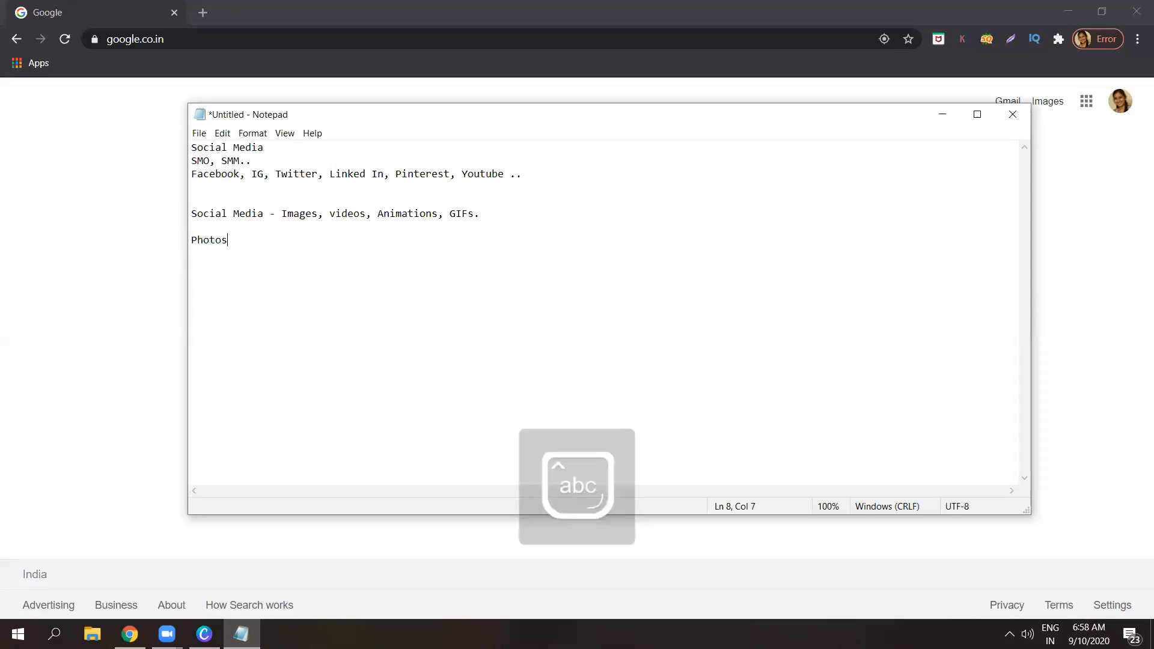
text(ho)
text(..)
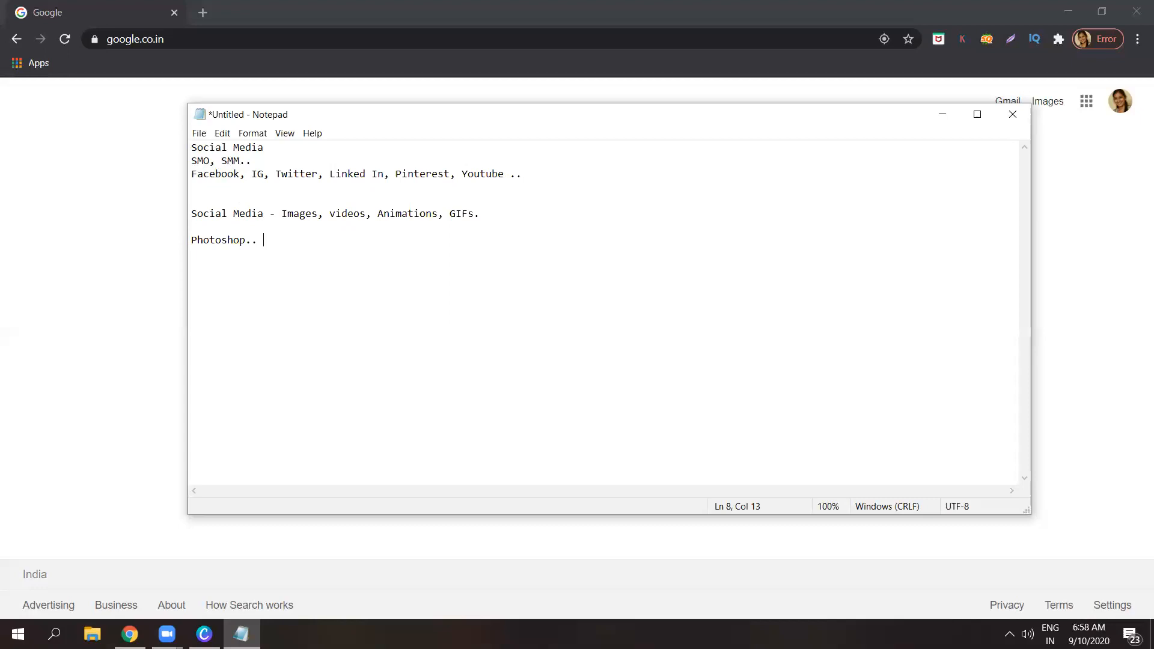
key(Return)
click(263, 243)
- Start an "Images - " line below the Photoshop line, leaving a blank line between them
key(Return)
key(Return)
text(Images)
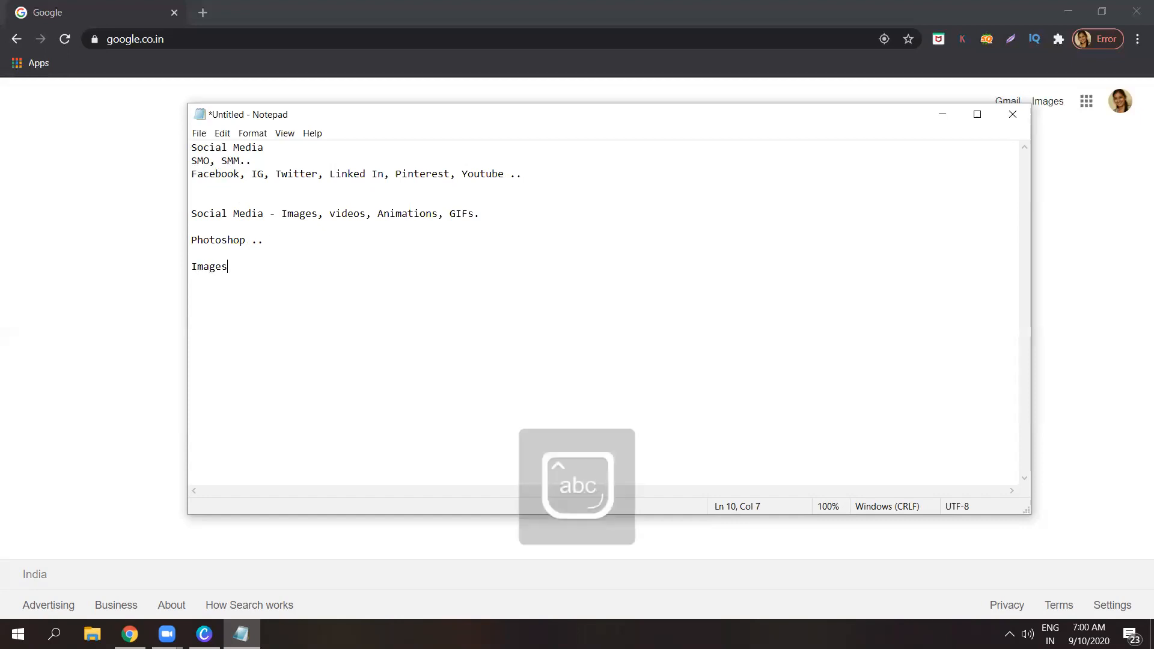
text( -)
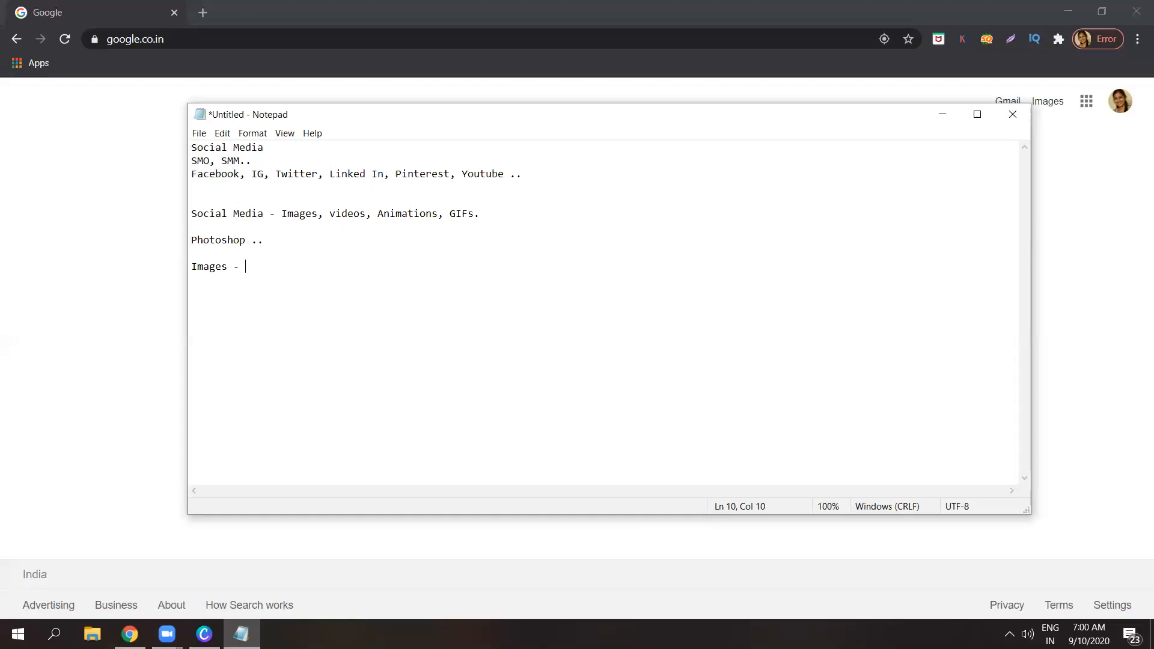
- List the image tools "Canva, banner snack , spark adobe" after "Images -"
key(Caps_Lock)
text(C)
key(Caps_Lock)
text(anva)
text(,)
text(b)
key(BackSpace)
text(banner snack , s)
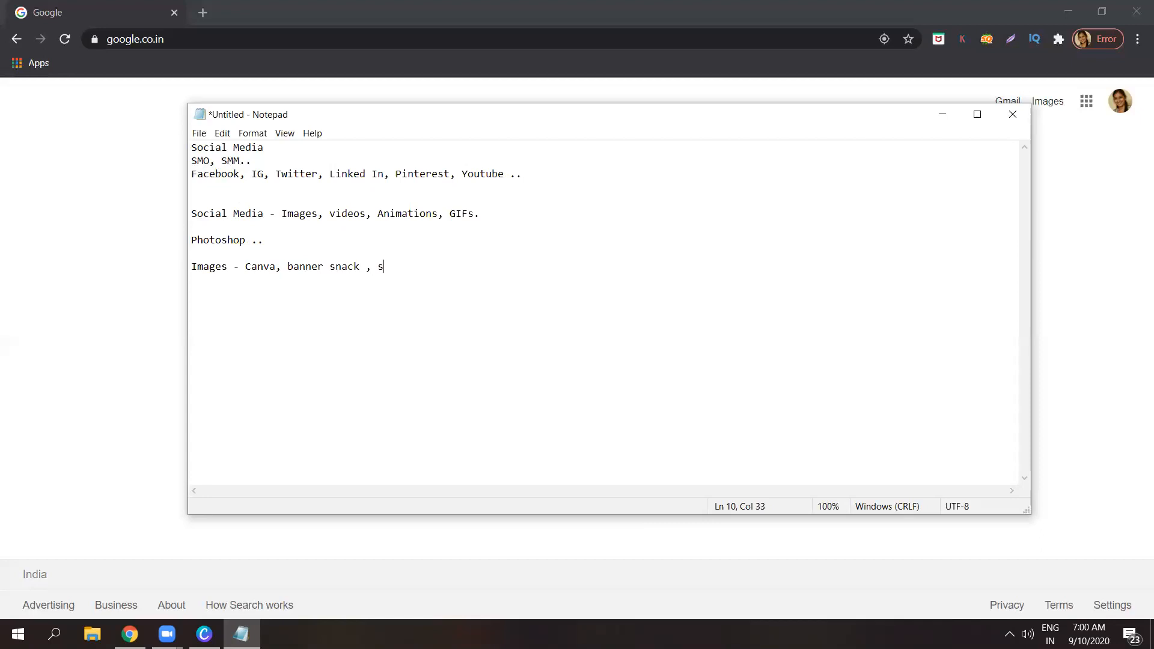
text(park adobe)
- Add the line "Videos - Biteable, Pawtoon" below the image tools, with a blank line before and after it
key(Return)
text(V)
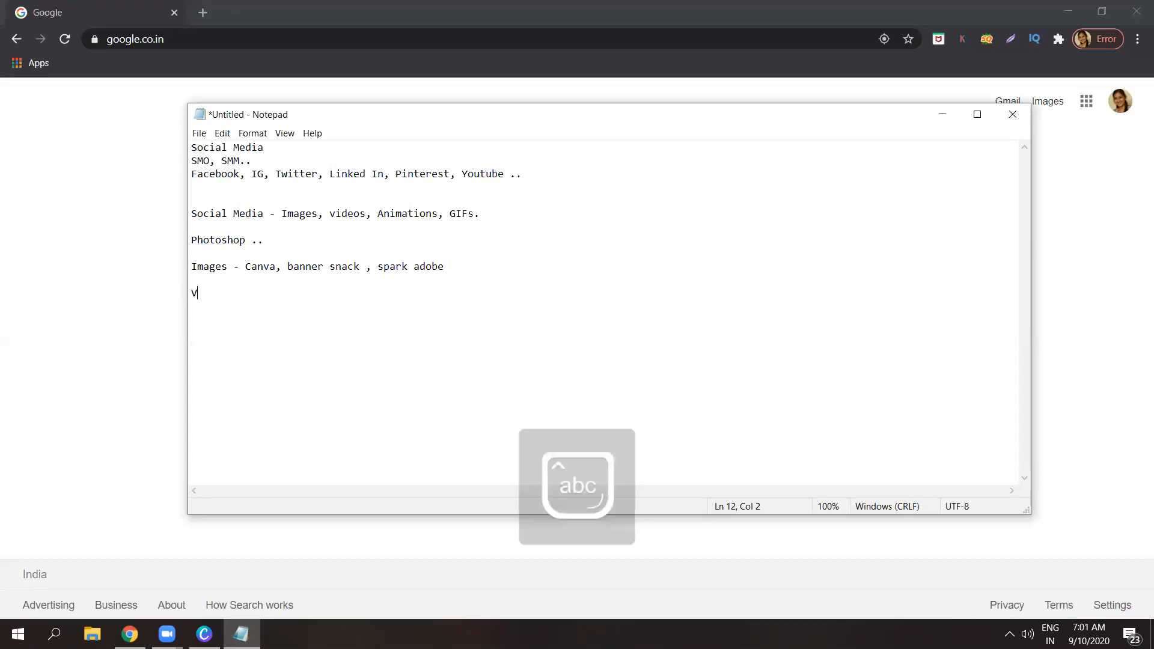
text(ideos - Biteable, Pawtoon)
key(Return)
key(Return)
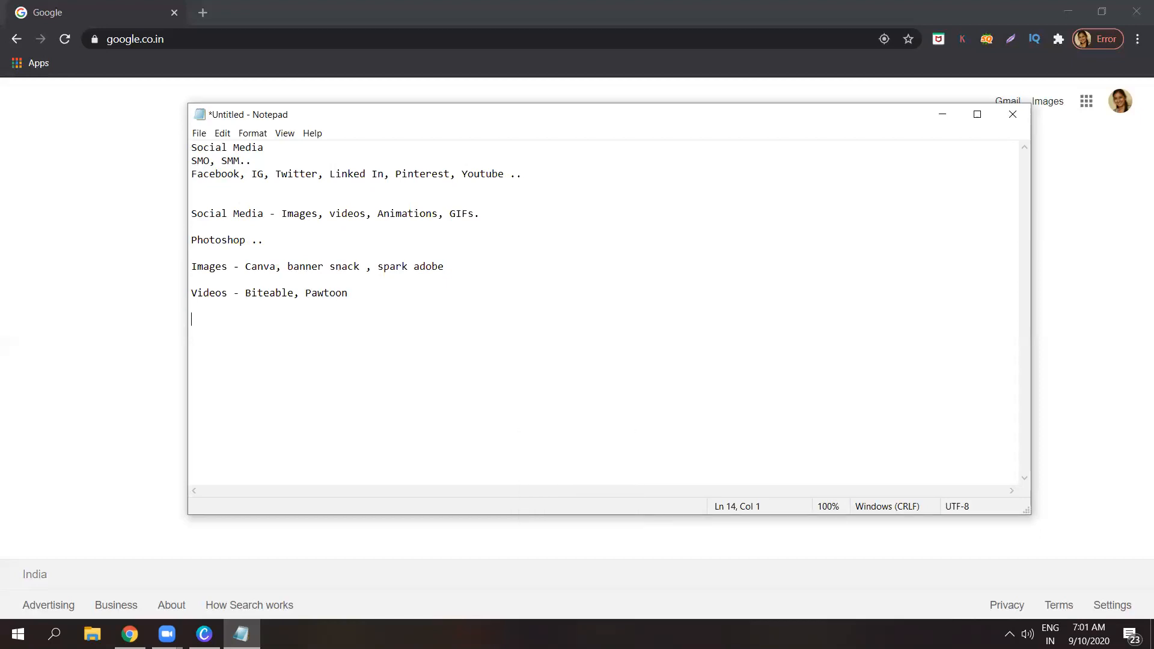
- Add the line "Animations - Animaker" below the video tools
key(Caps_Lock)
text(A)
key(Caps_Lock)
text(n)
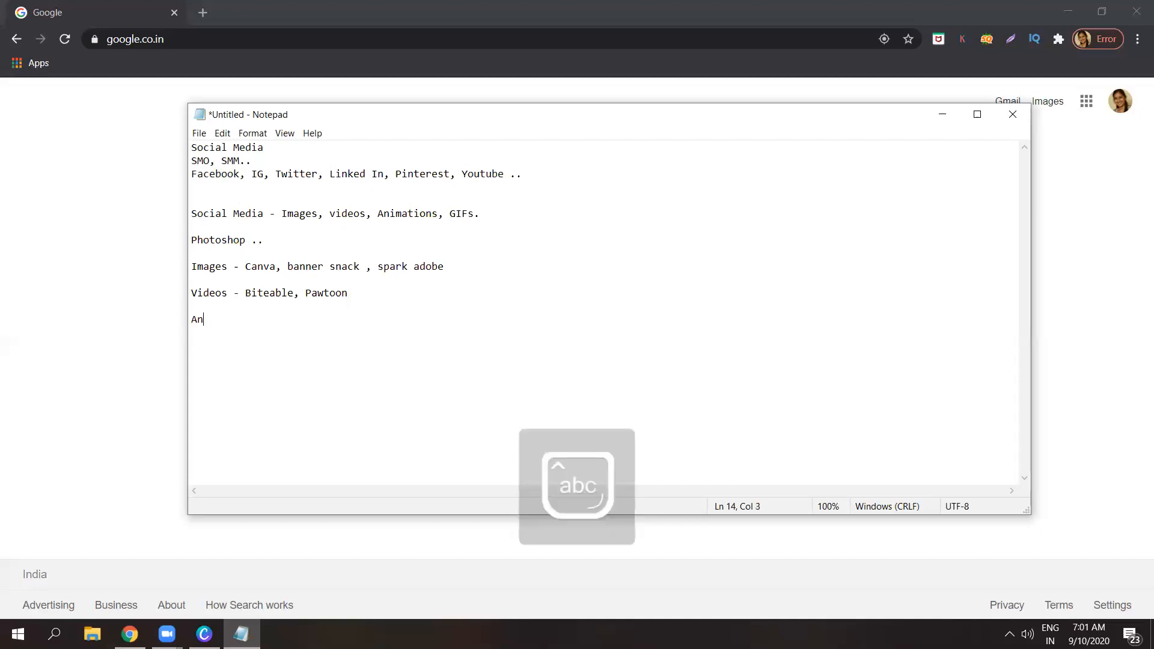
text(imations -)
key(Caps_Lock)
text(A)
key(Caps_Lock)
text(nimaker)
- Add the line "GIFs- Giphy ..." below the animation tool, leaving a blank line between them
key(Return)
key(Return)
key(Caps_Lock)
text(GIF)
key(Caps_Lock)
text(s-)
key(Caps_Lock)
text(G)
key(Caps_Lock)
text(i)
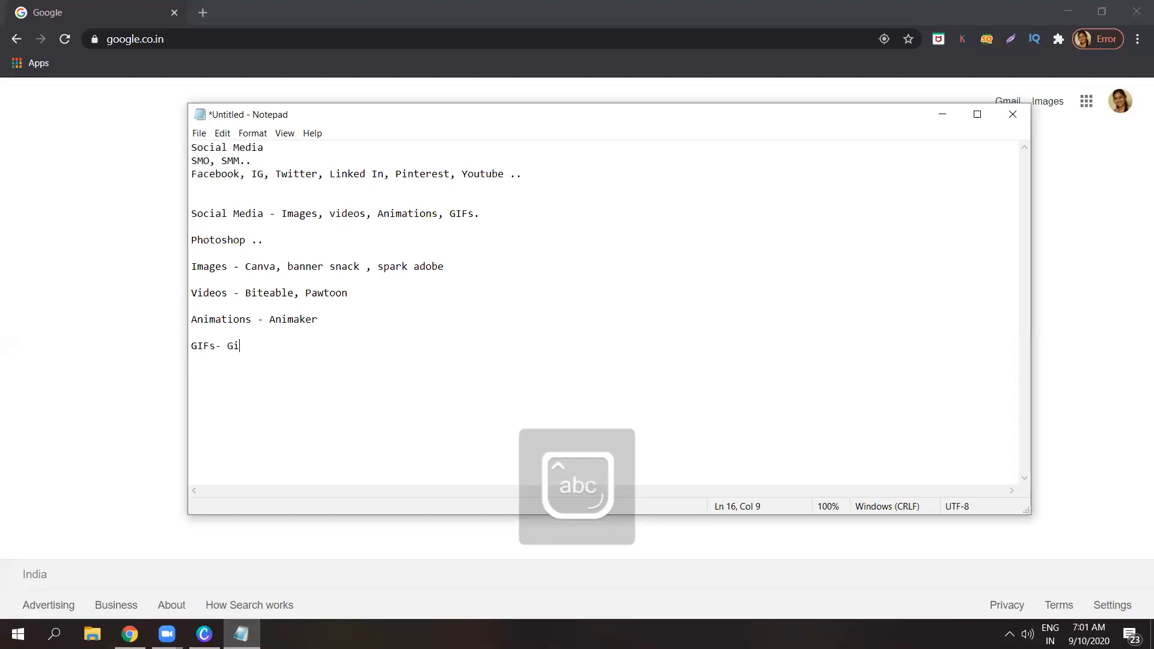
text(phy...)
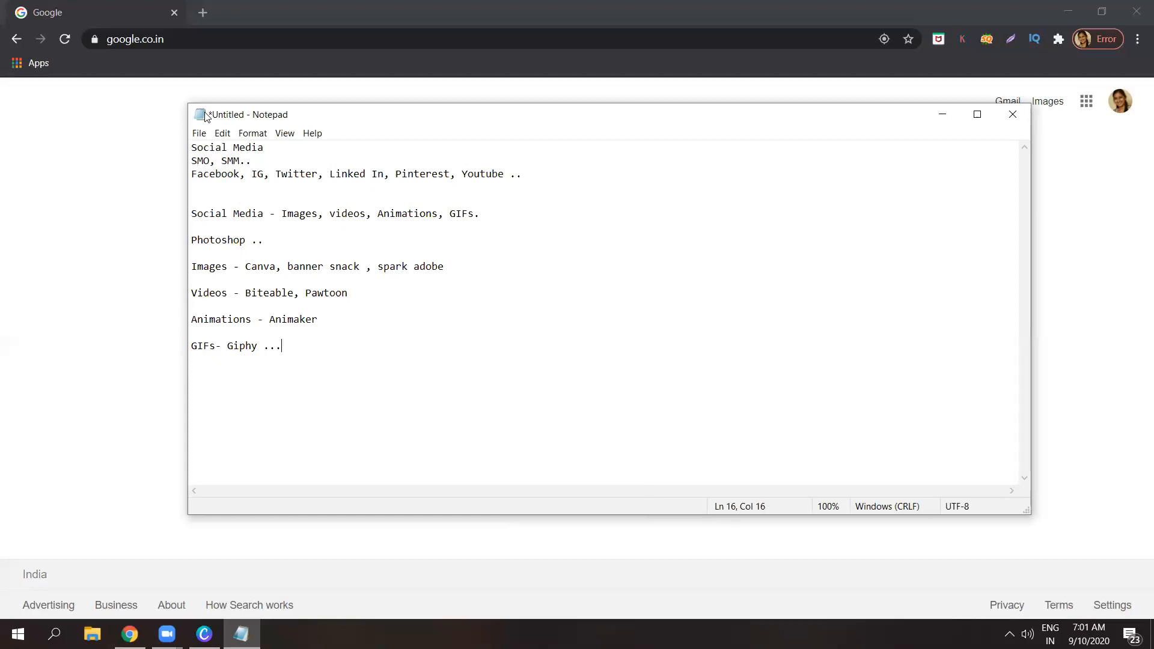
- Switch to the Chrome window and search Google for "gifs"
click(160, 119)
click(451, 307)
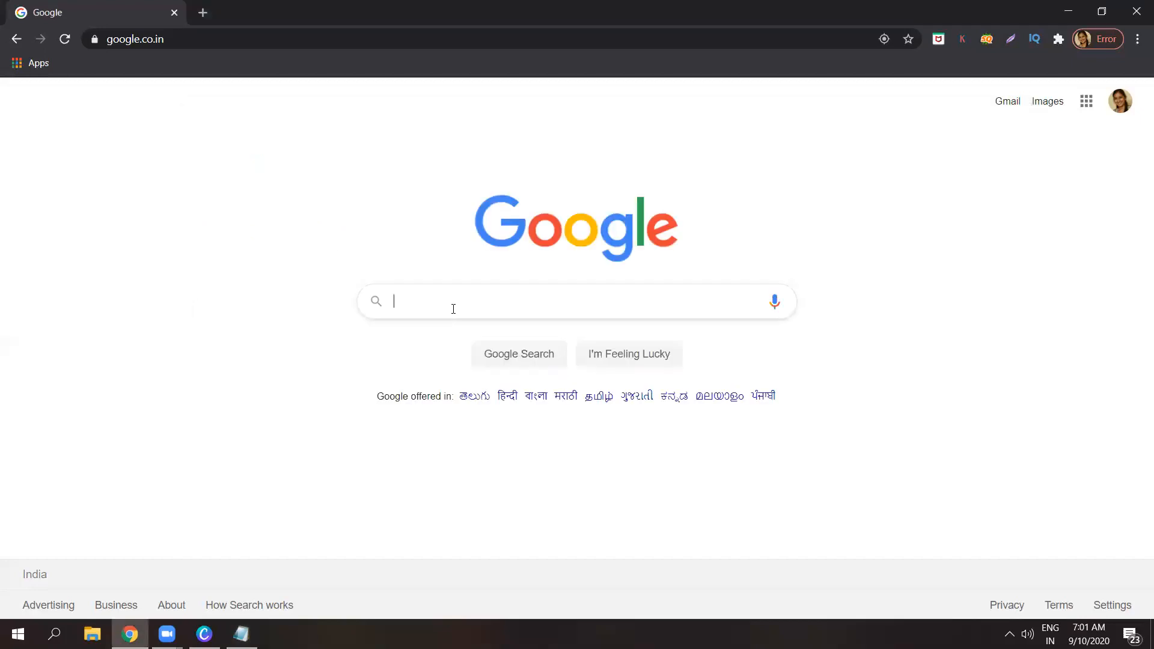
text(gifs)
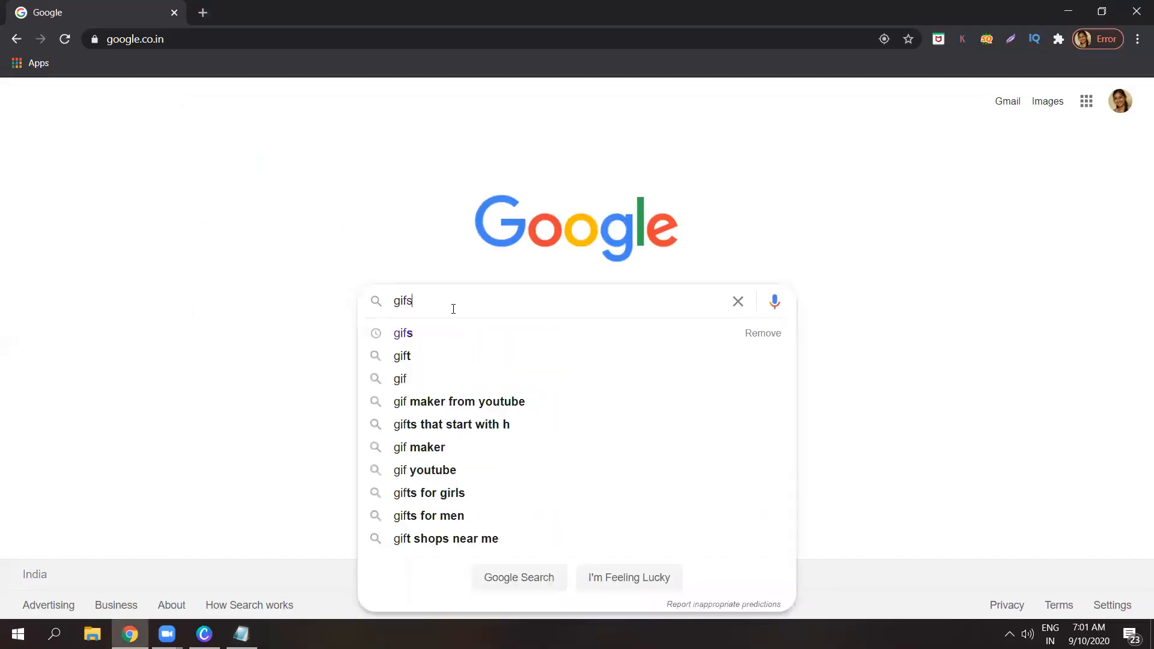
key(Return)
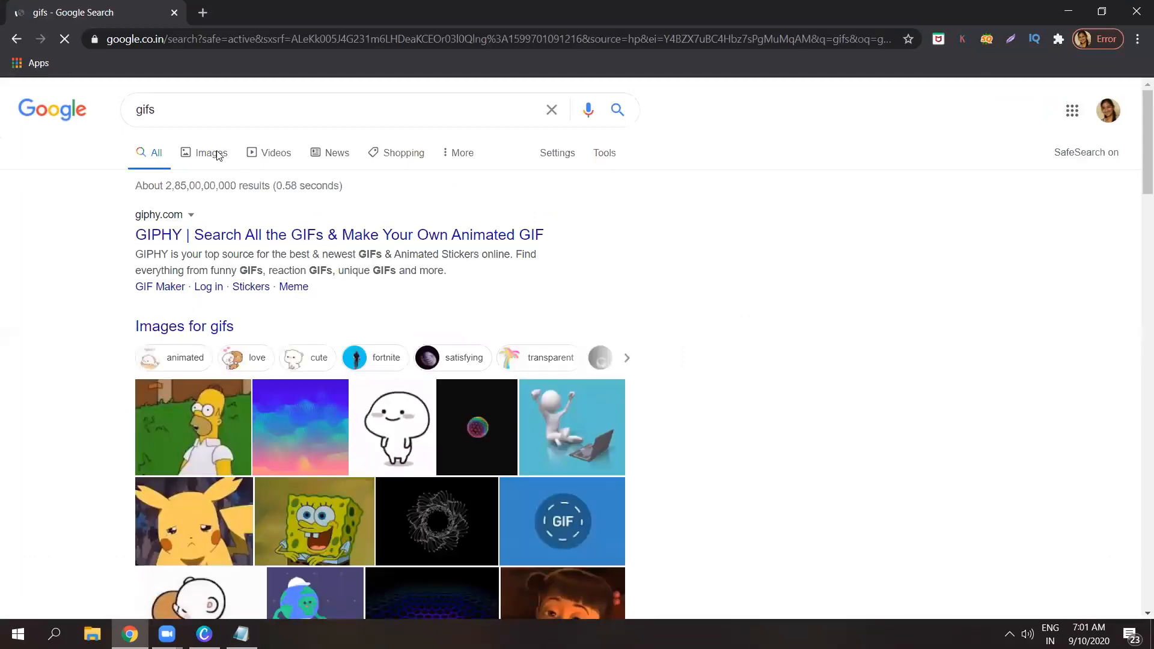
- Examine the image results for gifs, preview the first one from slate.com, and return to all results
click(218, 155)
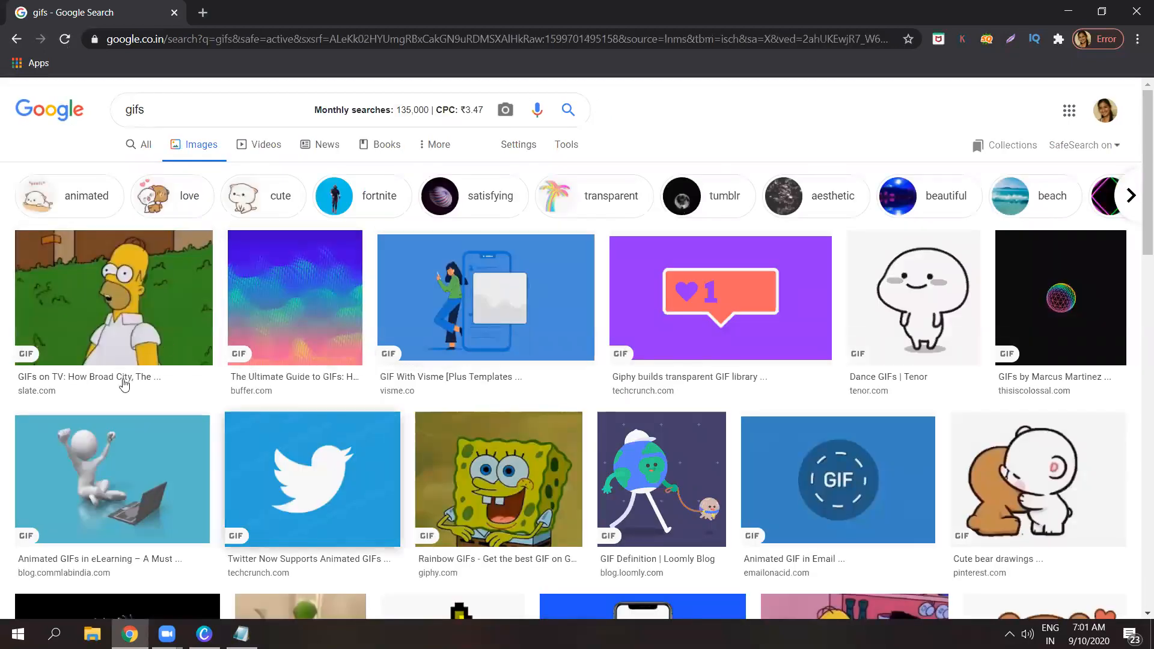
click(159, 314)
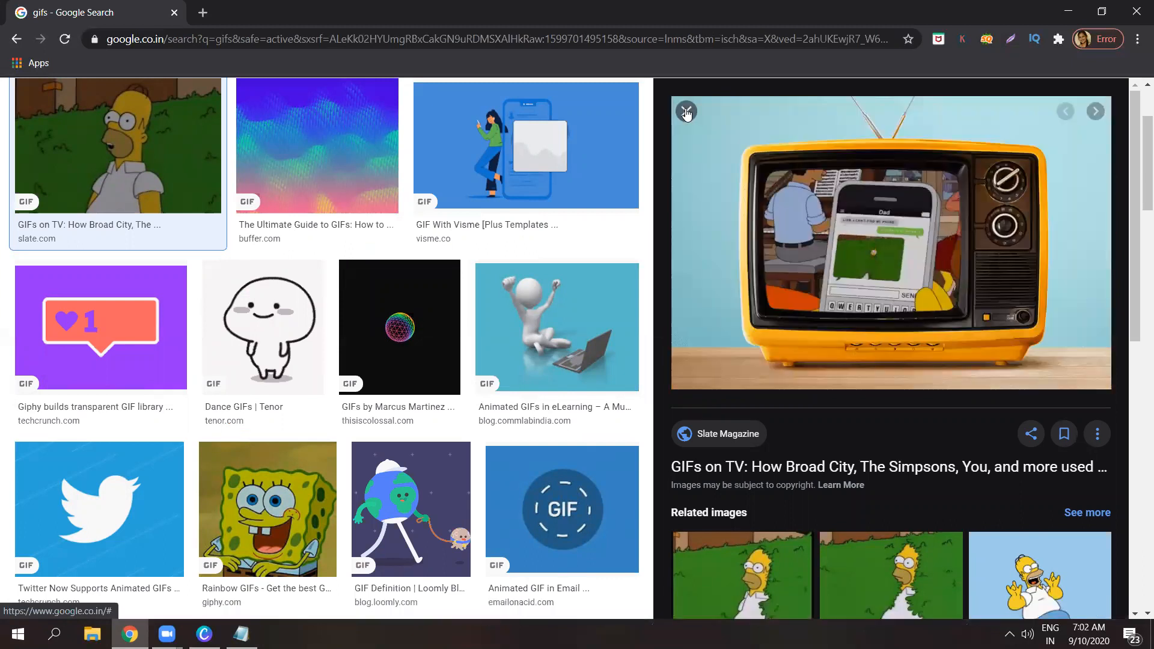
click(687, 115)
scroll(1137, 105, up, 3)
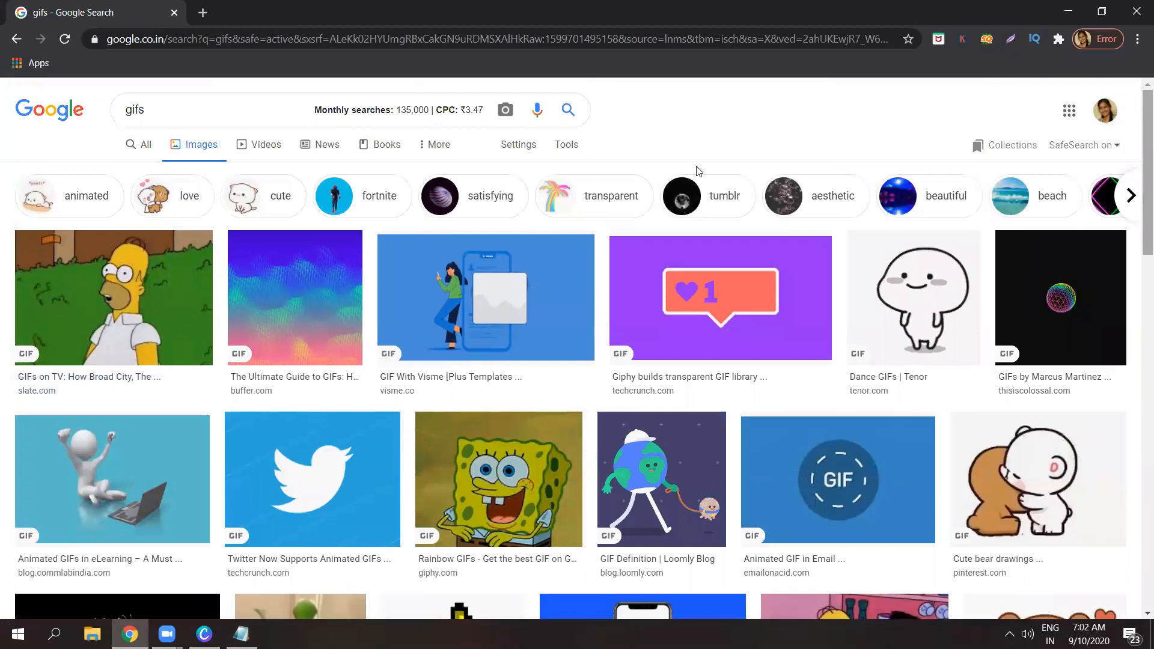
click(146, 140)
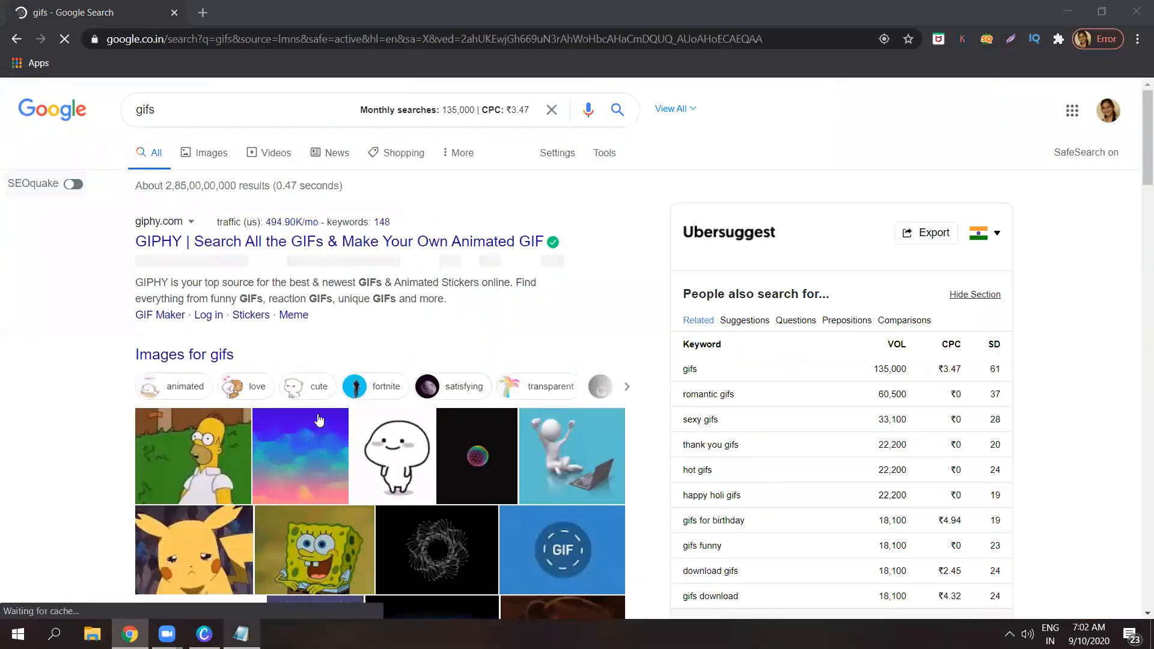
key(alt+Tab)
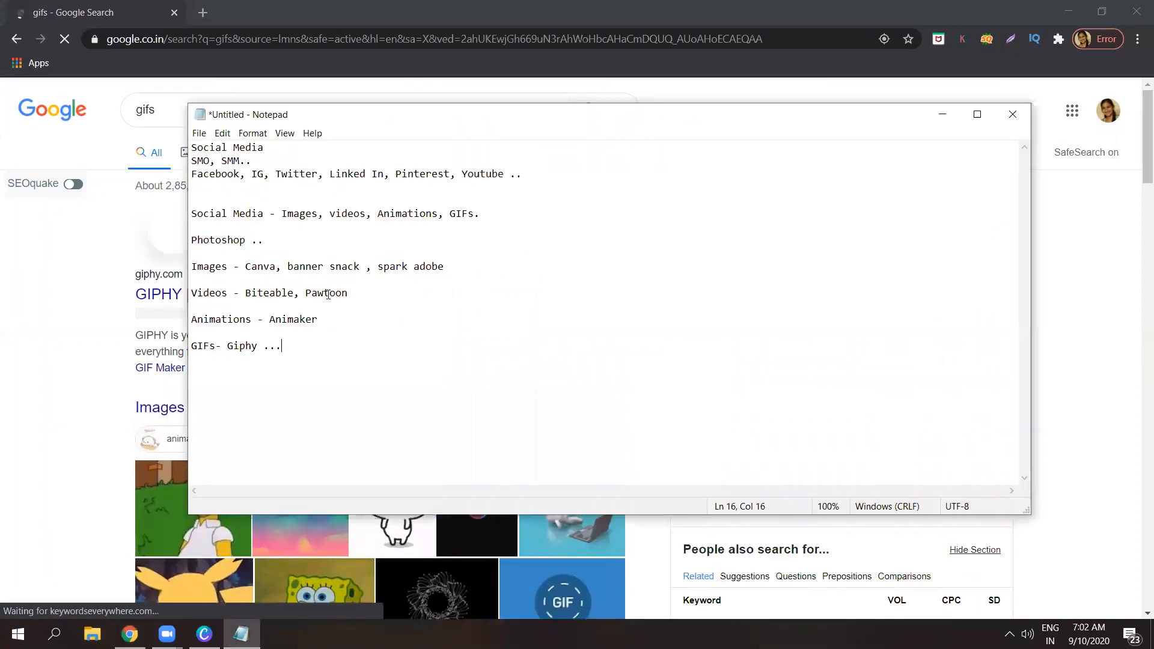
click(325, 294)
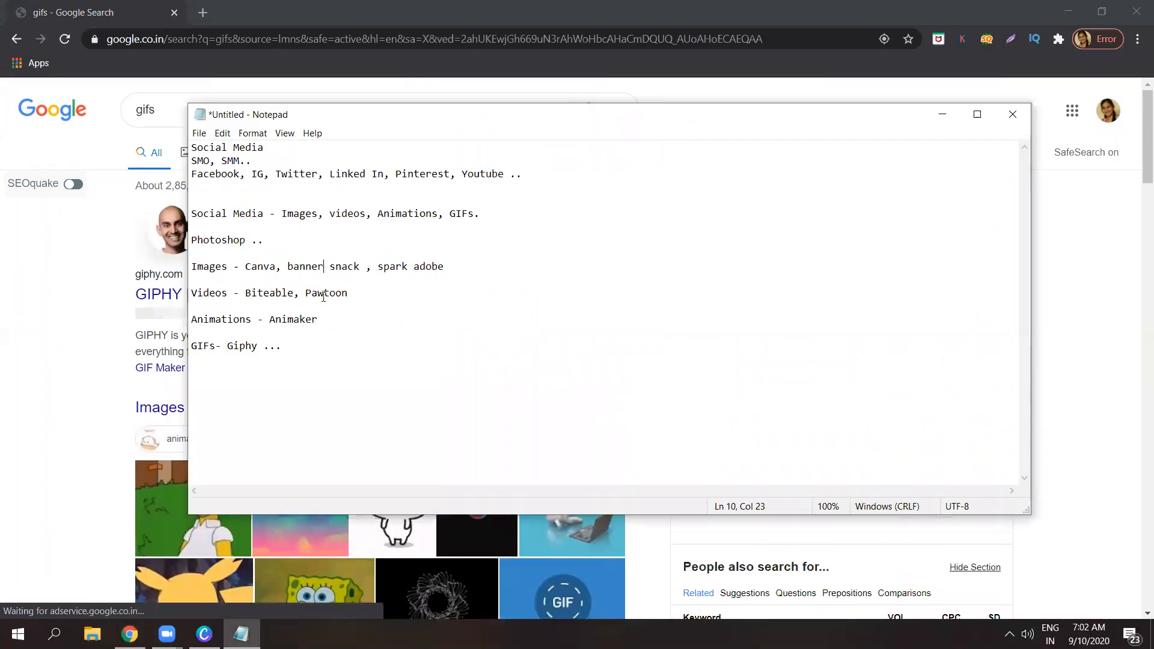
click(298, 340)
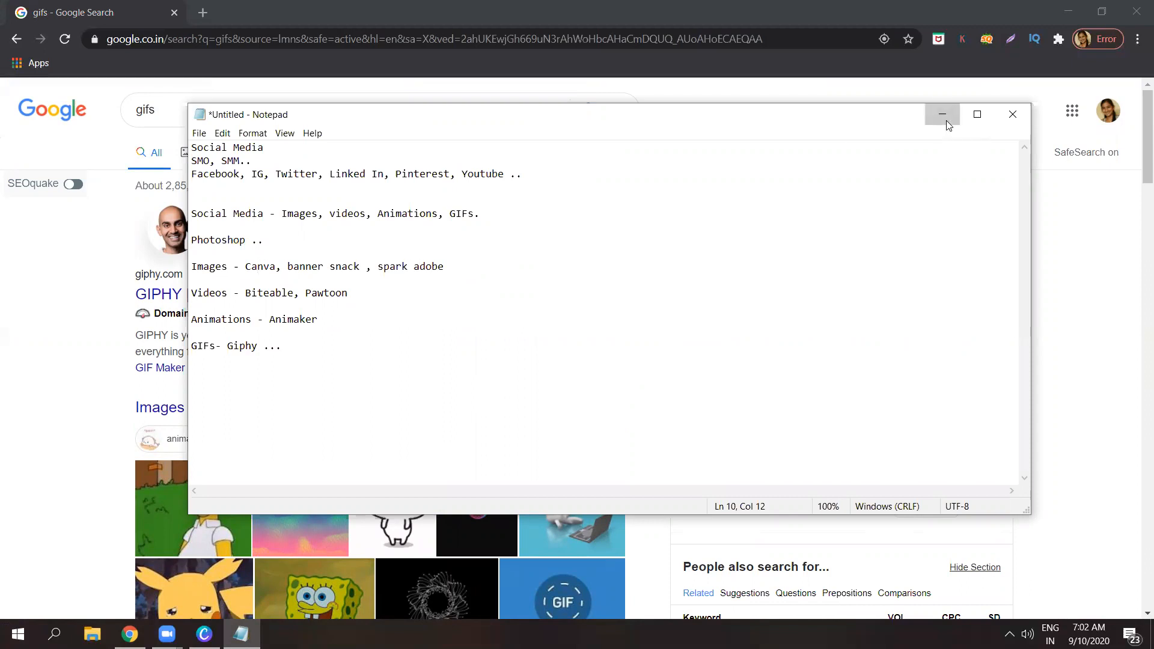
click(944, 121)
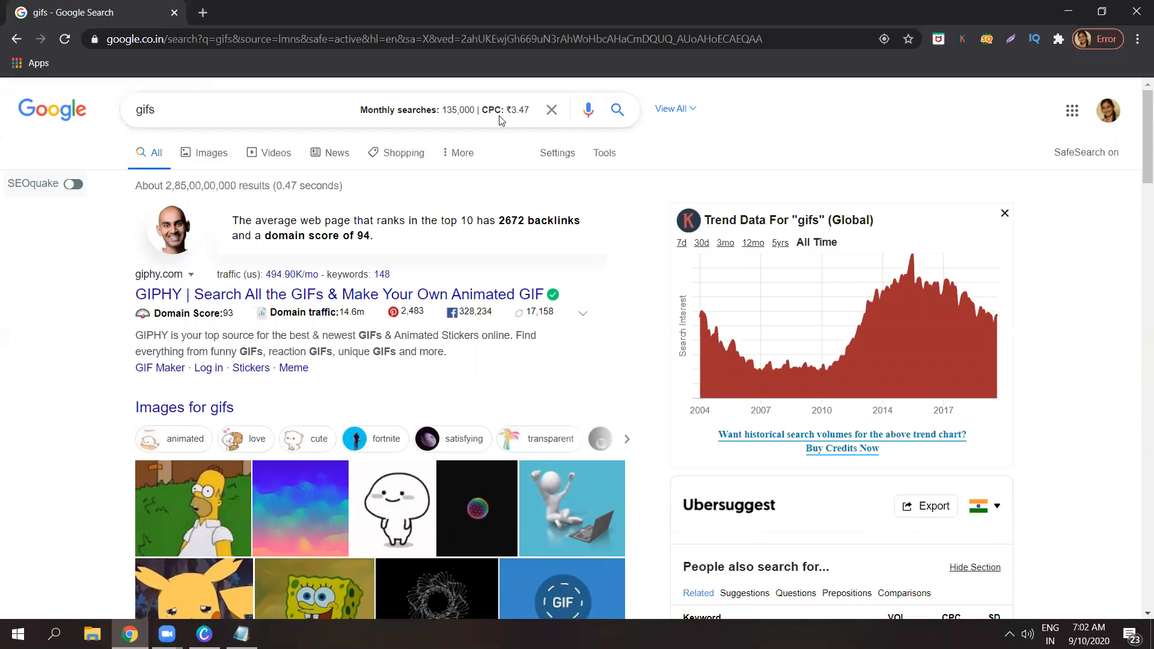
click(203, 13)
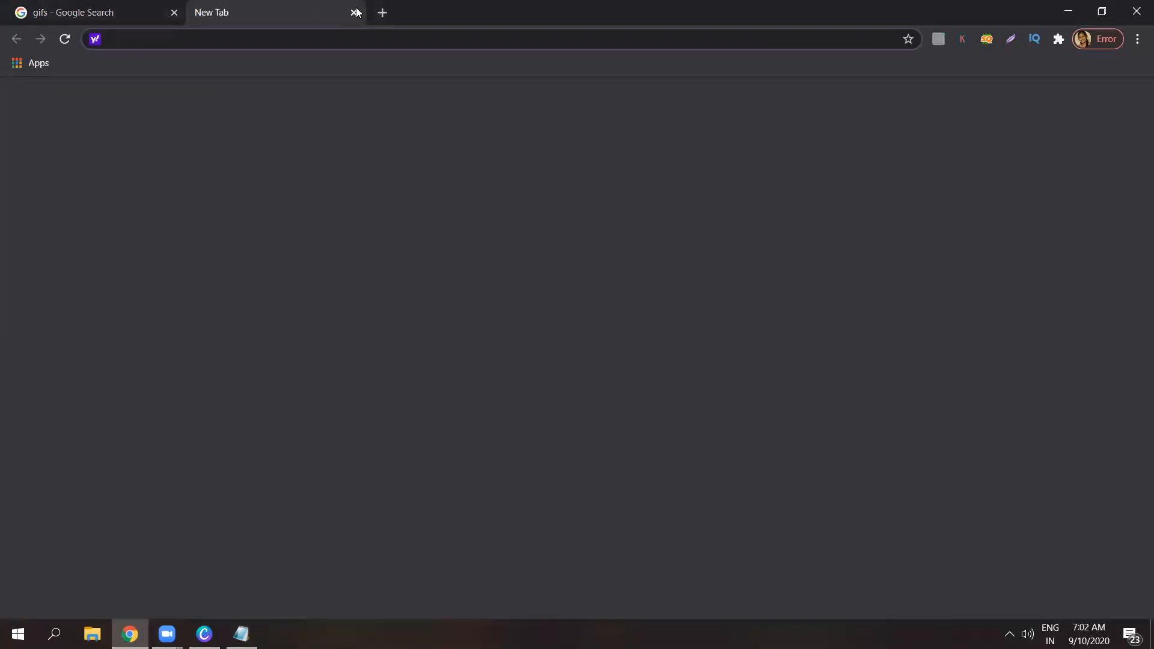
click(353, 13)
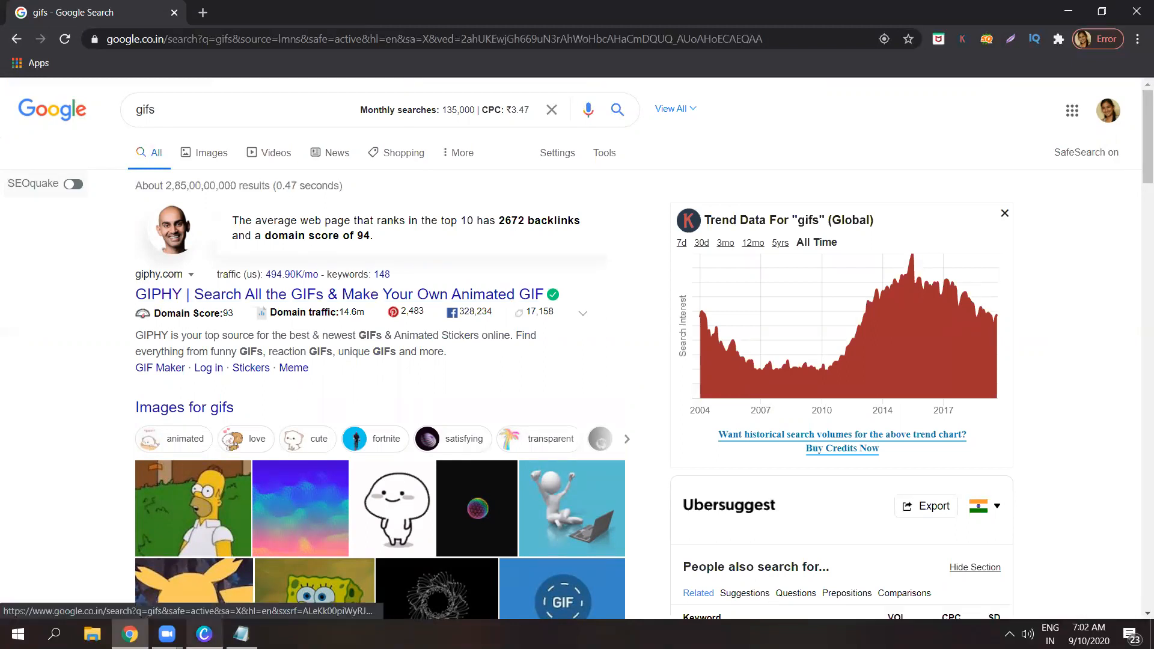
- Switch to the Canva app and examine the home page's design types, existing designs and template collections
mouse_move(205, 634)
click(206, 608)
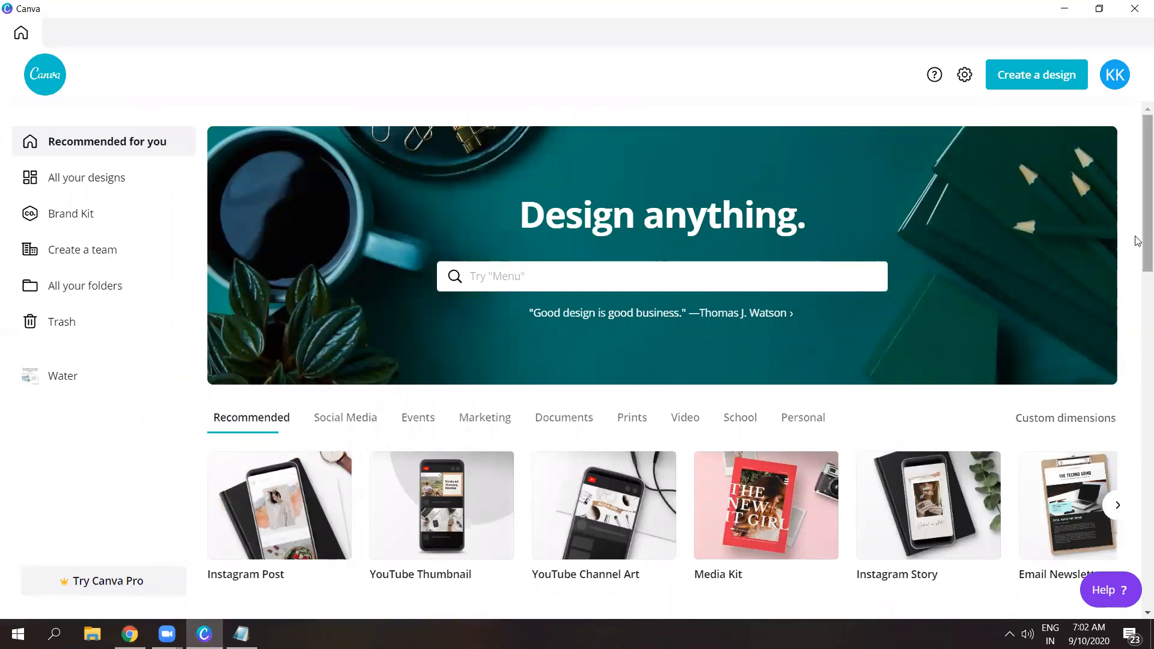
scroll(1137, 258, down, 3)
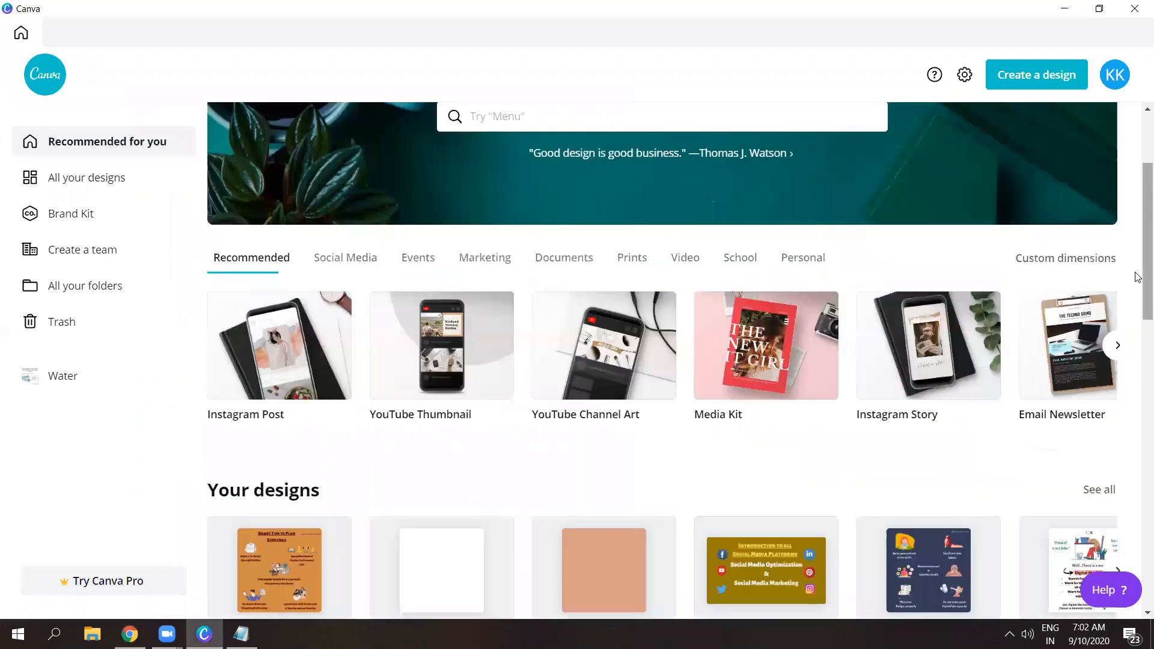
scroll(1137, 324, down, 7)
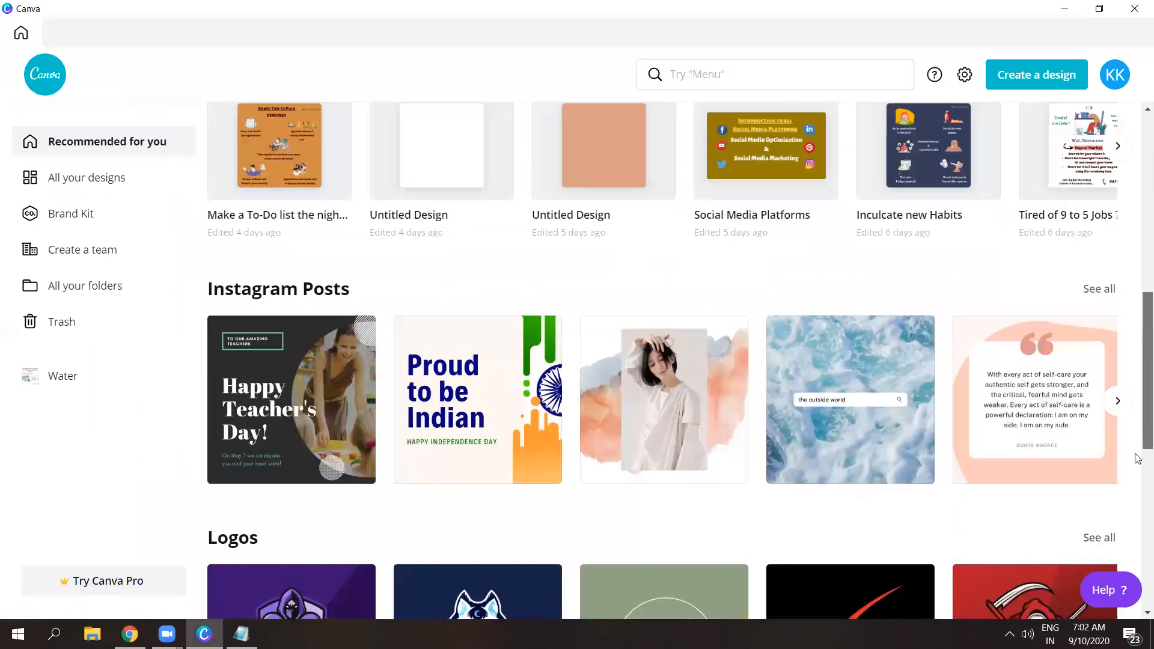
scroll(1137, 481, down, 10)
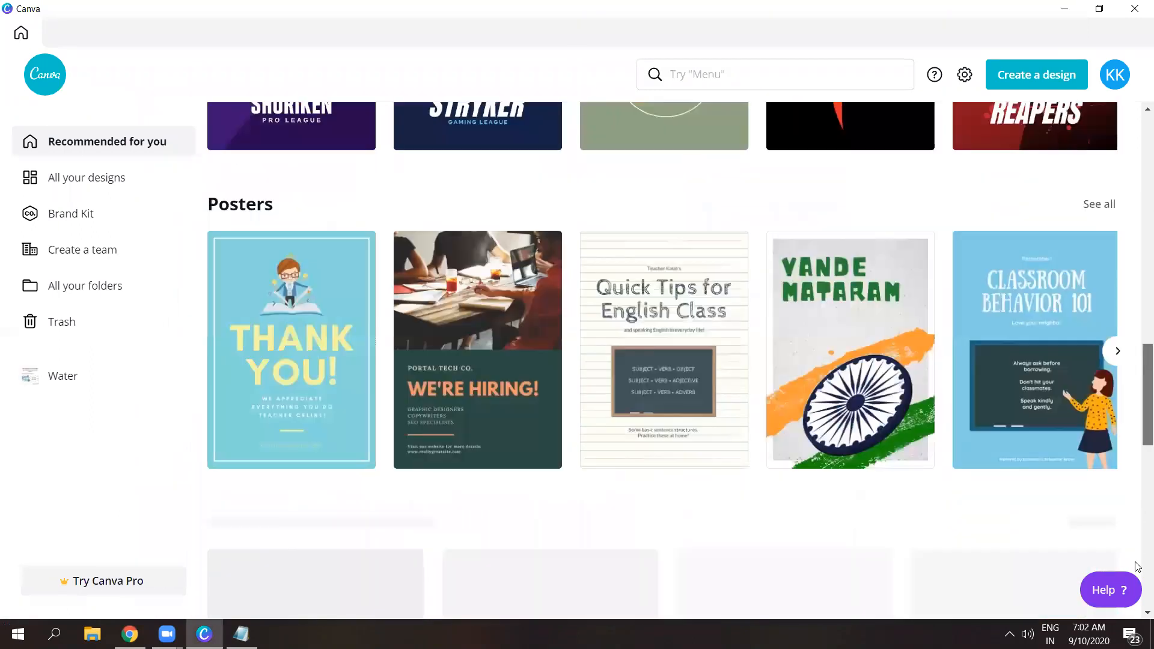
scroll(1137, 360, up, 5)
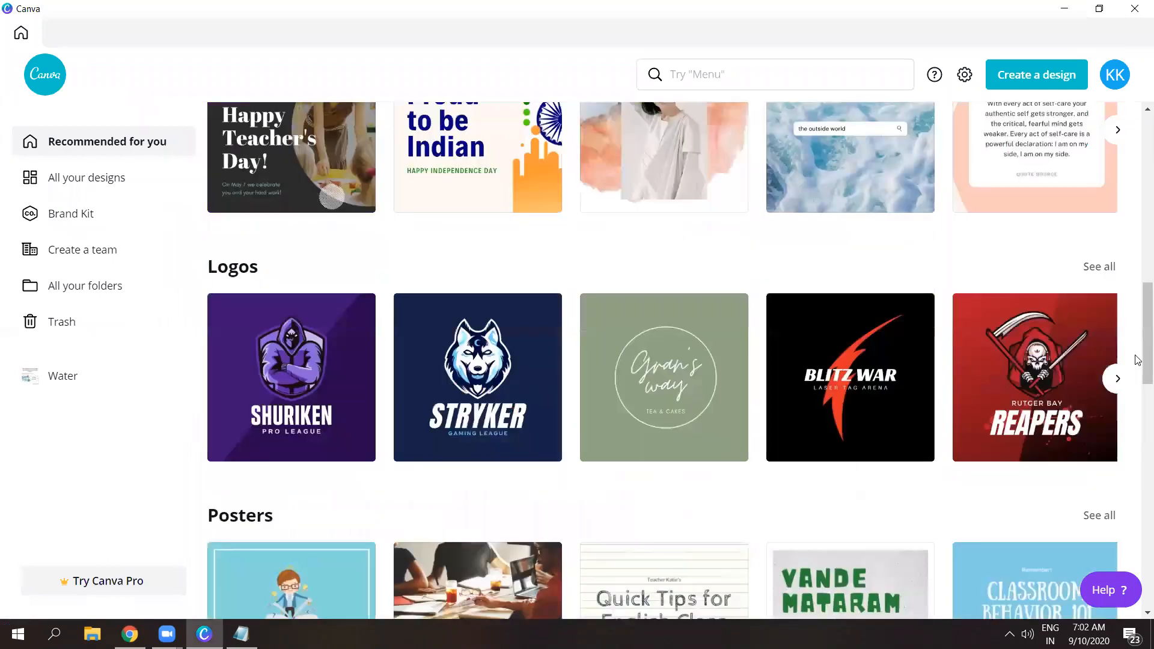
scroll(1137, 355, up, 7)
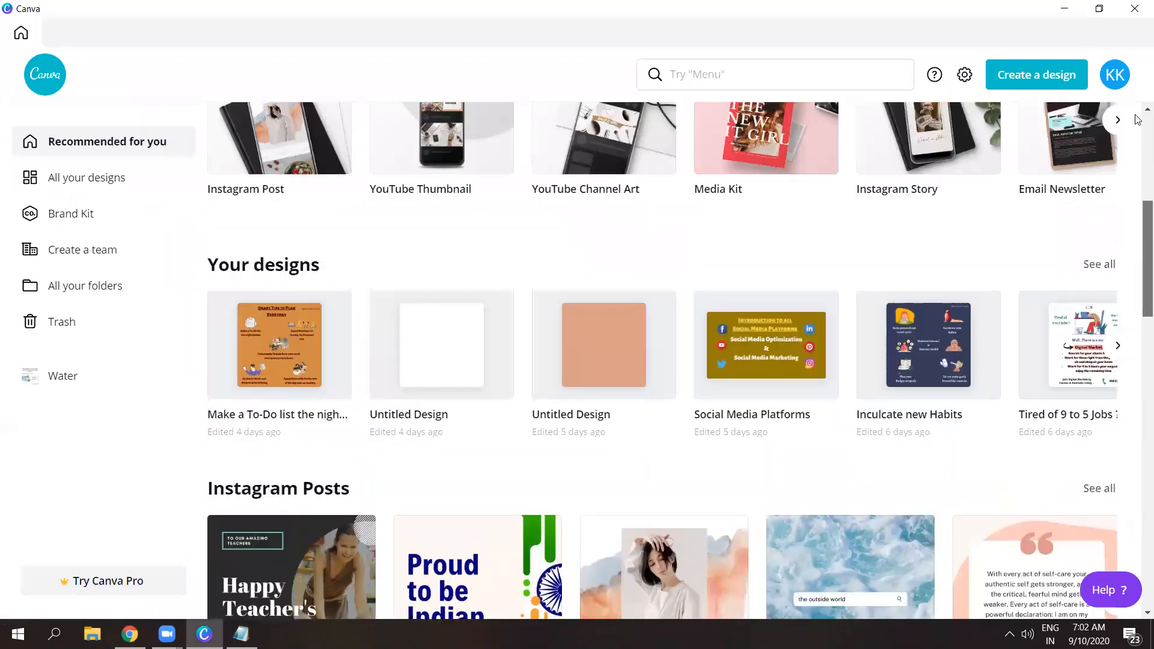
scroll(1138, 119, up, 6)
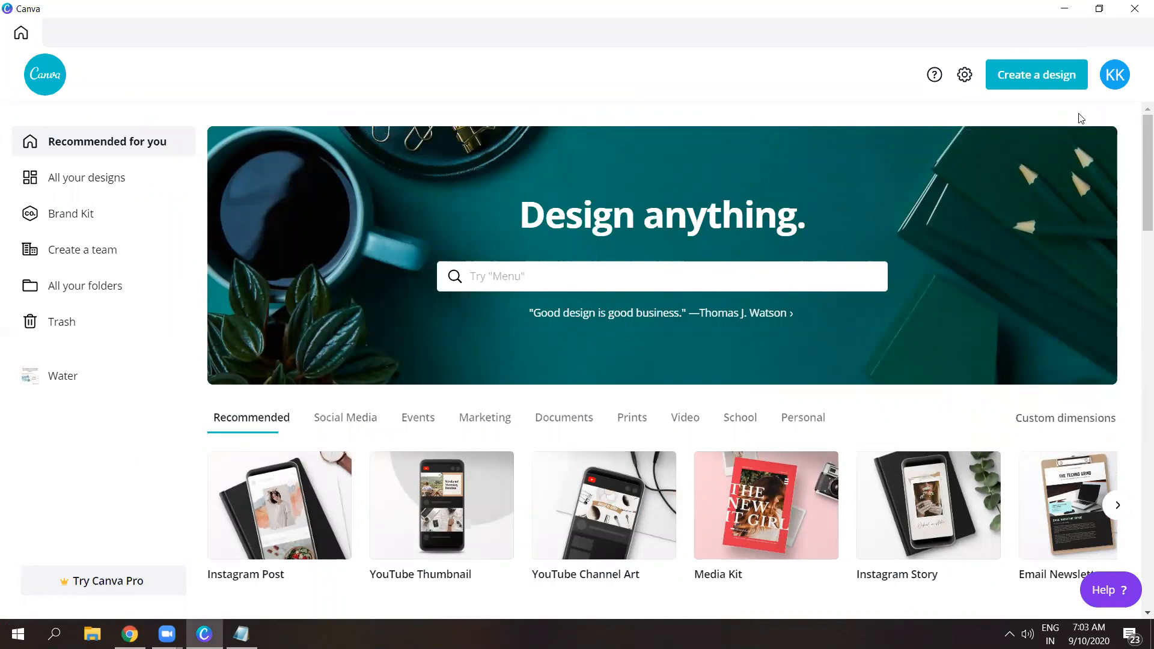
drag(1137, 150, 1137, 202)
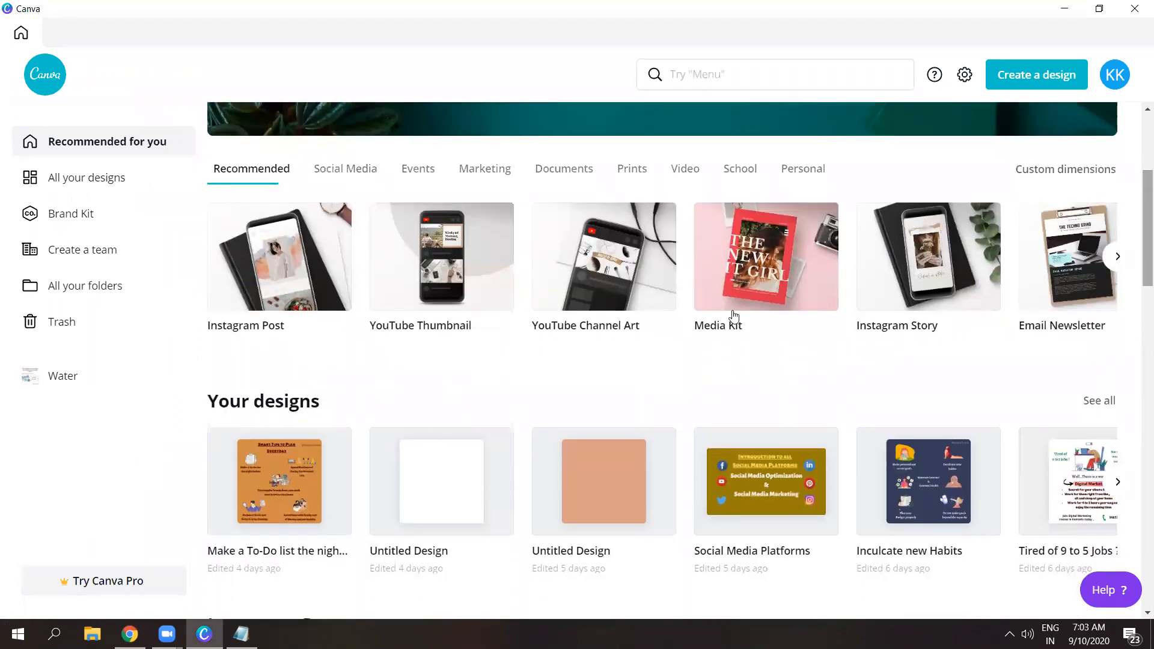
- Switch to Notepad, append "fb, ig.. dimensions.." to the Images line after a "|" separator, and minimize the notes
click(241, 634)
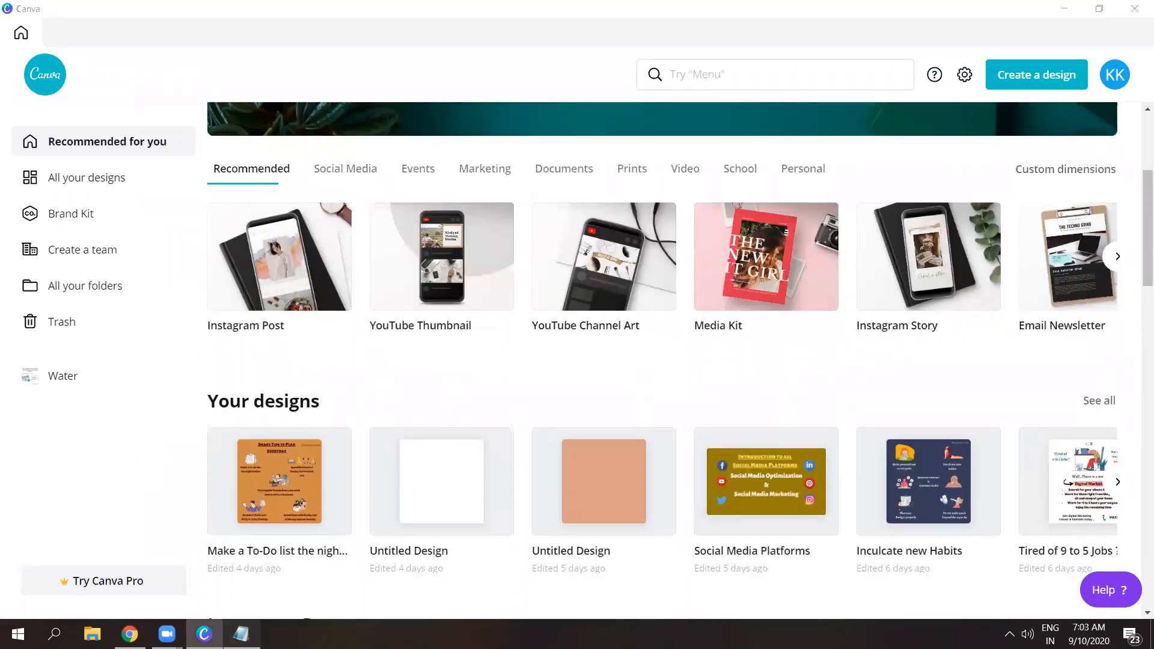
click(497, 259)
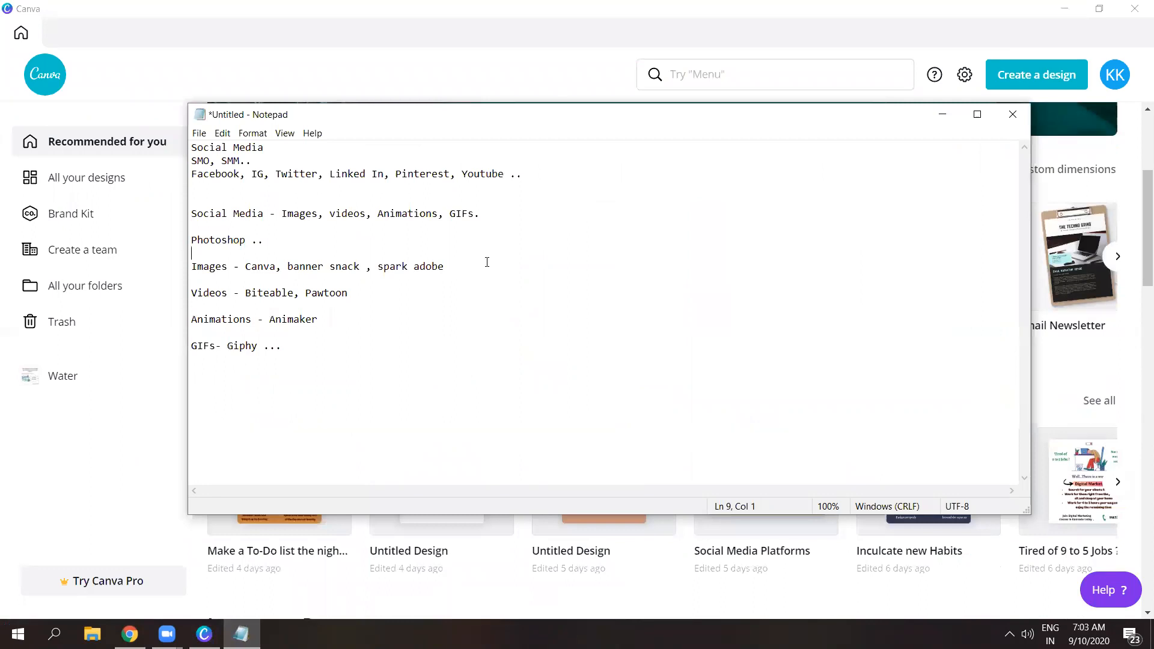
text(fb, ig.. dime)
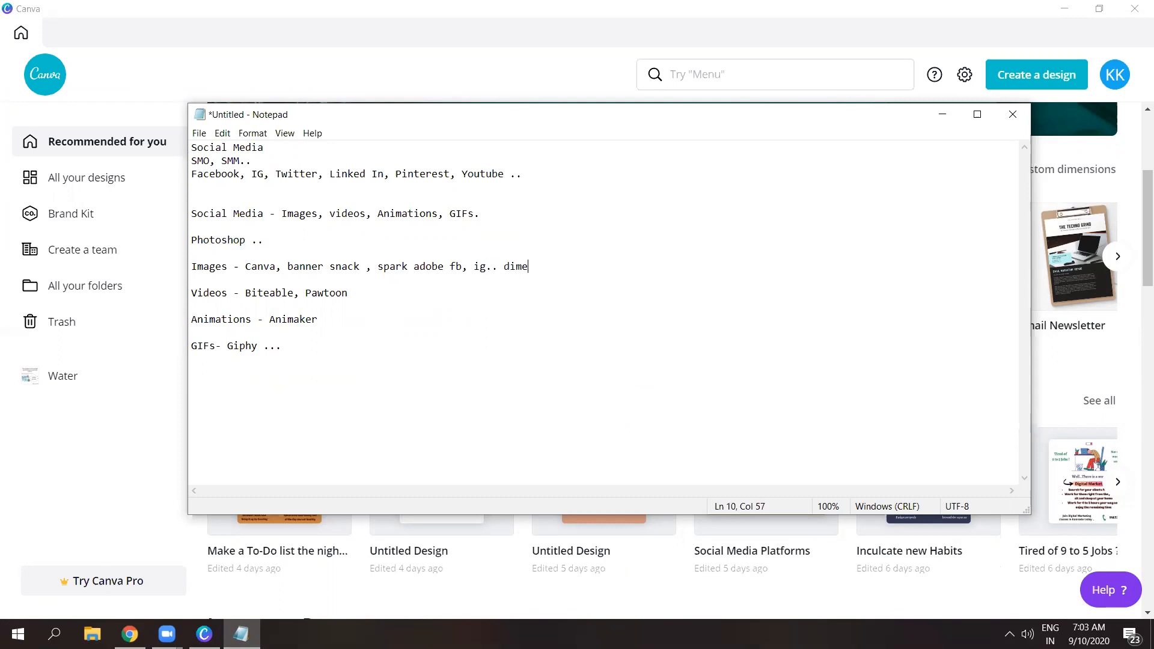
text(nsions..)
click(446, 267)
text(|)
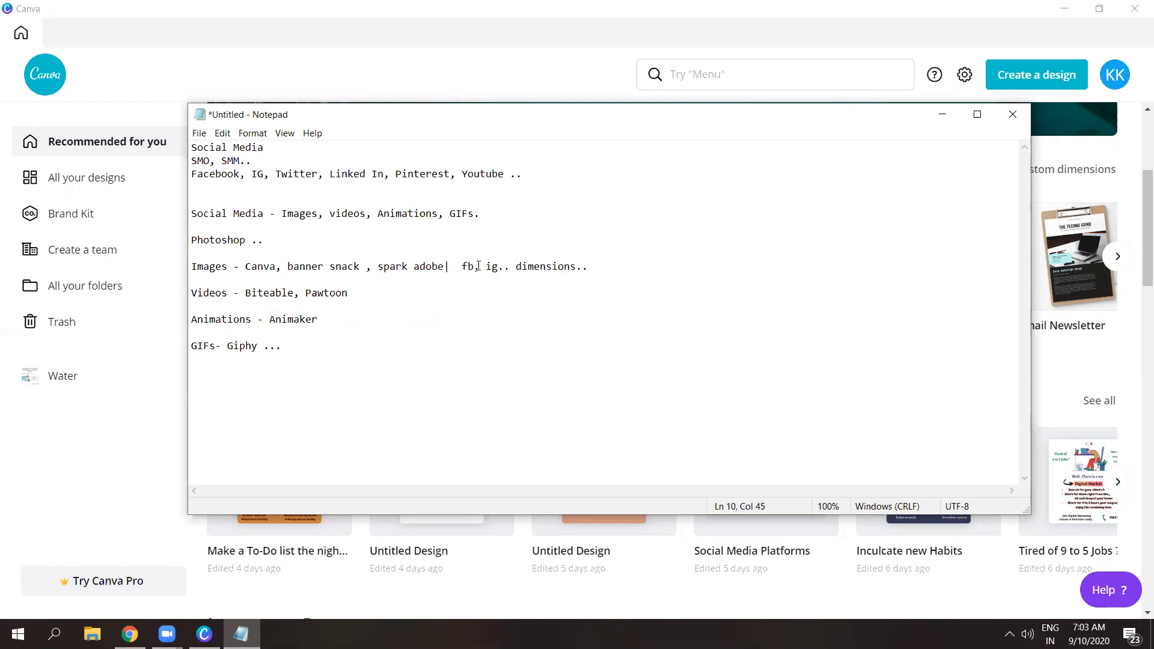
click(594, 267)
click(941, 121)
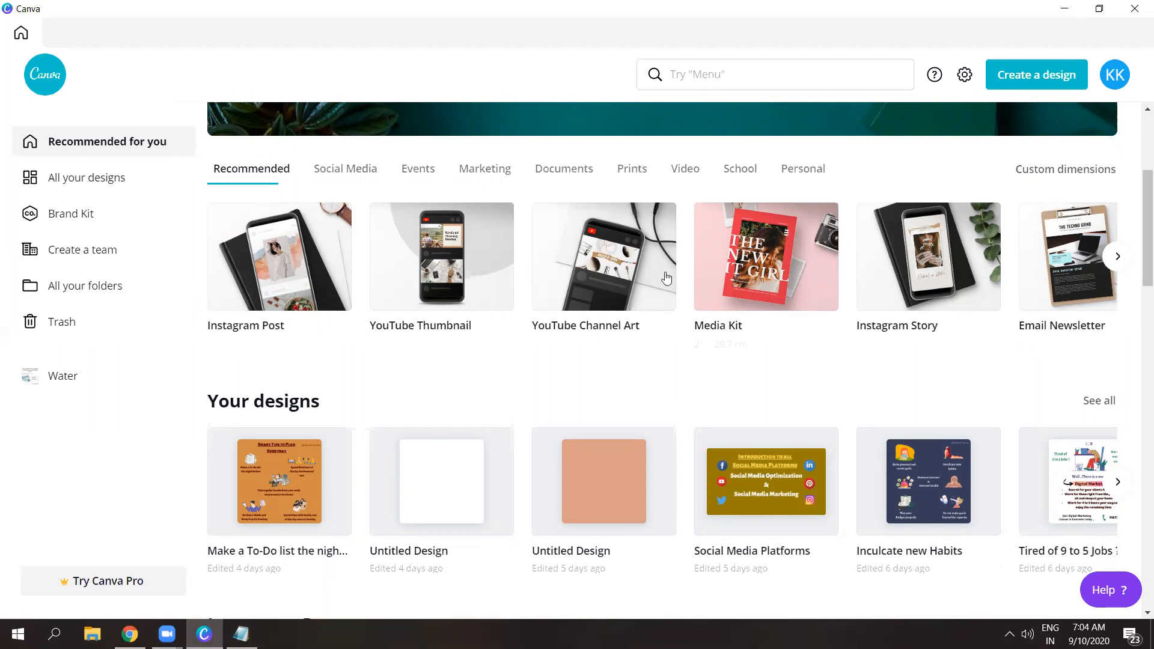
- Create a new Instagram Post design in Canva and look through its template categories down to the food posts
click(257, 330)
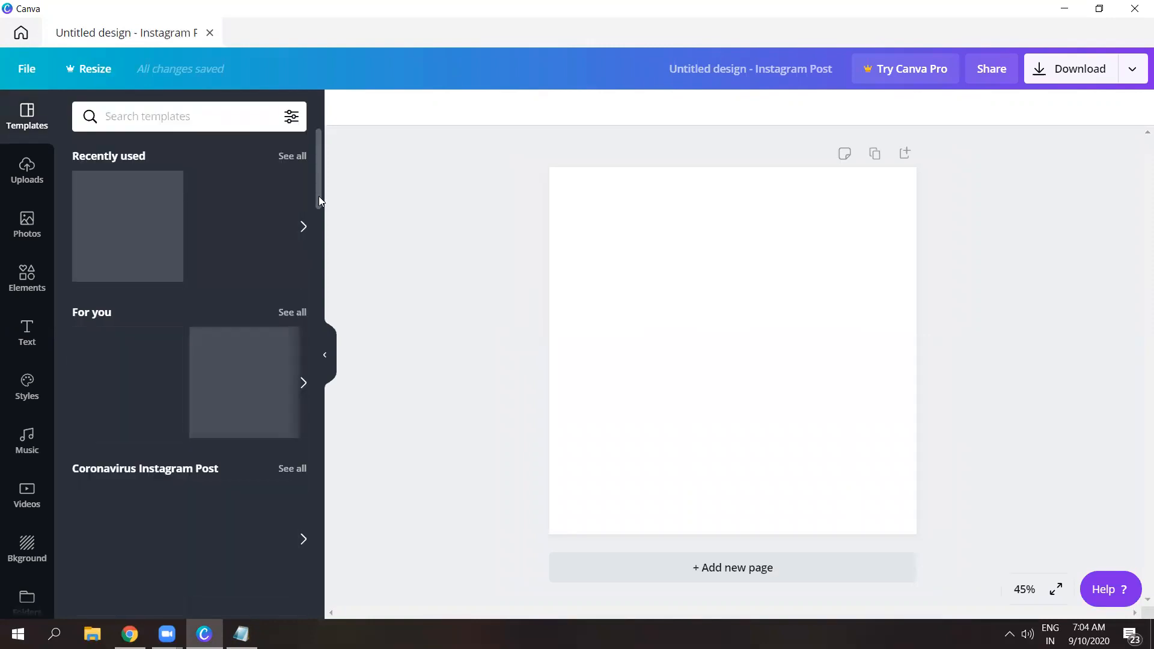
drag(319, 203, 320, 222)
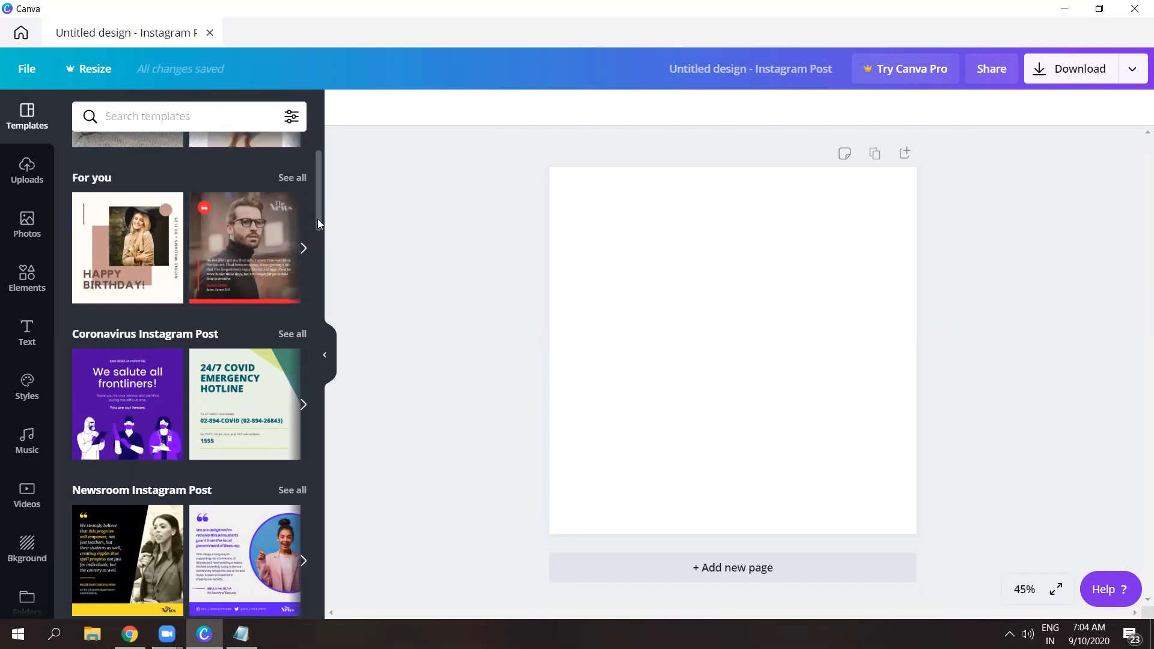
drag(318, 218, 322, 246)
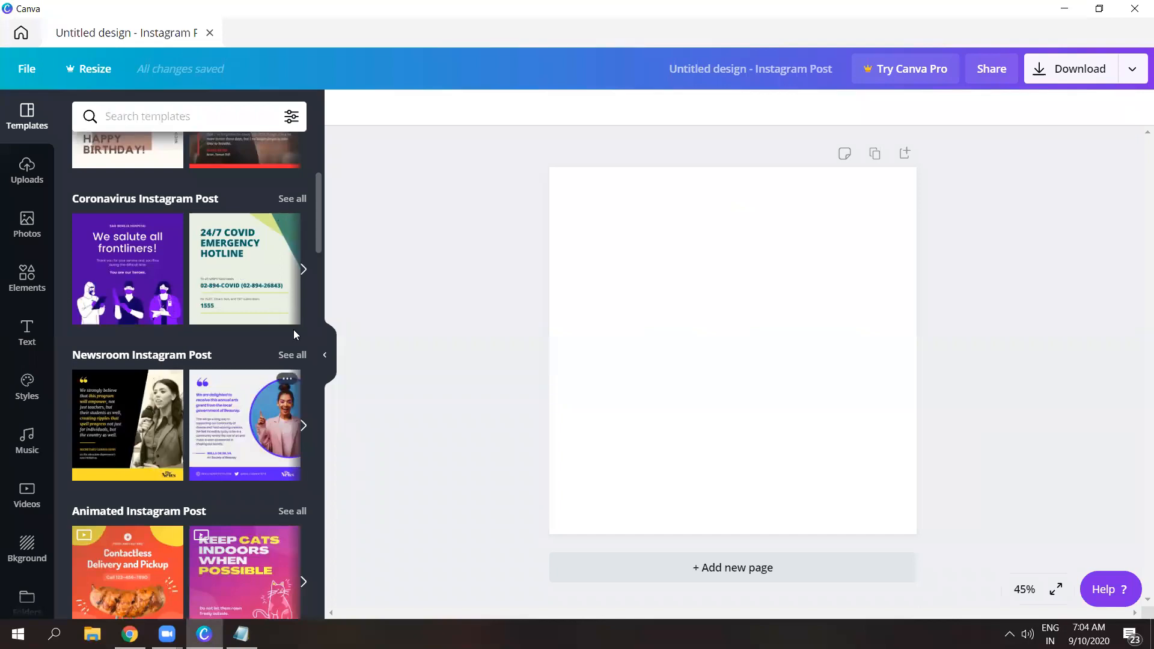
drag(319, 227, 329, 321)
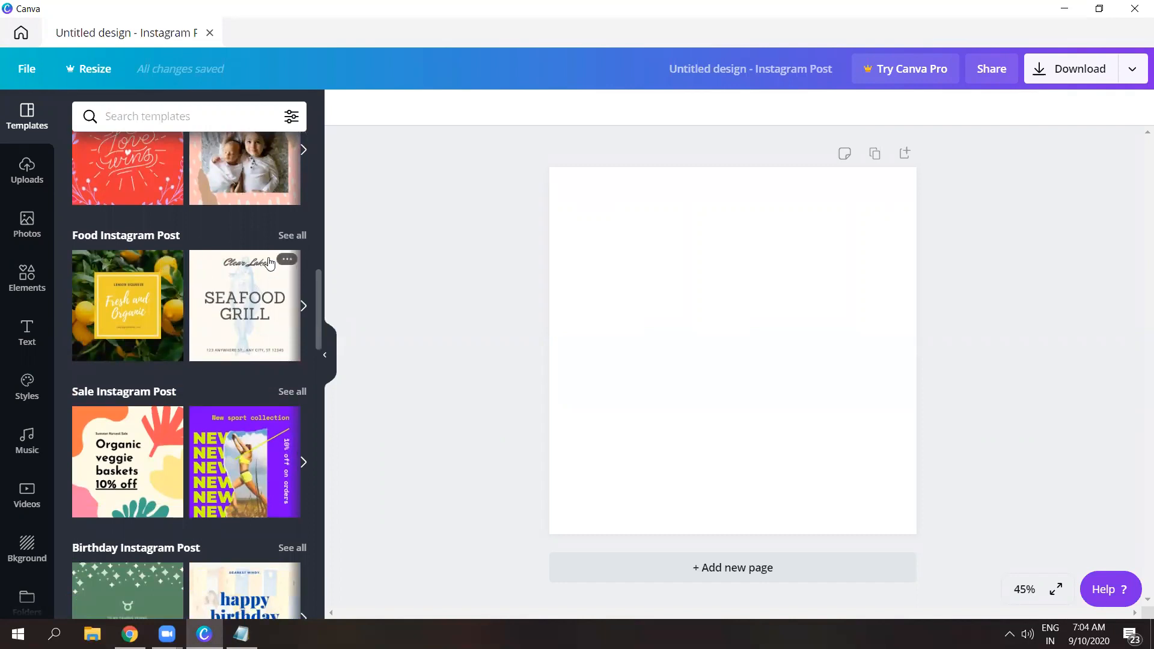
- Show all Food Instagram Post templates and examine the available designs
click(290, 235)
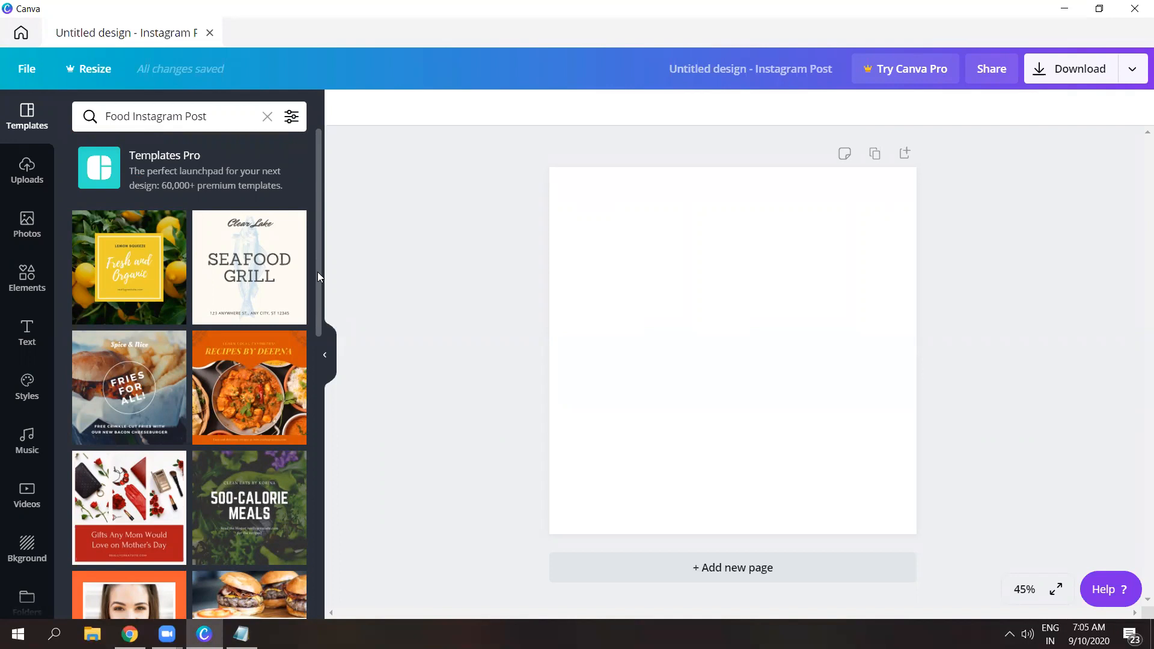
scroll(317, 277, down, 2)
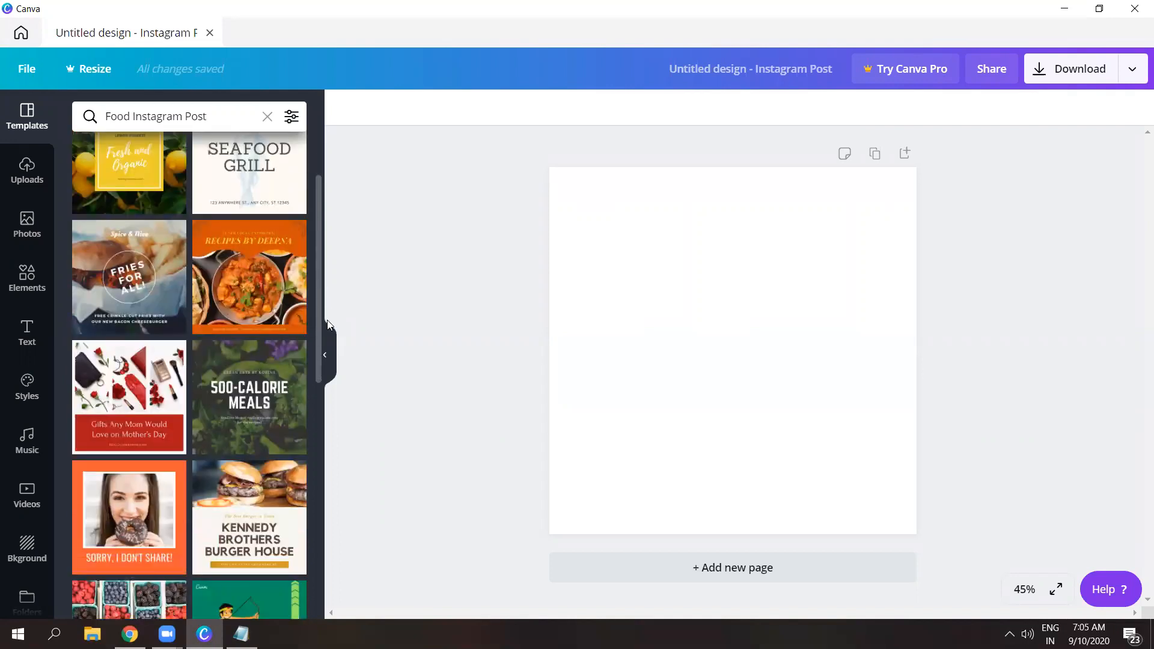
scroll(330, 333, down, 3)
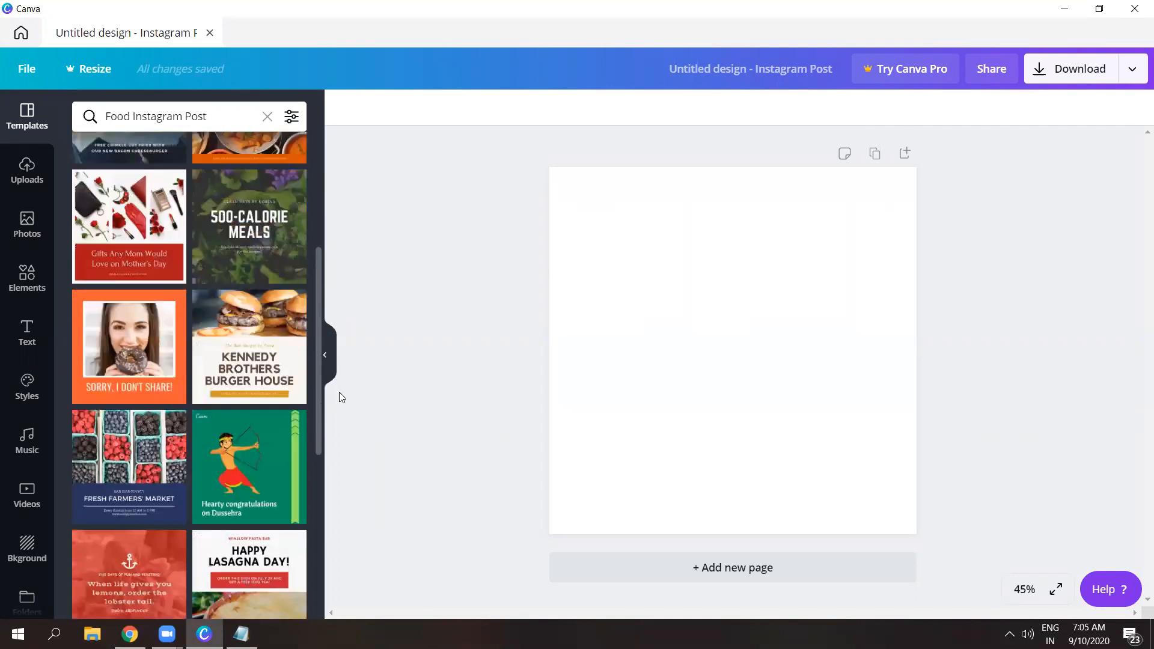
scroll(343, 424, down, 2)
scroll(351, 454, down, 2)
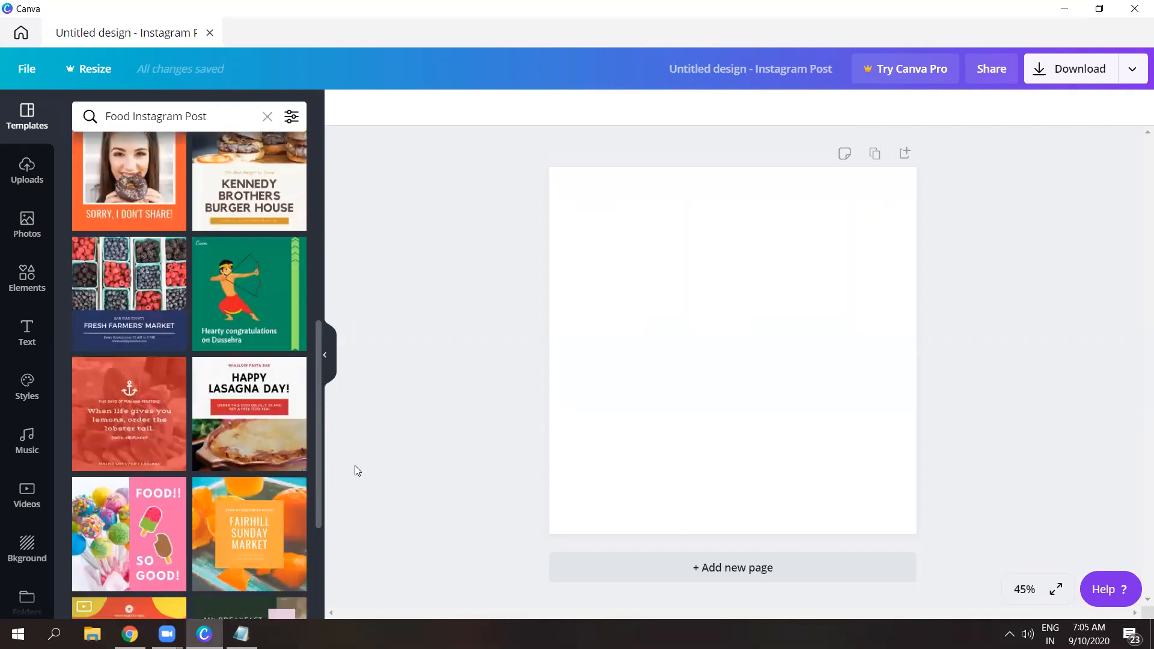
scroll(360, 501, down, 2)
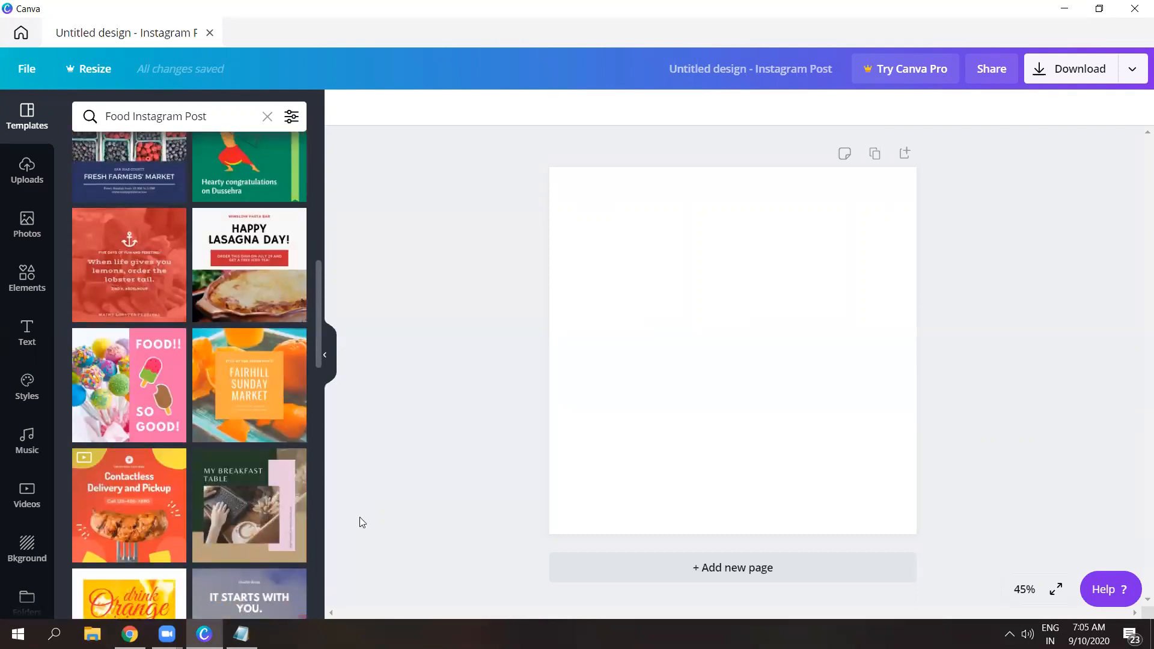
scroll(359, 517, down, 4)
scroll(361, 549, down, 5)
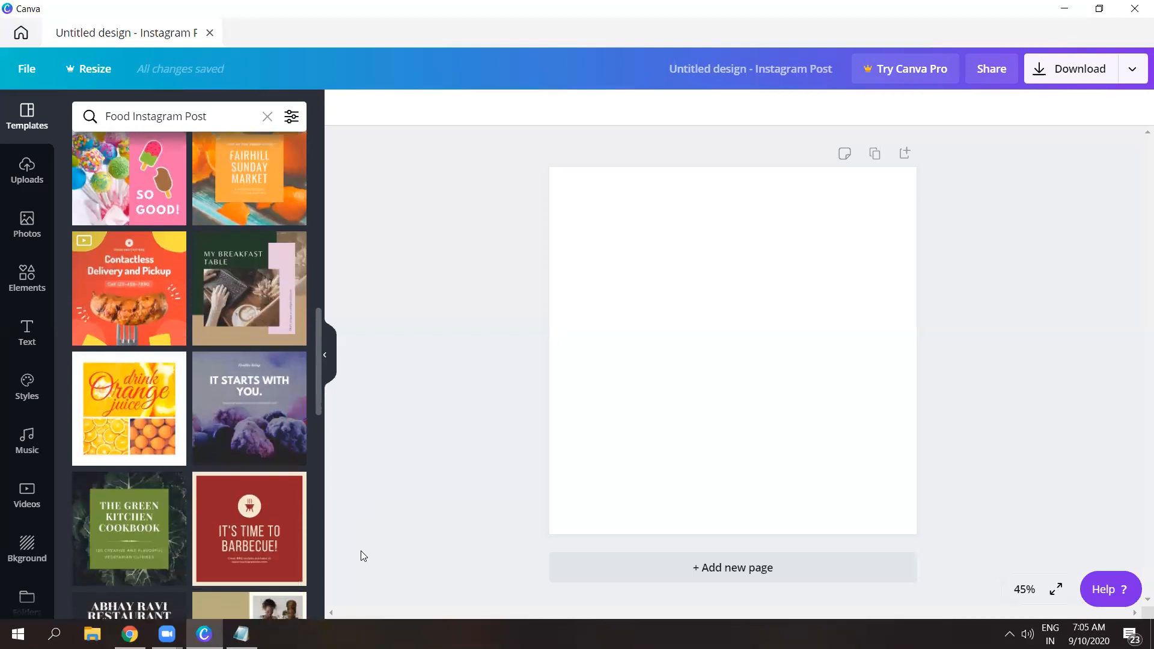
scroll(361, 583, up, 4)
scroll(359, 559, up, 7)
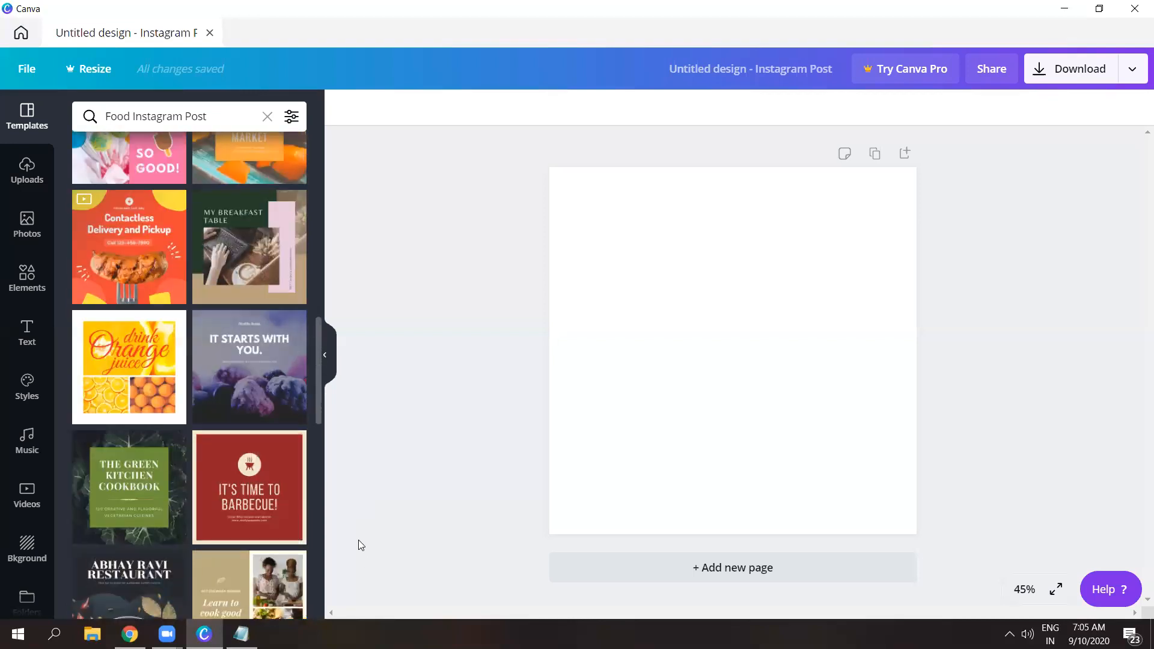
scroll(364, 452, up, 8)
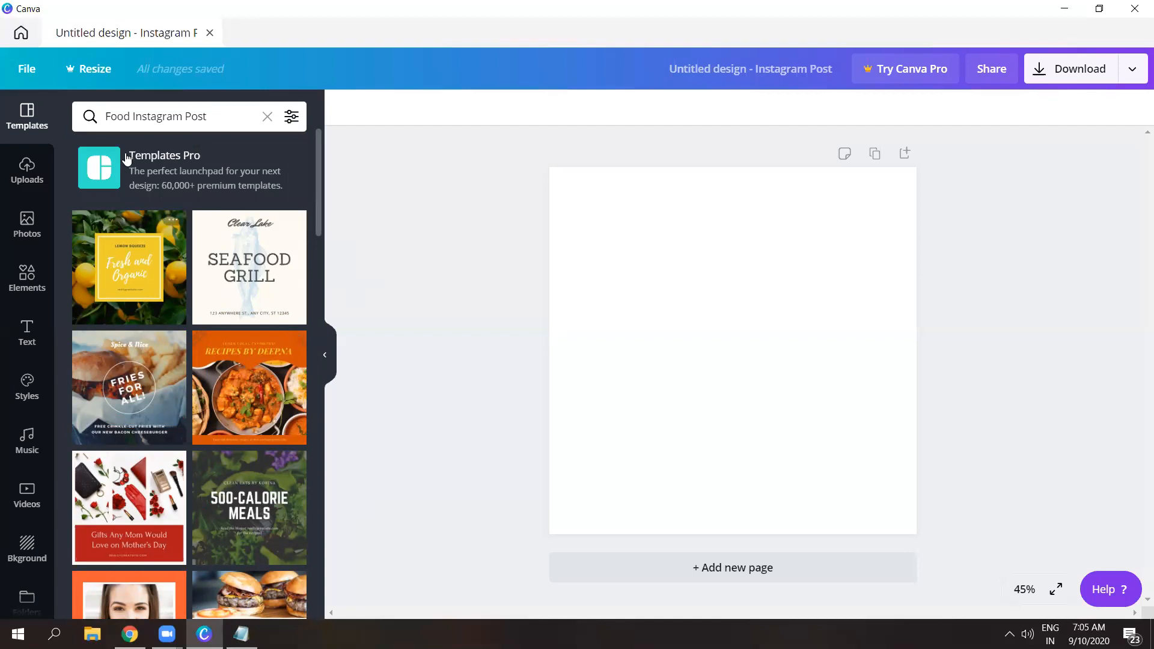
- Clear the food template search, look through the remaining template categories, and return to the Canva home page
click(269, 118)
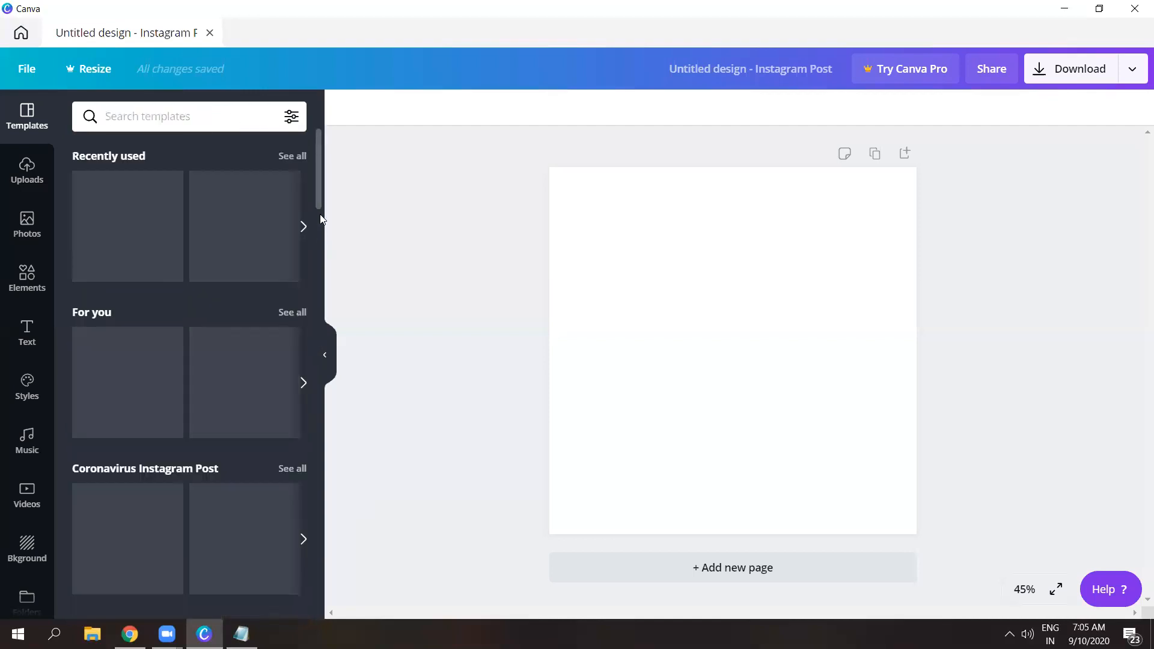
drag(319, 202, 351, 483)
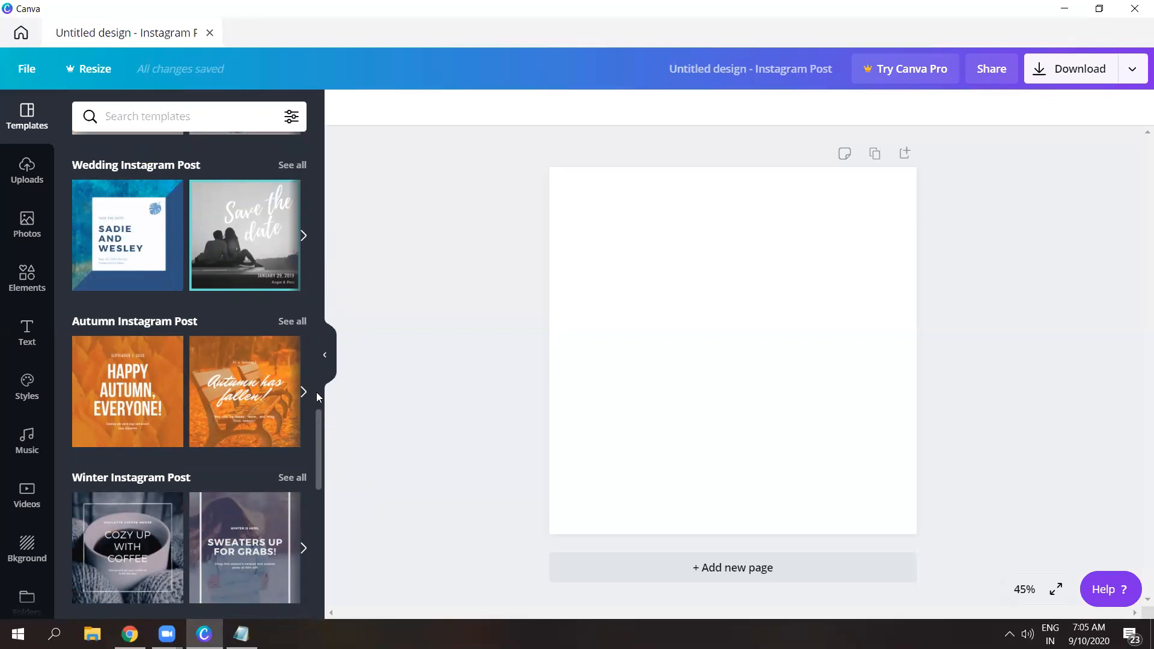
drag(316, 422, 301, 338)
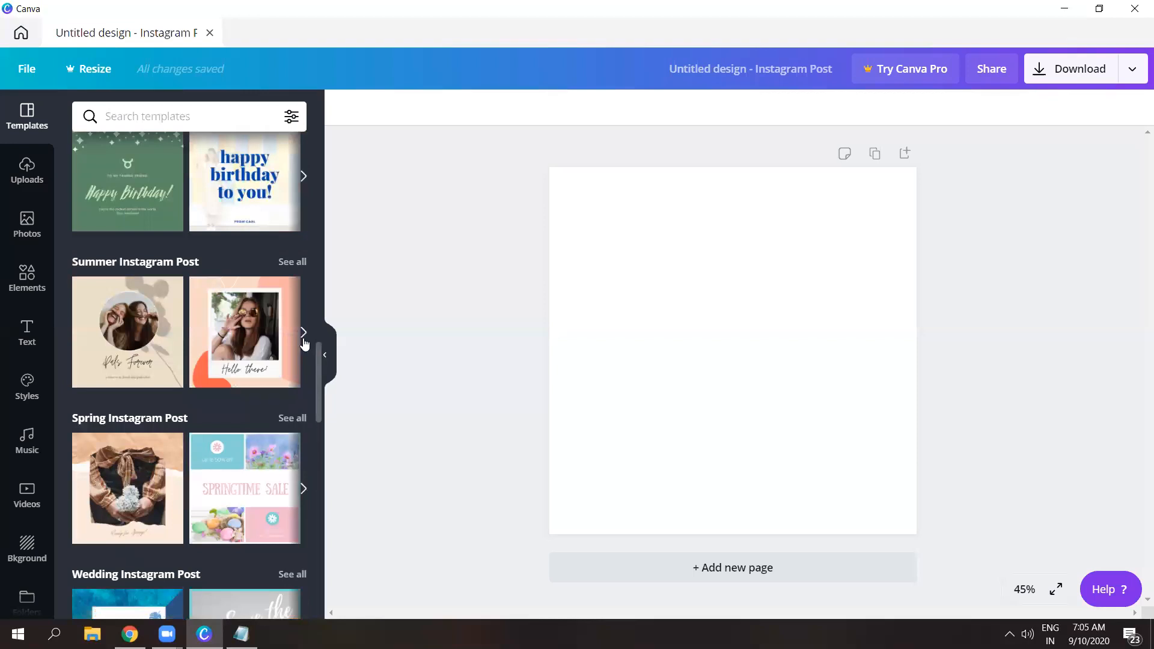
click(22, 34)
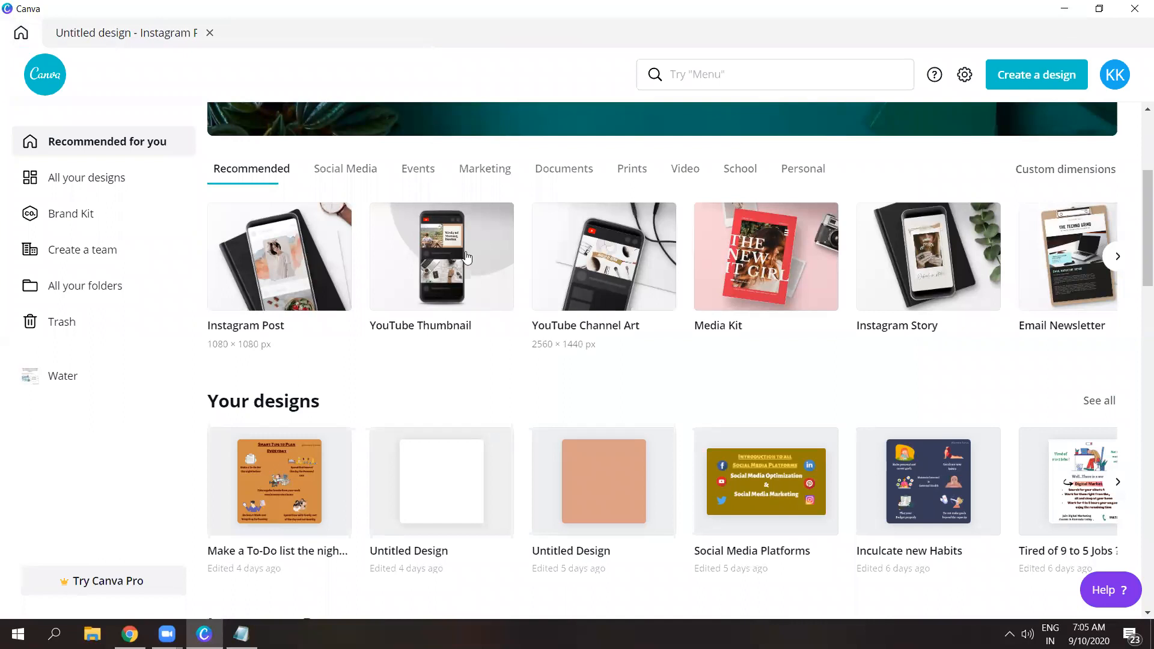
- Create a new YouTube Thumbnail design, look through its template categories, and show all Tutorial YouTube Thumbnail templates
click(415, 326)
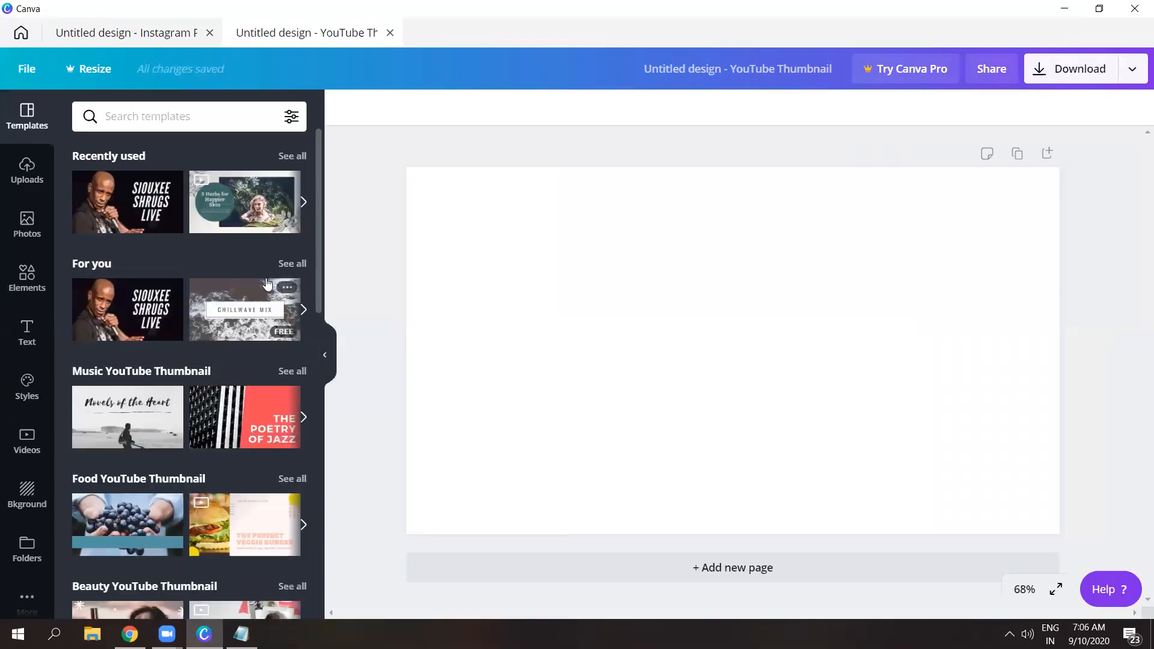
drag(320, 194, 324, 245)
scroll(325, 269, down, 1)
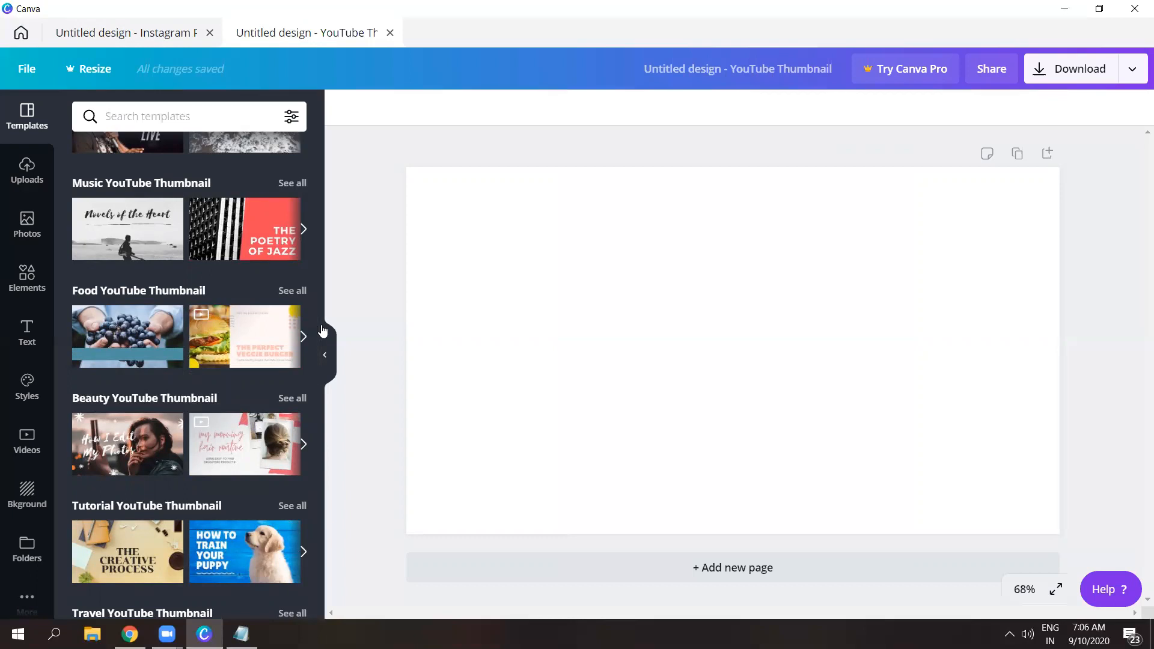
scroll(327, 372, down, 3)
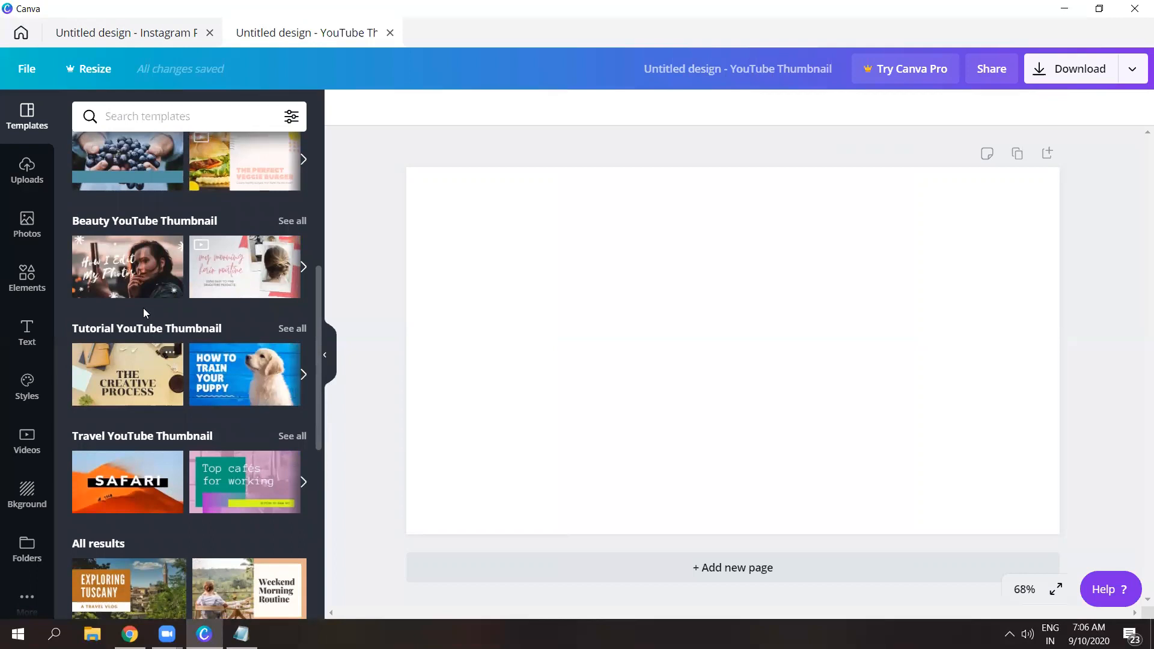
click(292, 329)
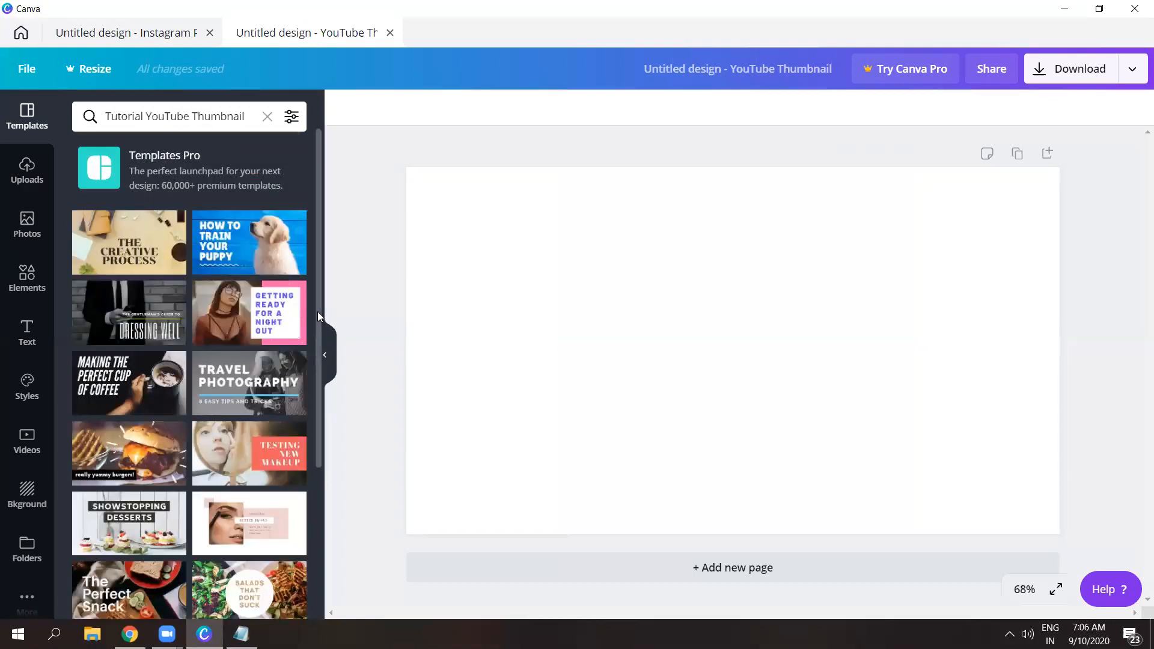
drag(316, 310, 317, 364)
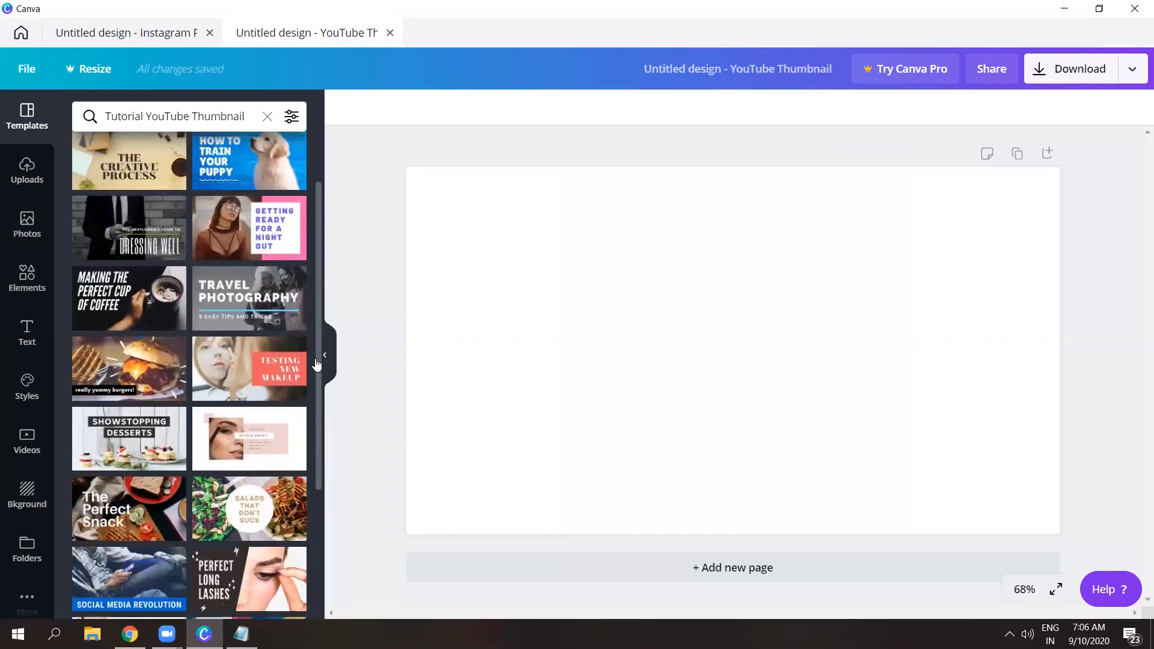
- Try the "Travel Photography" template on the page, and replace it with the "Making the Perfect Cup of Coffee" template
click(269, 292)
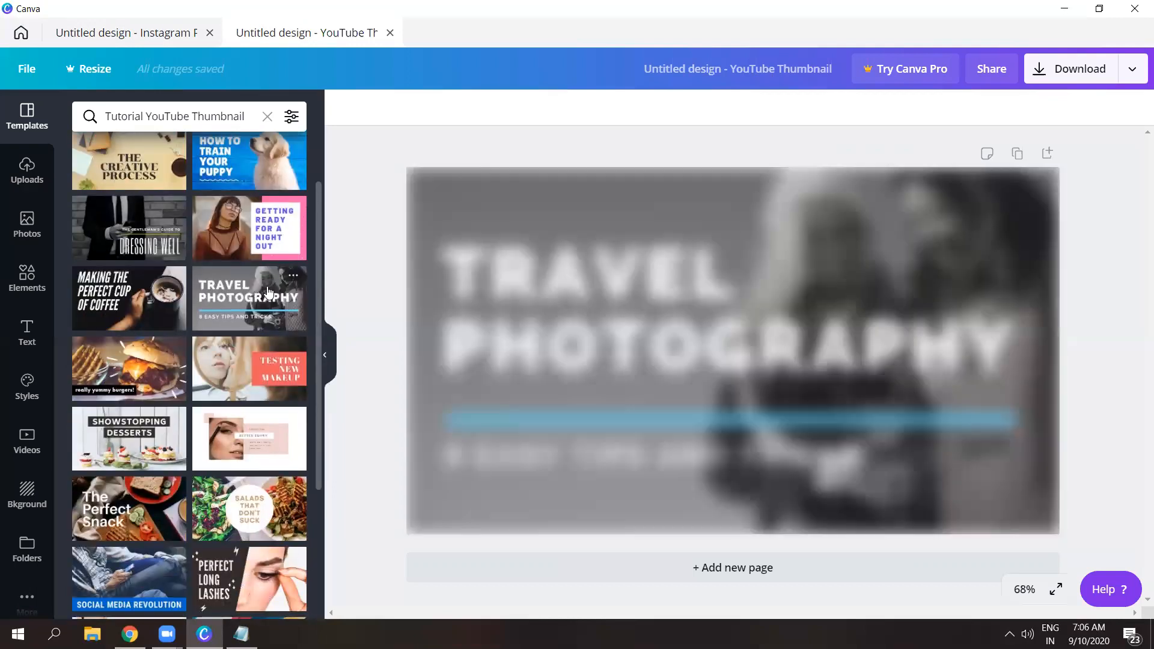
click(860, 232)
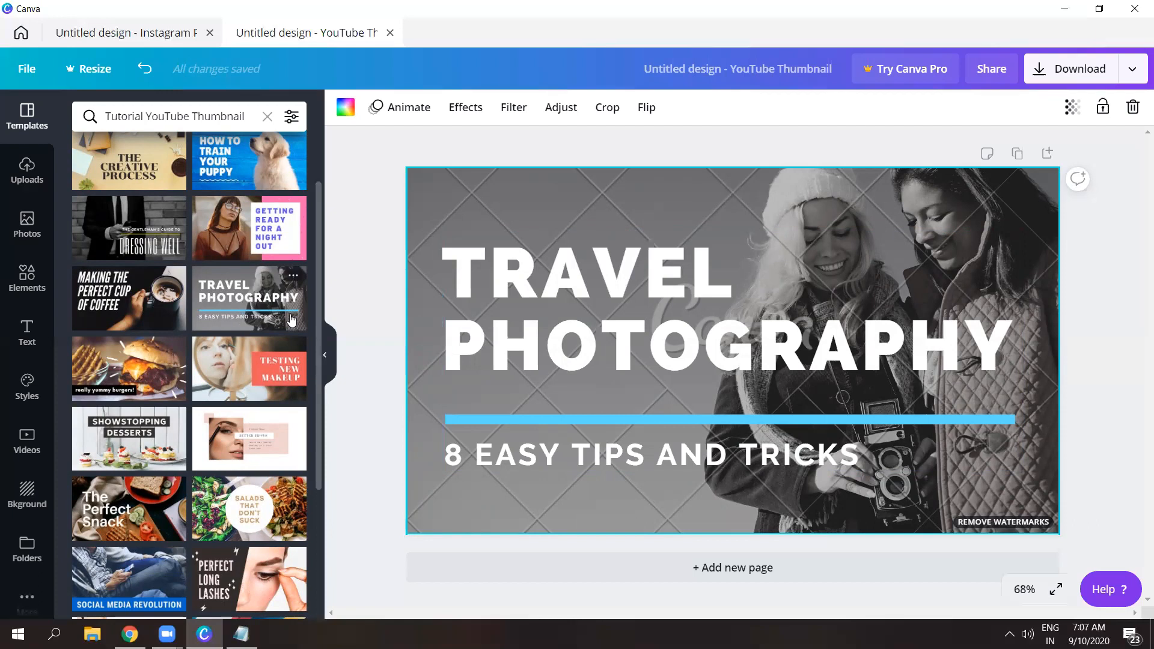
click(143, 298)
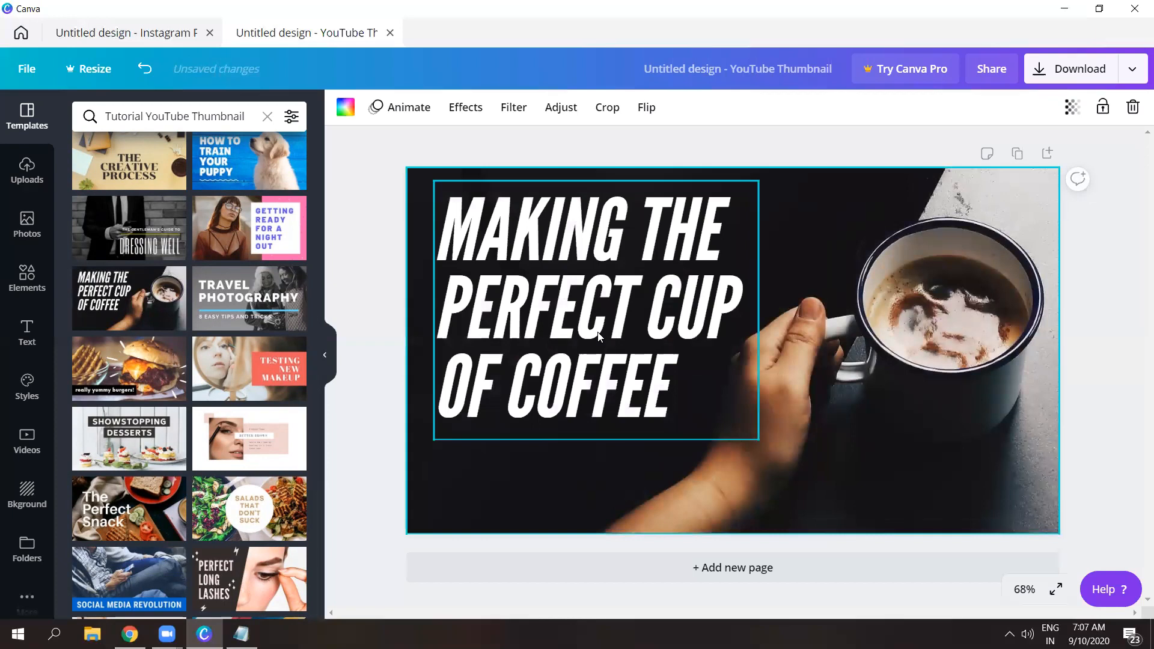
click(598, 335)
double_click(598, 332)
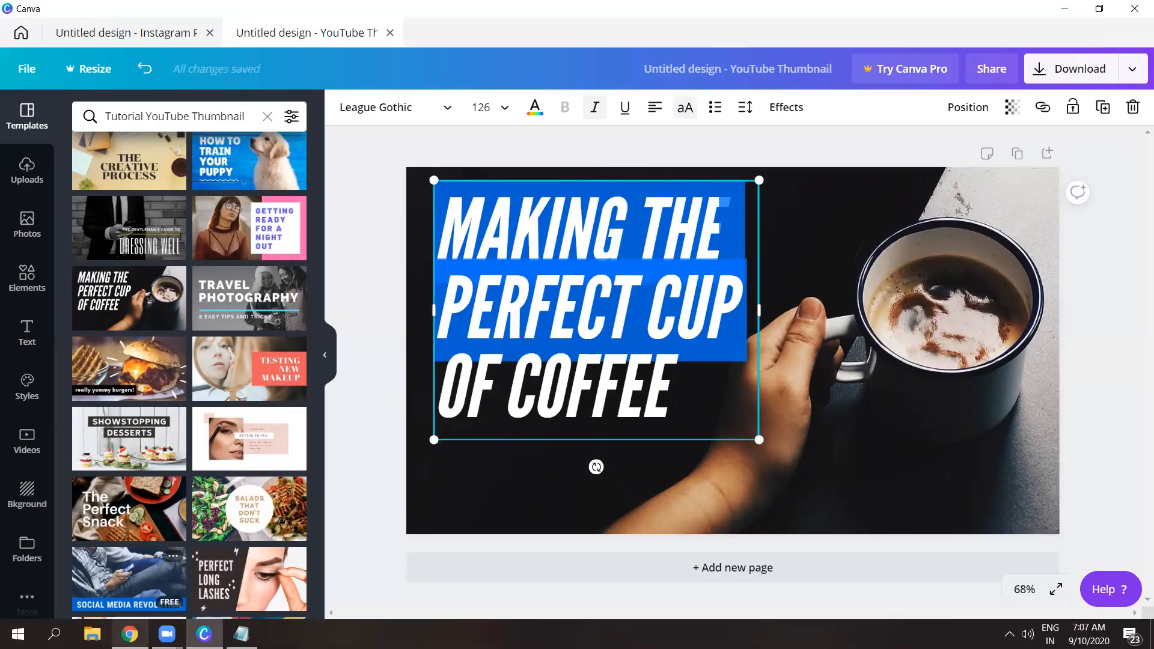
- Switch to Chrome and open YouTube in a new tab
key(alt+Tab)
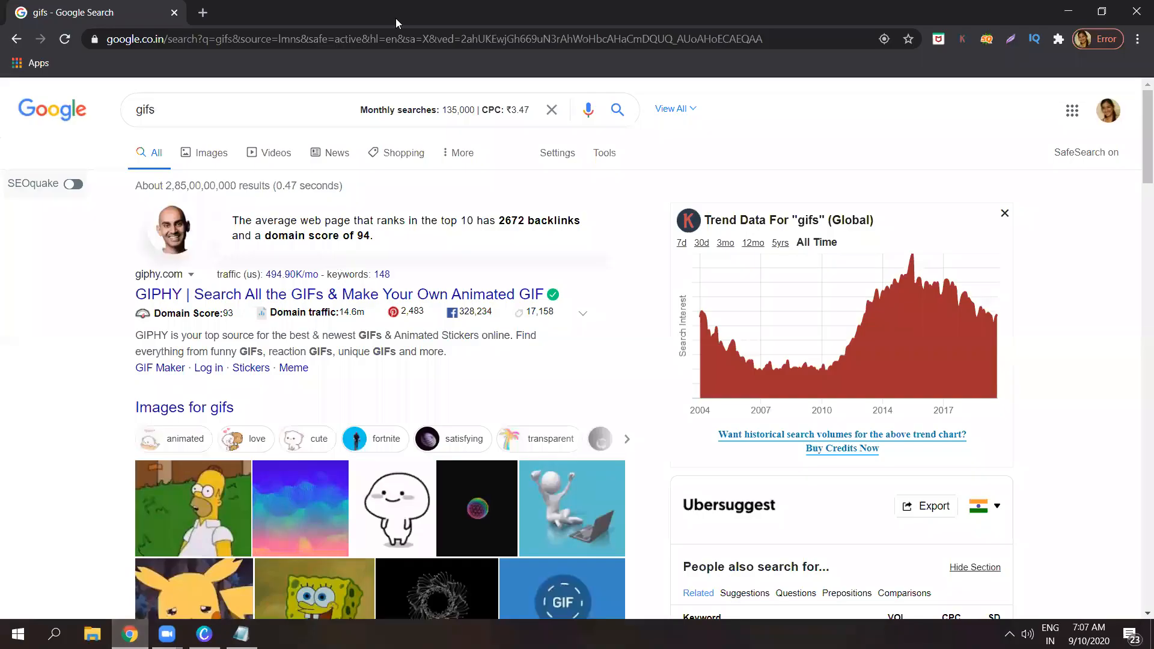
click(203, 12)
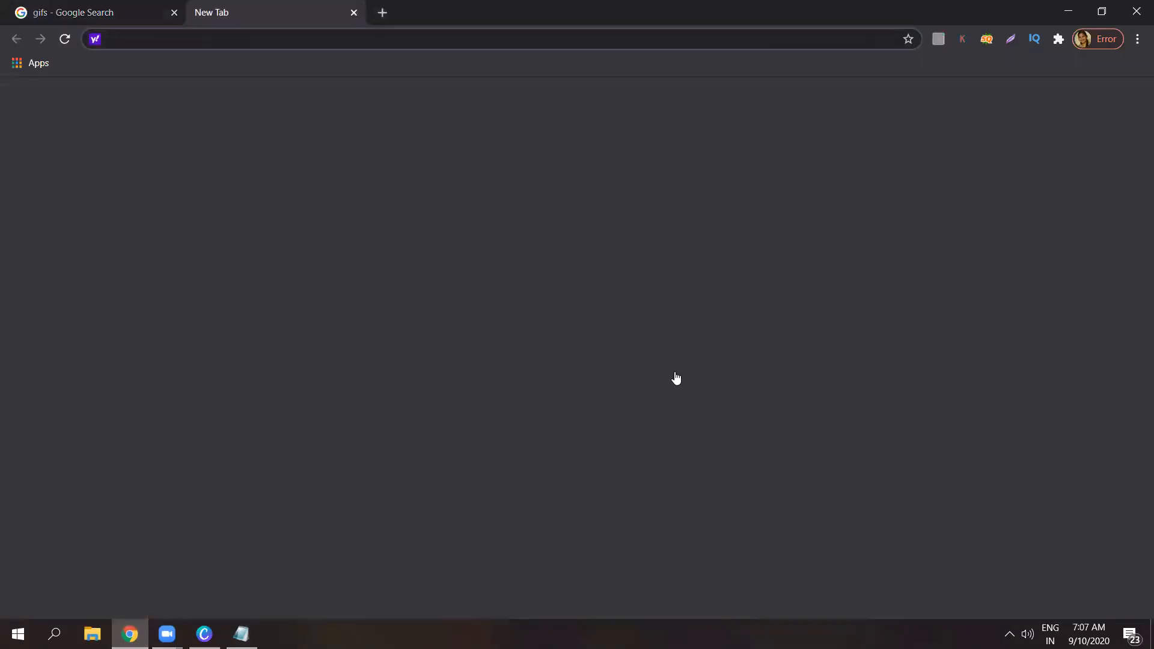
click(480, 285)
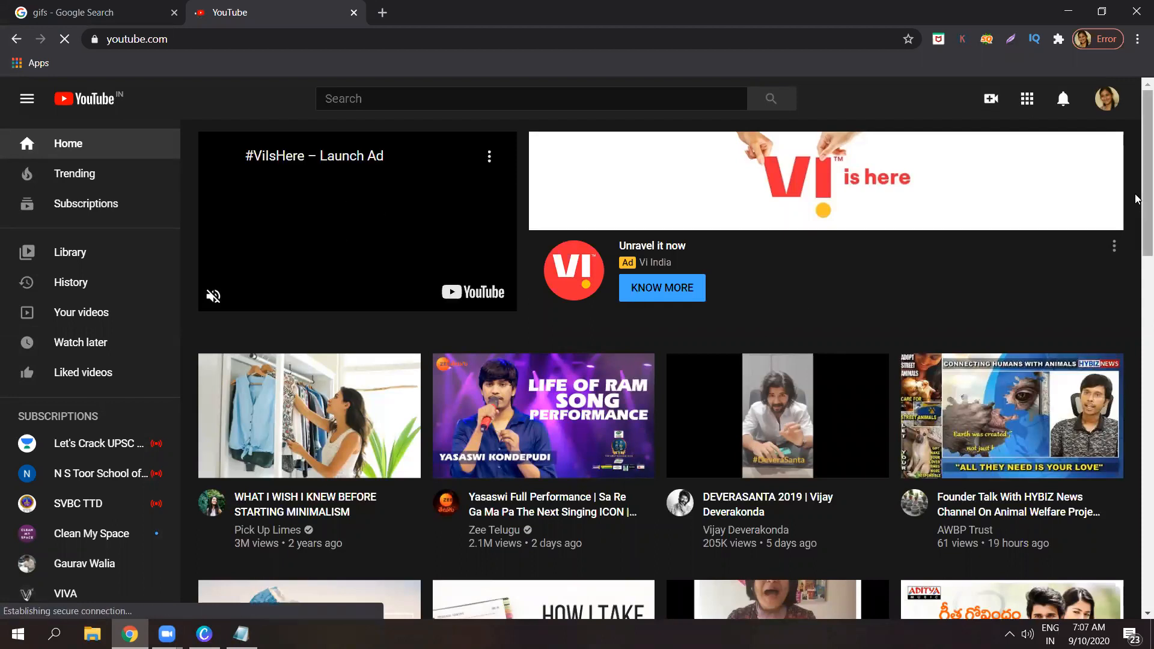
- Examine the thumbnails of the recommended videos on the YouTube home page, and return to the Canva design
scroll(1136, 222, down, 2)
scroll(1135, 268, down, 5)
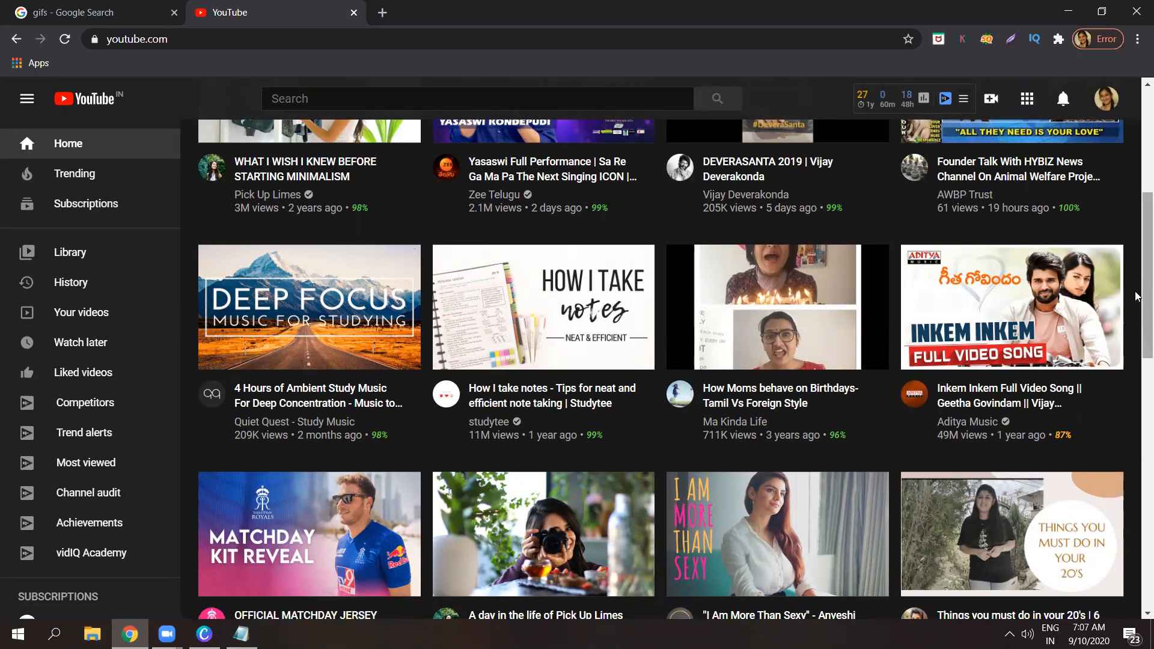
mouse_move(301, 306)
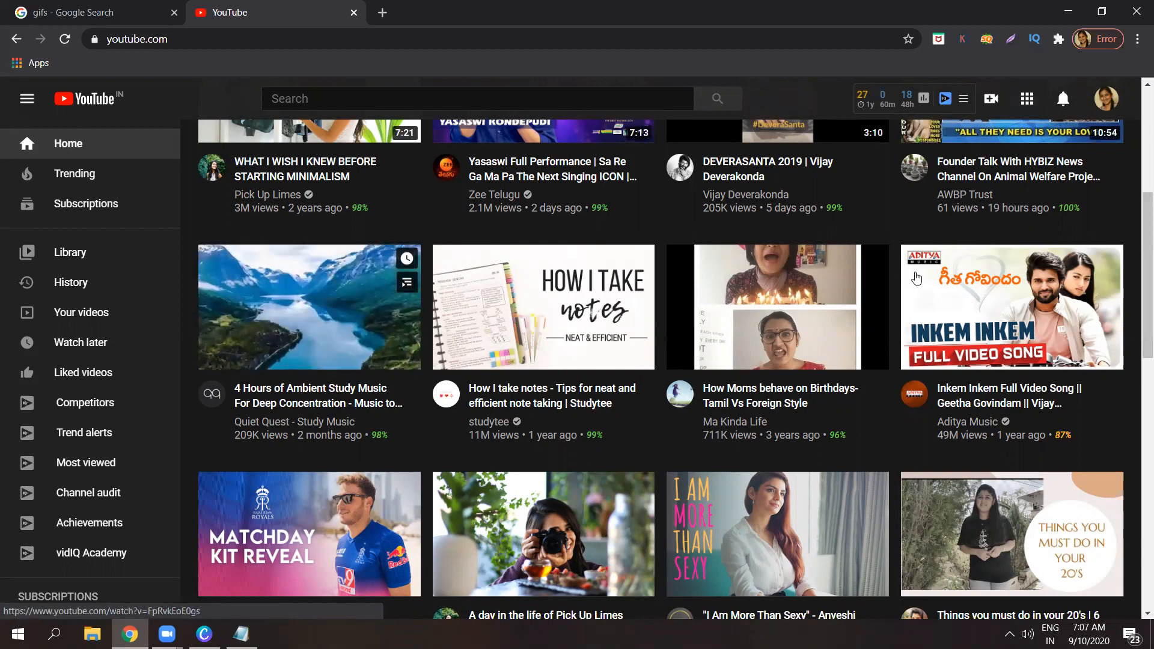
drag(1137, 256, 1137, 342)
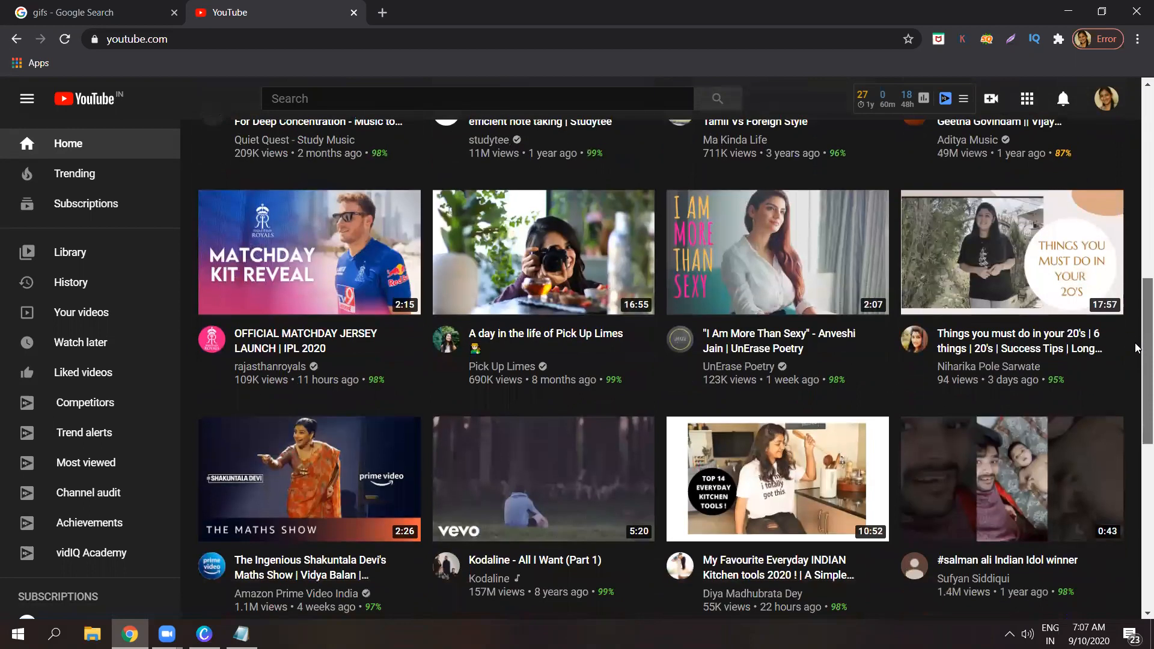
scroll(1137, 348, down, 3)
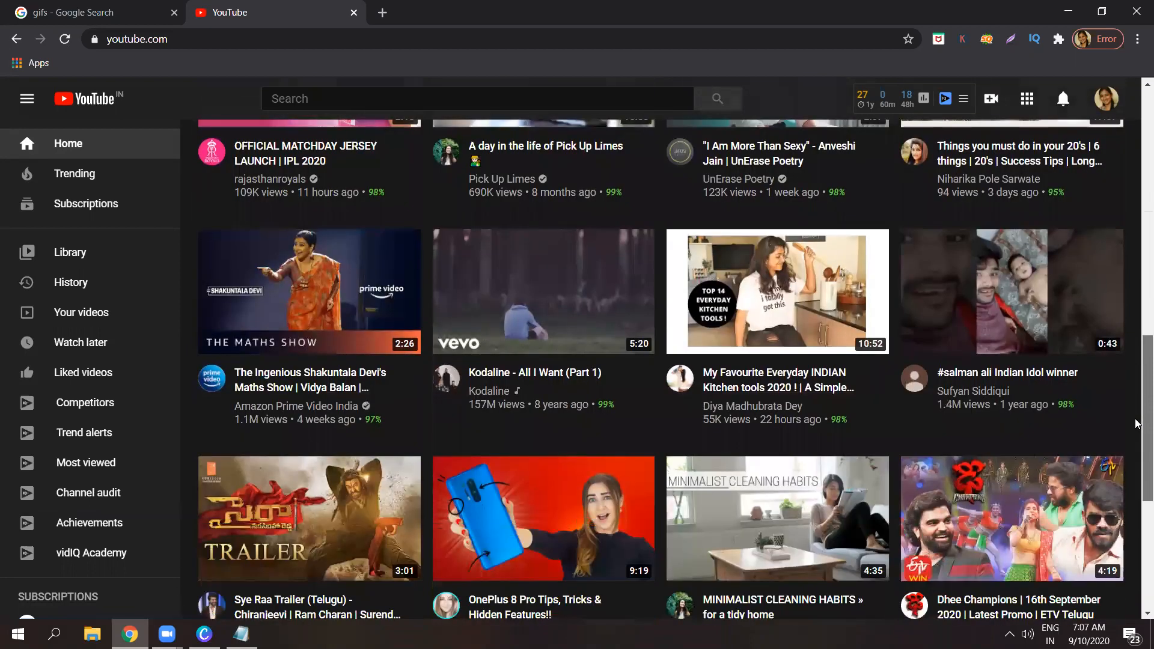
scroll(1137, 424, down, 4)
scroll(1137, 472, up, 2)
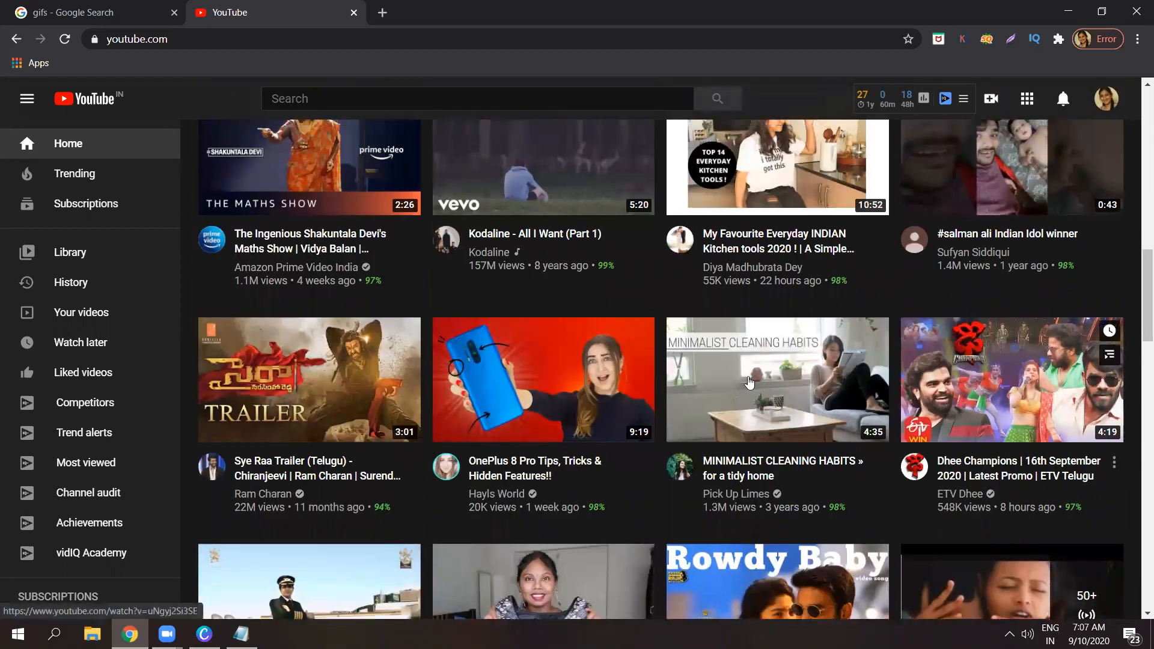
mouse_move(751, 385)
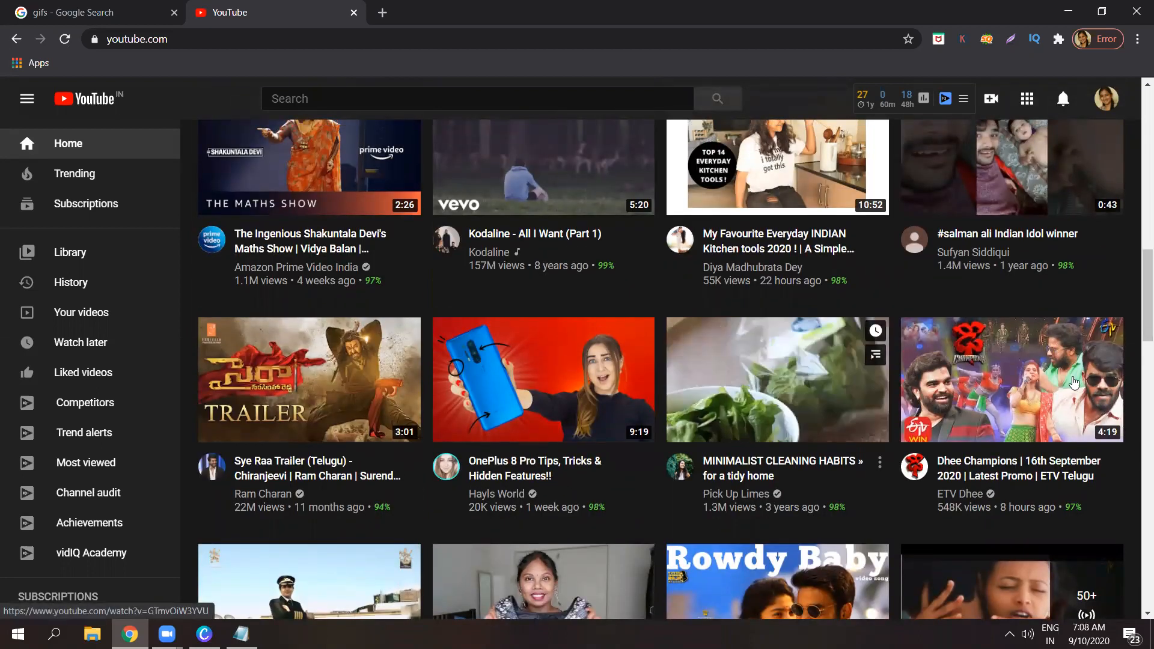
mouse_move(1136, 340)
mouse_down()
mouse_move(1136, 443)
mouse_move(1136, 341)
mouse_up()
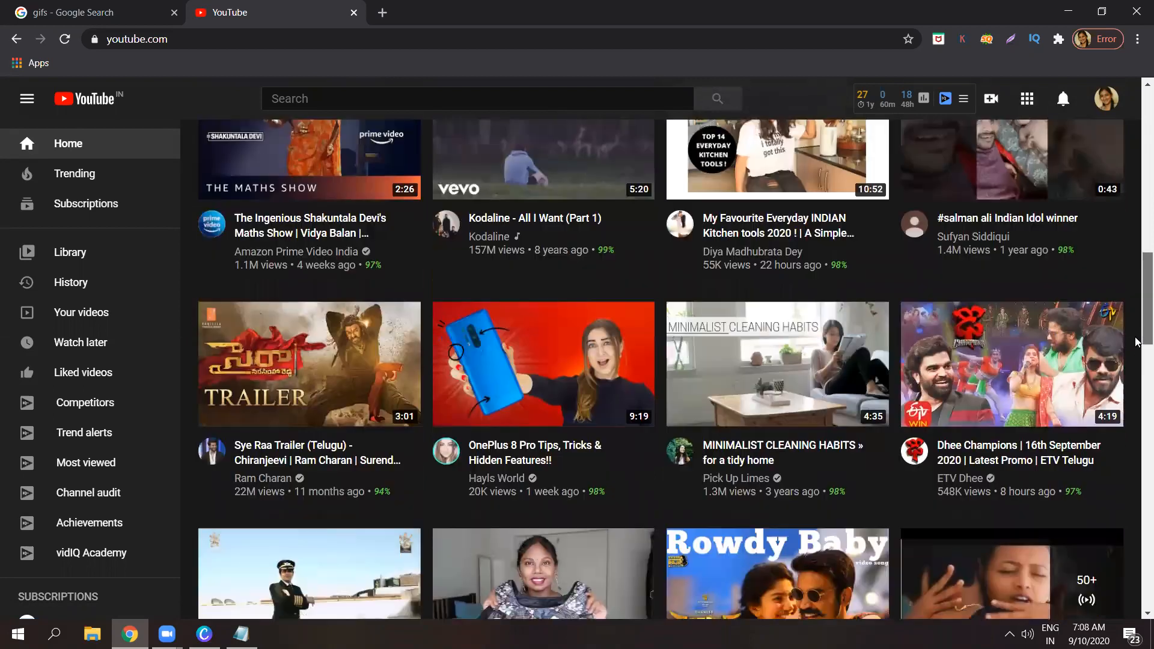
mouse_move(833, 458)
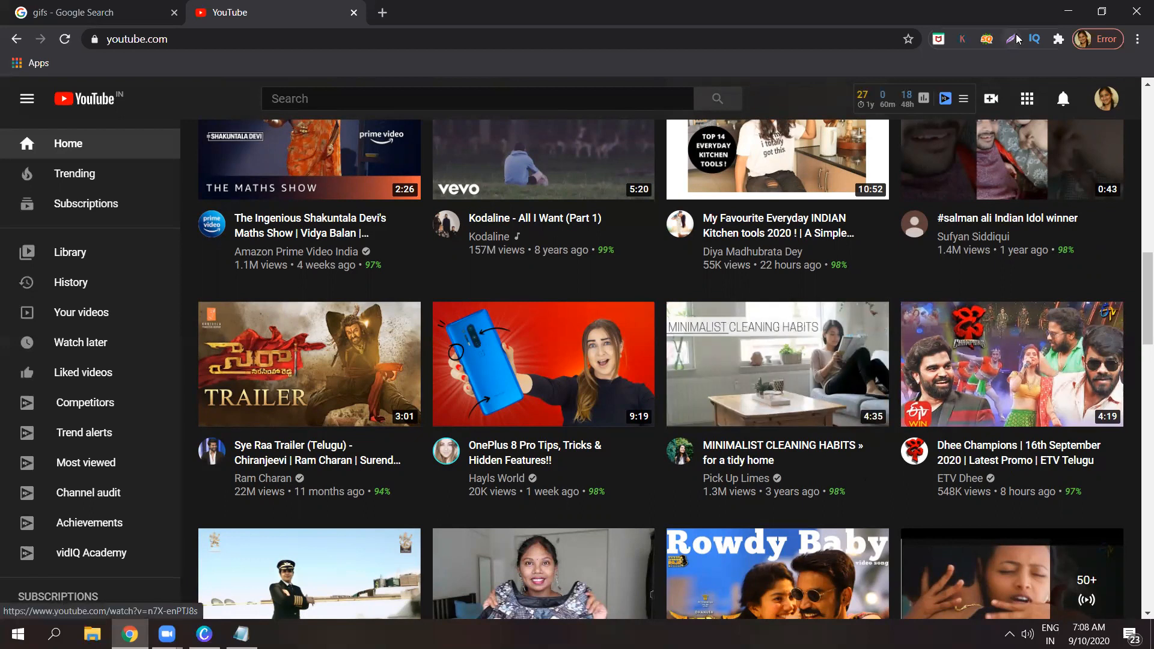
click(1070, 11)
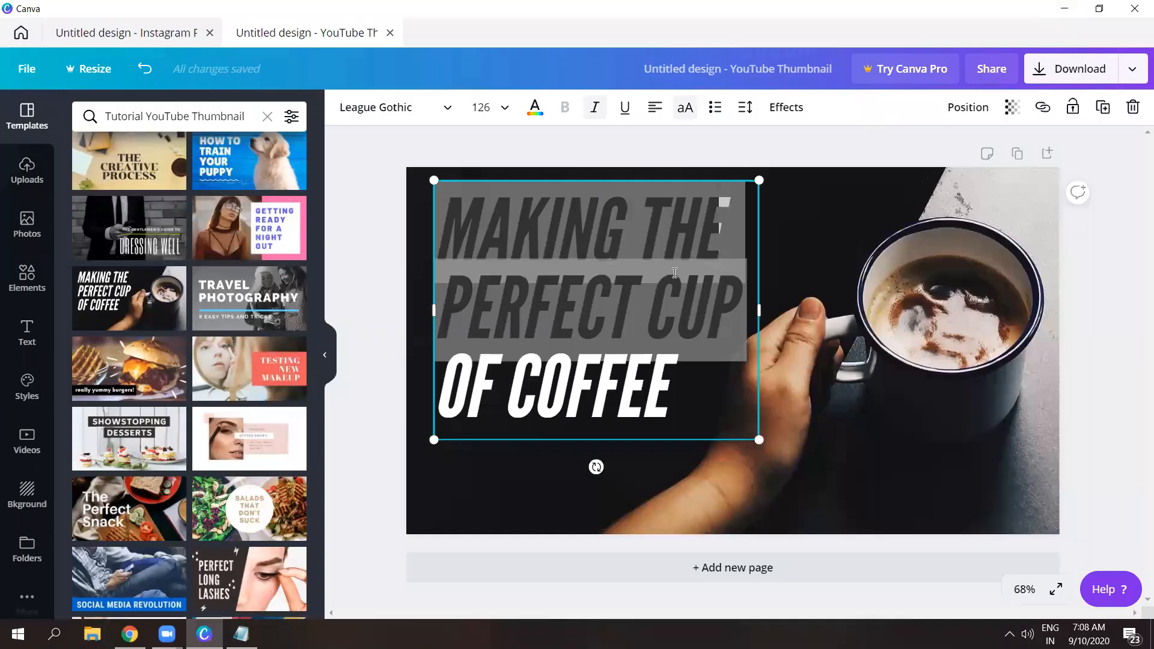
triple_click(685, 353)
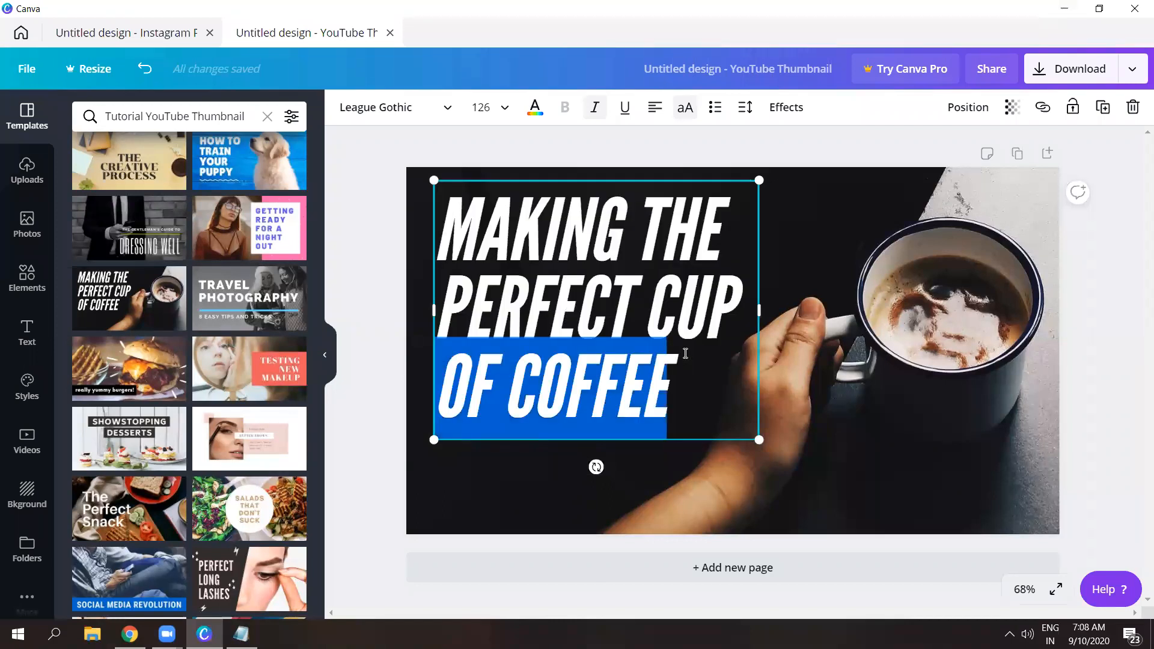
click(685, 354)
click(596, 159)
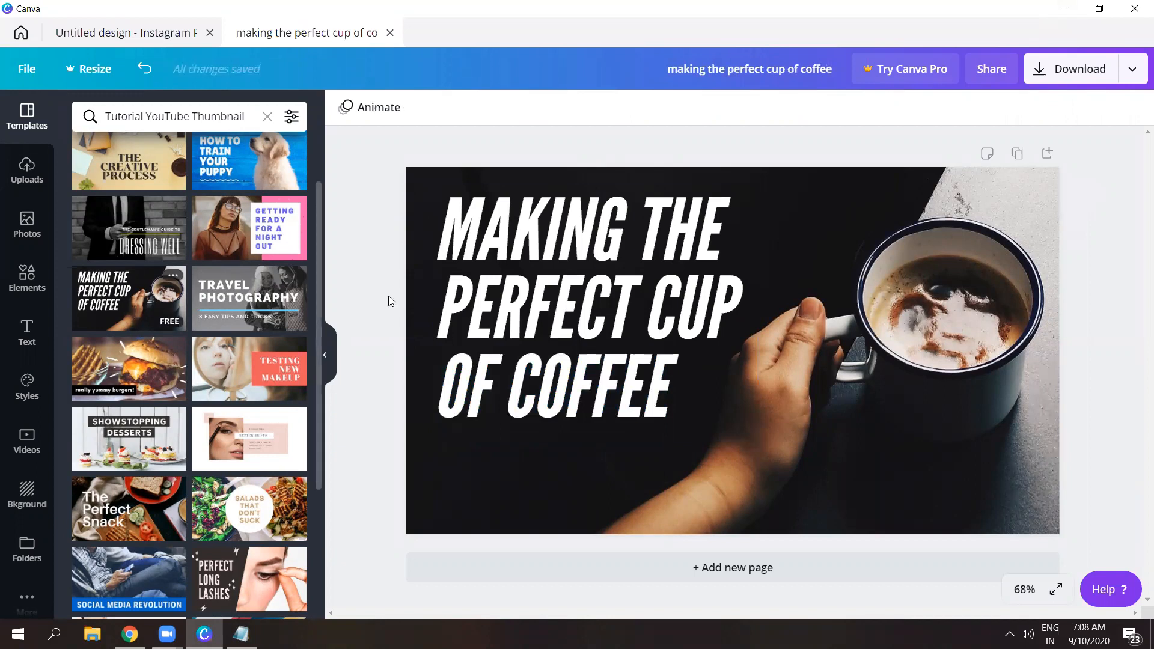
- Replace the whole headline of the coffee thumbnail with "Coffee preparation"
click(666, 281)
double_click(665, 281)
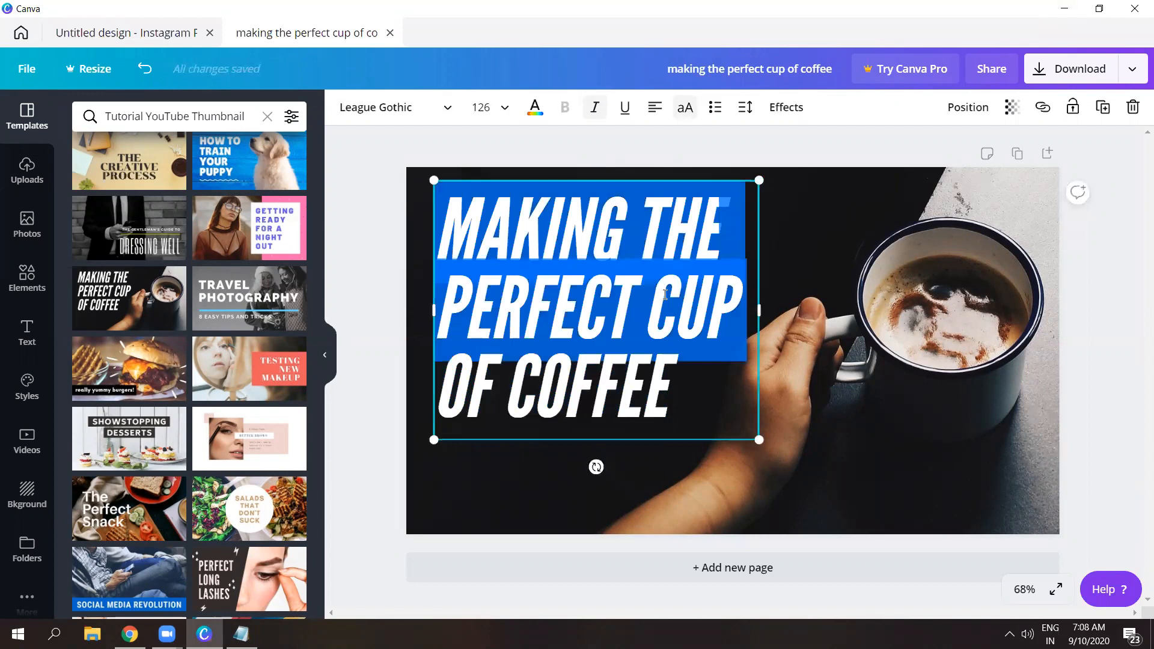
triple_click(665, 358)
click(665, 358)
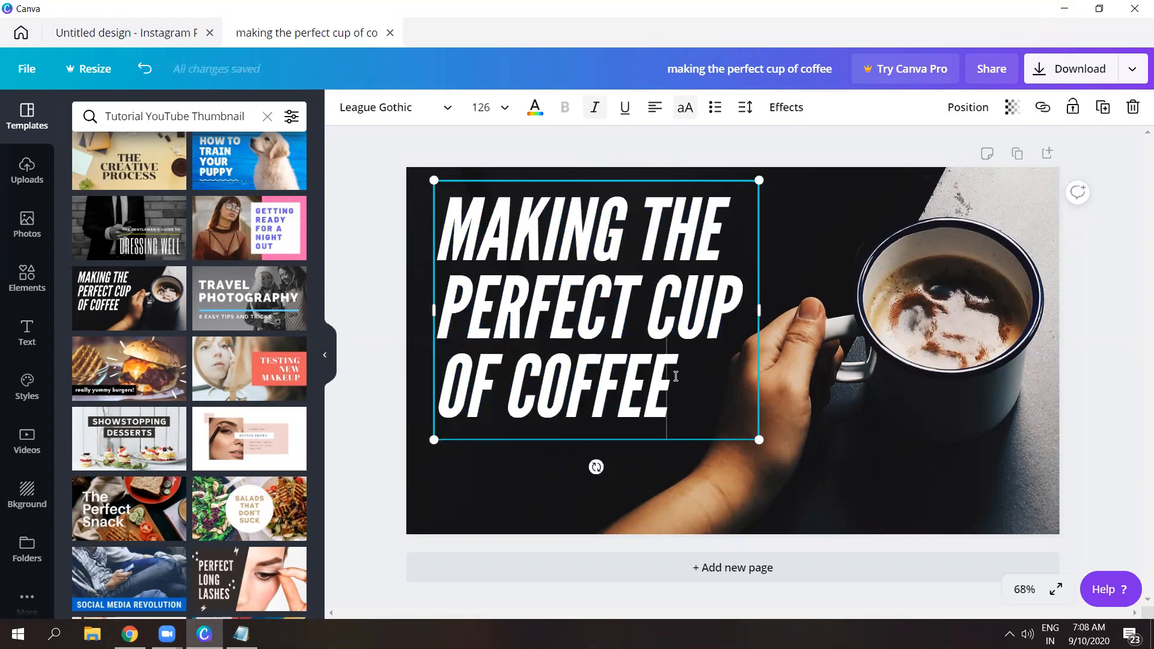
key(ctrl+a)
key(BackSpace)
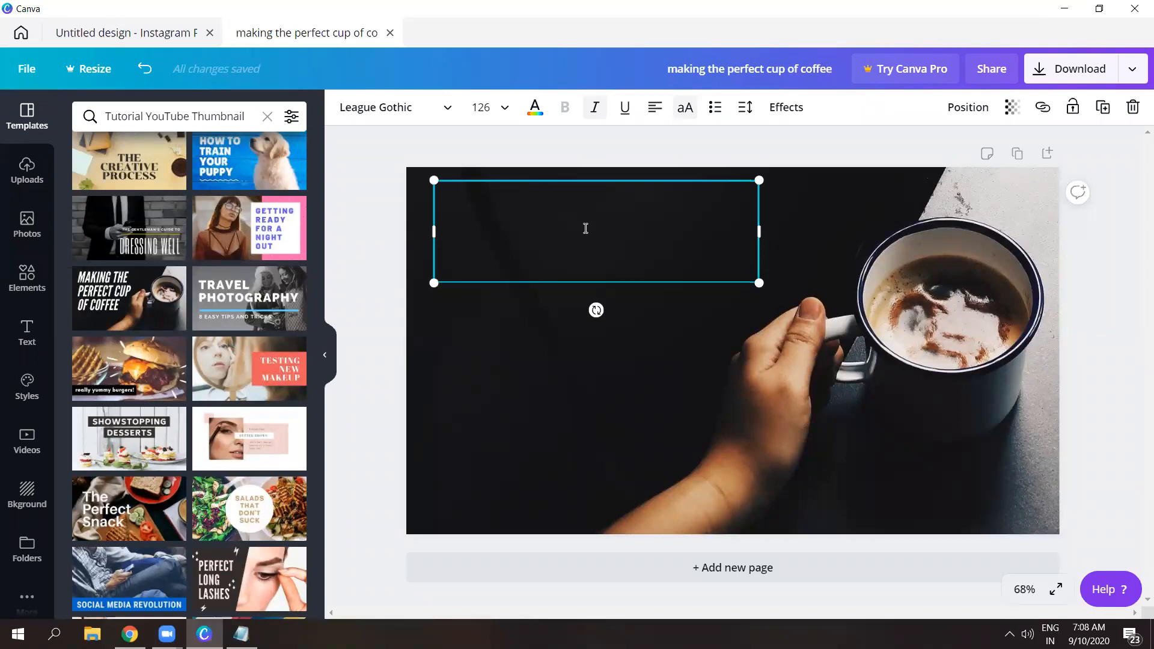
key(Caps_Lock)
text(P)
key(BackSpace)
text(C)
key(Caps_Lock)
text(off)
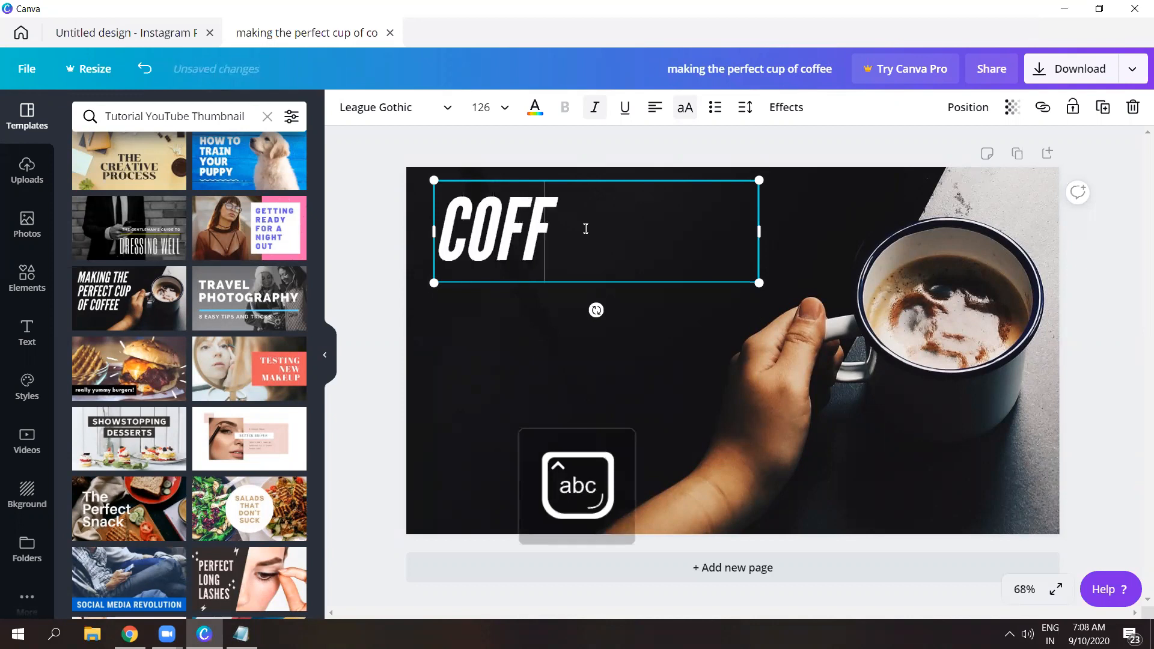
text(fee prepat)
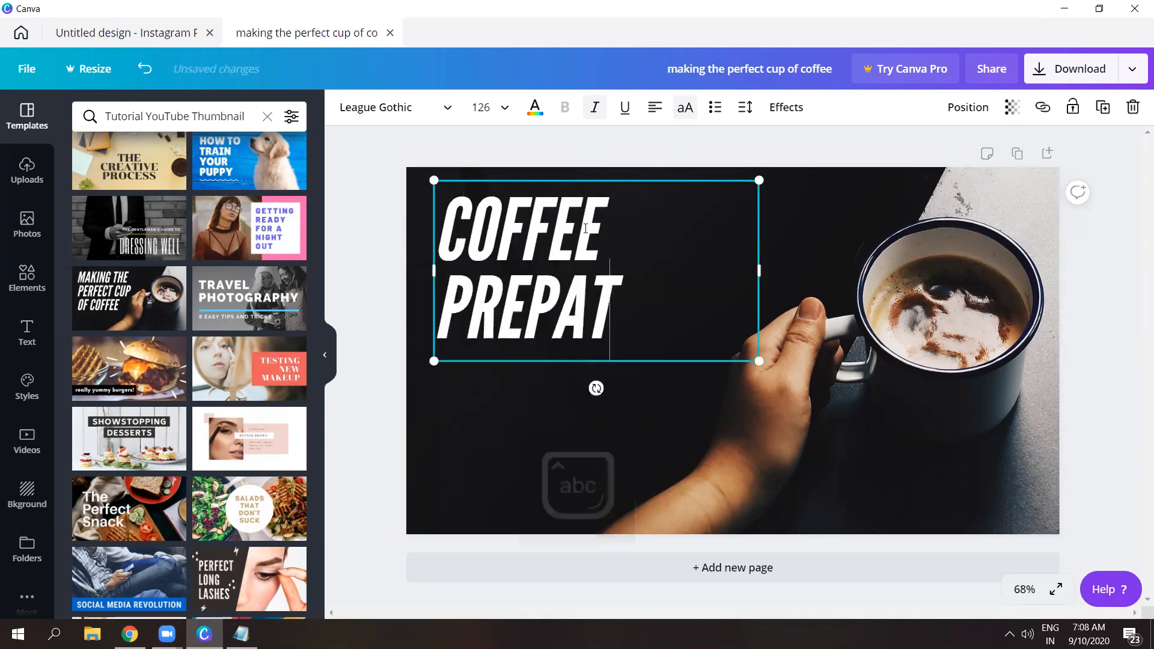
text(atio)
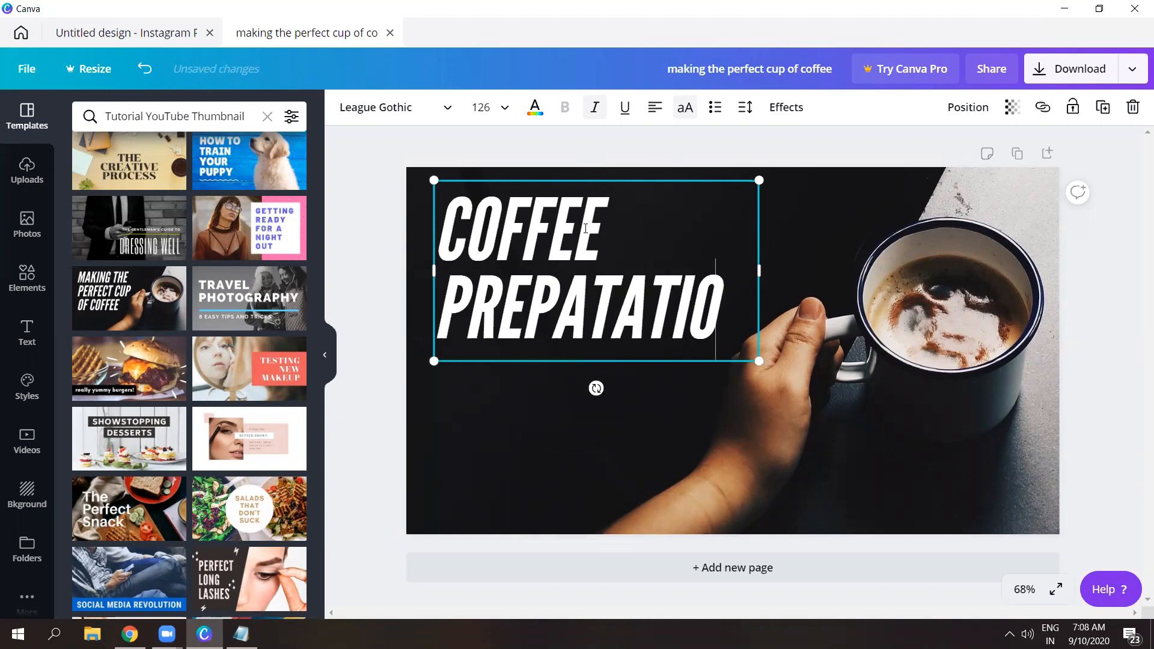
key(BackSpace)
key(BackSpace)
key(BackSpace)
key(BackSpace)
key(BackSpace)
text(ration)
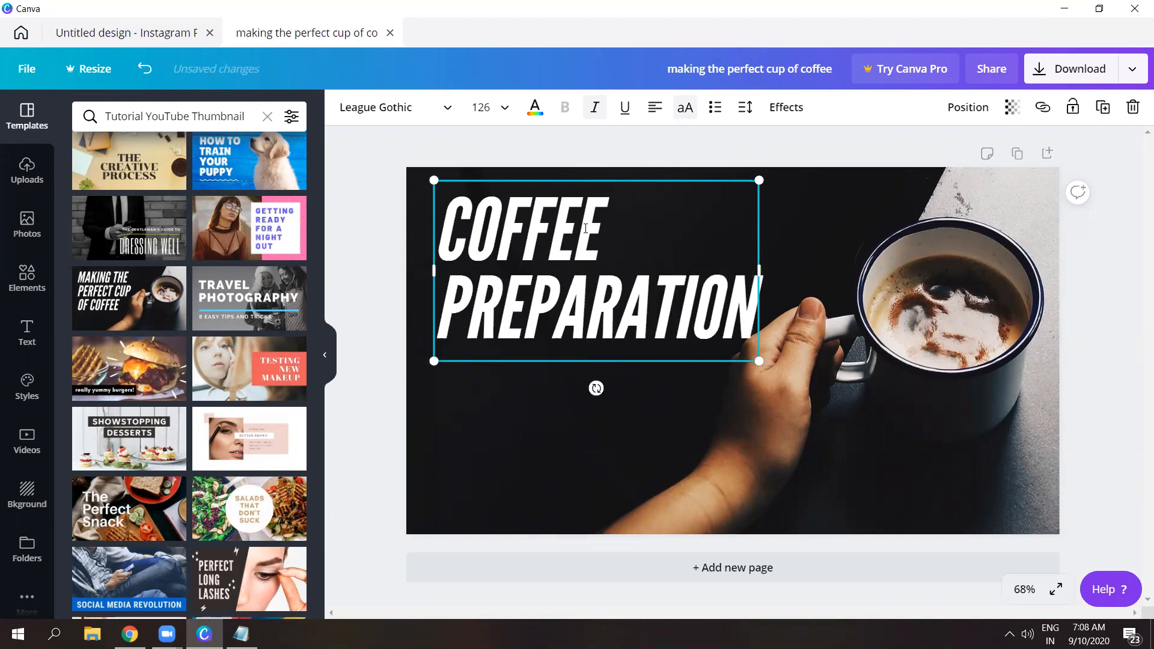
- Add "IN A MINUTE" on a new line at the end of the thumbnail's headline and finish editing the text
key(Return)
text(IN A)
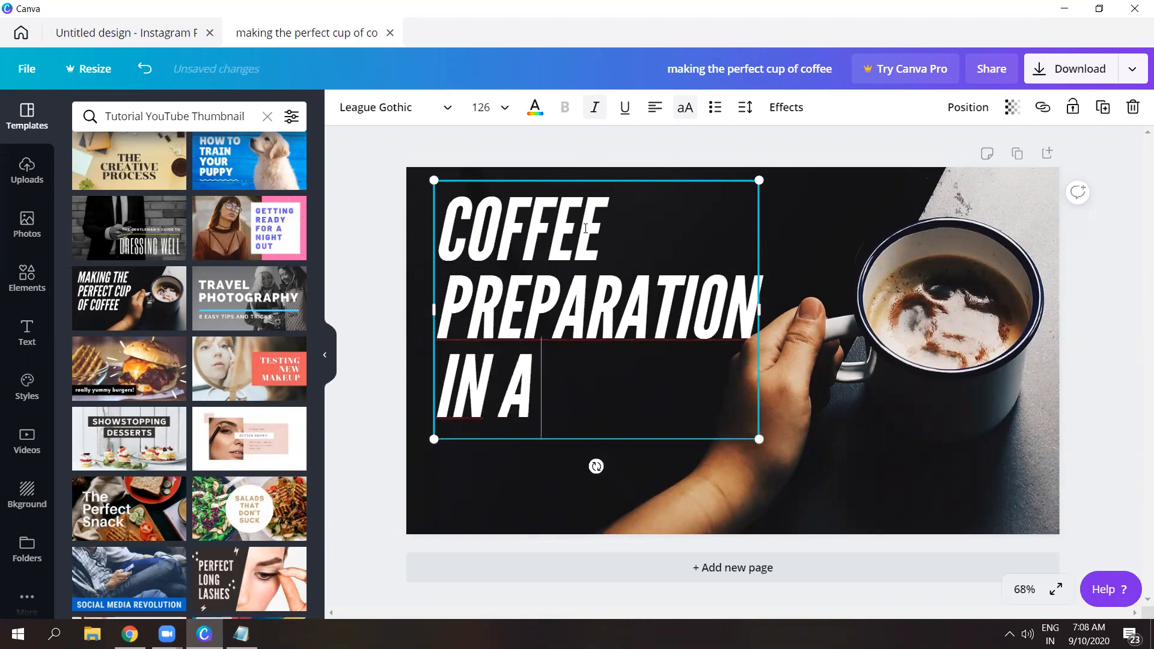
text( MINUTE)
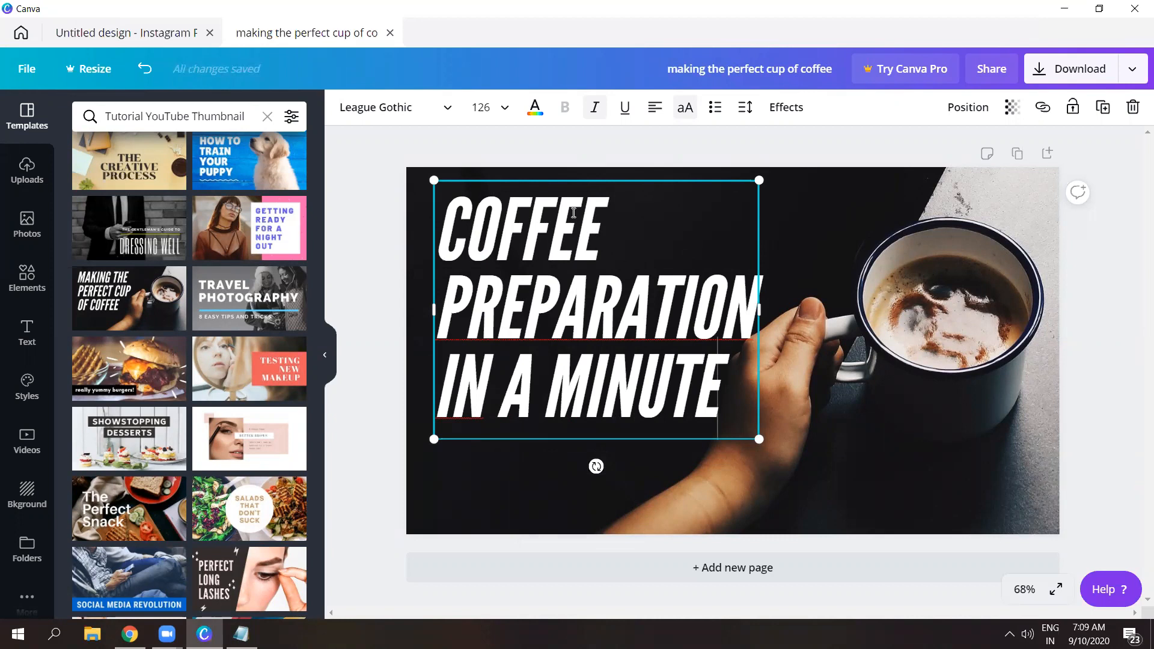
click(533, 285)
click(1094, 282)
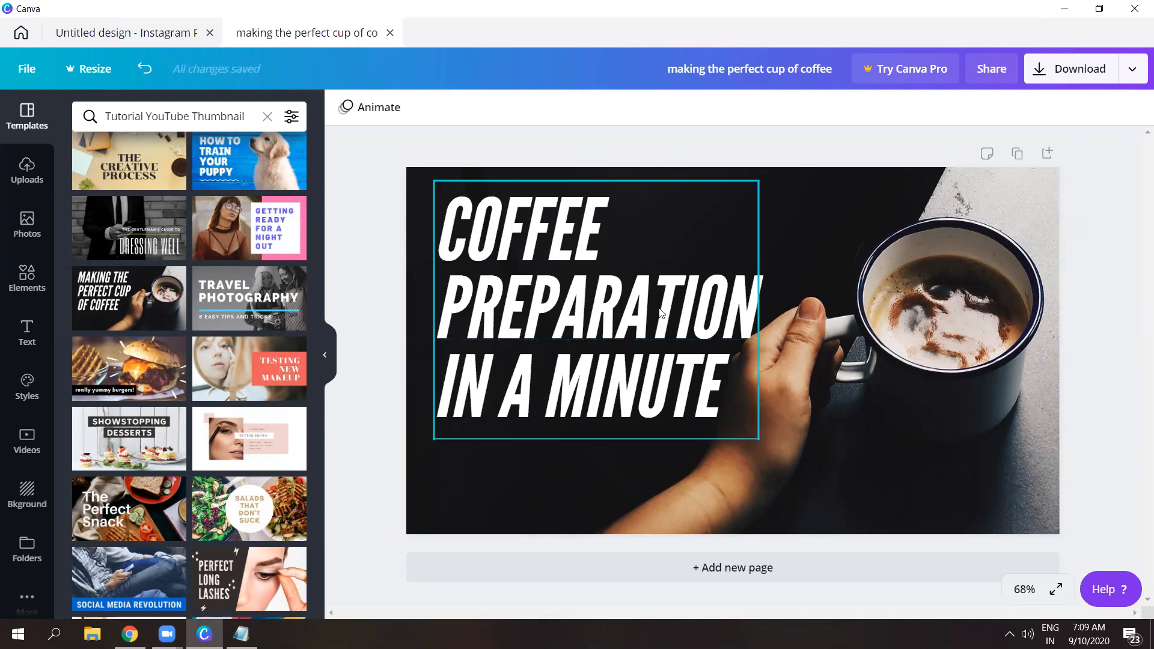
- Move the headline text box straight down to the vertical centre of the thumbnail
click(660, 312)
drag(661, 317, 658, 345)
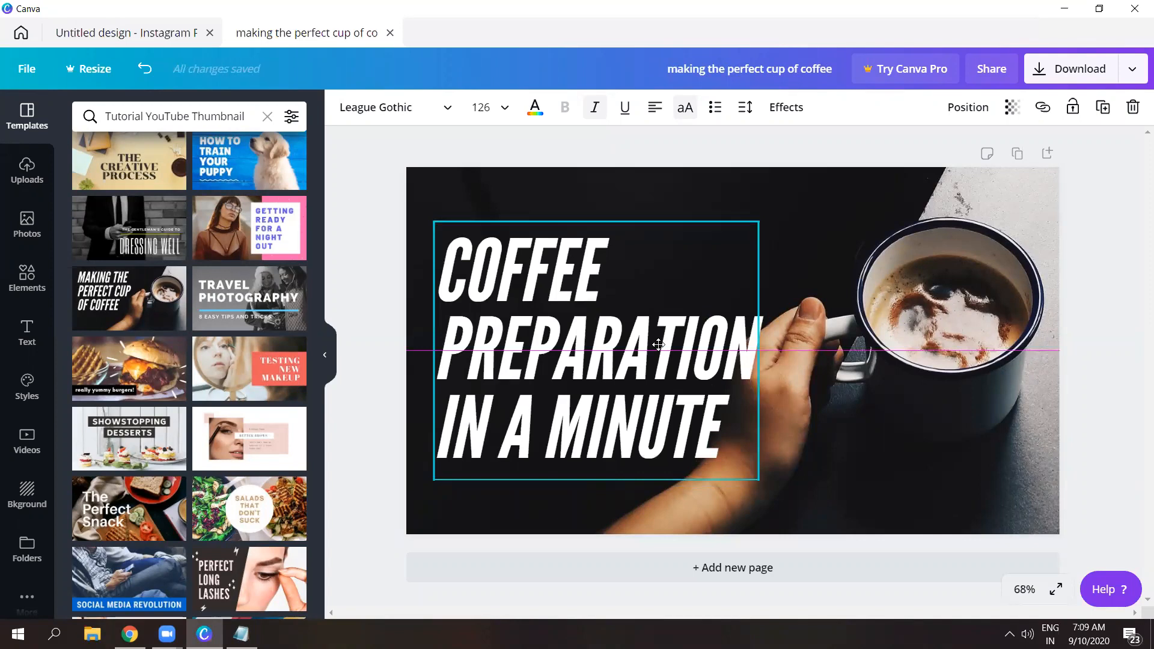
drag(650, 346, 650, 346)
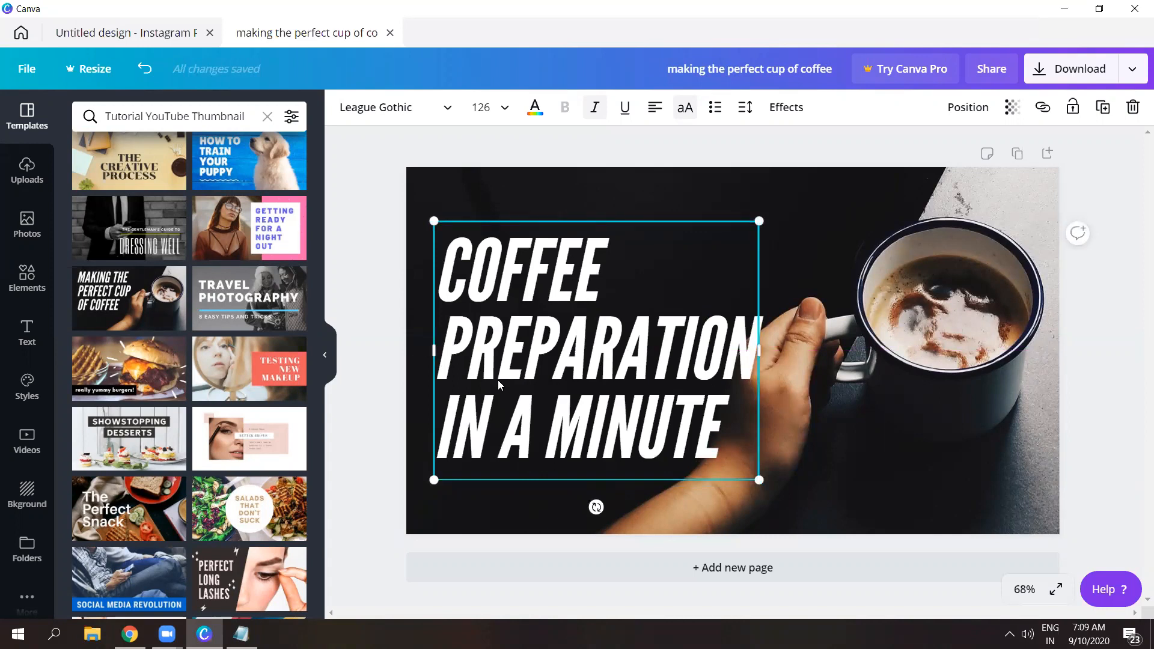
- Move the headline to the thumbnail's centre and back onto the dark area beside the hand, slightly above the vertical centre
drag(657, 375, 657, 375)
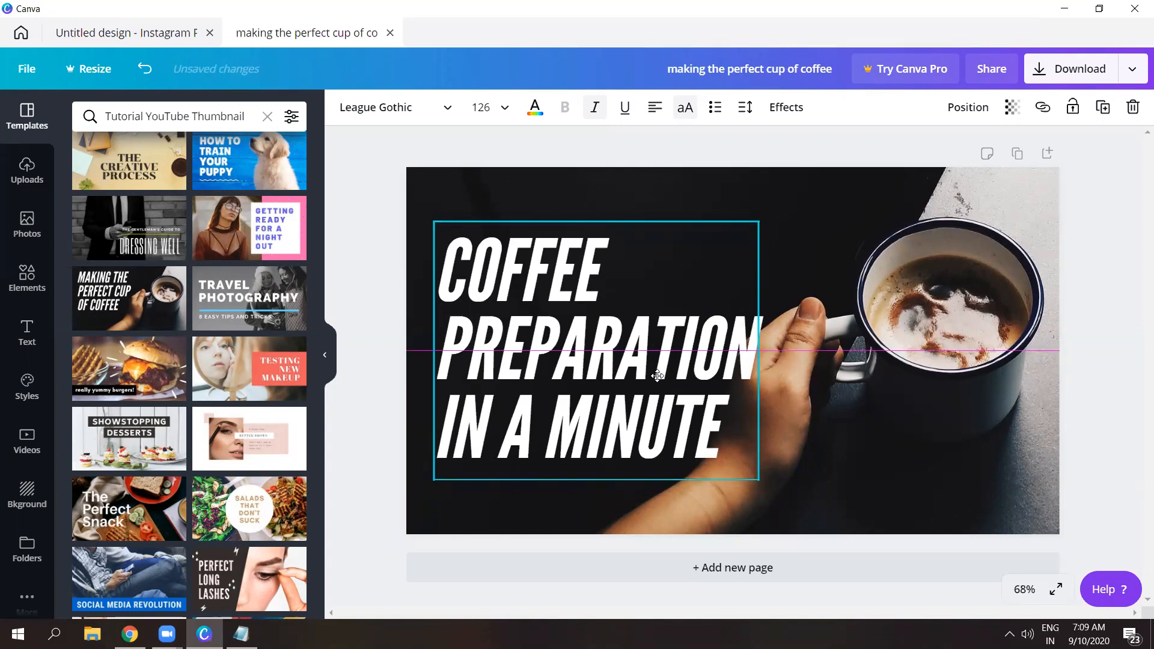
drag(657, 376, 657, 376)
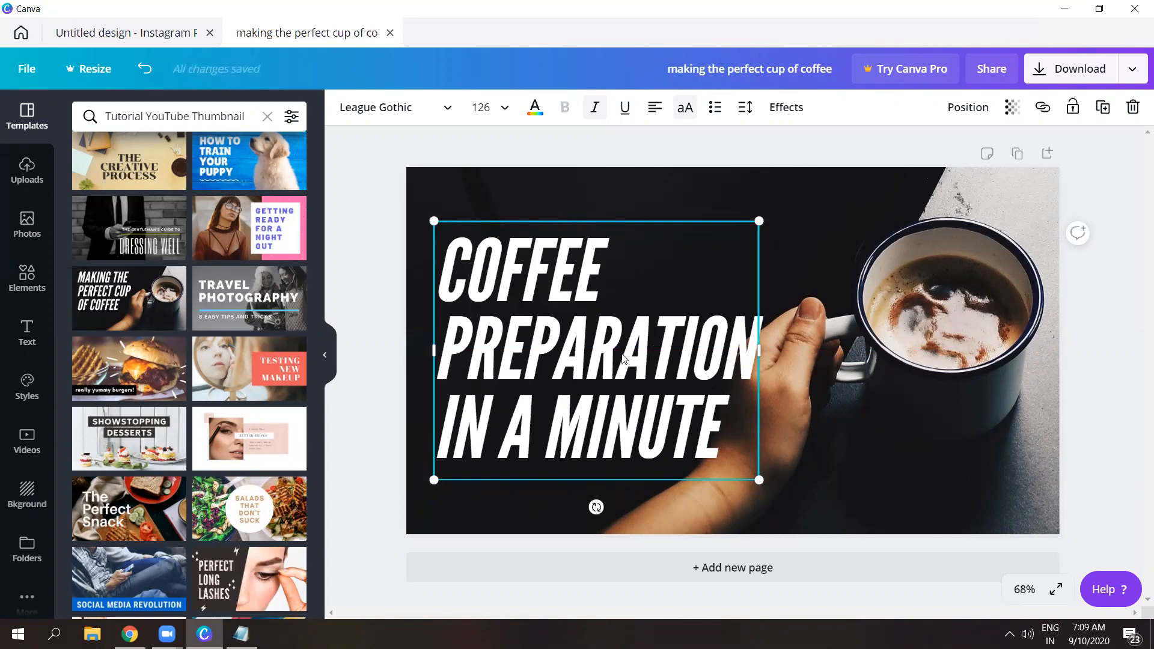
drag(623, 359, 756, 353)
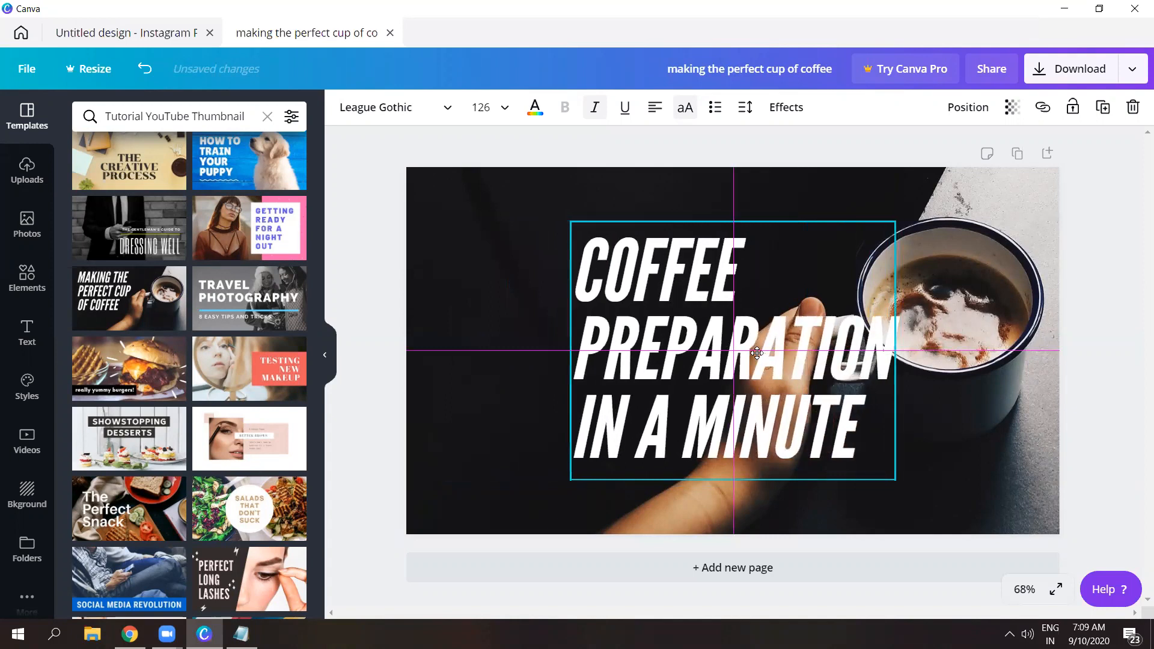
drag(756, 353, 756, 353)
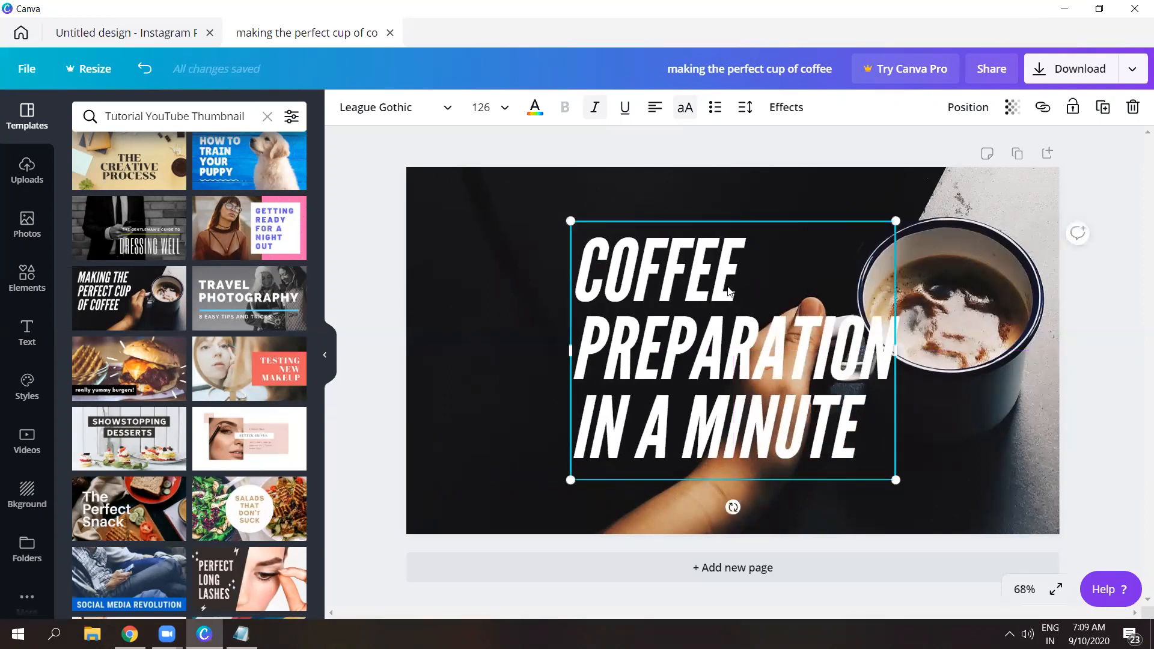
drag(793, 295, 793, 307)
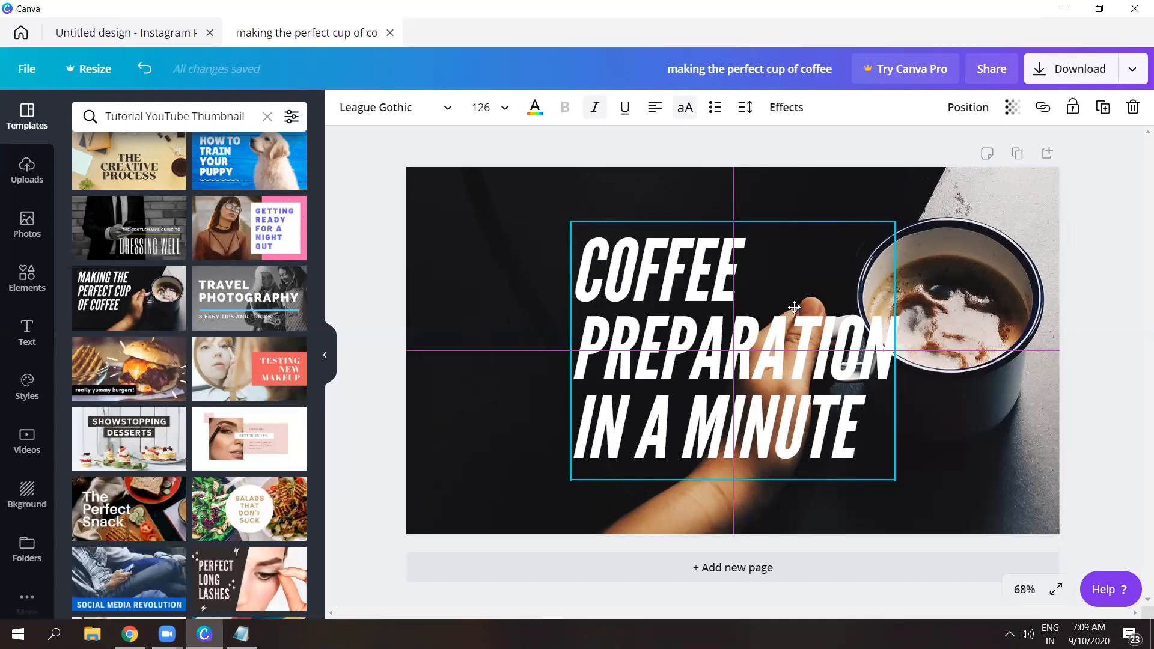
drag(793, 307, 649, 292)
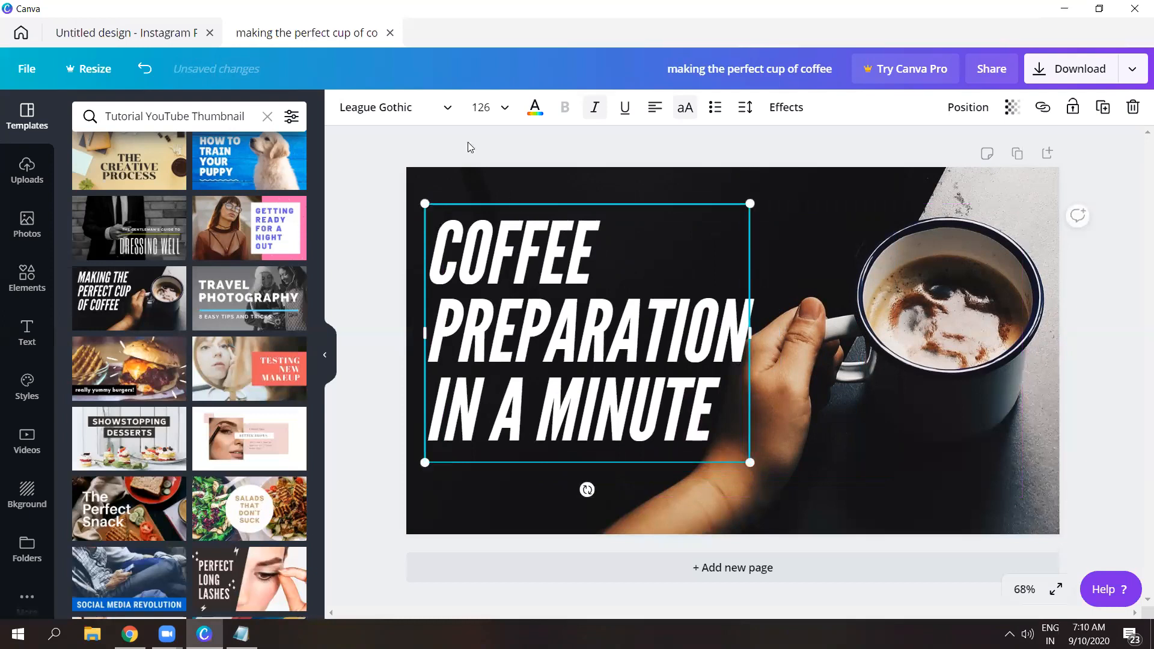
- Try Alegreya Sans SC Black and Agrandir Tight Black on the headline, and set its font to Anonymous Pro
click(450, 108)
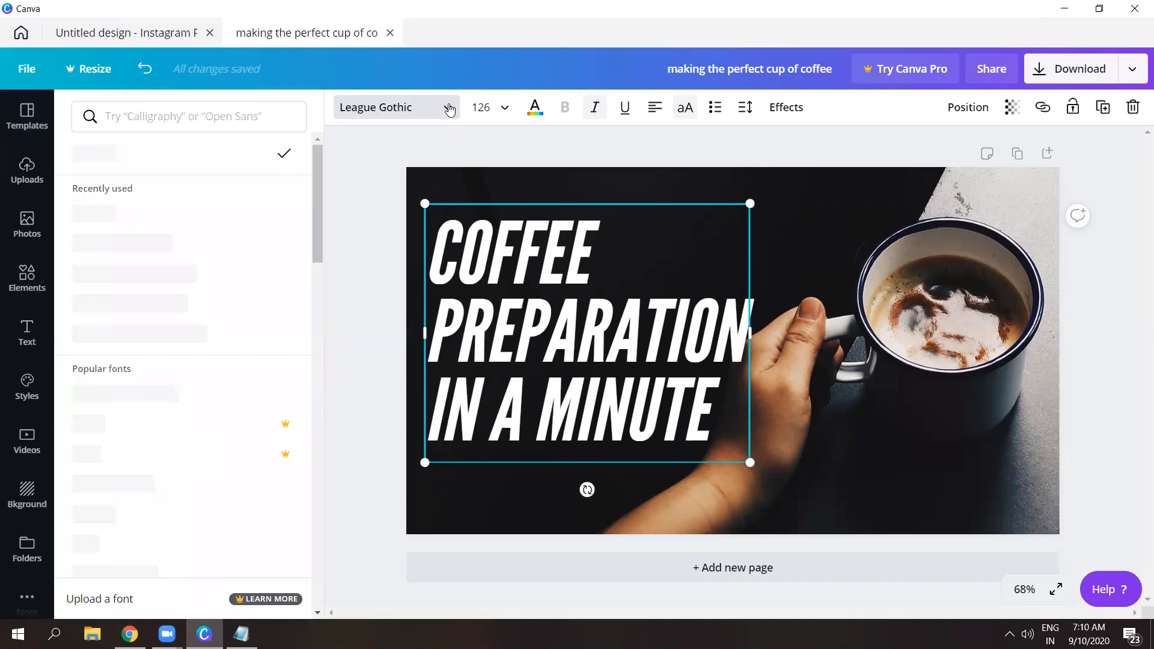
mouse_move(318, 172)
mouse_down()
mouse_move(317, 208)
mouse_move(316, 183)
mouse_up()
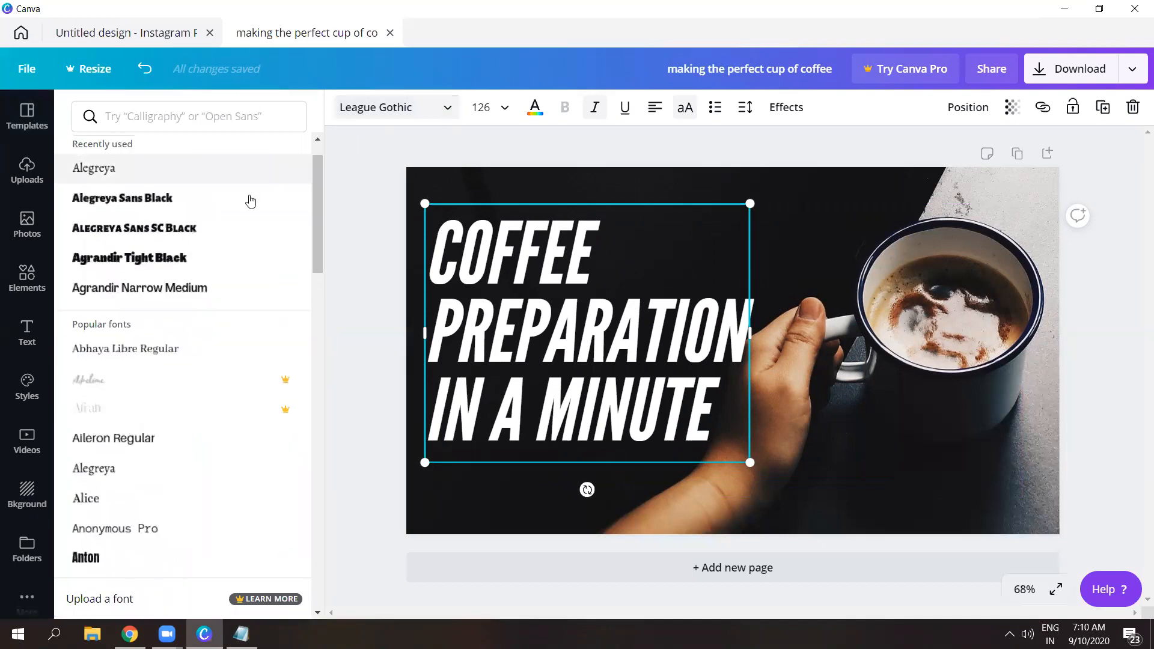
click(241, 228)
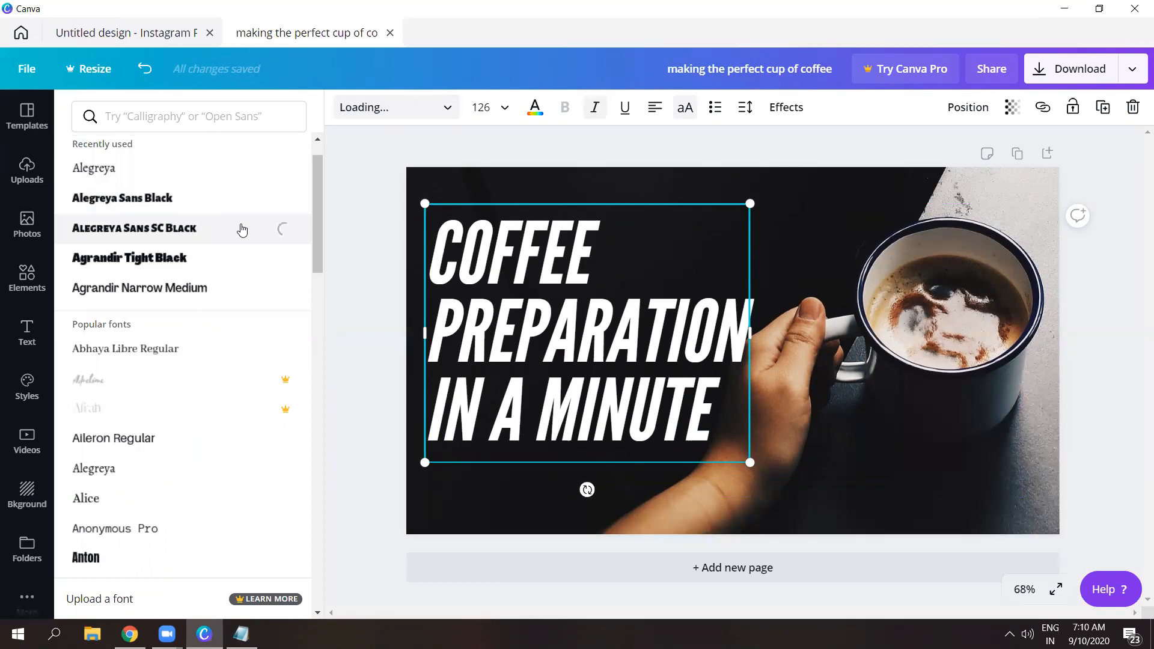
click(229, 263)
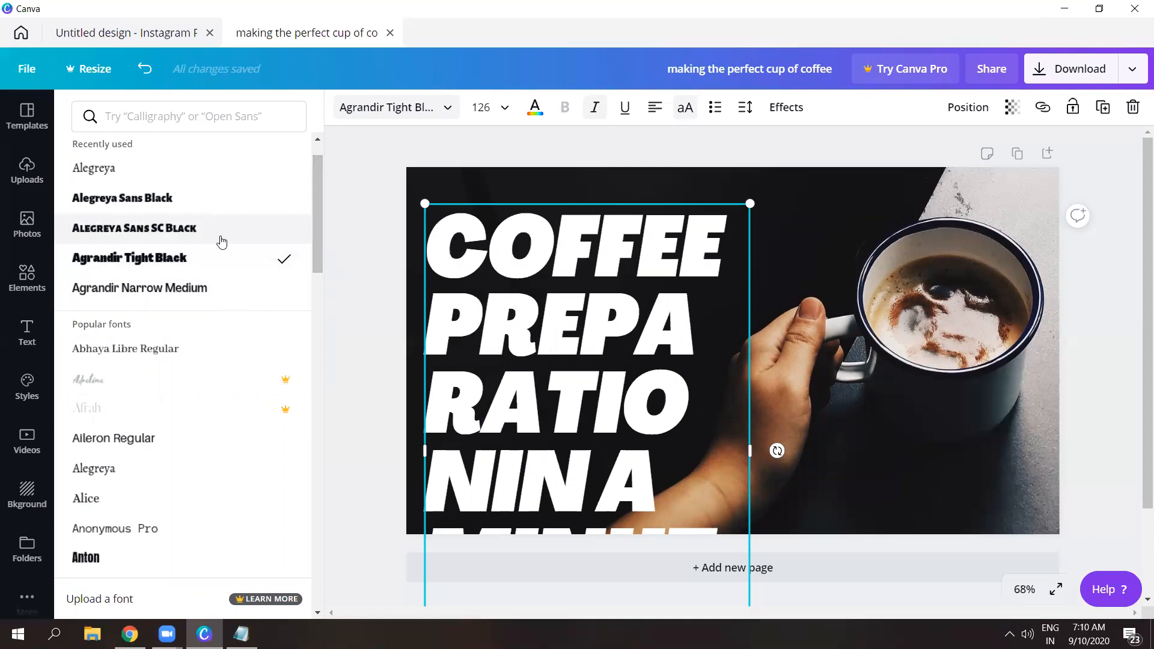
drag(316, 245, 329, 331)
click(203, 176)
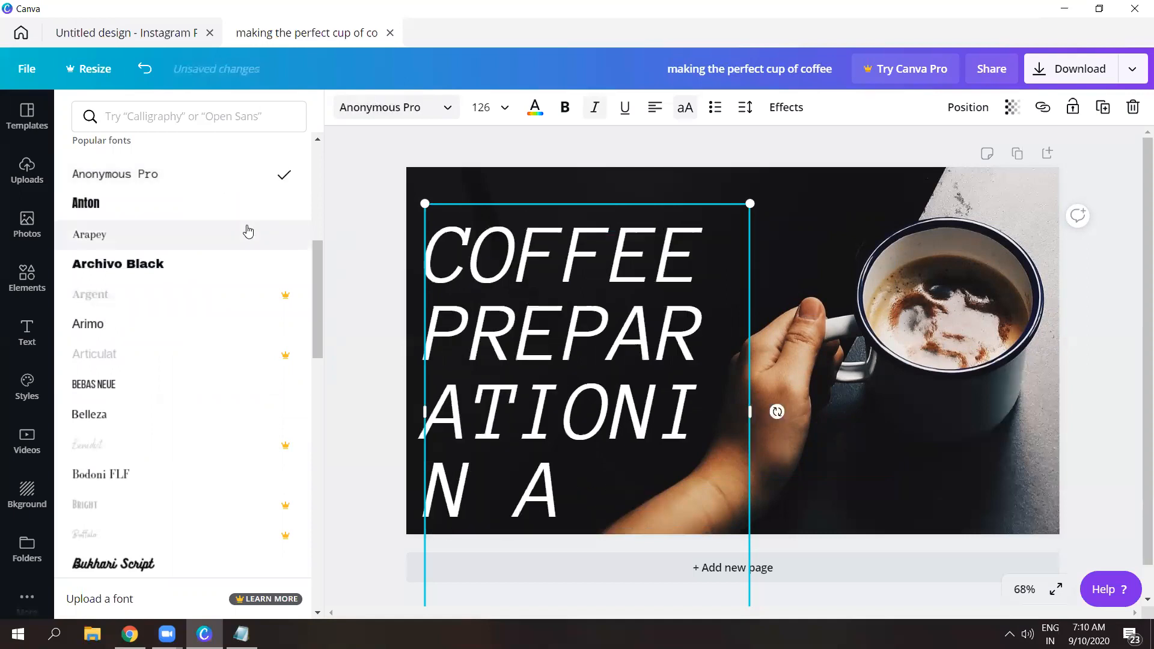
drag(319, 275, 346, 418)
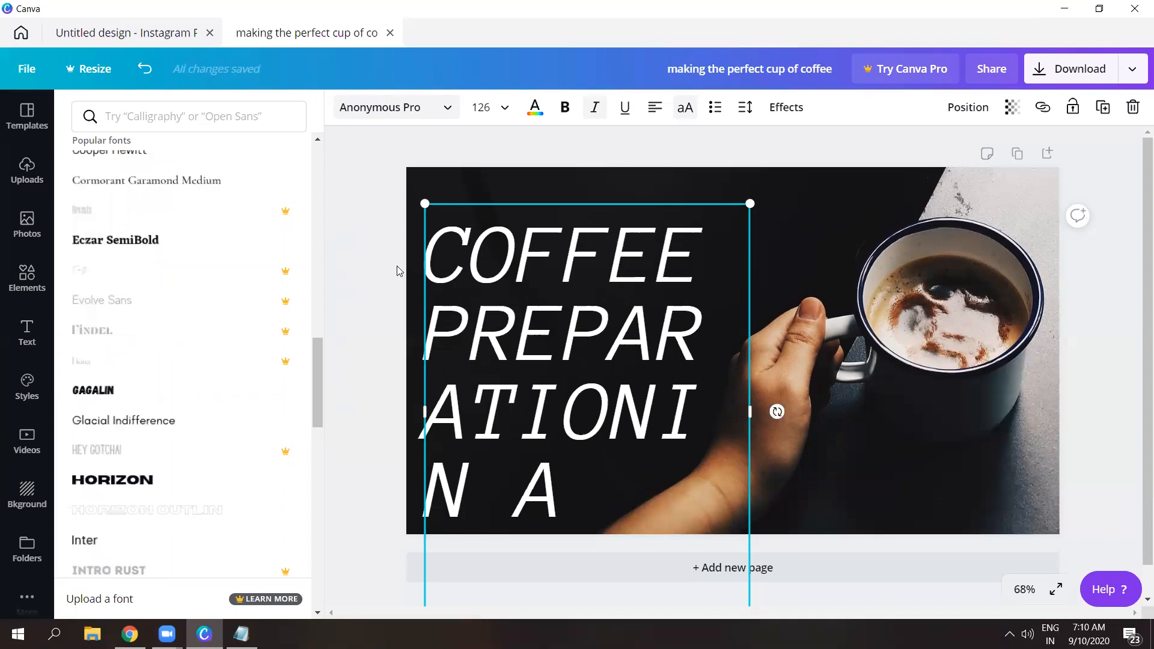
- Set the headline's font size to 96 and widen its text box until "PREPARATION" fits on one line
click(503, 119)
drag(565, 270, 554, 406)
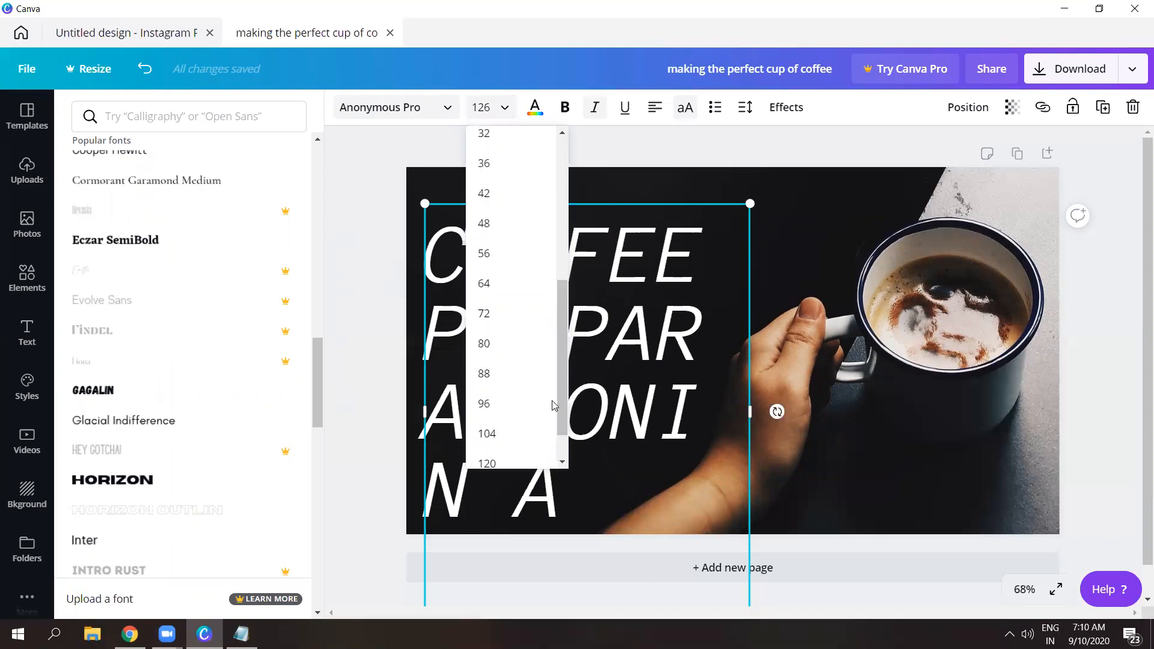
click(526, 403)
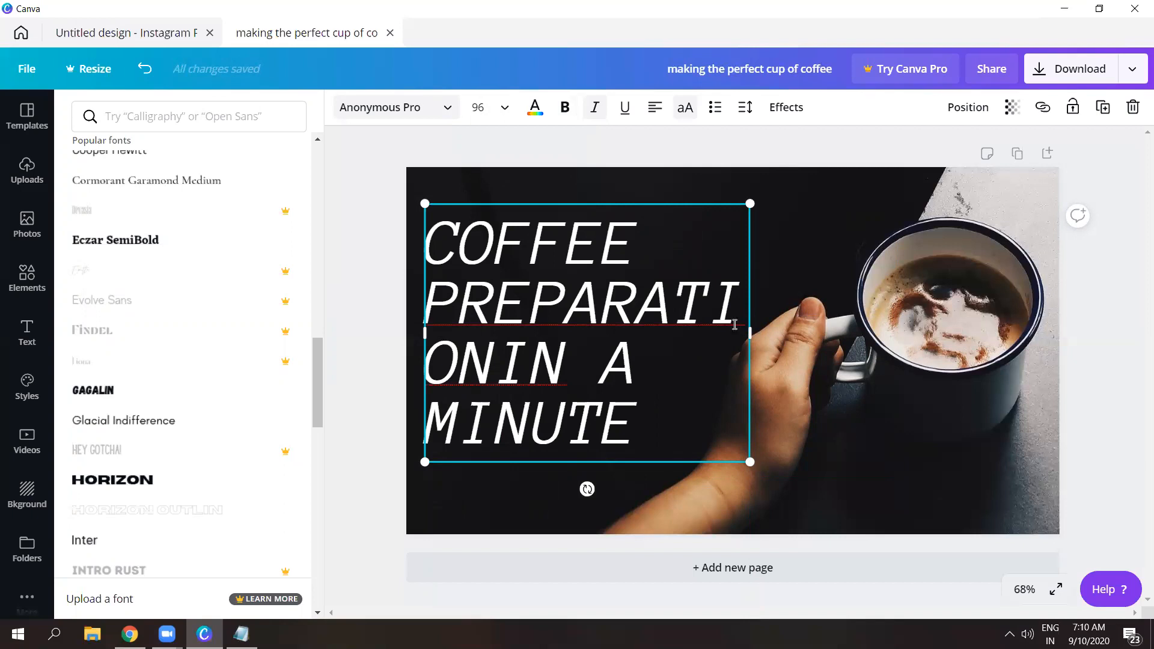
drag(750, 333, 847, 330)
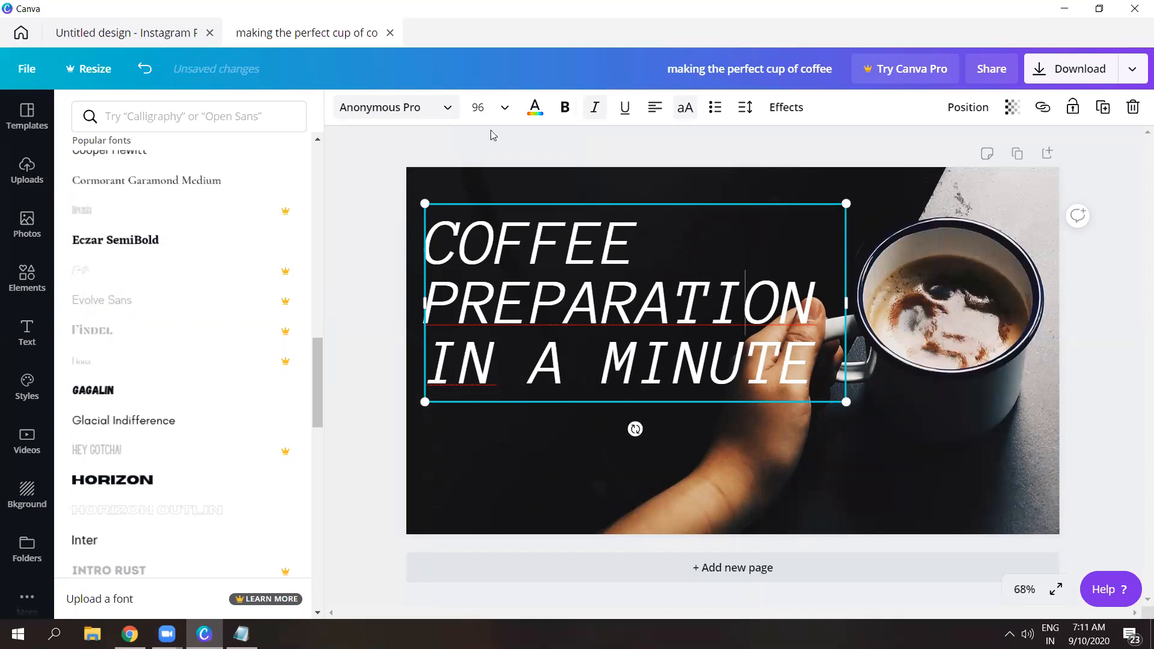
- Colour the headline text yellow using the default colours and deselect it
click(533, 111)
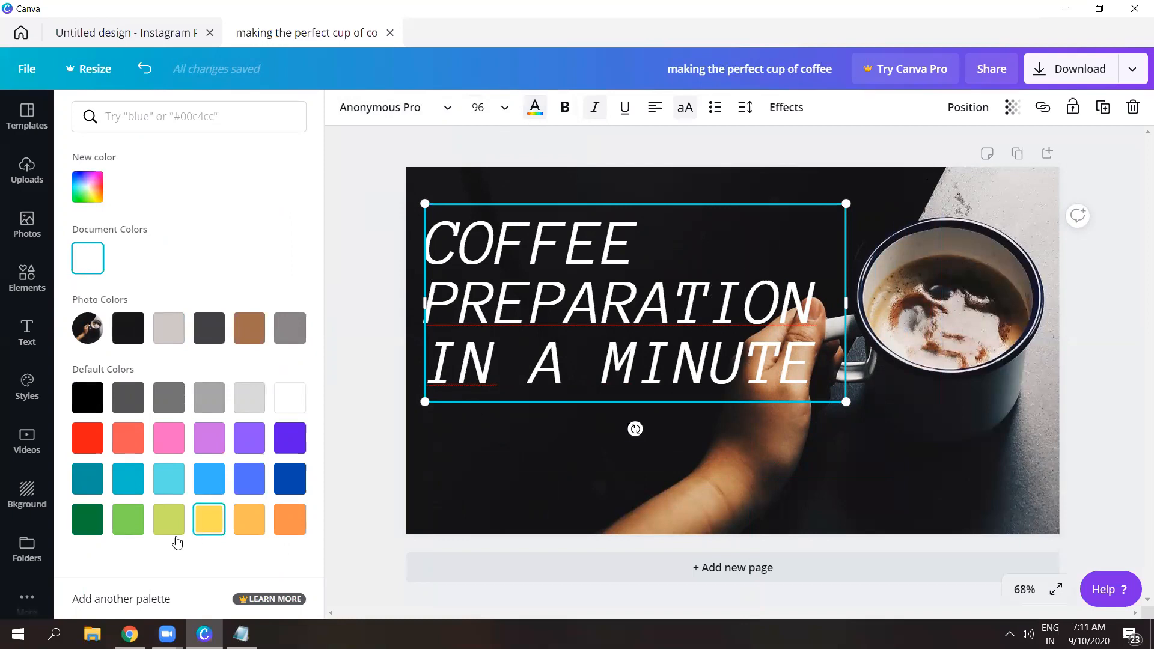
click(210, 520)
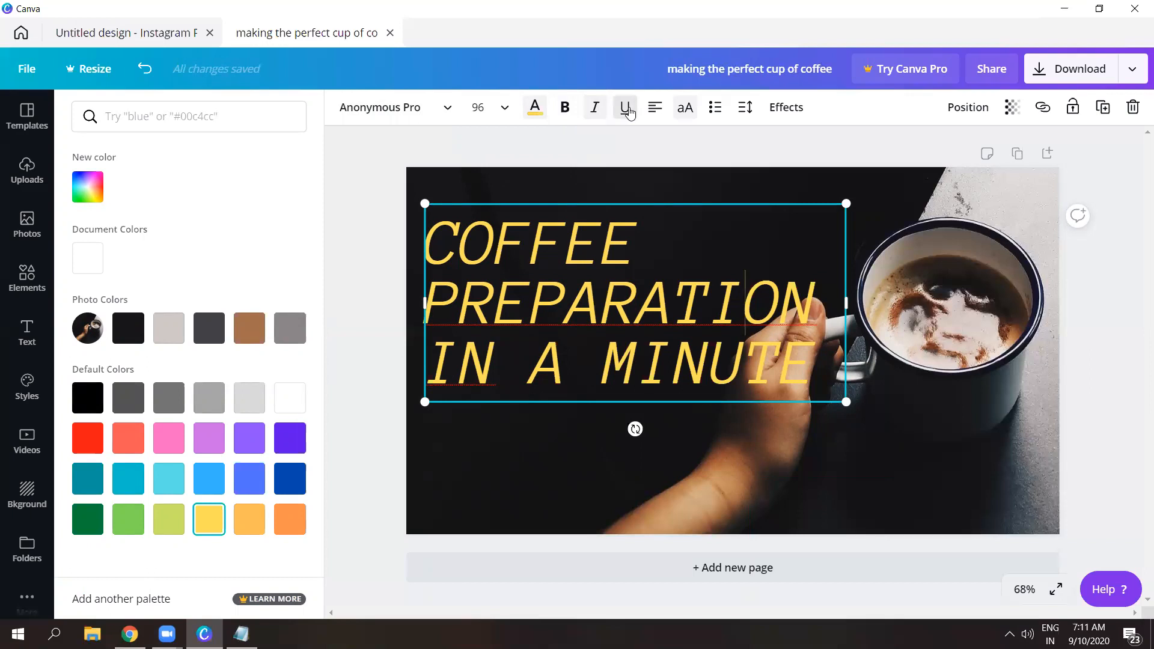
click(608, 153)
- Try the top and bottom page alignments on the headline, and align it to the middle of the page
click(606, 233)
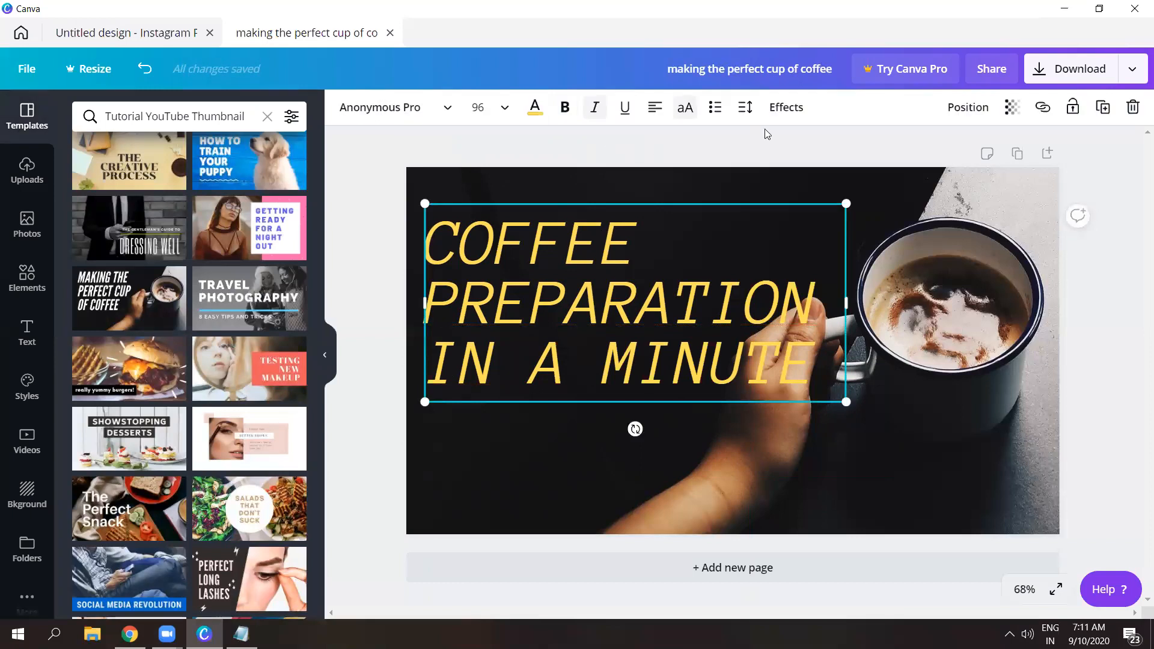
click(974, 114)
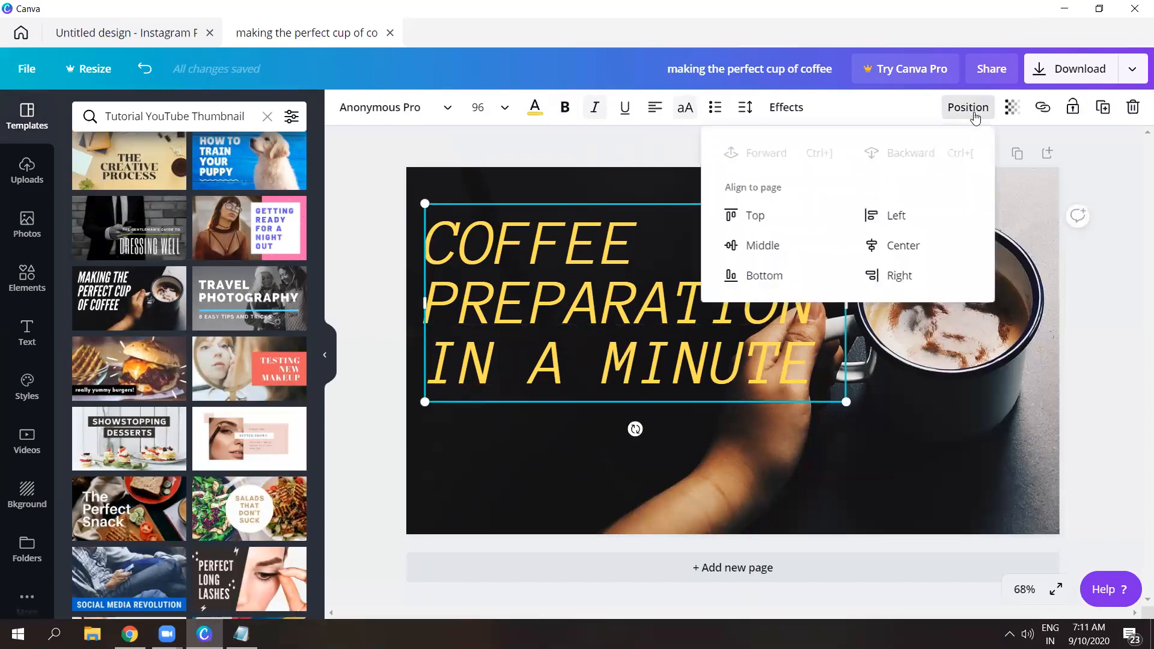
click(781, 222)
click(780, 246)
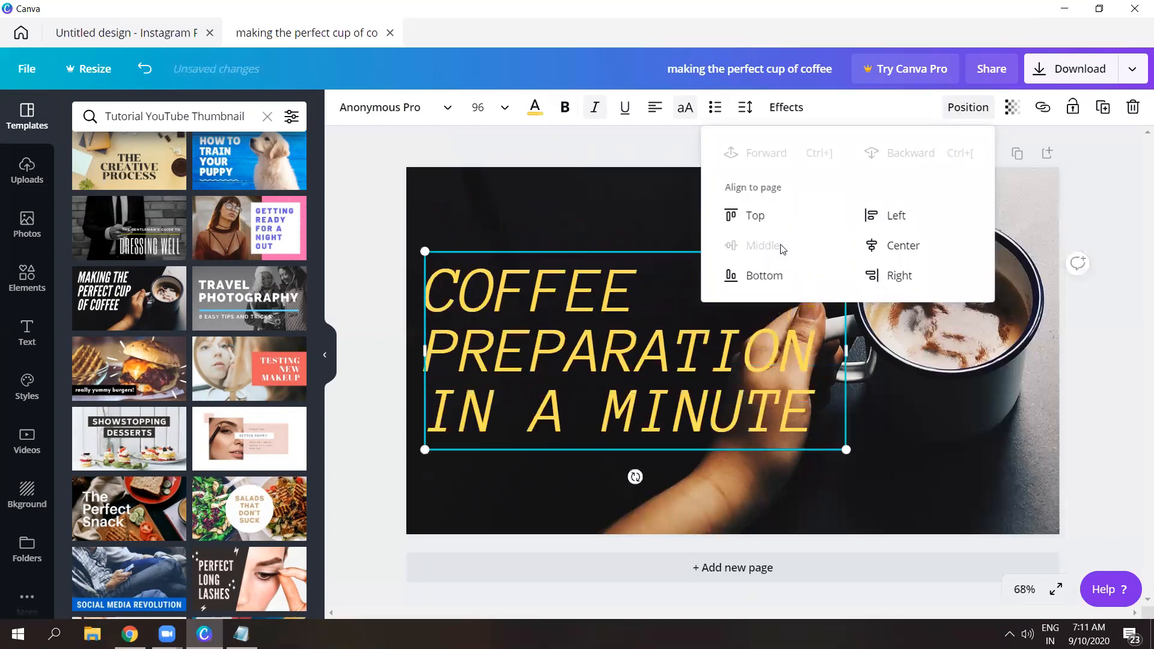
click(779, 279)
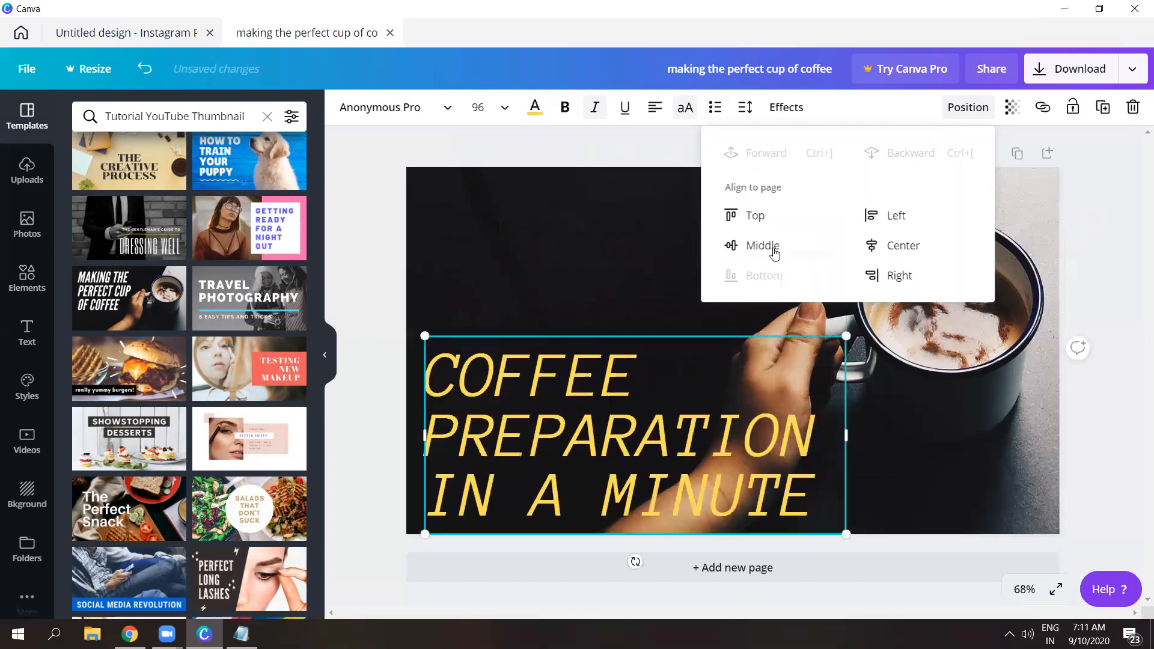
click(773, 247)
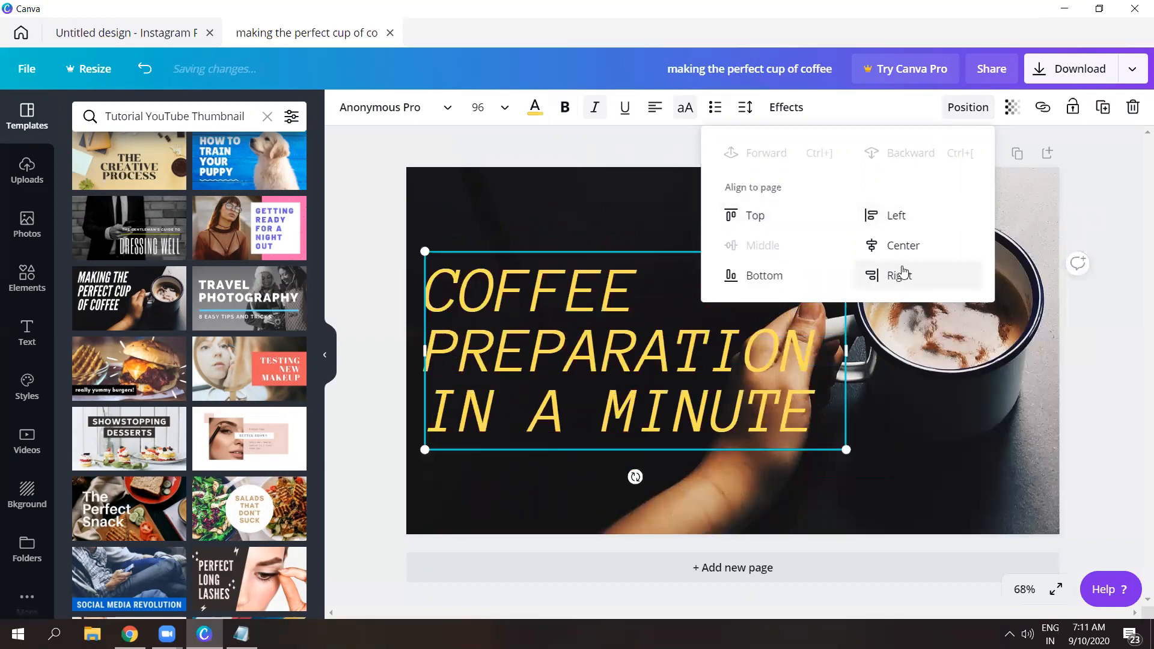
click(1085, 154)
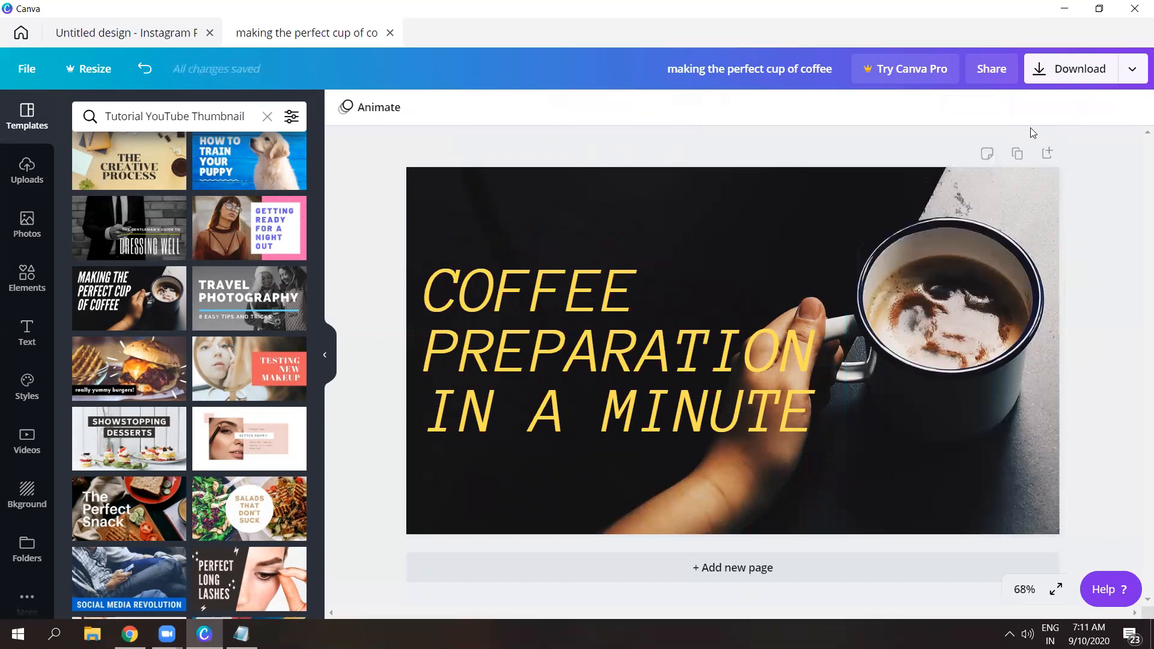
- Try the Rise, Tumble and Fade animations on the thumbnail, and apply the Pan animation
click(742, 242)
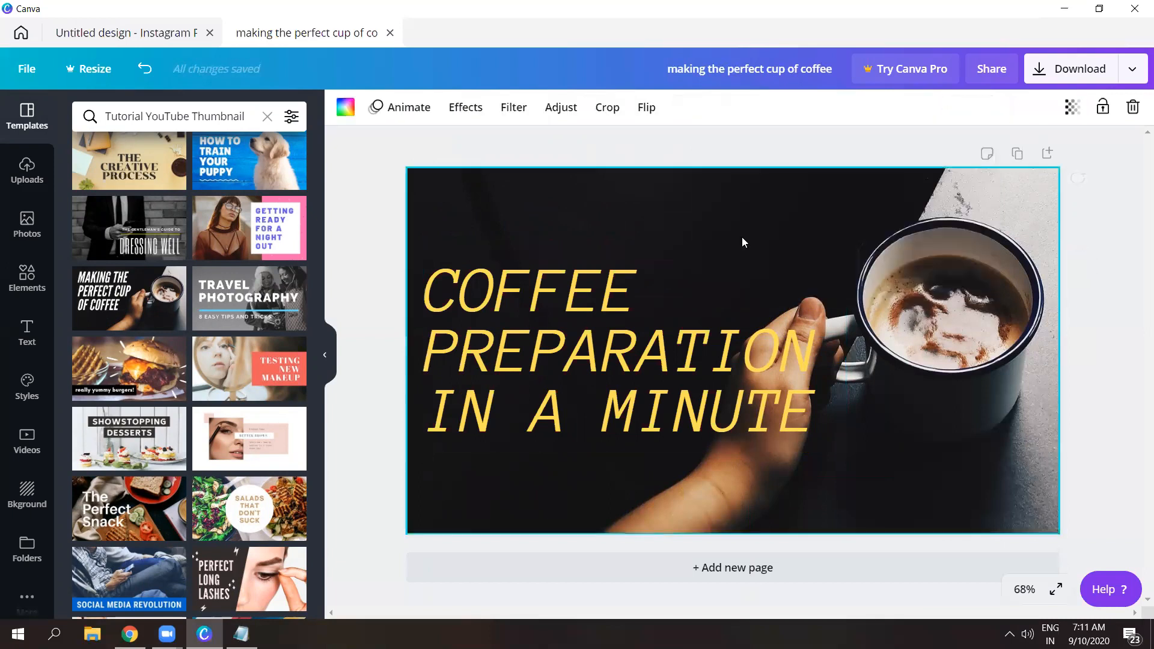
click(406, 111)
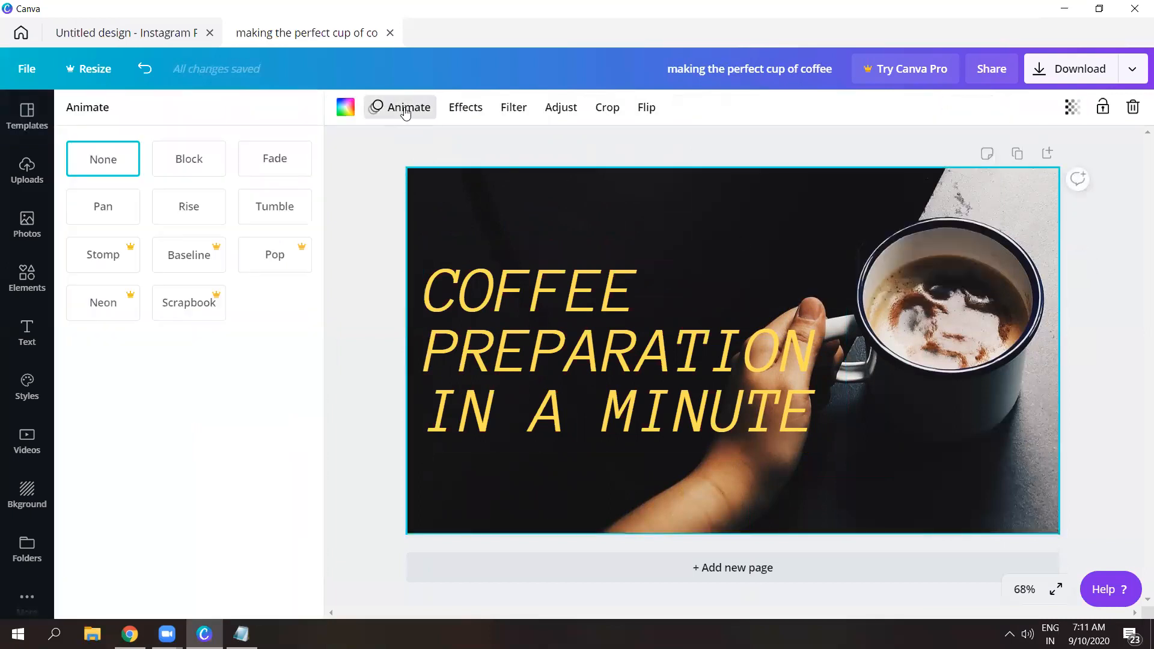
click(214, 208)
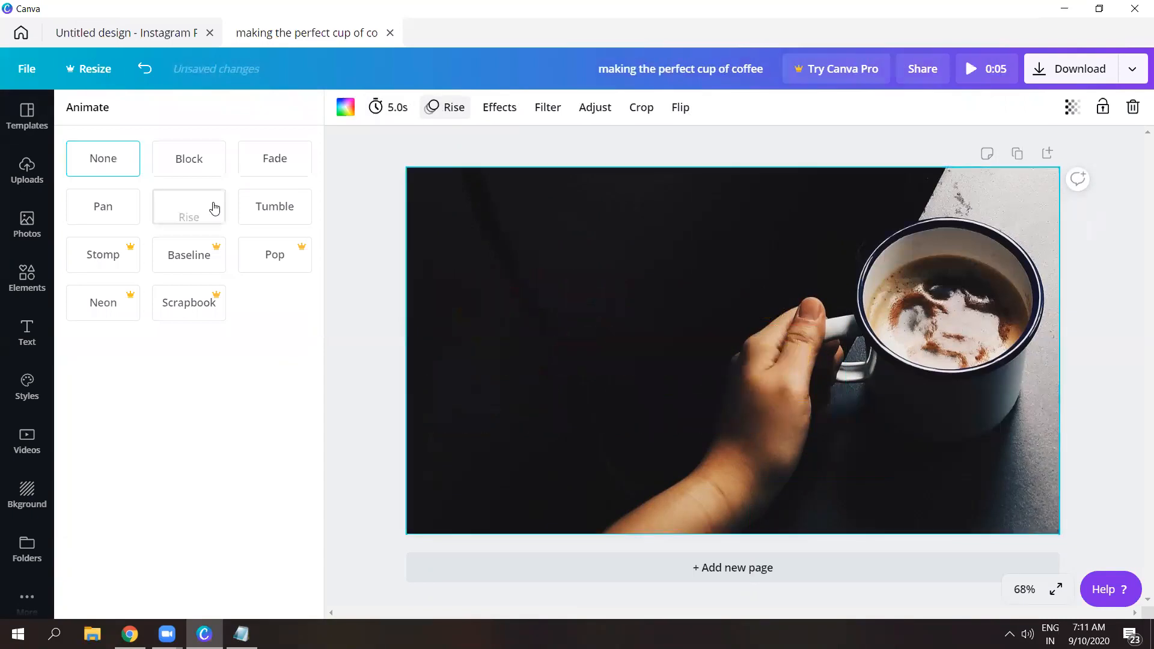
click(258, 208)
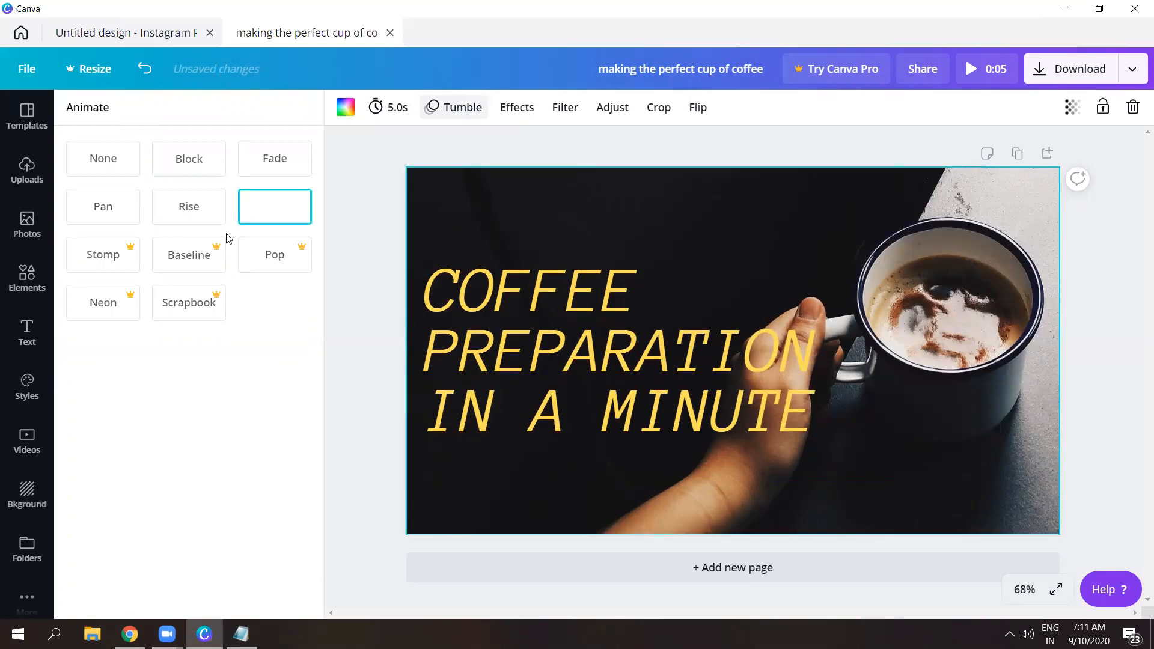
click(291, 149)
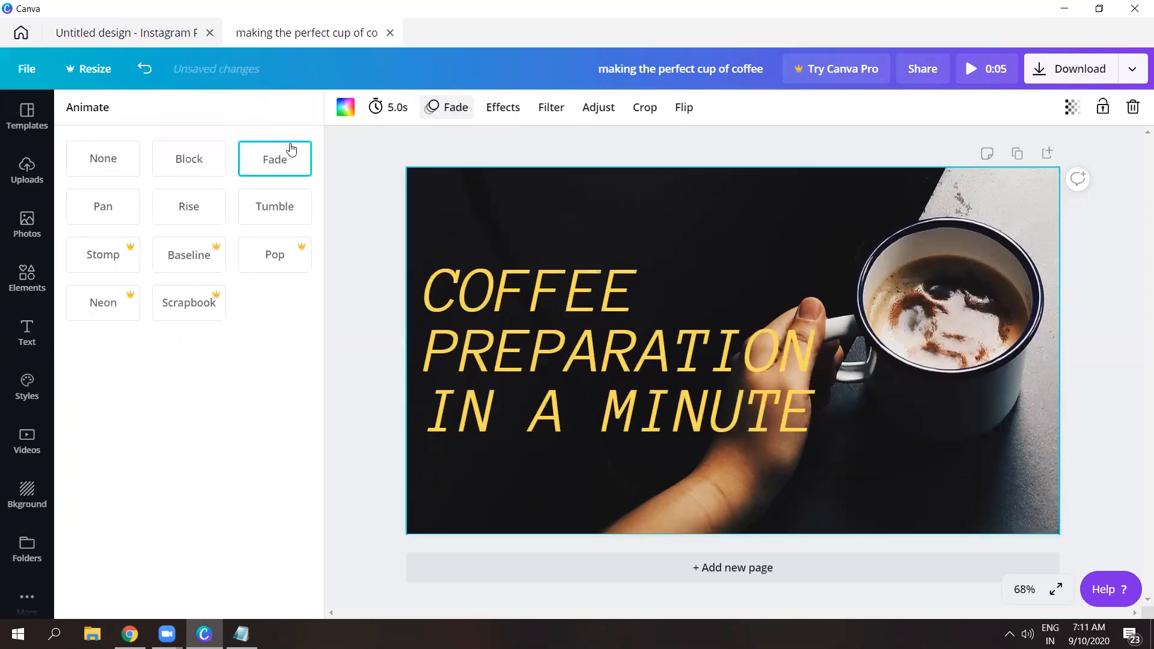
click(119, 210)
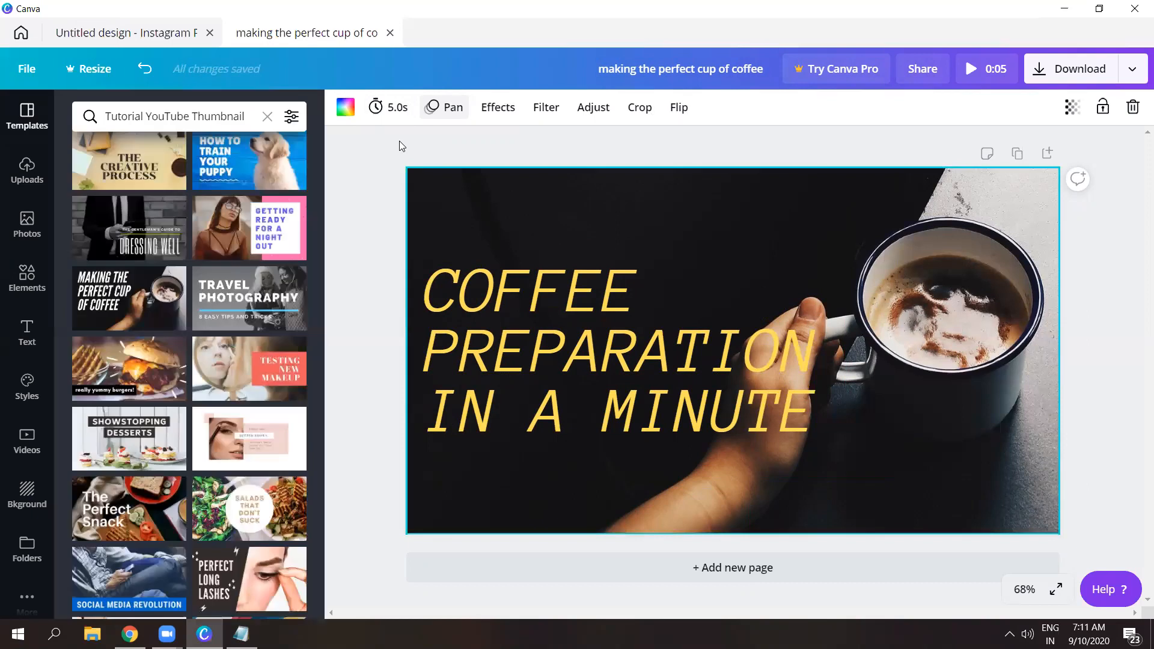
key(Escape)
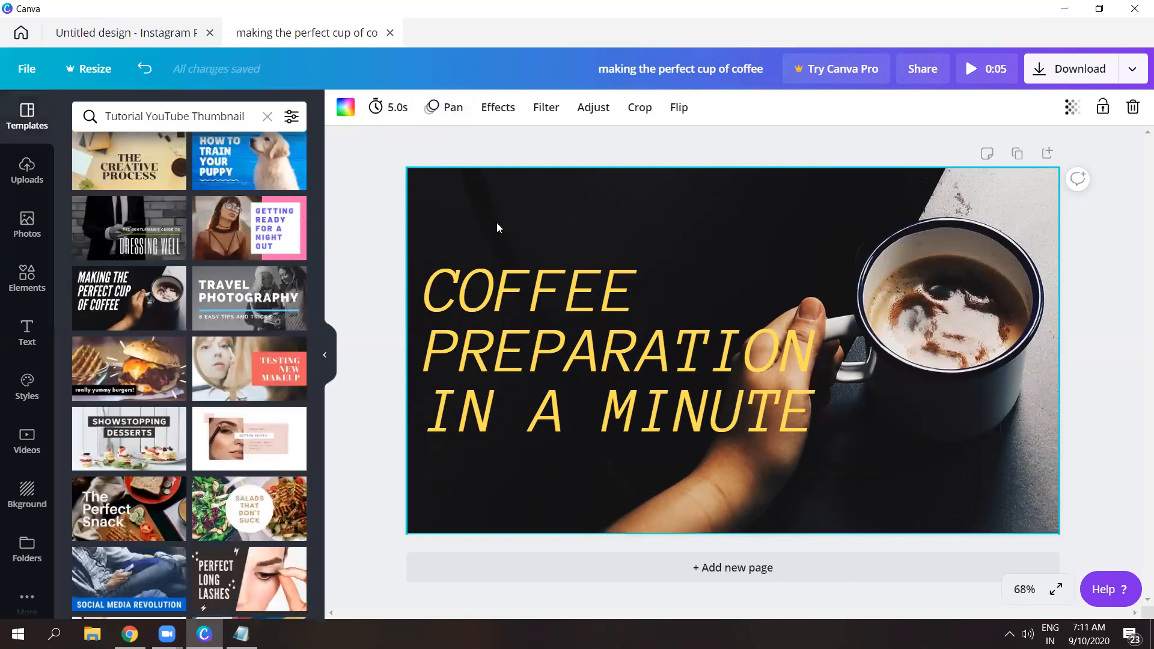
click(529, 308)
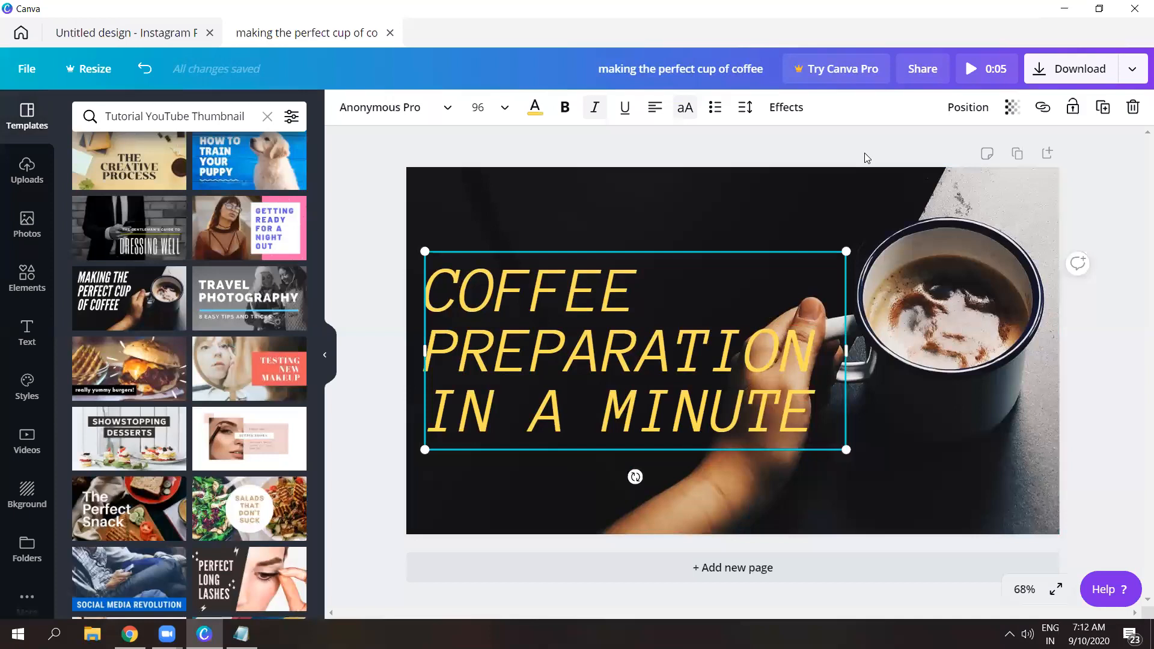
click(642, 287)
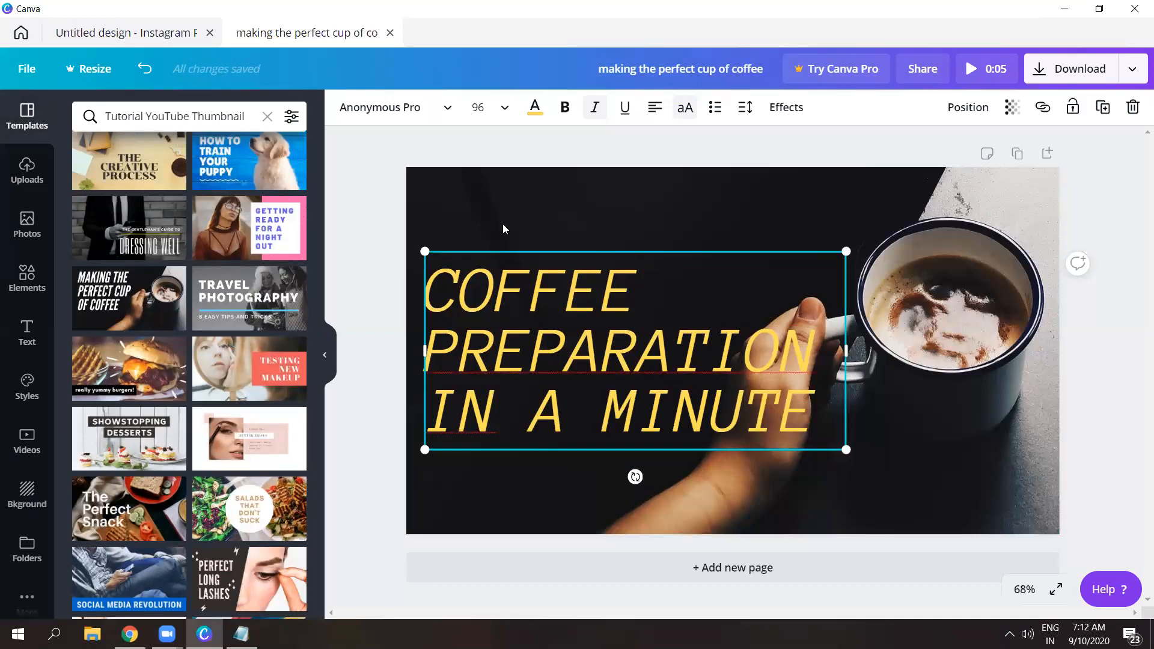
click(383, 233)
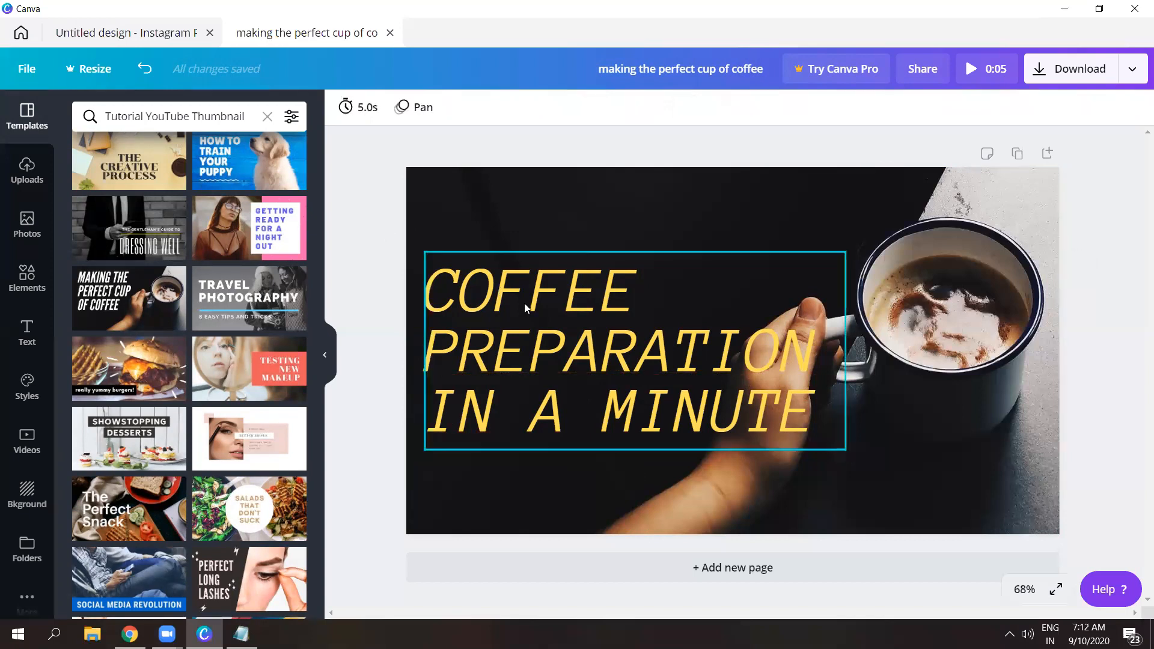
- Nudge the coffee headline slightly upward, set its transparency to 96 and deselect it
drag(524, 301, 522, 298)
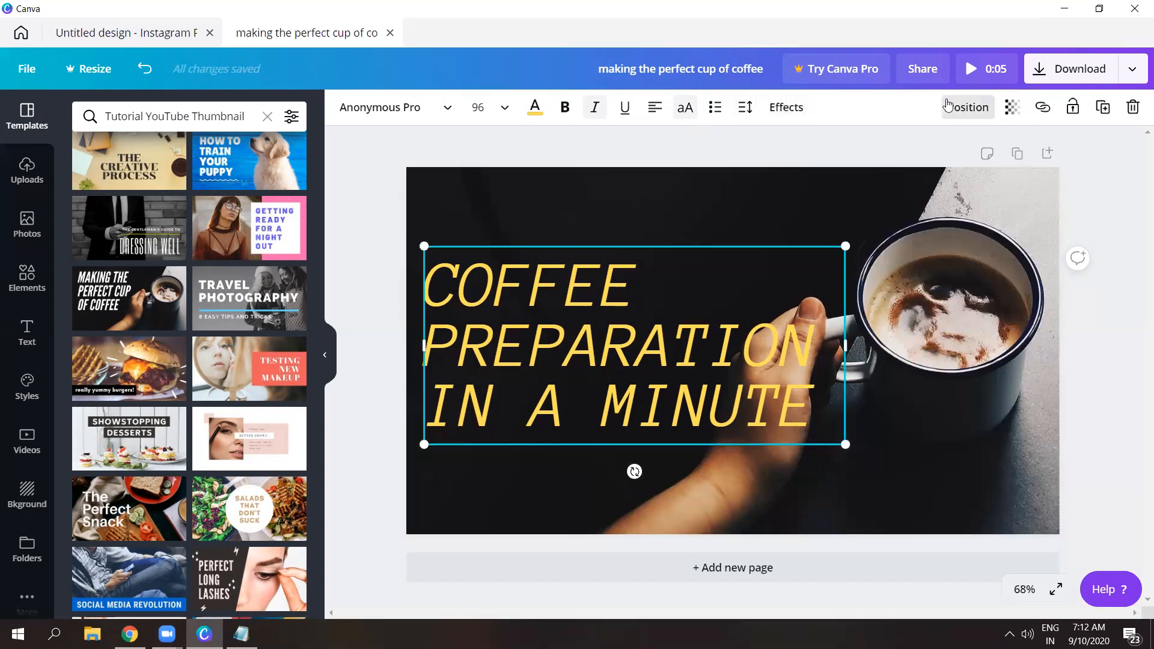
click(1018, 106)
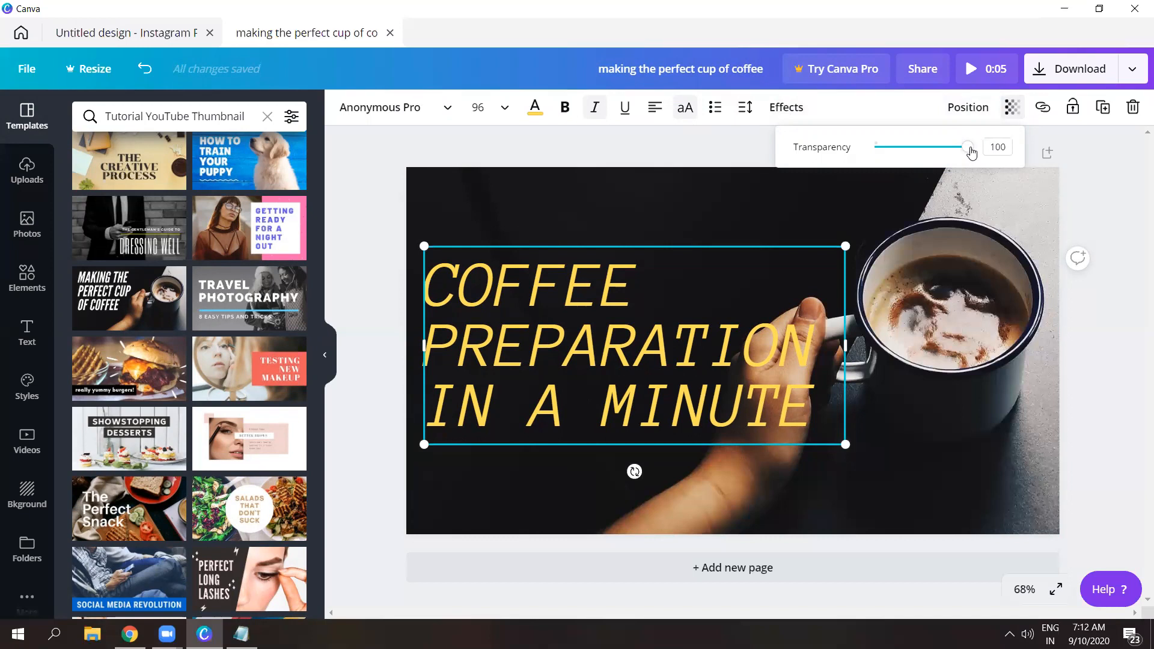
mouse_move(972, 153)
mouse_down()
mouse_move(892, 151)
mouse_move(967, 151)
mouse_up()
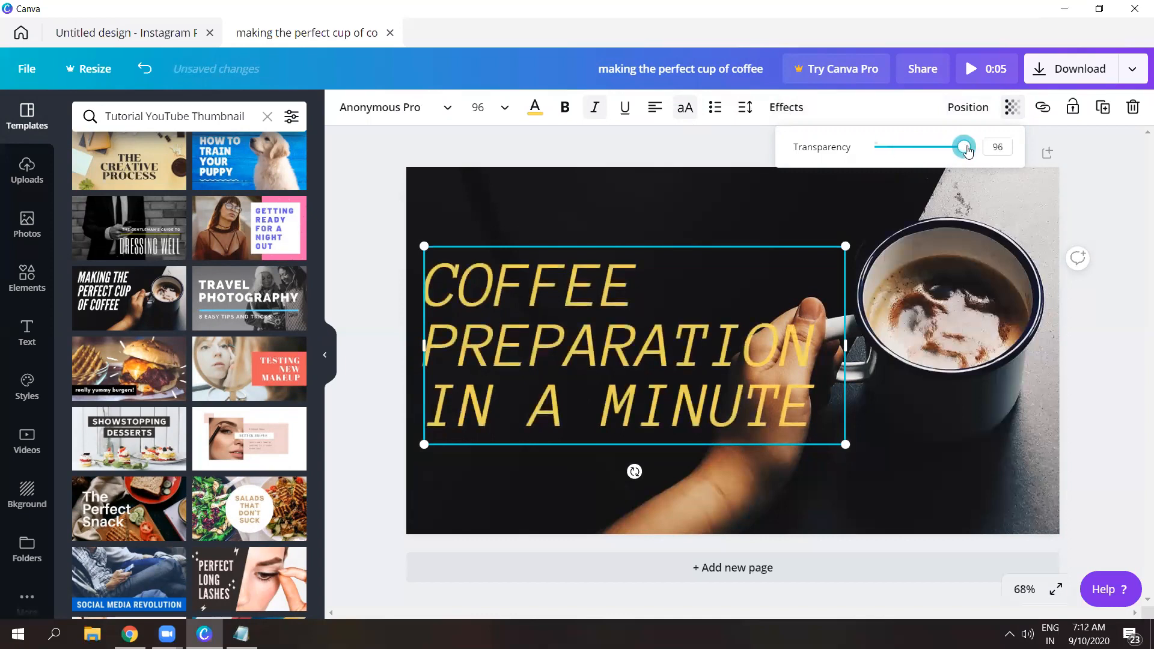
click(1096, 153)
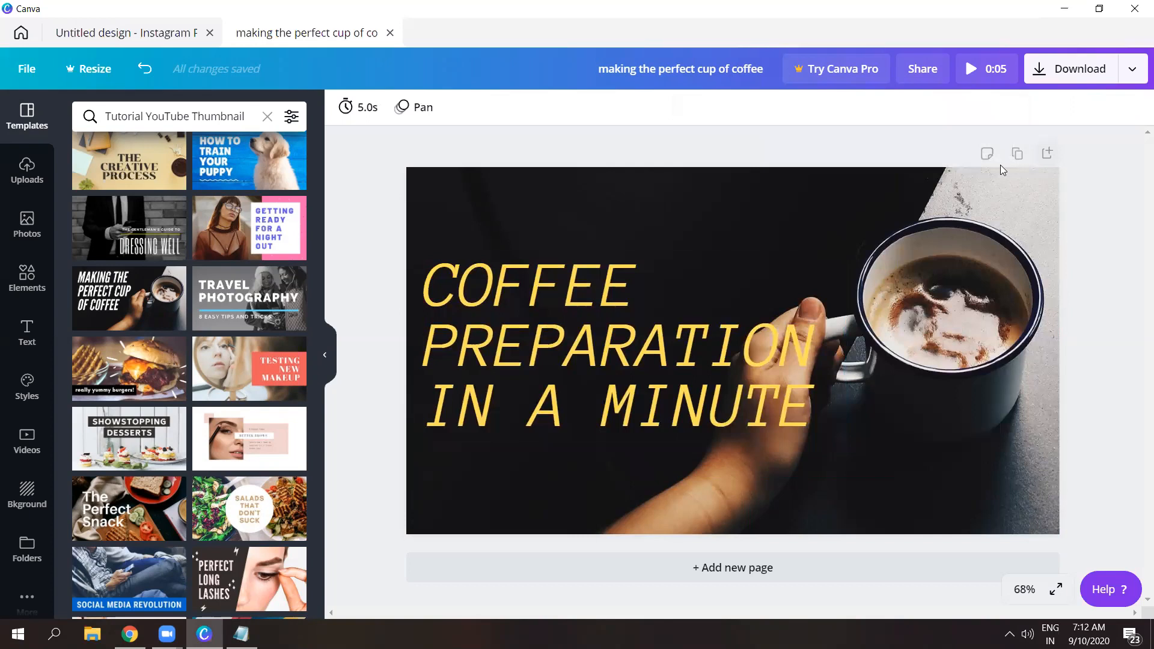
click(840, 202)
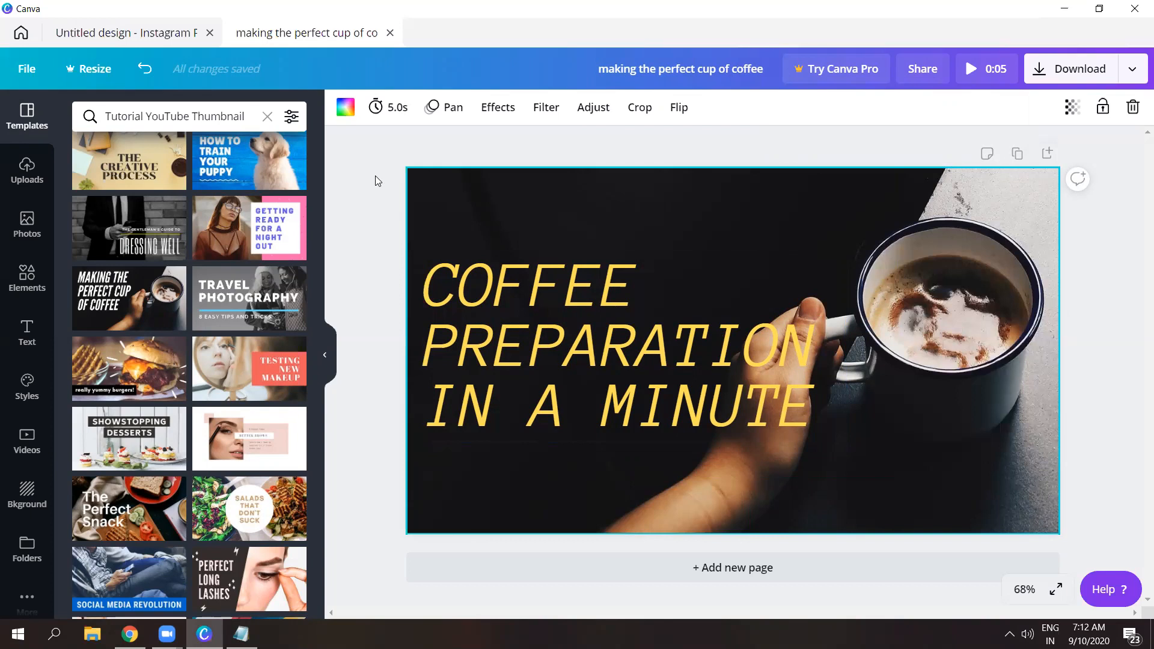
drag(319, 247, 344, 412)
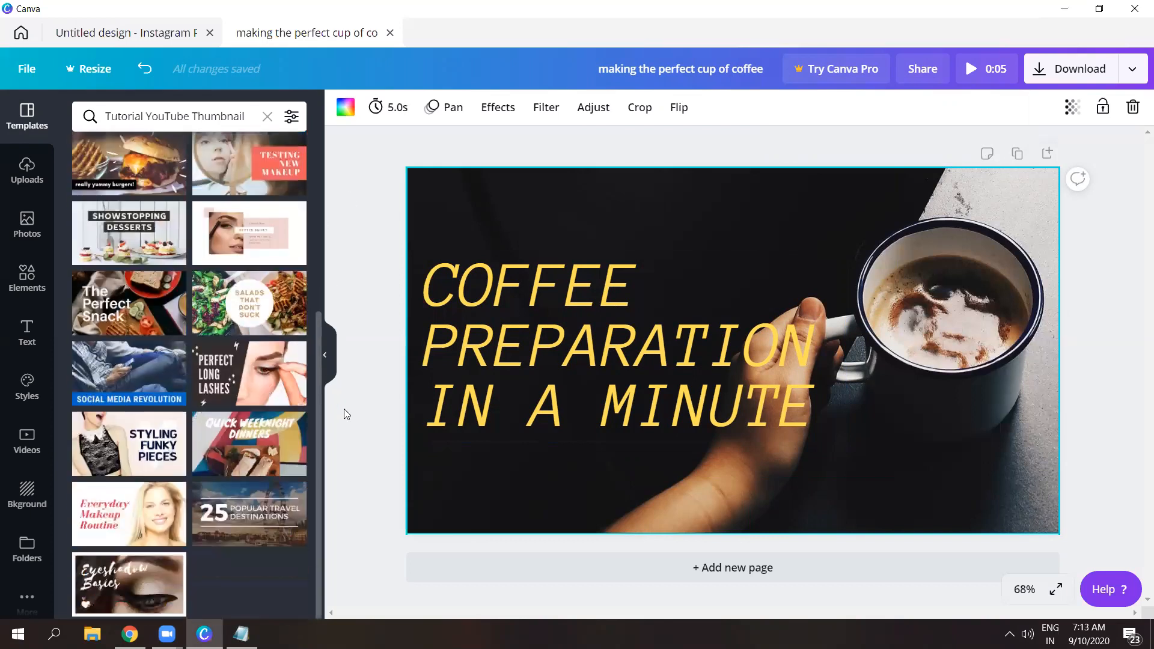
drag(321, 361, 339, 179)
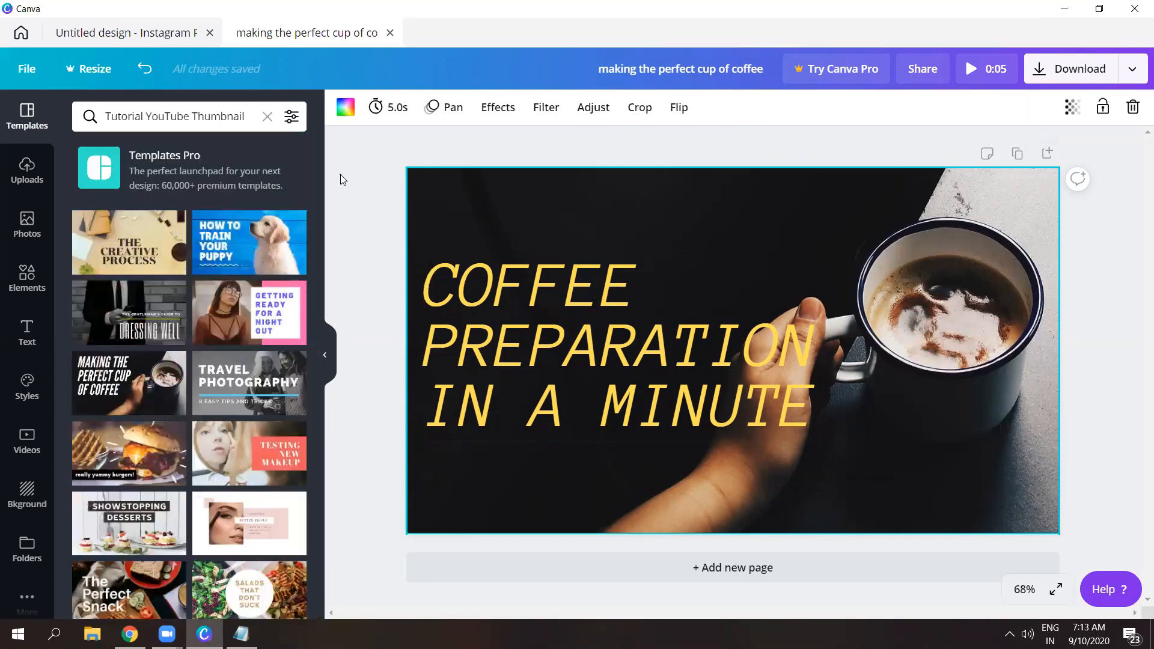
click(340, 176)
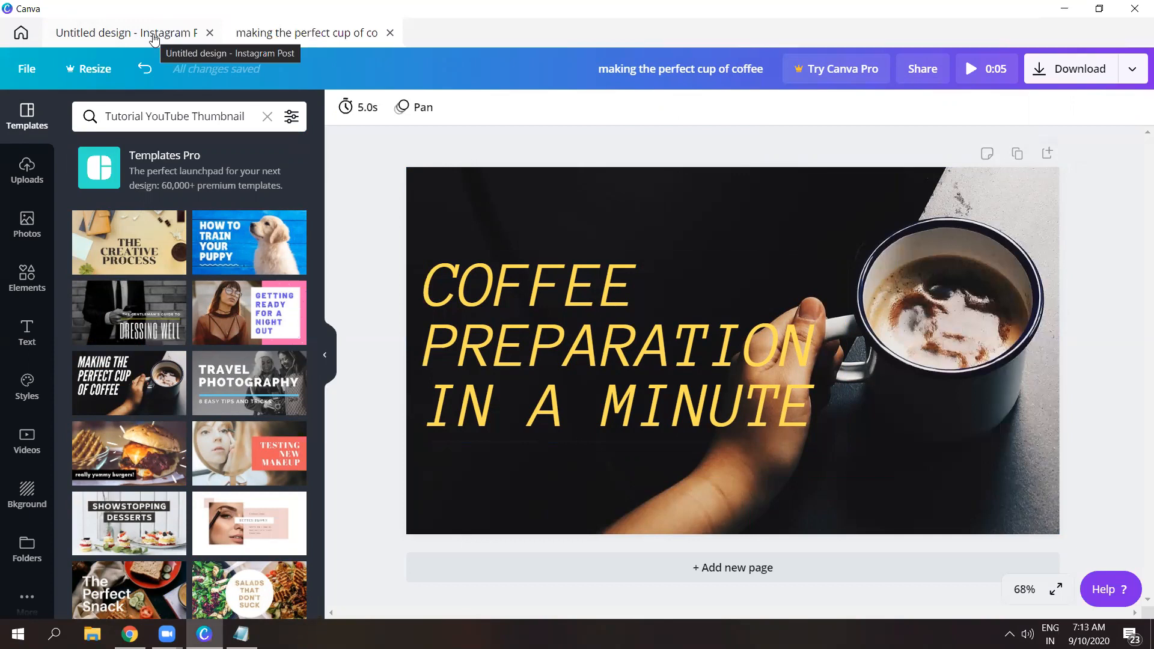
- Clear the template search and delete the coffee thumbnail's background photo and headline
click(461, 185)
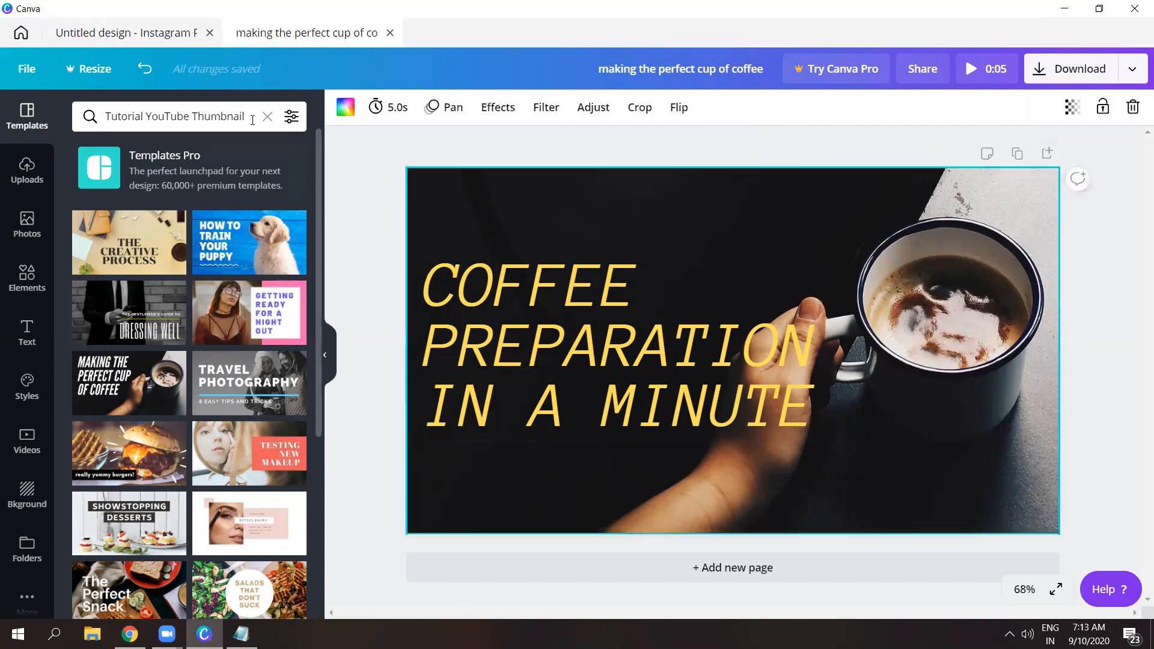
click(267, 117)
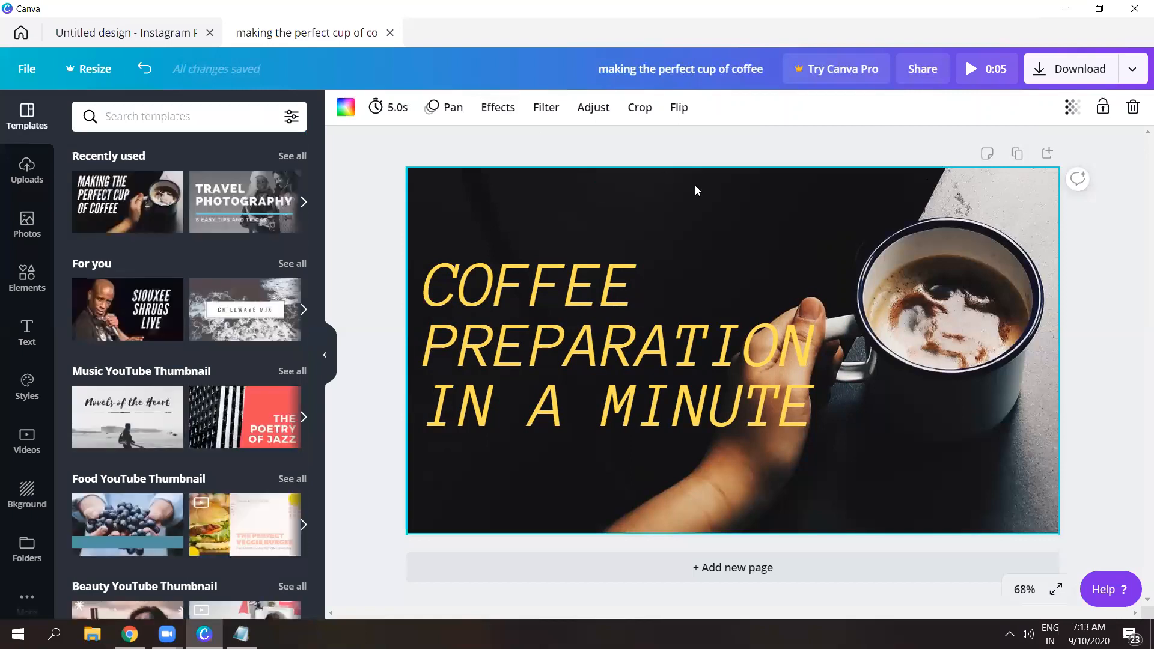
click(1132, 108)
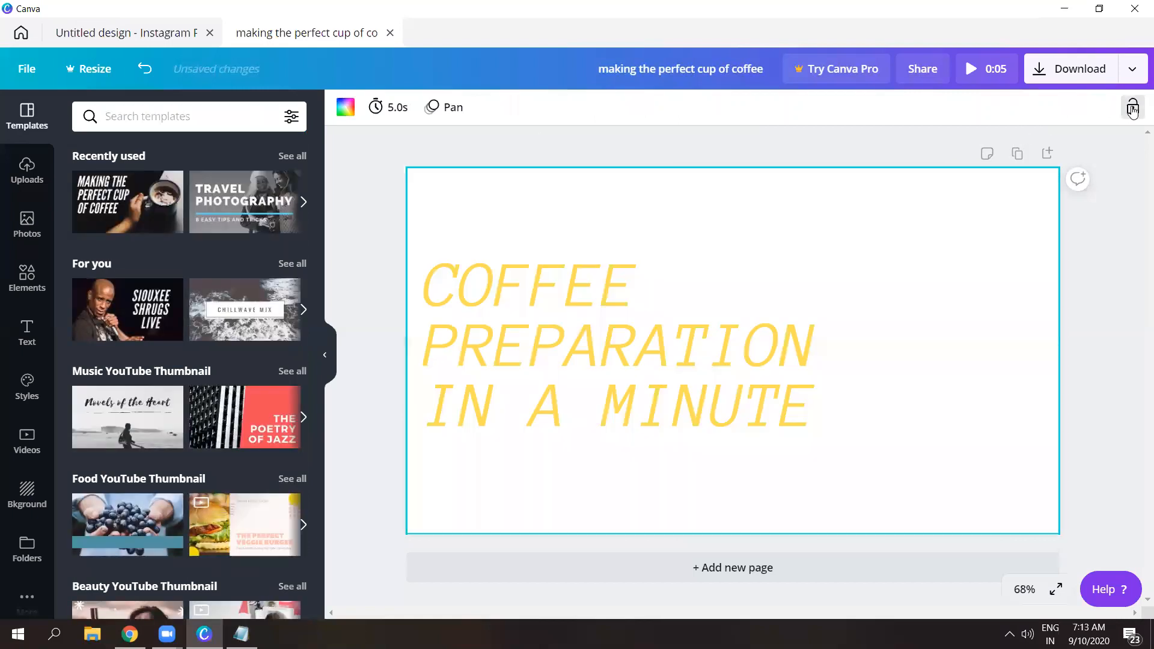
click(752, 389)
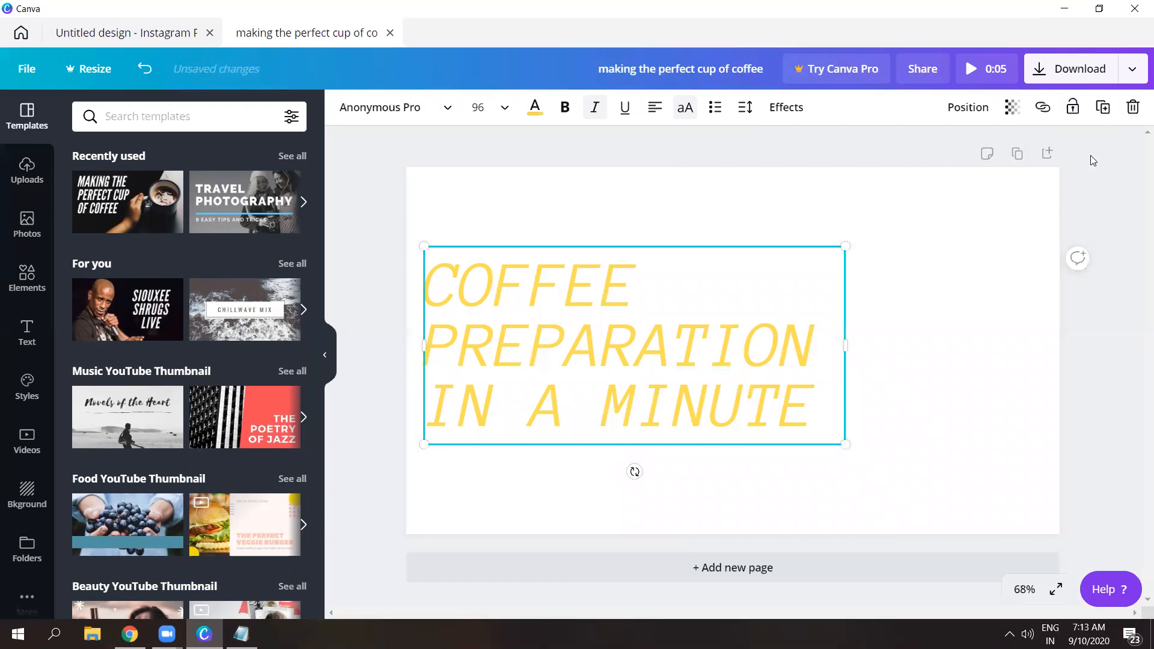
click(1132, 108)
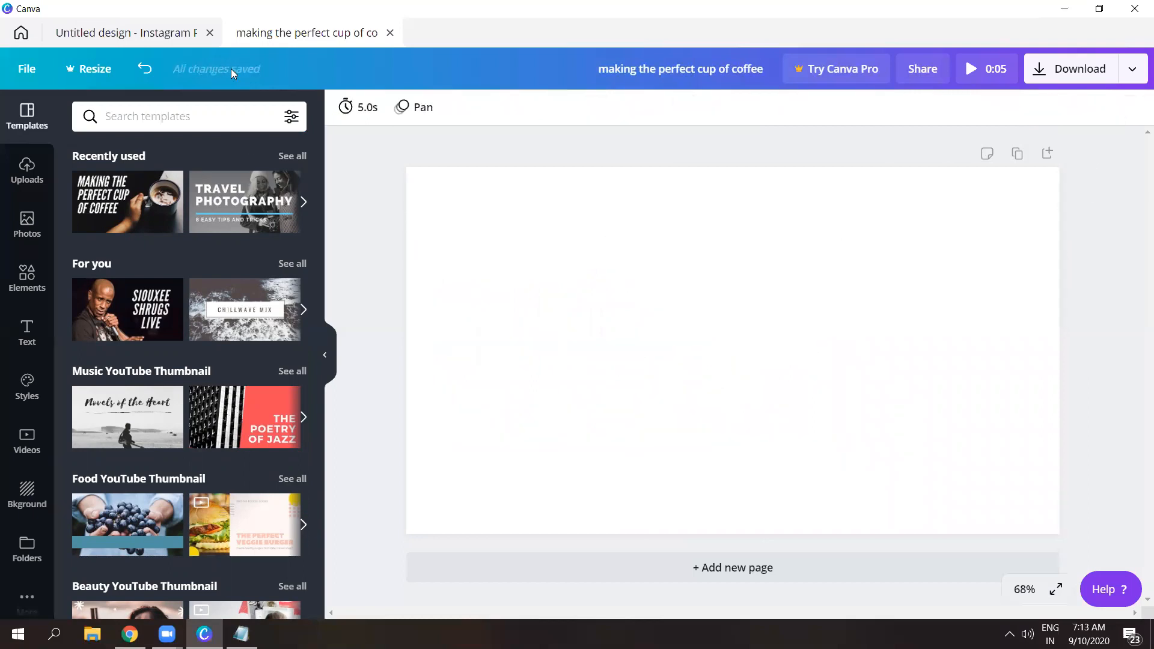
- Close the coffee thumbnail design and create a new blank Instagram Post, closing the older untitled one
click(389, 33)
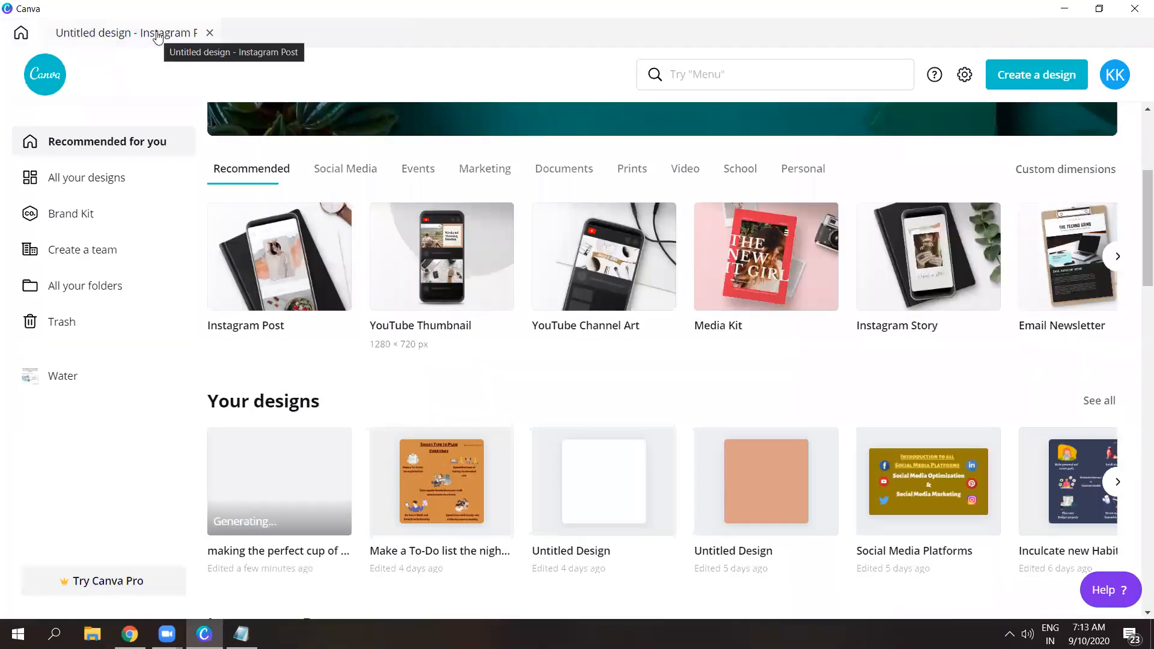
click(277, 330)
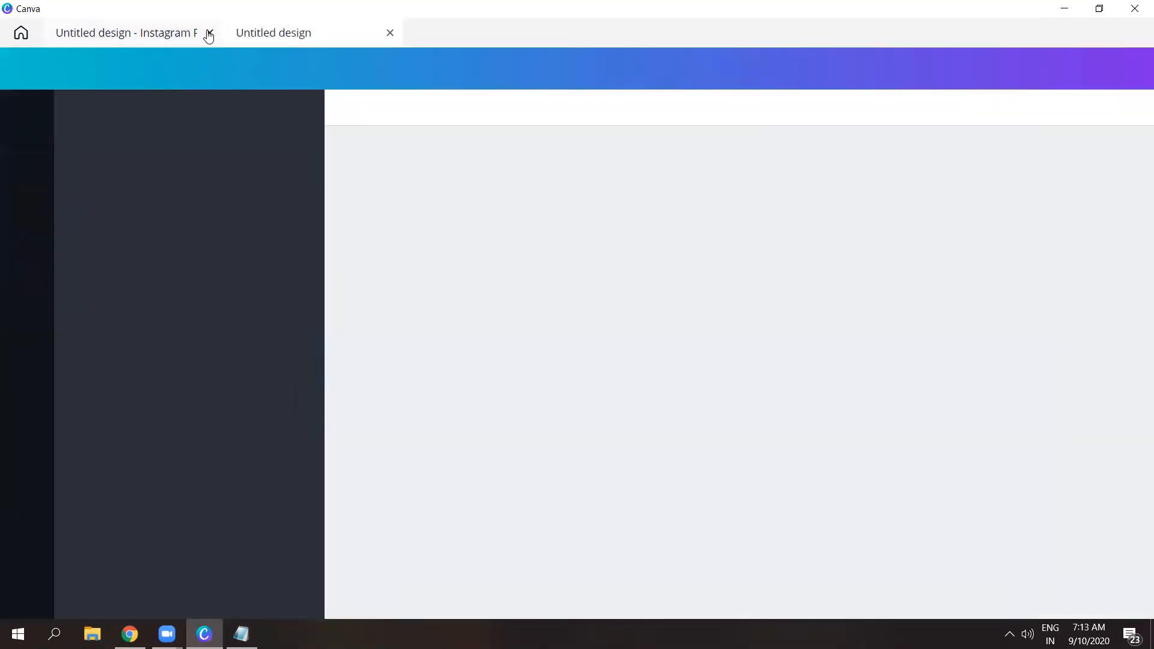
click(209, 33)
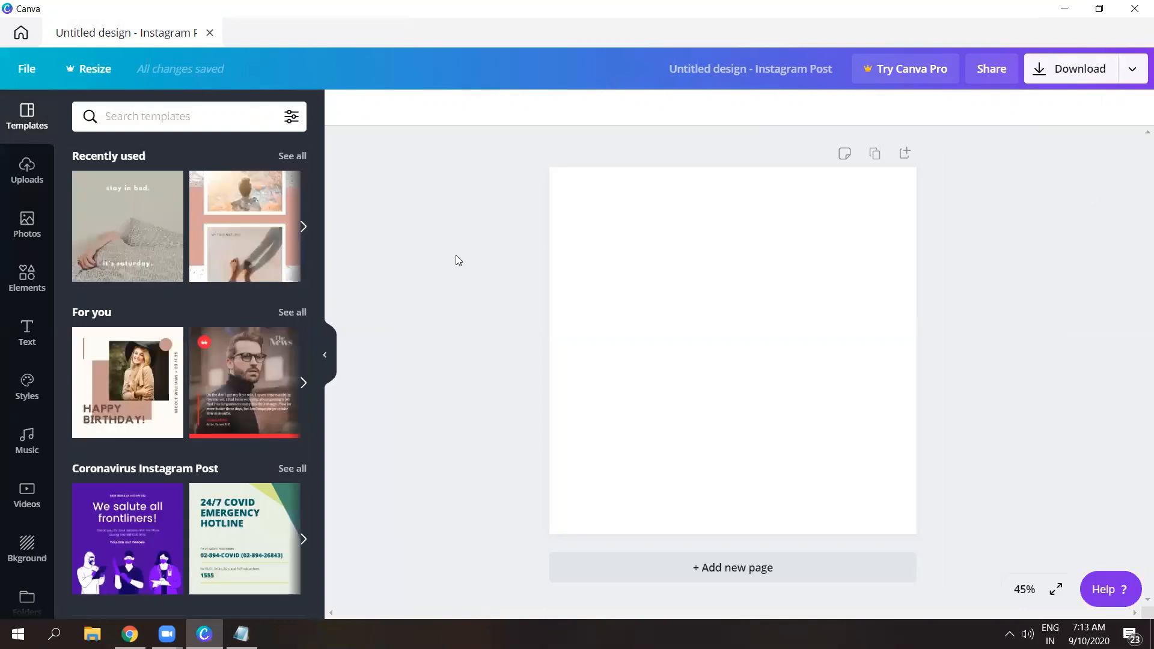
- Apply the recently used "stay in bed. it's saturday." template and select its text lines and background photo in turn
click(150, 250)
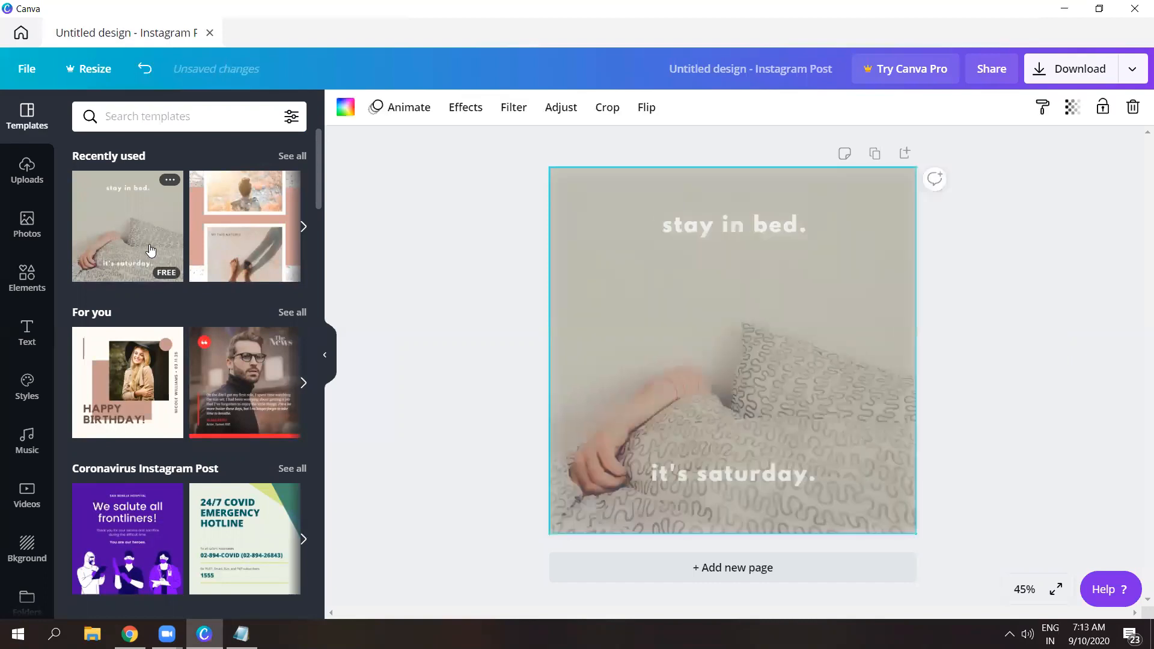
click(741, 227)
click(786, 474)
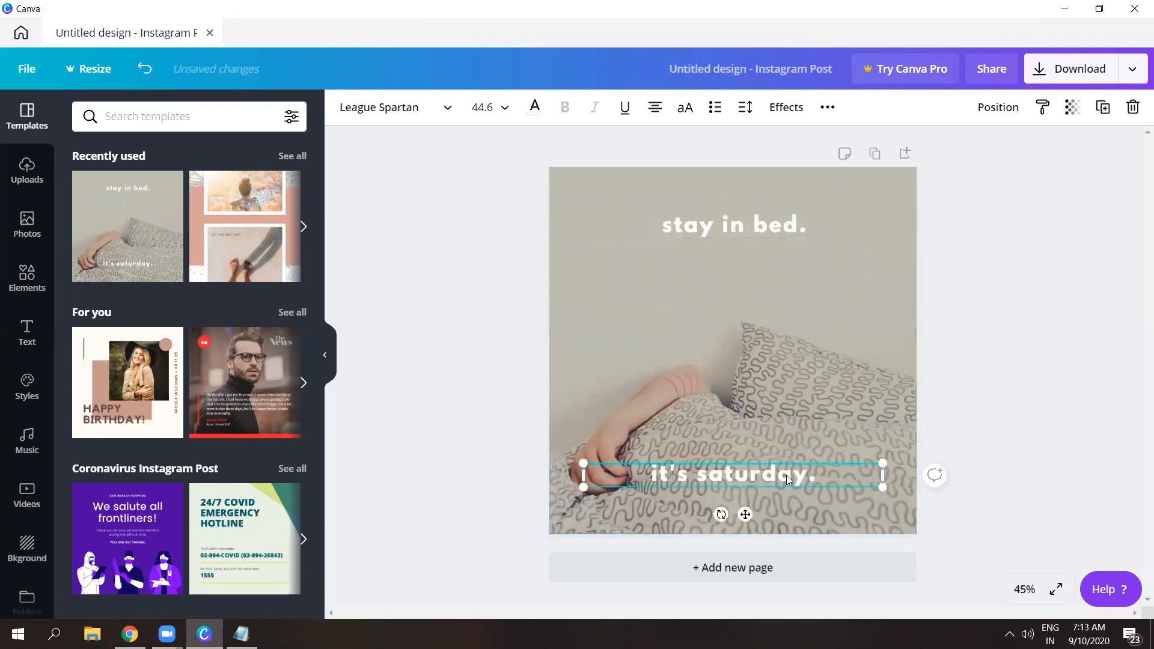
click(772, 334)
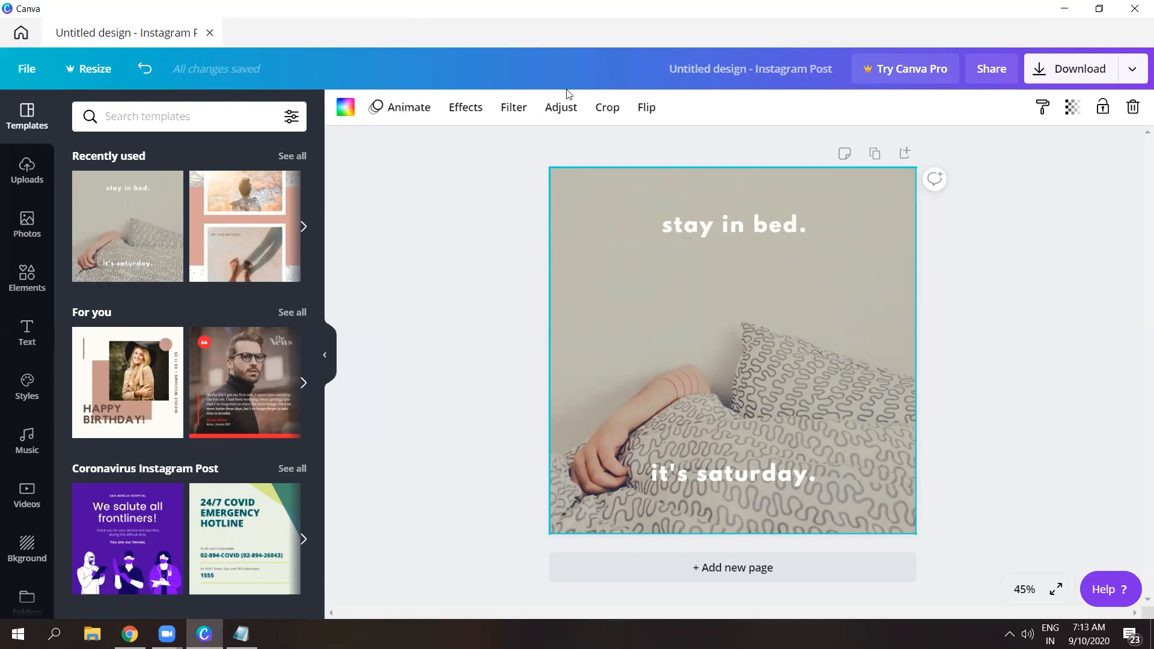
- Delete the template's background photo and both white text lines, and select the blank page
click(1132, 108)
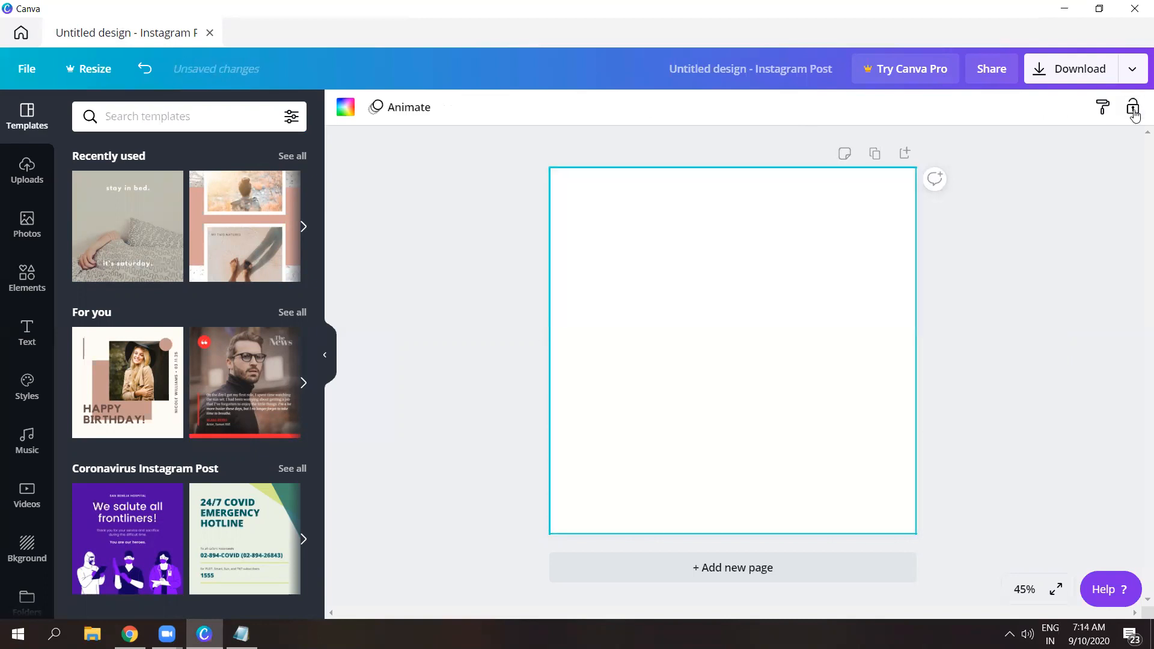
click(396, 281)
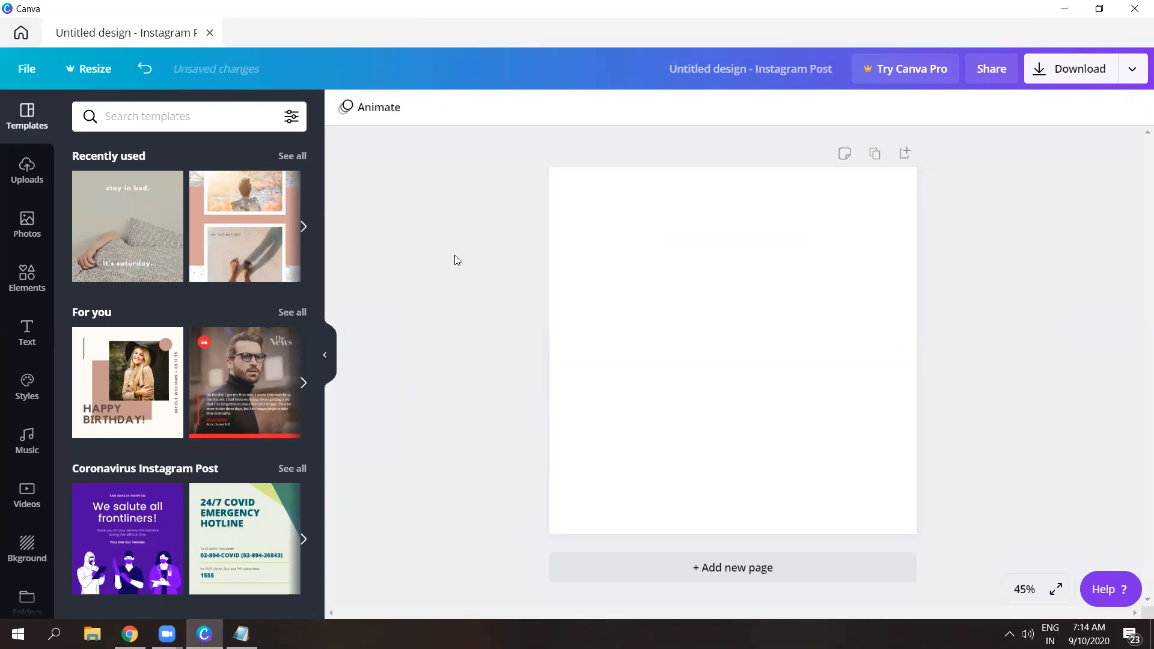
click(695, 278)
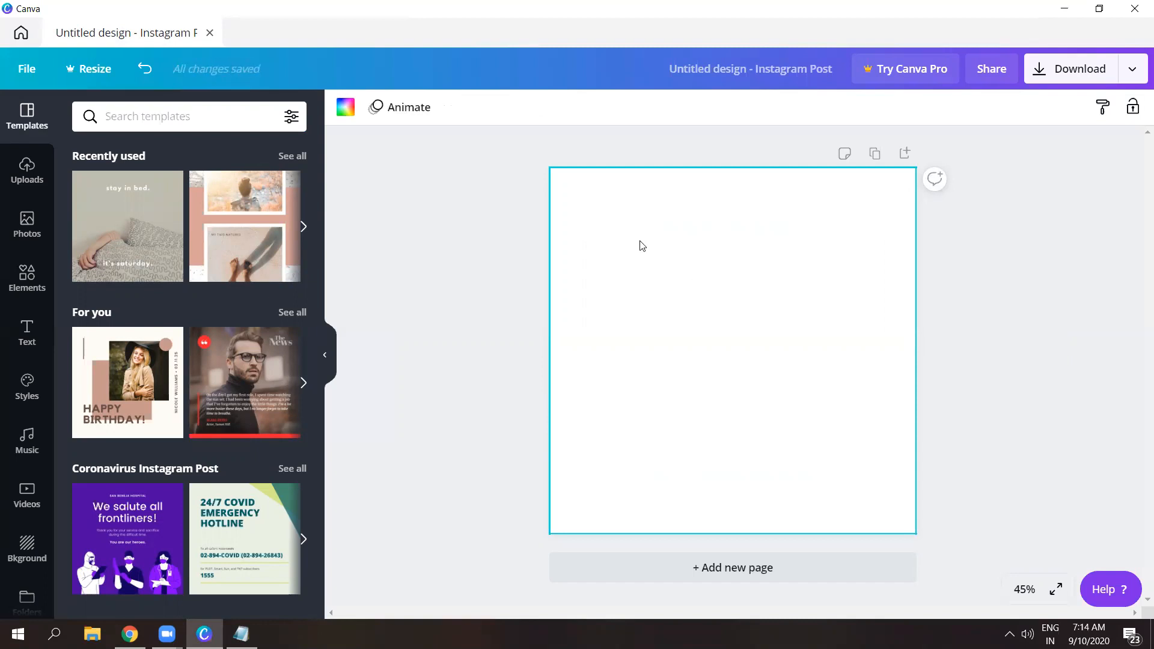
click(675, 230)
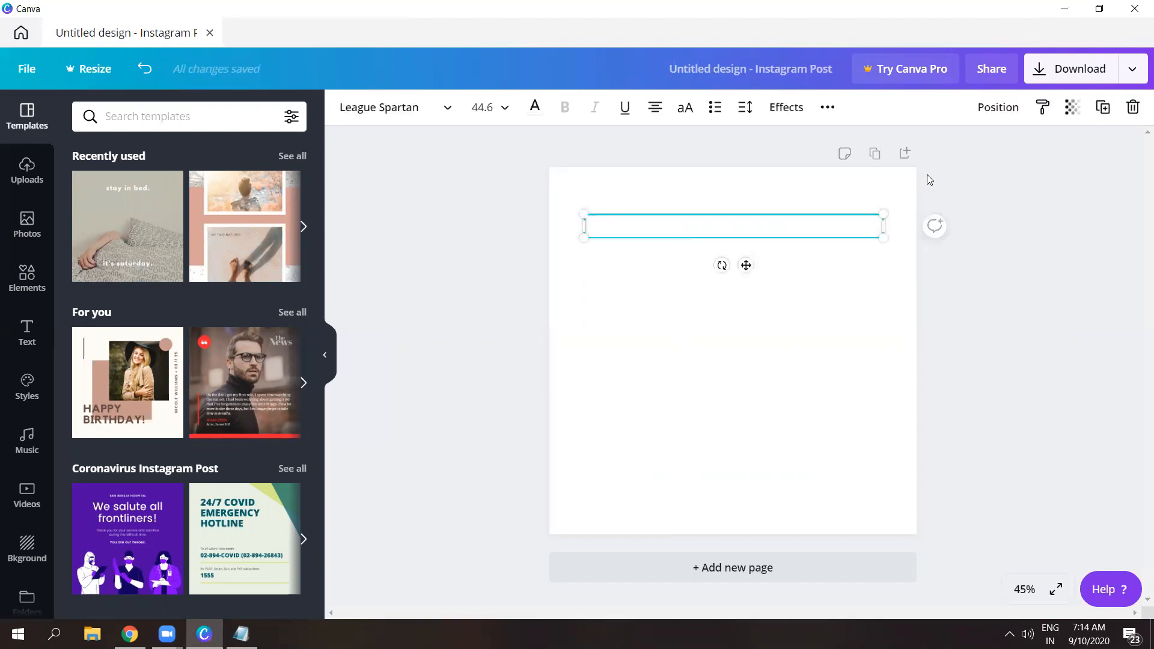
click(1132, 107)
click(757, 501)
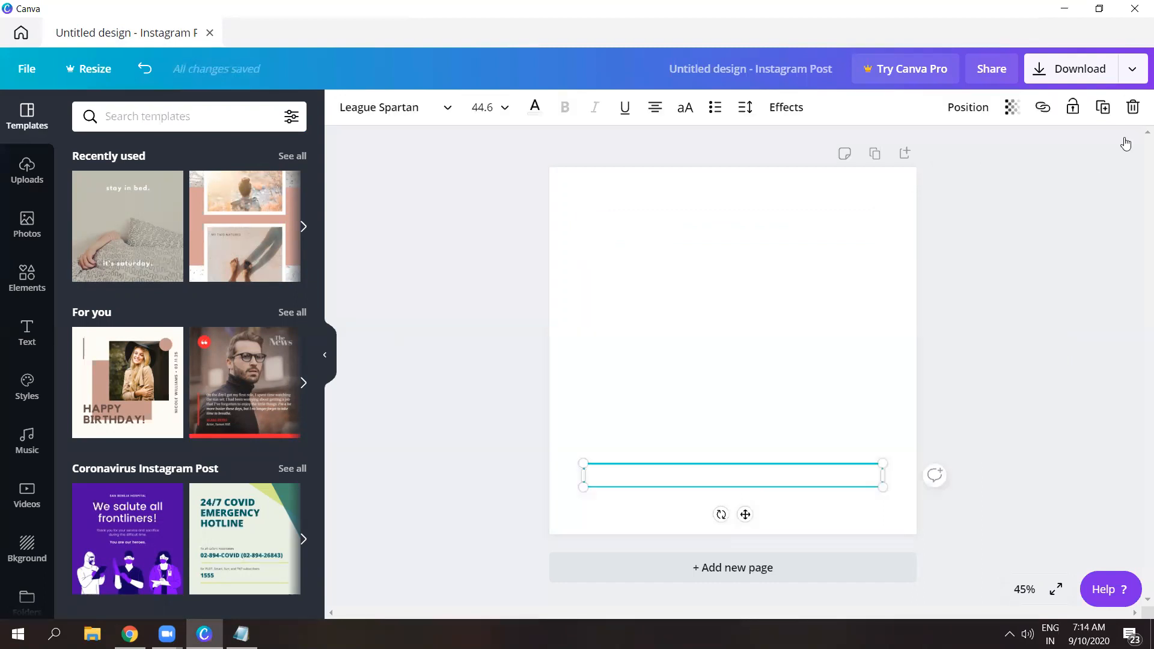
click(1133, 113)
click(804, 268)
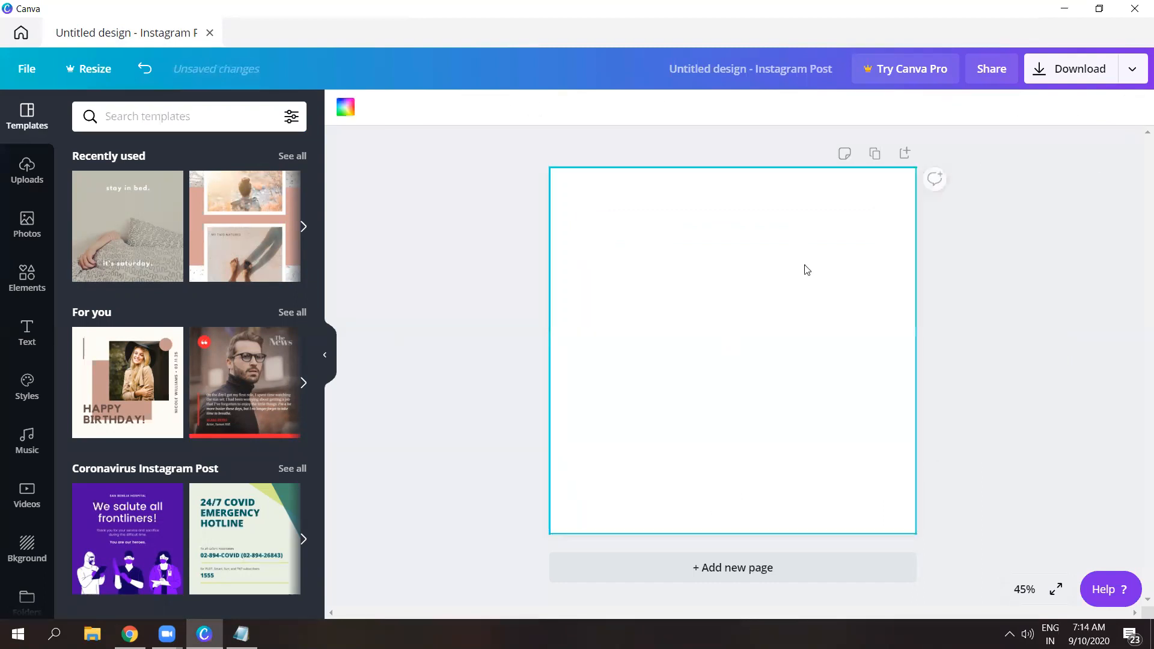
- Try black, red and light grey as the page background from the default colours, and return it to white
click(345, 110)
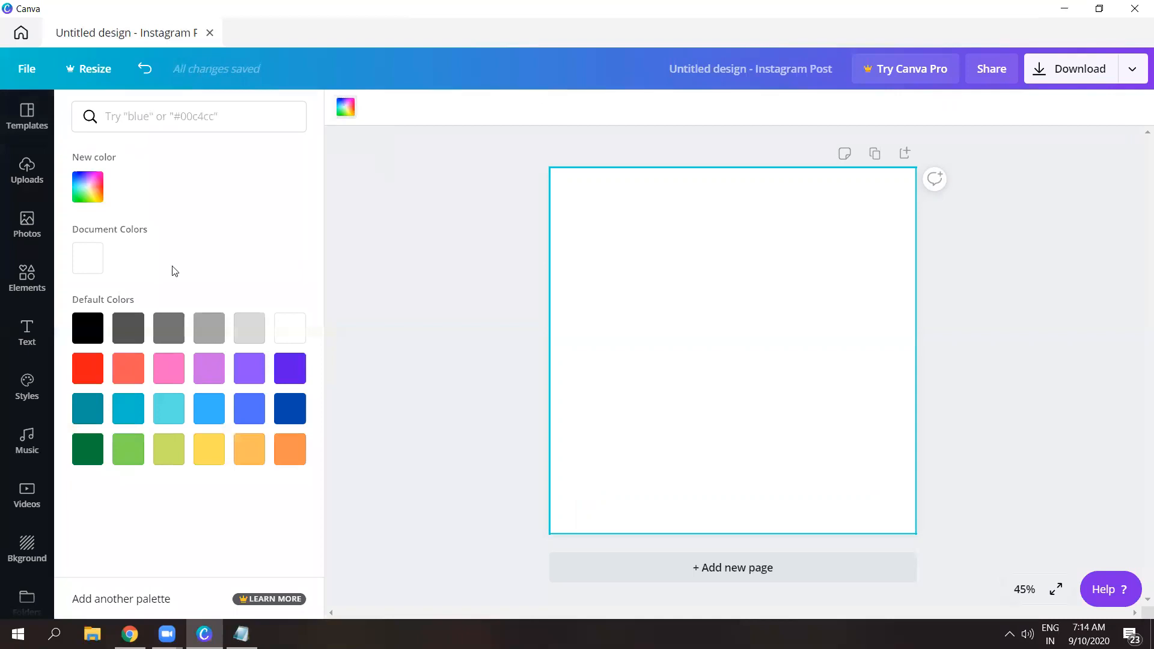
click(87, 329)
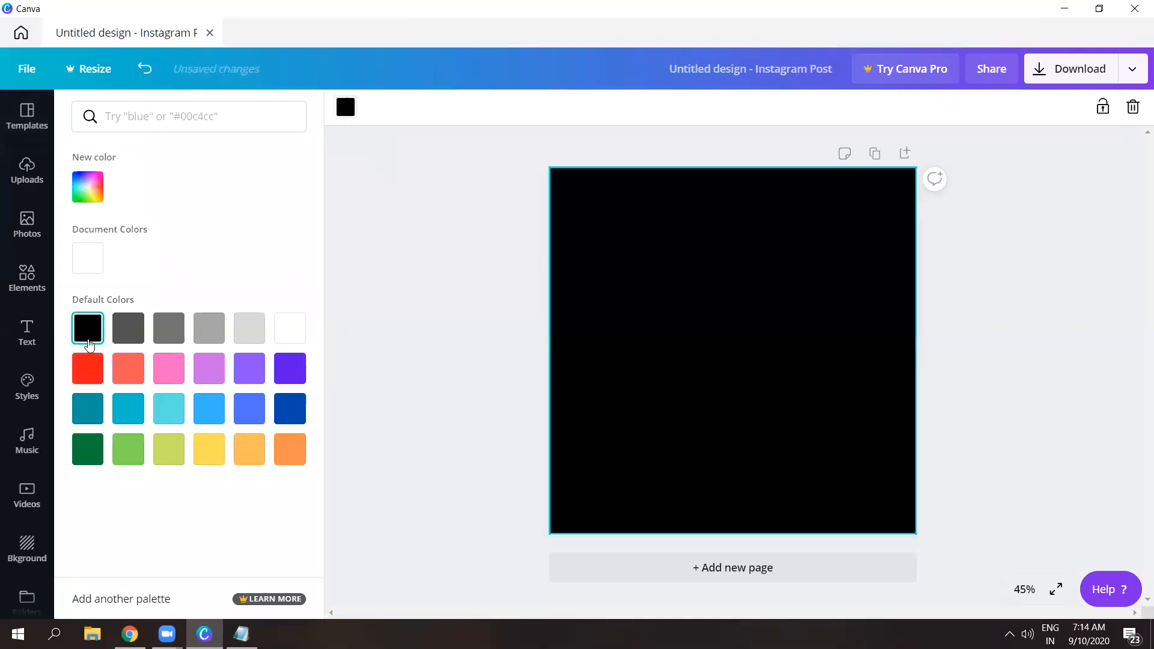
click(92, 370)
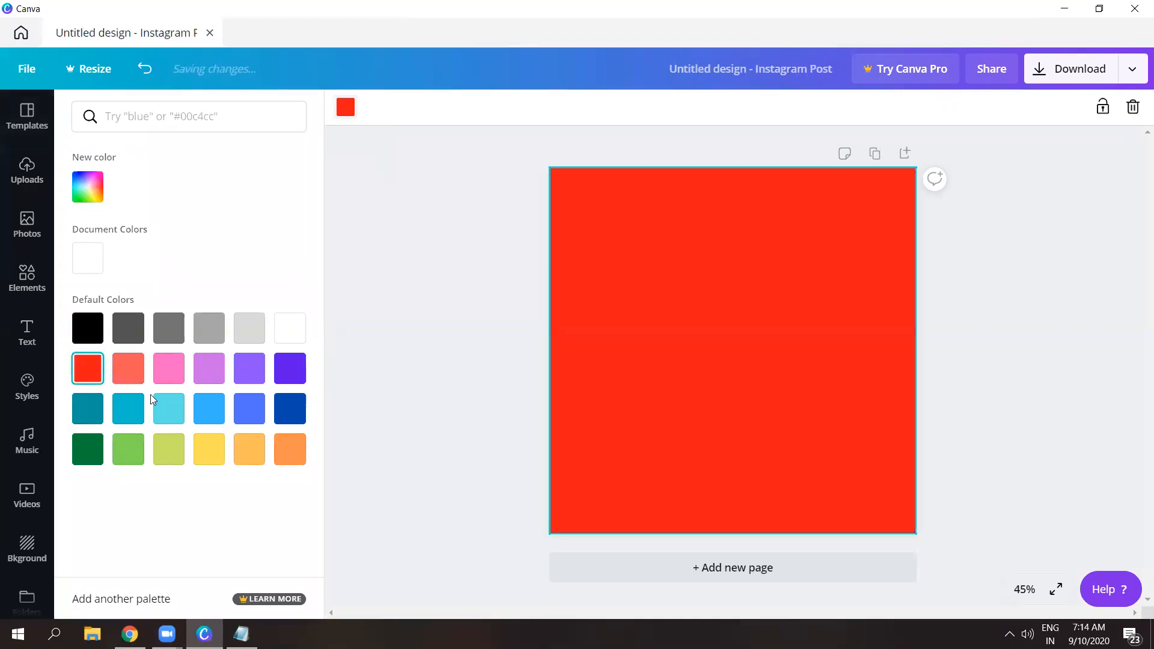
click(249, 328)
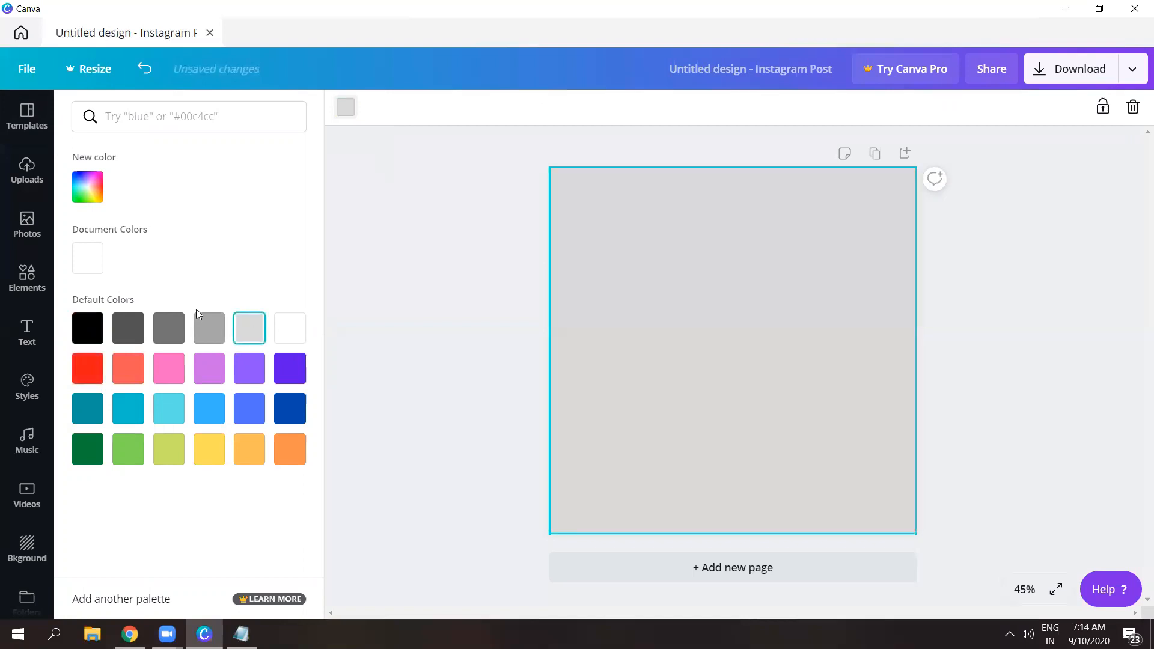
click(289, 328)
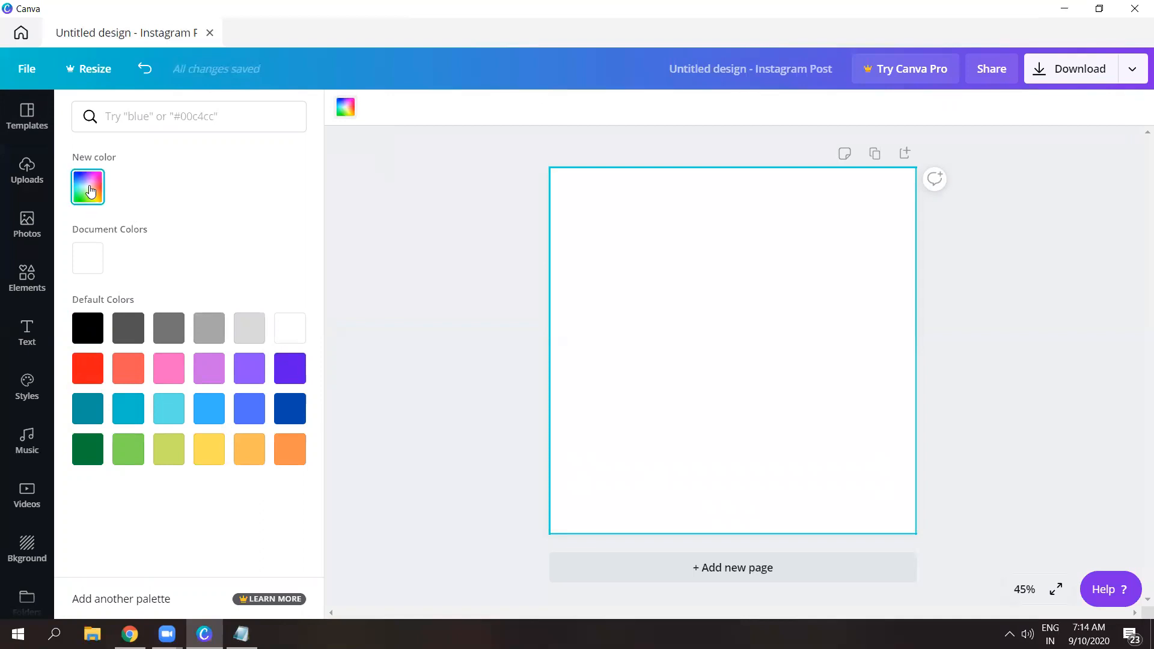
- Create a new custom background colour for the page, replacing its hex code with #DB3
click(89, 189)
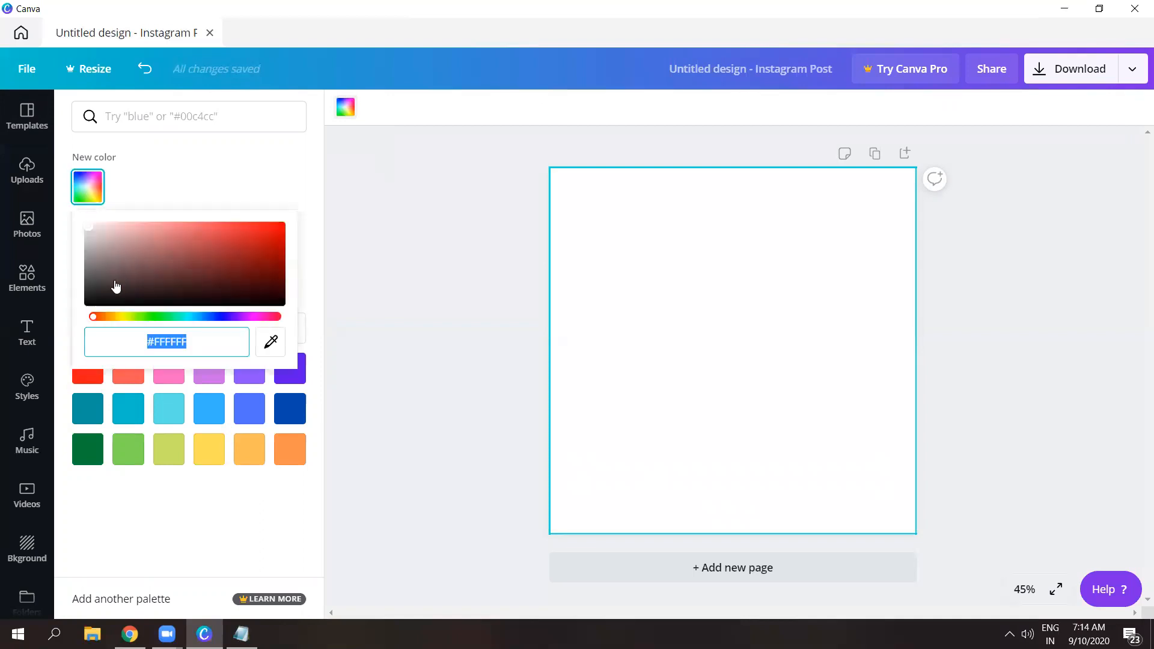
drag(91, 318, 277, 320)
click(226, 344)
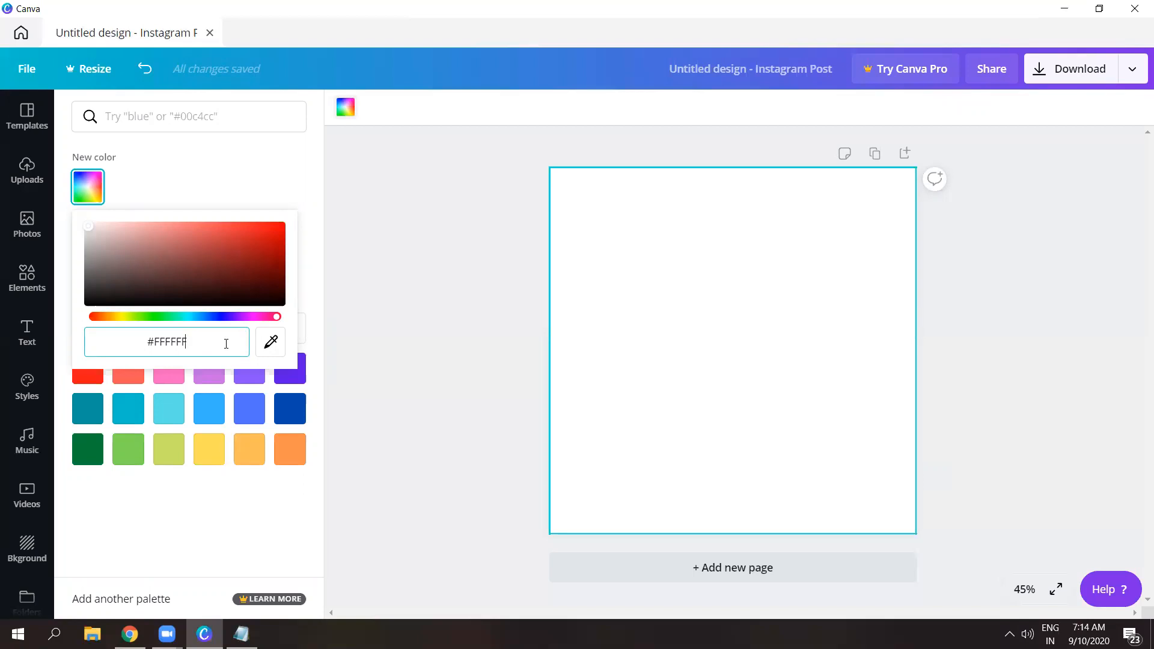
key(BackSpace)
key(BackSpace)
key(BackSpace)
key(BackSpace)
key(BackSpace)
key(BackSpace)
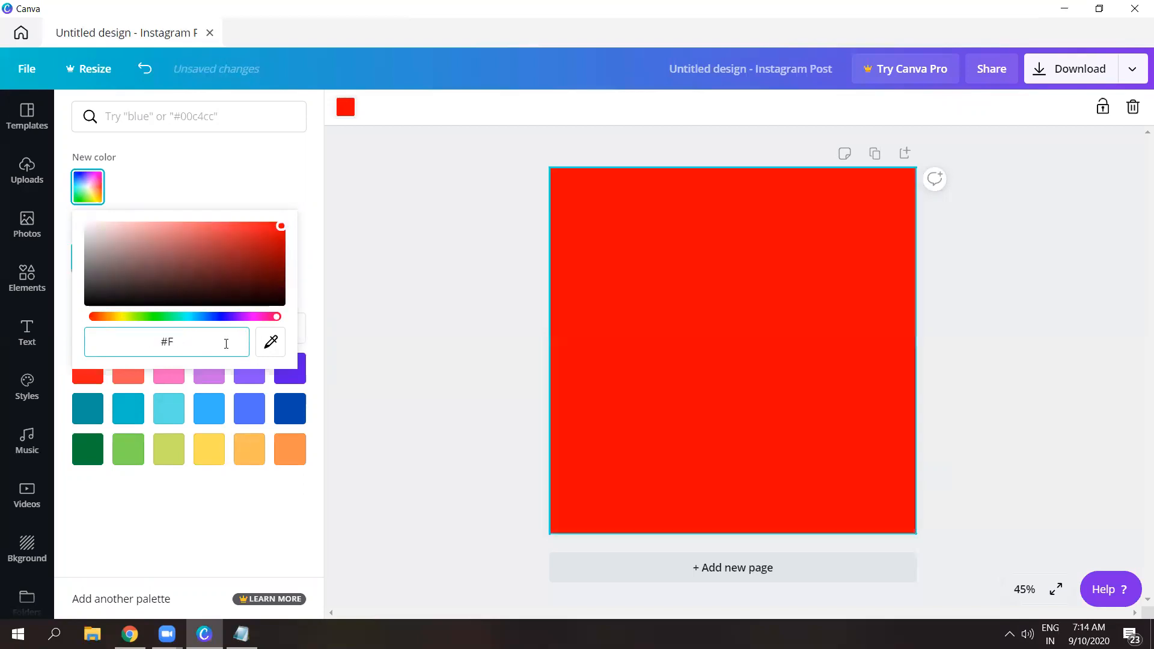
text(DB)
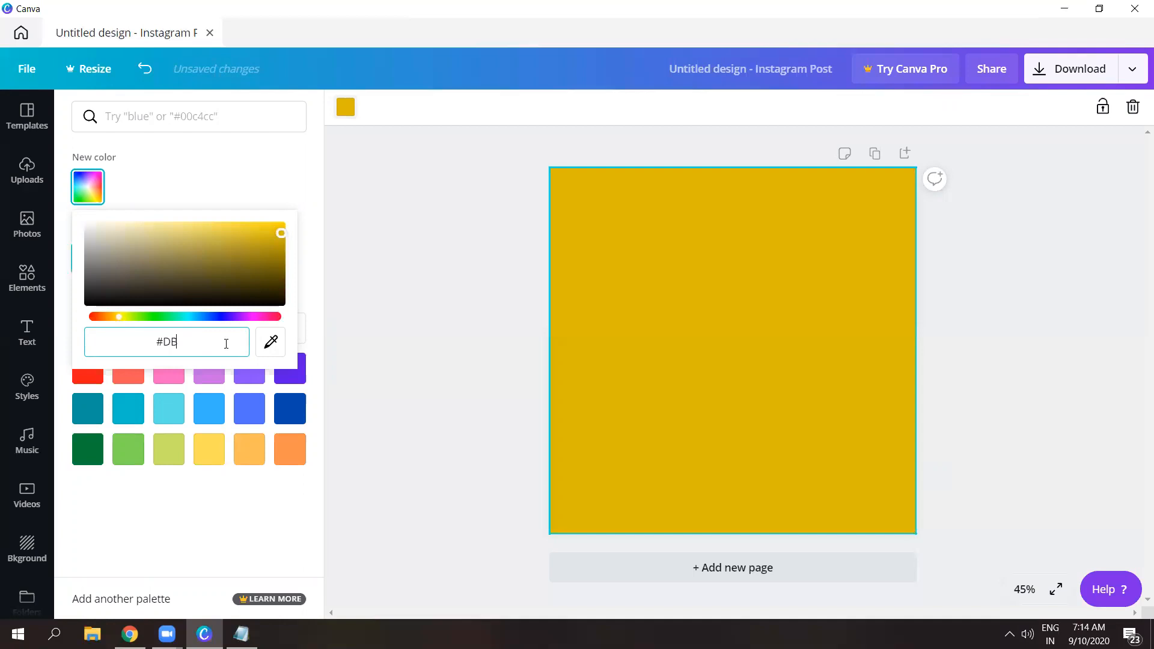
text(3)
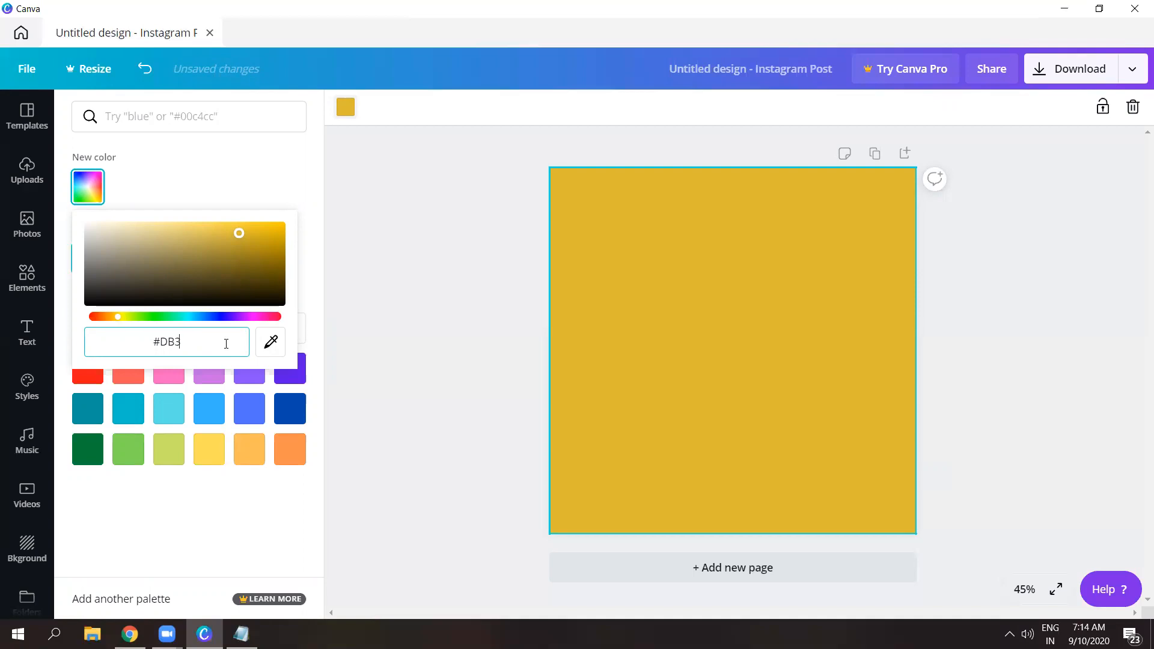
- Try #DB3DF7 as the page's custom background colour and clear the hex code again
text(DF)
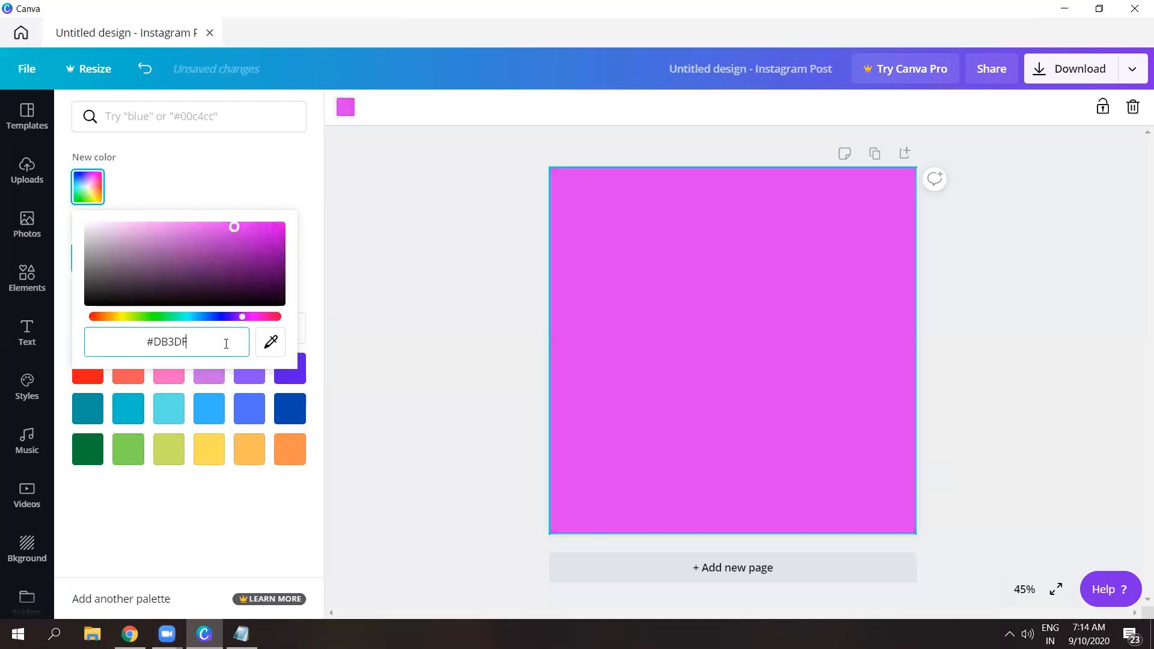
text(7)
key(BackSpace)
key(BackSpace)
key(BackSpace)
key(BackSpace)
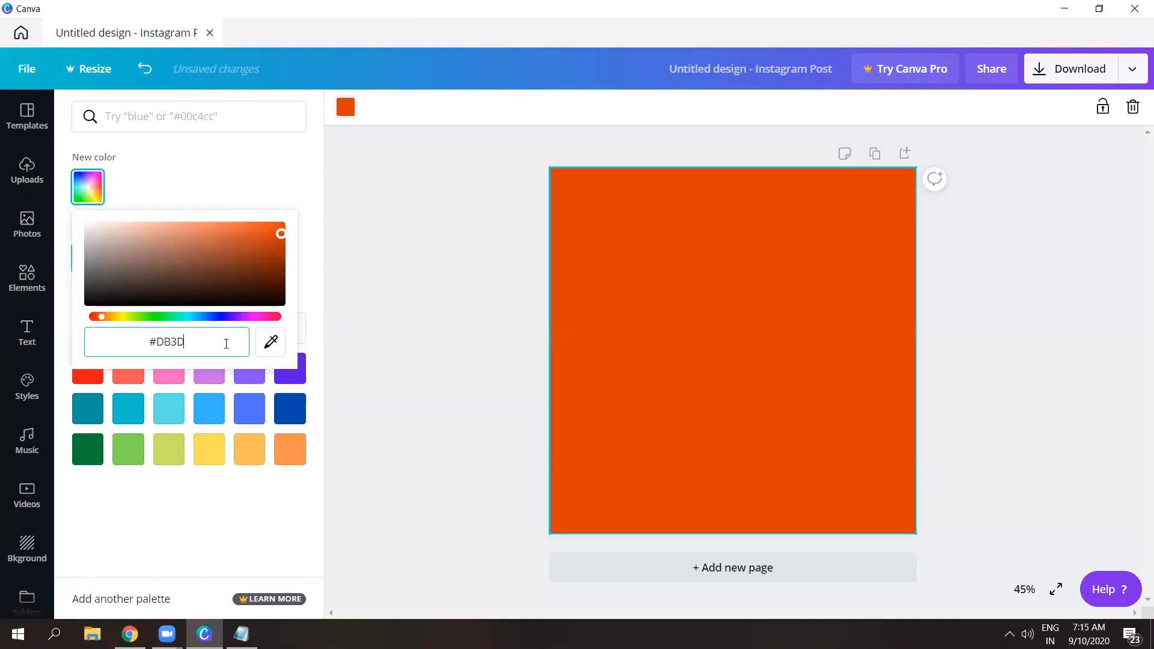
key(BackSpace)
key(BackSpace)
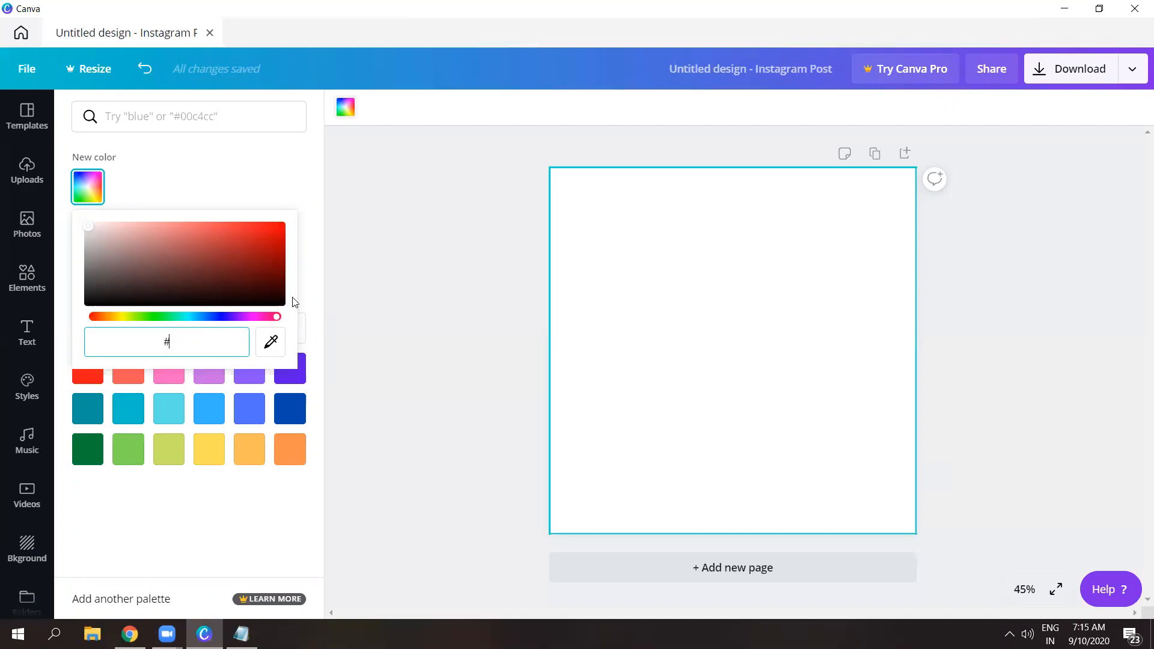
- Pick a yellow hue and try several shades for the page background, settling on the muted khaki #B6AE63, and deselect the page
click(120, 319)
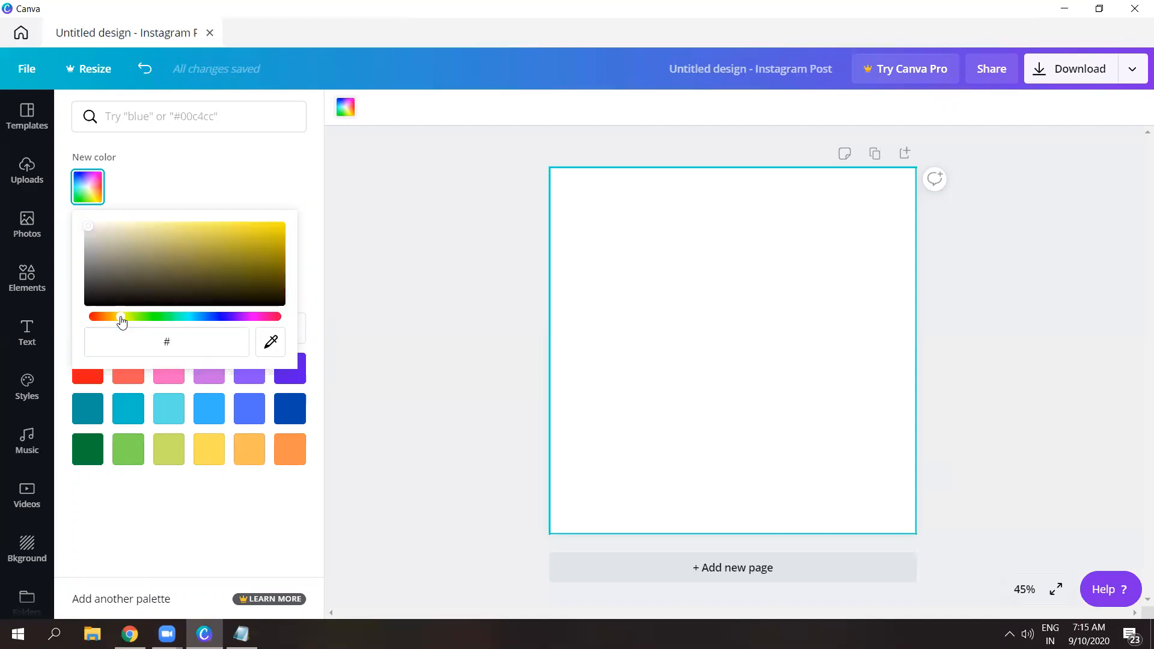
click(180, 251)
click(198, 244)
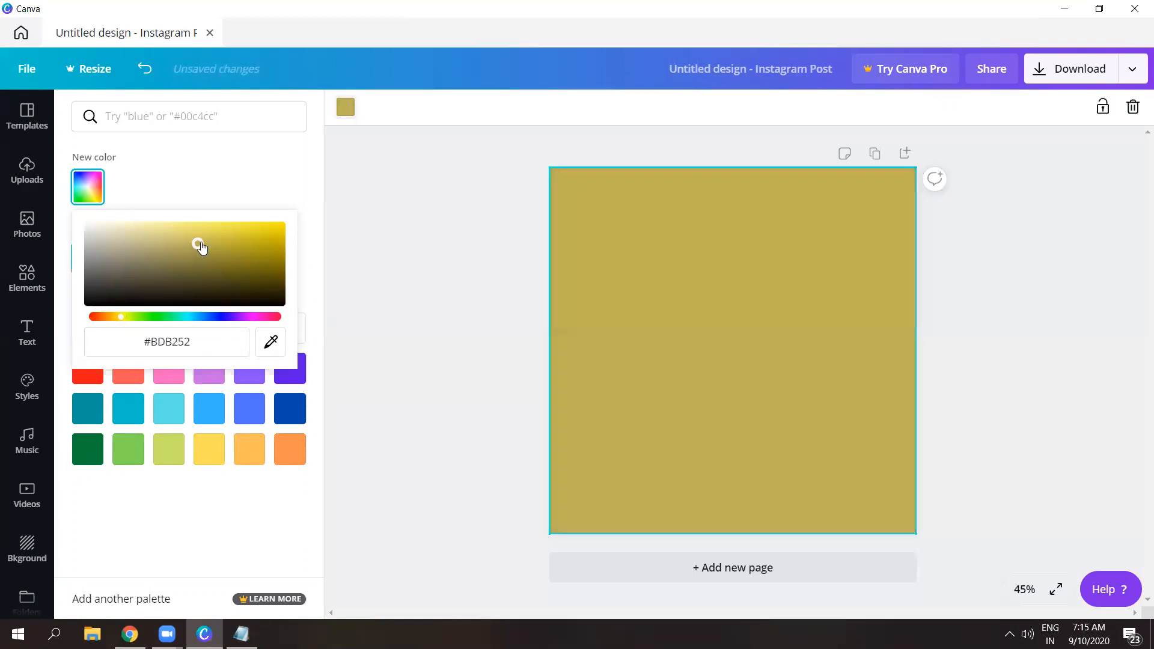
click(211, 233)
click(193, 245)
click(192, 256)
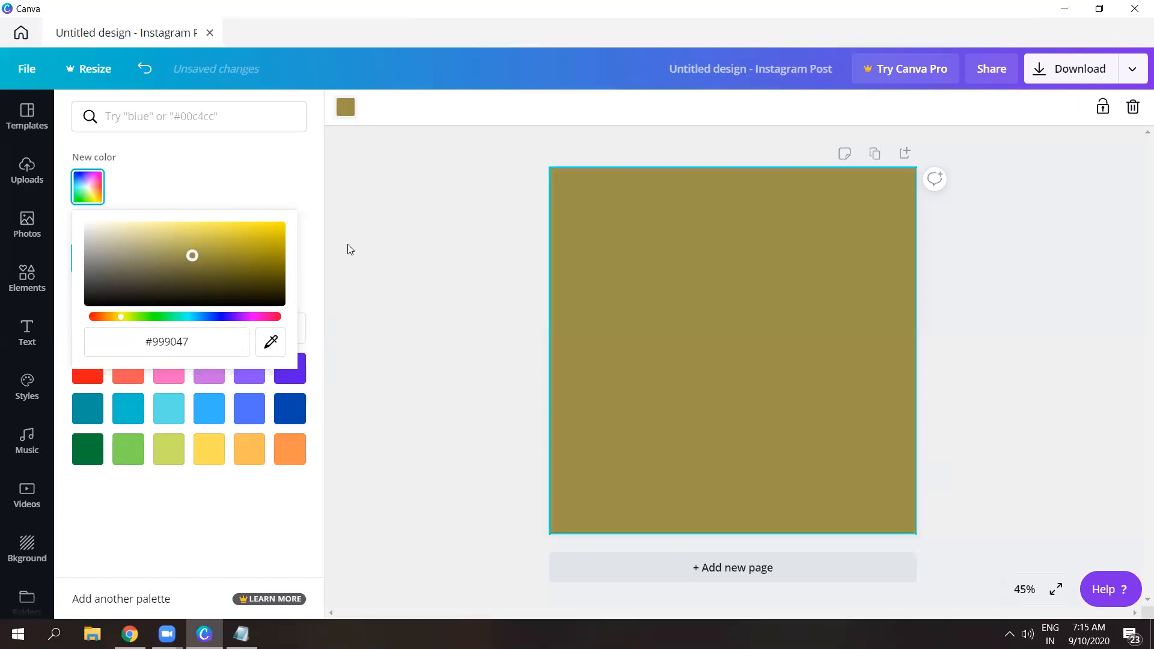
click(176, 246)
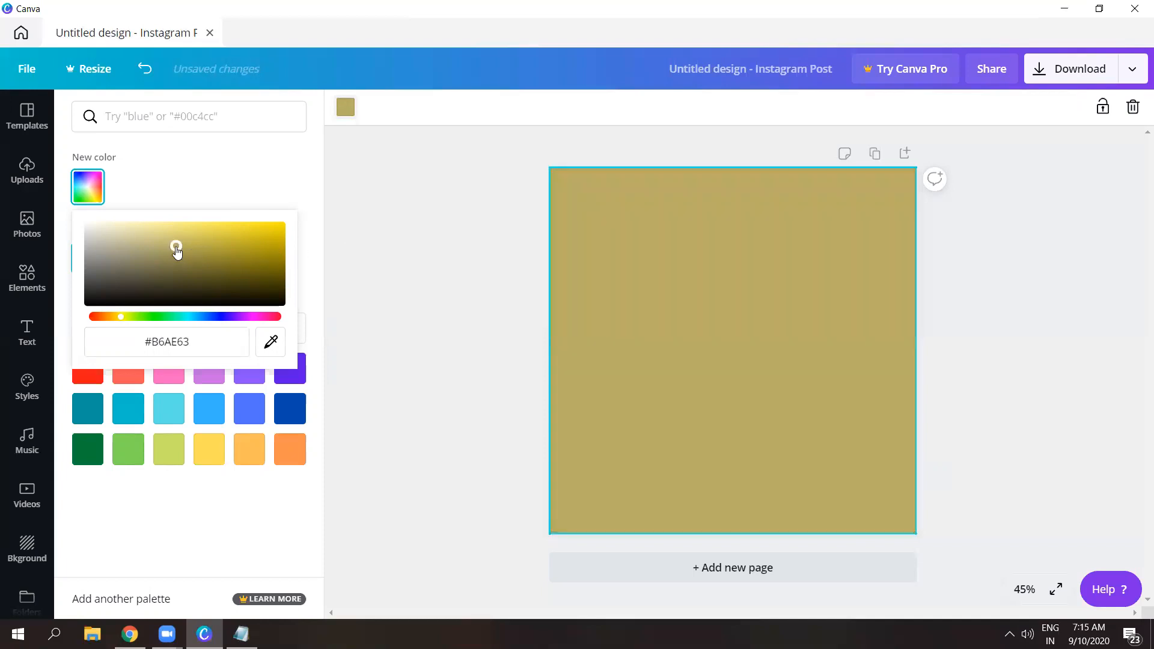
click(373, 230)
click(611, 259)
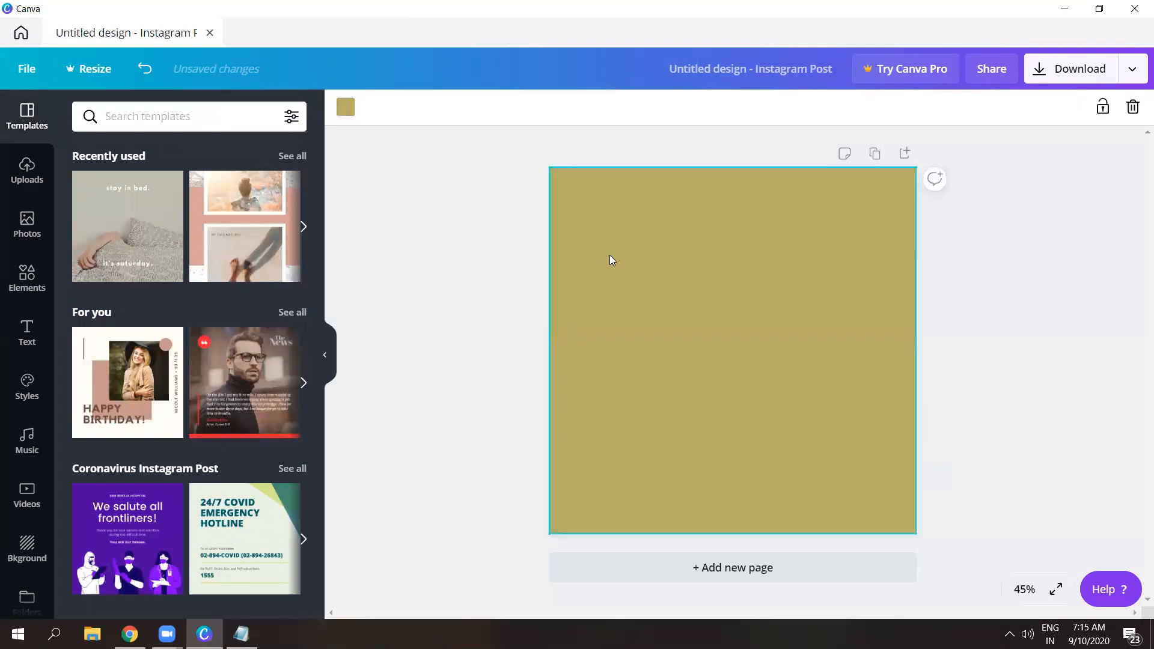
click(365, 235)
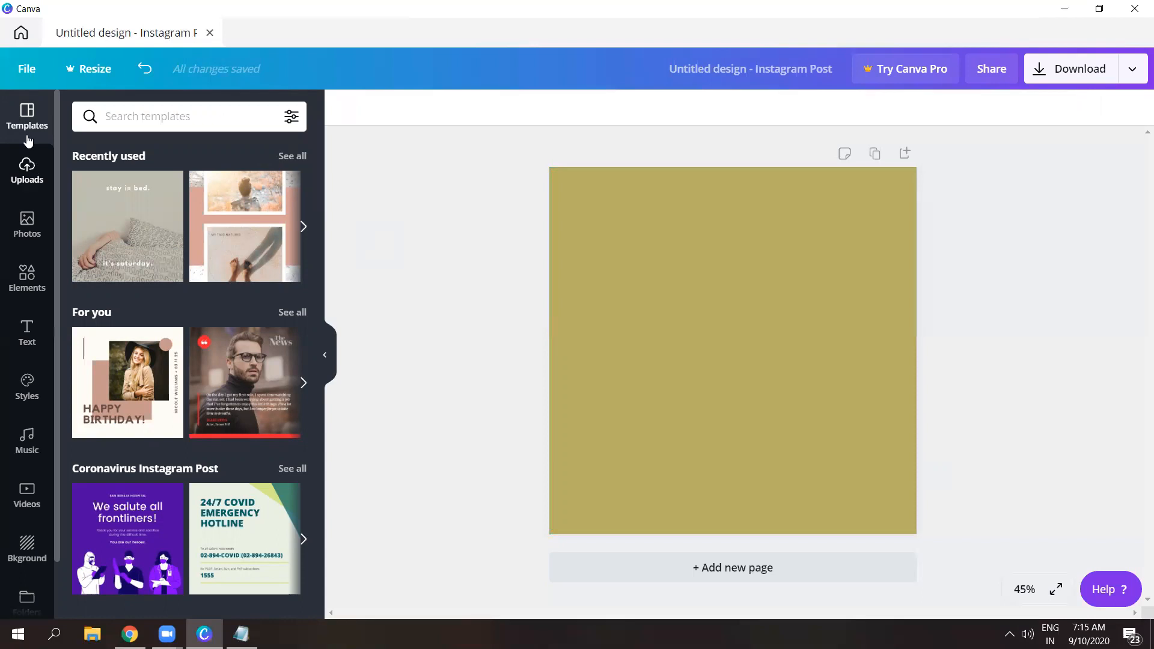
- Upload the image breaktime-removebg-preview from the Downloads folder
click(36, 173)
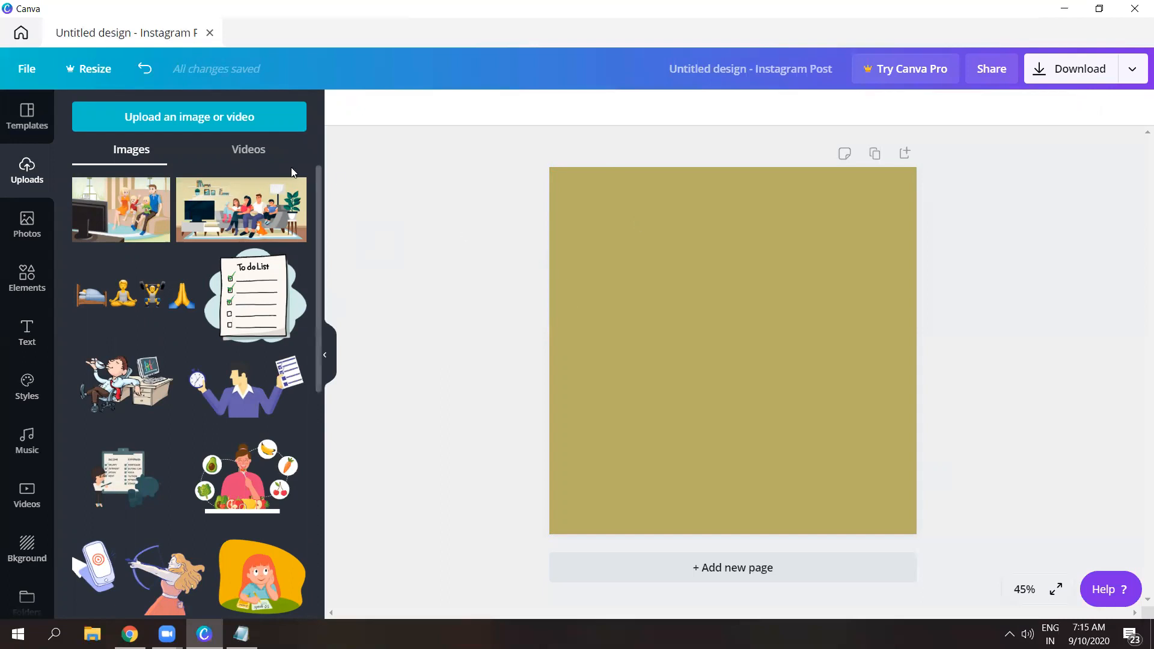
click(264, 123)
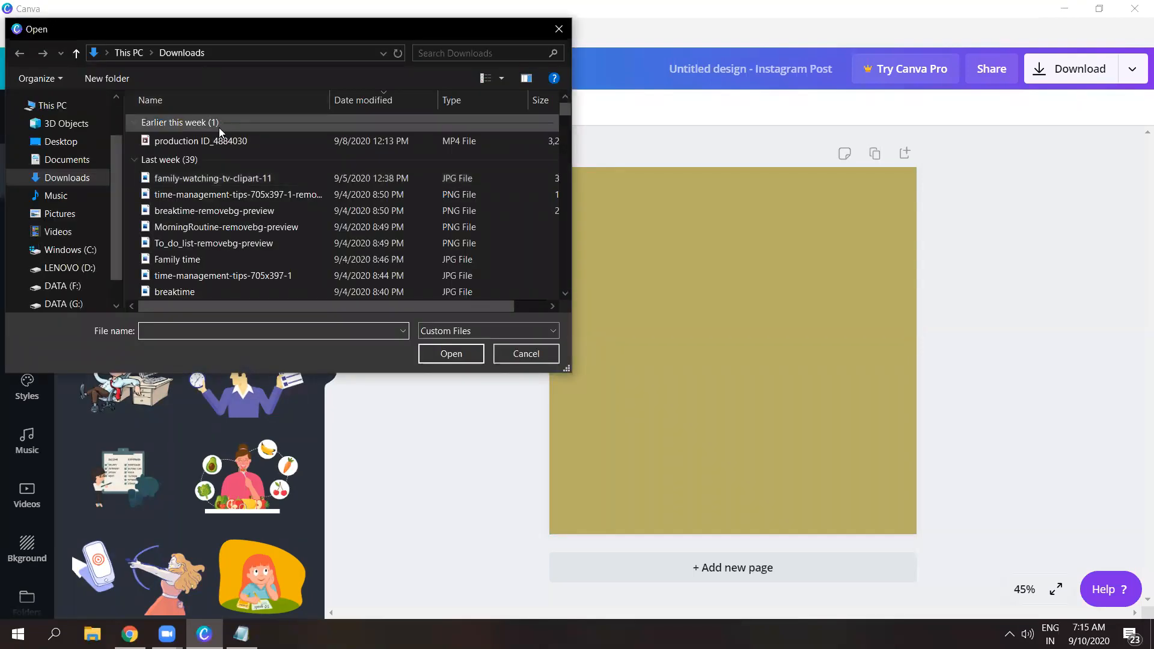
click(229, 145)
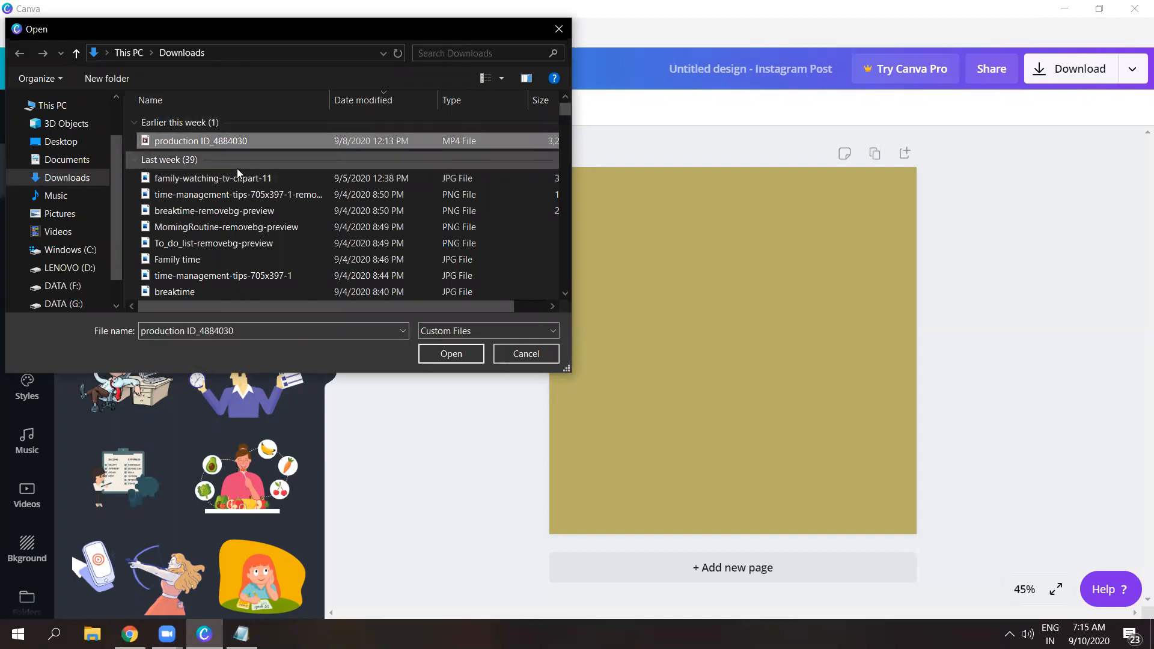
click(239, 179)
click(242, 195)
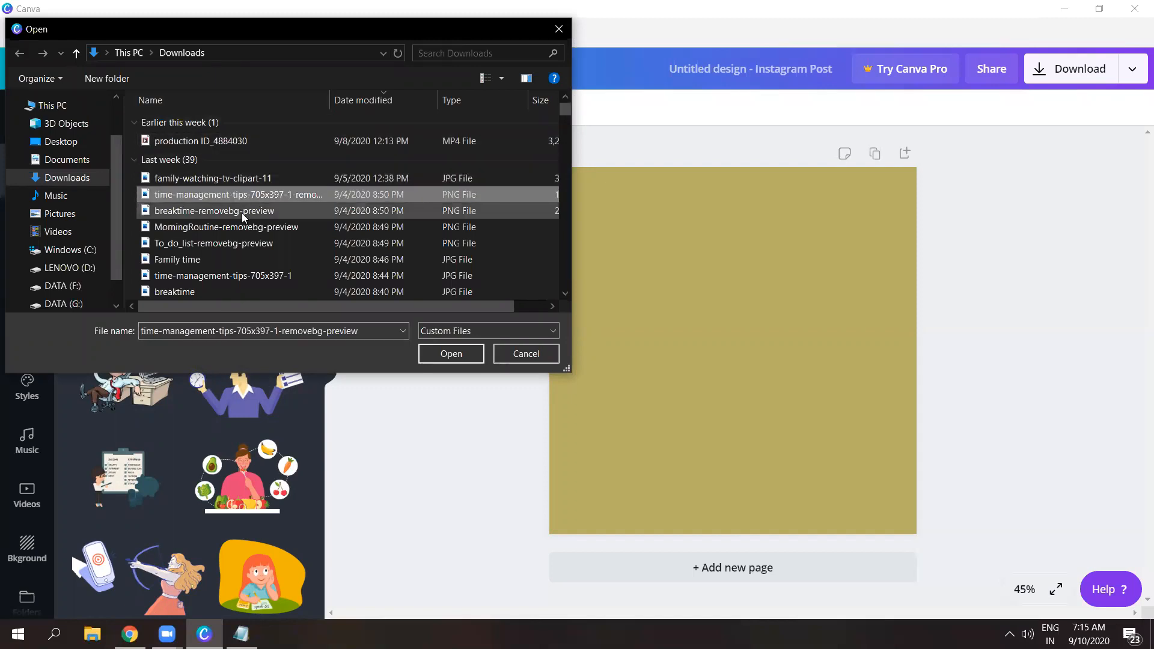
click(243, 213)
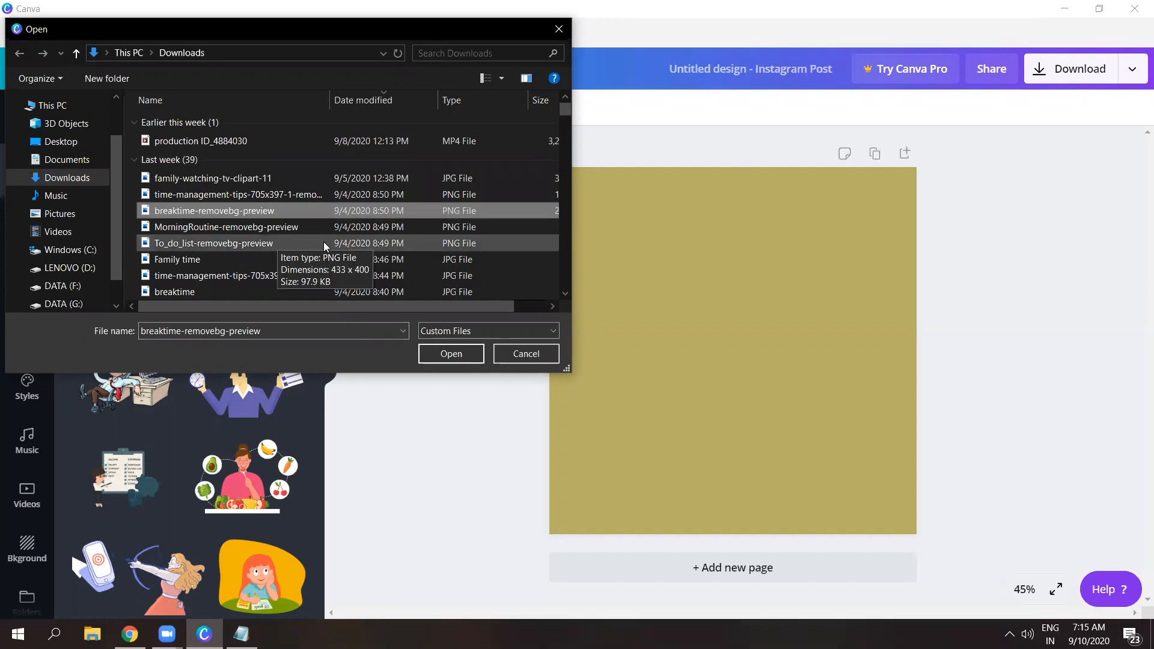
click(465, 353)
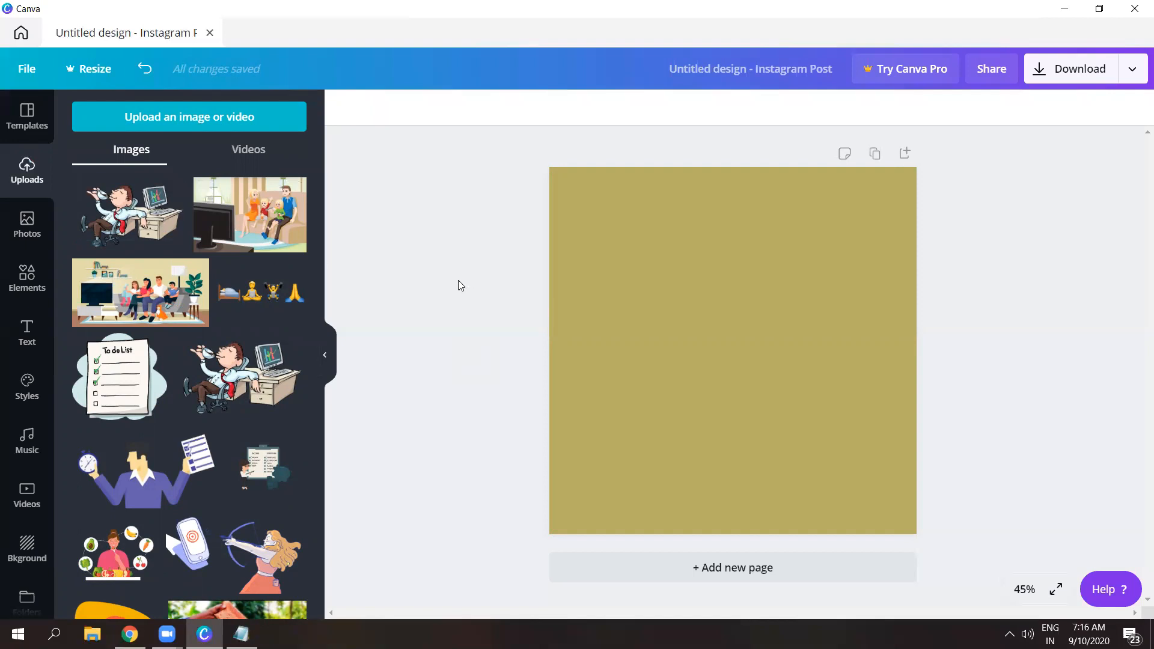
- Add the uploaded office worker image to the page, move it to the upper part and shrink it slightly
click(175, 216)
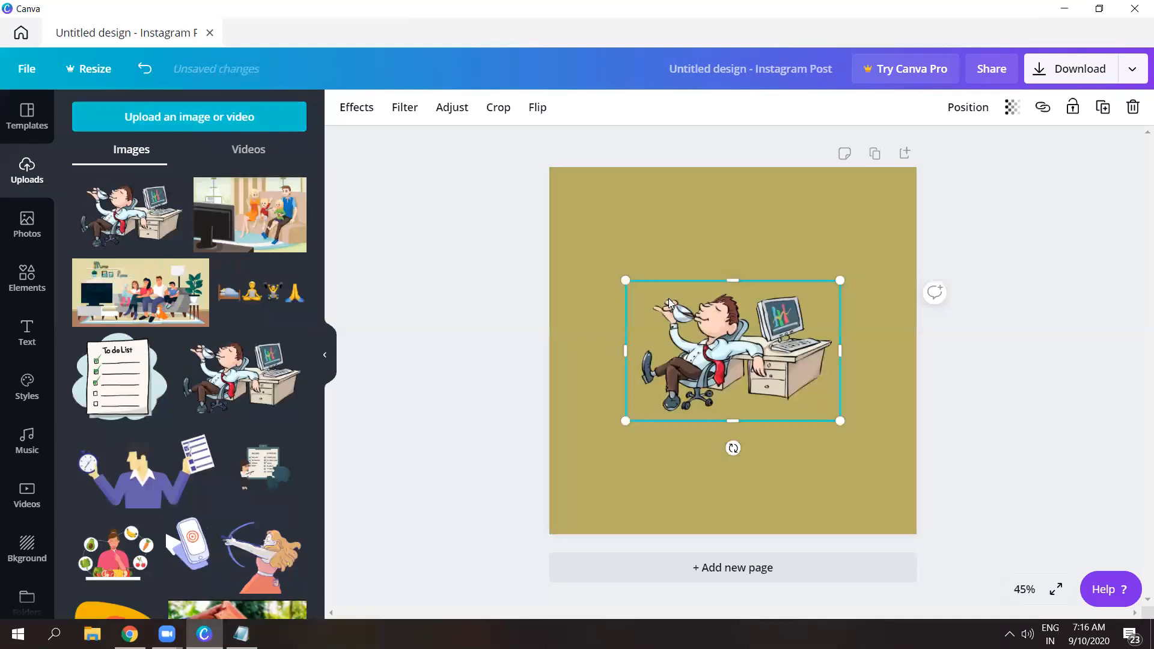
drag(730, 326, 722, 234)
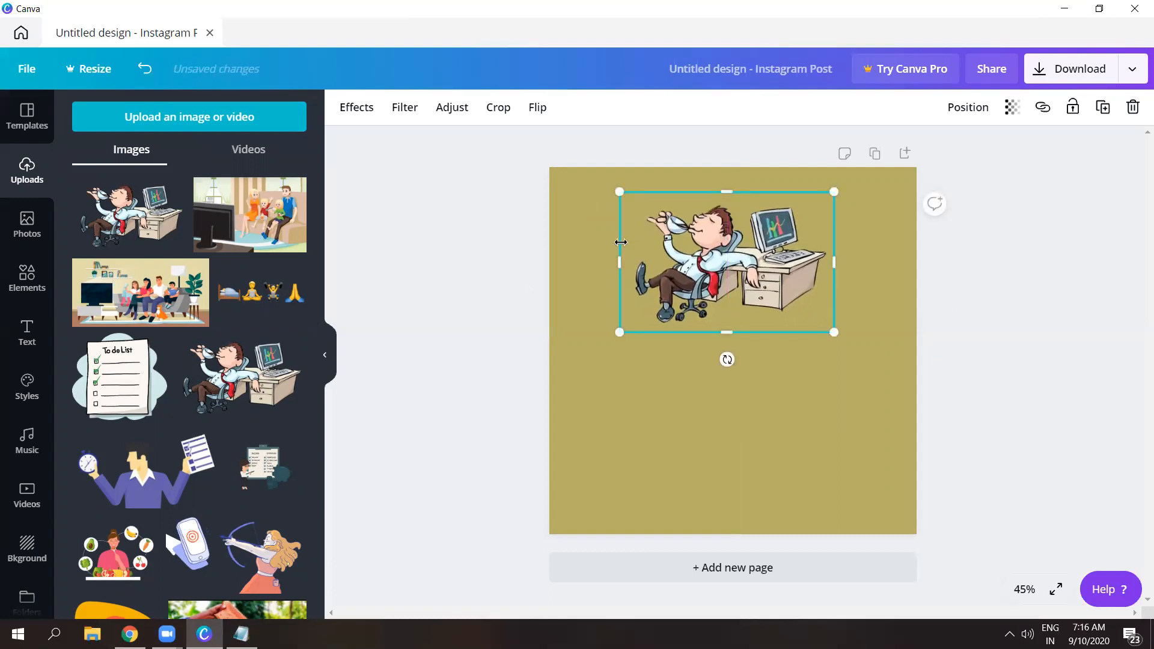
drag(856, 371, 792, 303)
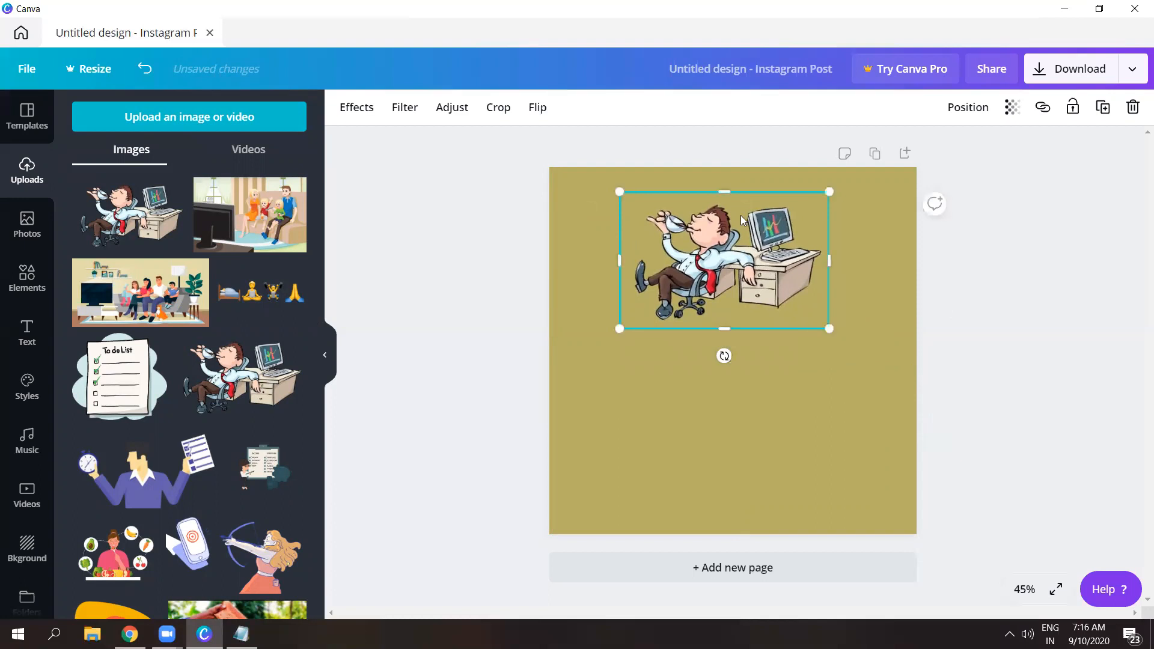
drag(739, 215, 736, 216)
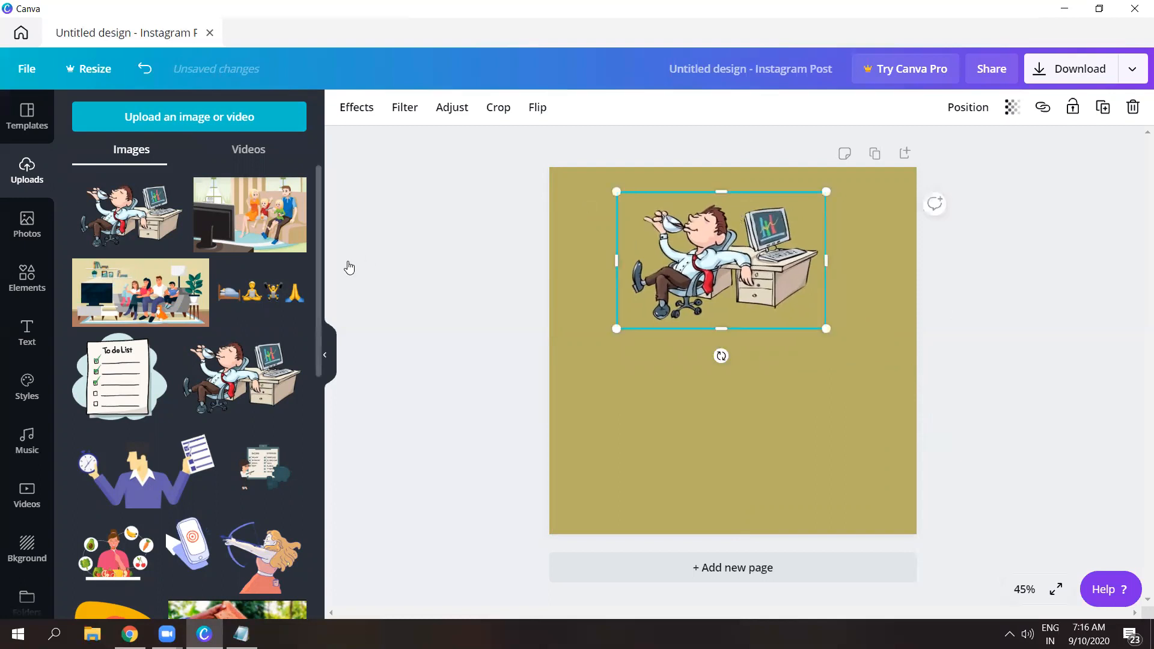
- Try the stock photos of hand washing and of the smiling woman at a purple wall on the page, deleting each one
click(37, 225)
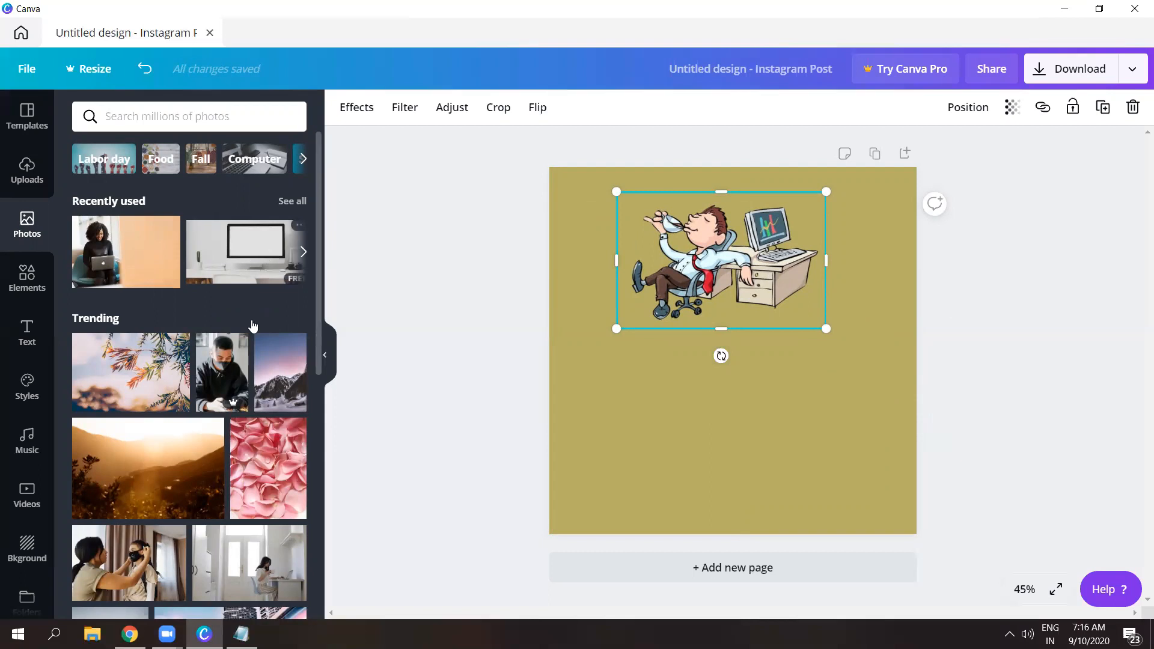
drag(318, 314, 327, 493)
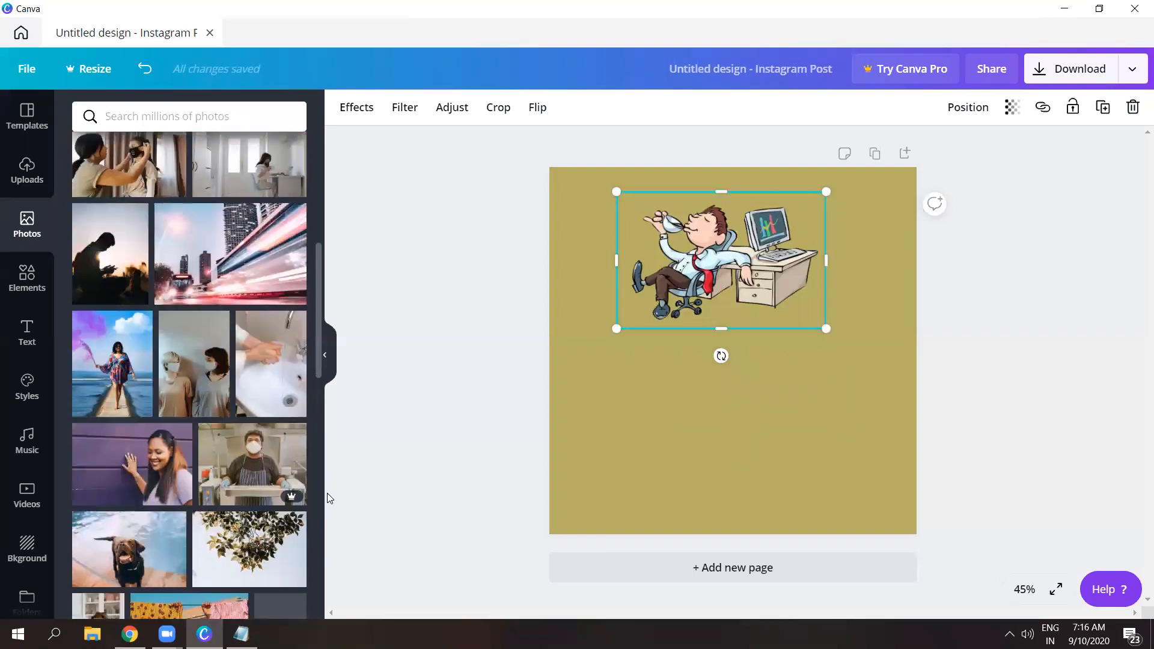
click(284, 375)
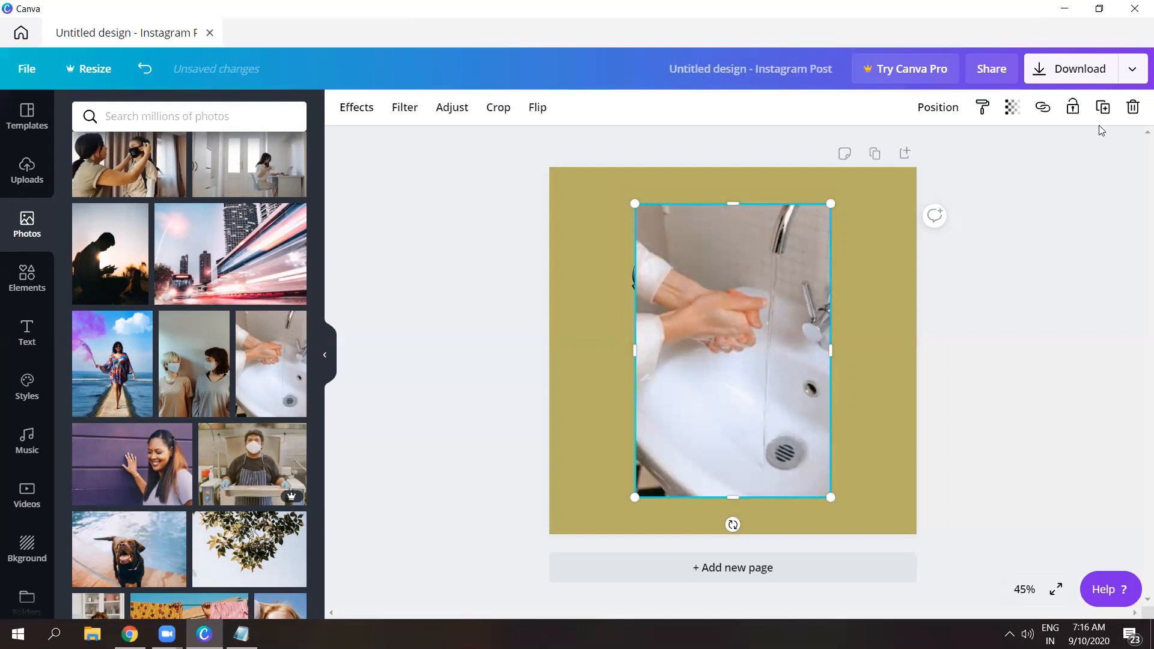
click(1137, 111)
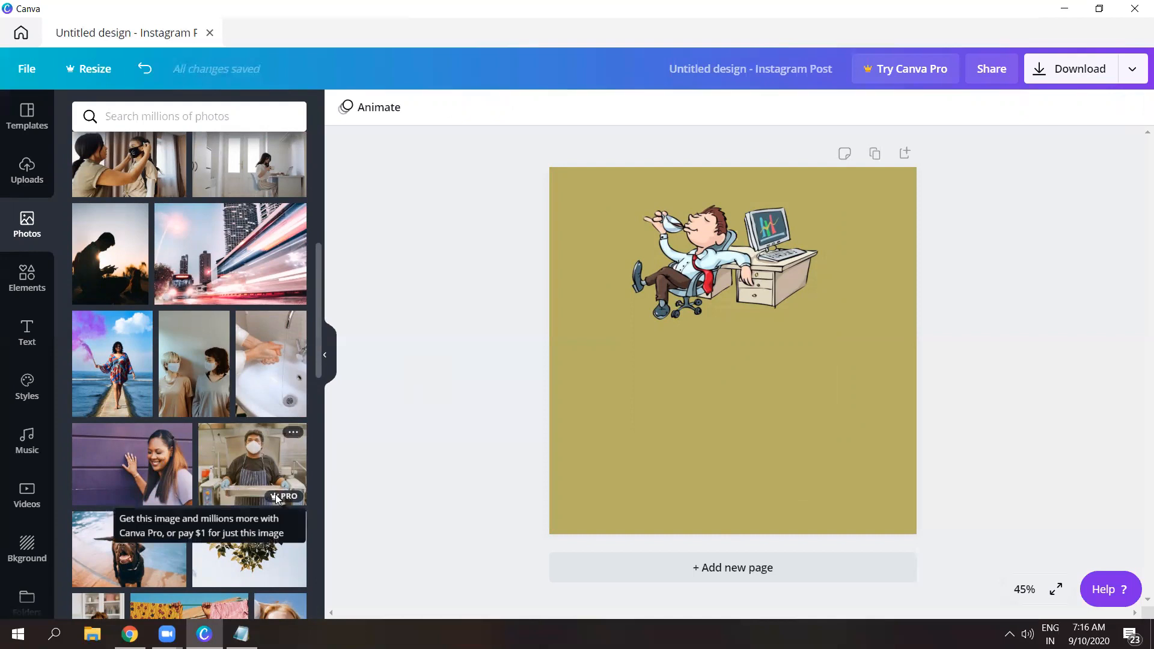
click(160, 467)
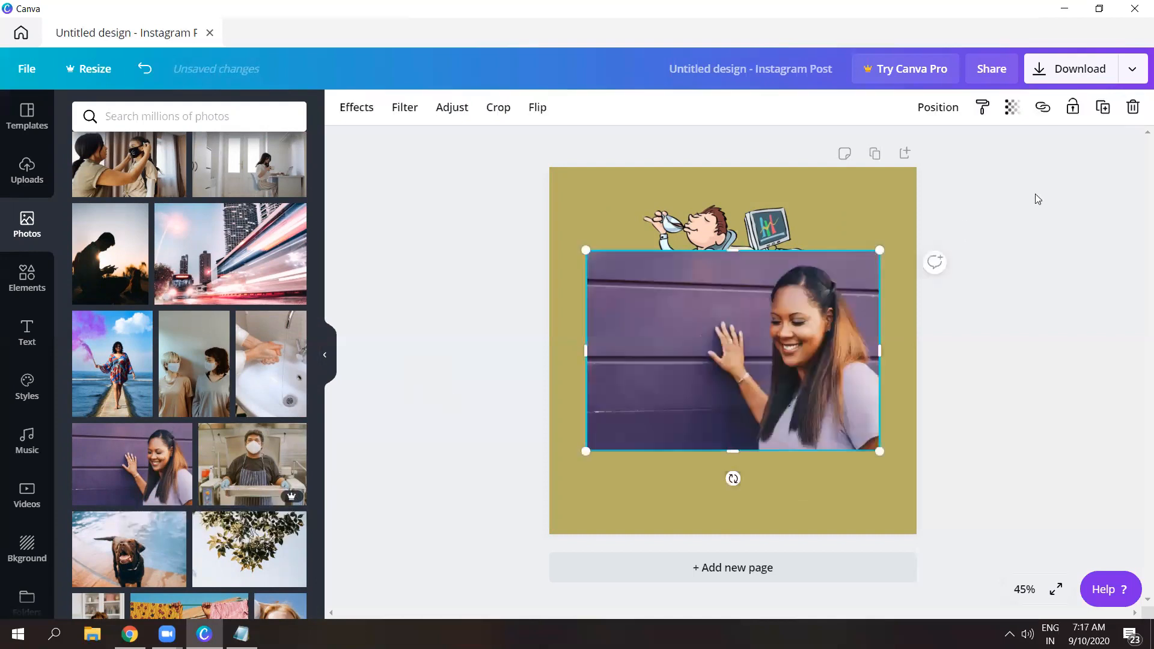
click(1134, 108)
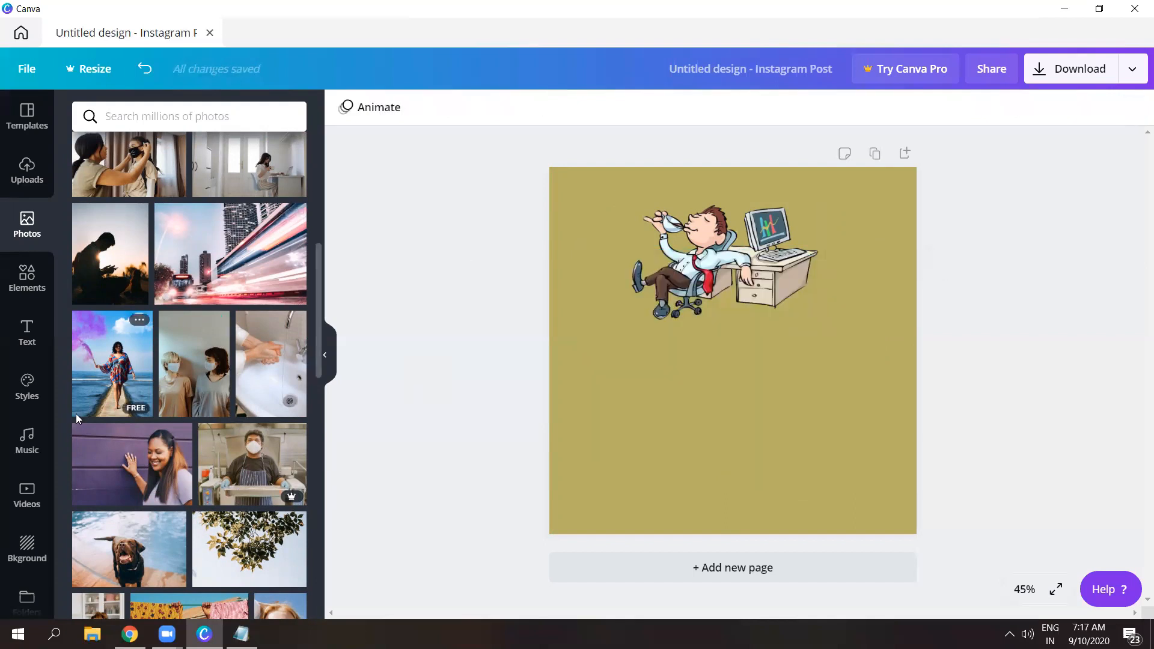
- Browse the elements library, try the round landscape frame on the page and delete it
click(35, 285)
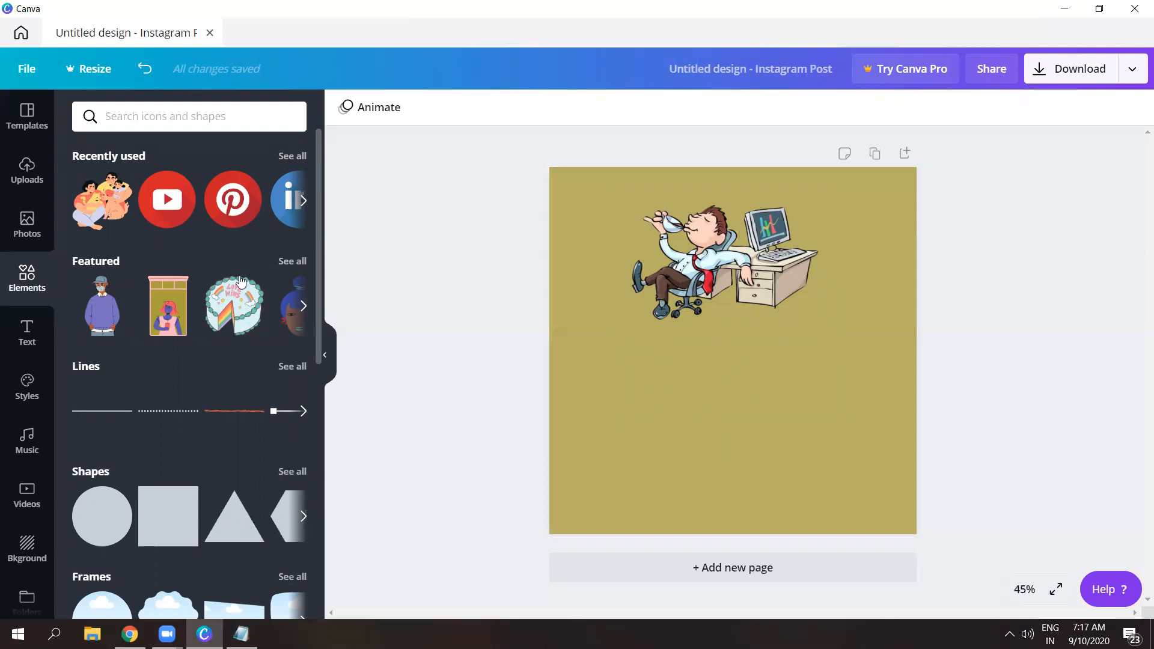
scroll(319, 297, down, 1)
scroll(308, 249, up, 1)
scroll(322, 280, down, 1)
scroll(323, 295, down, 1)
scroll(325, 303, up, 1)
scroll(325, 310, down, 4)
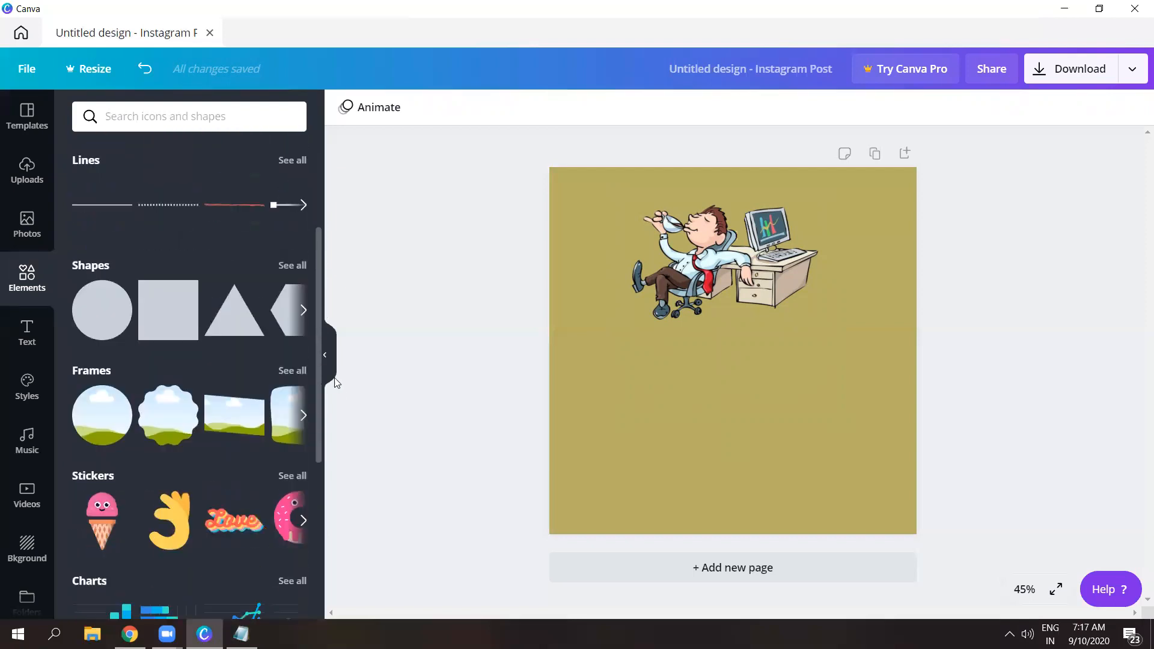
scroll(336, 385, up, 1)
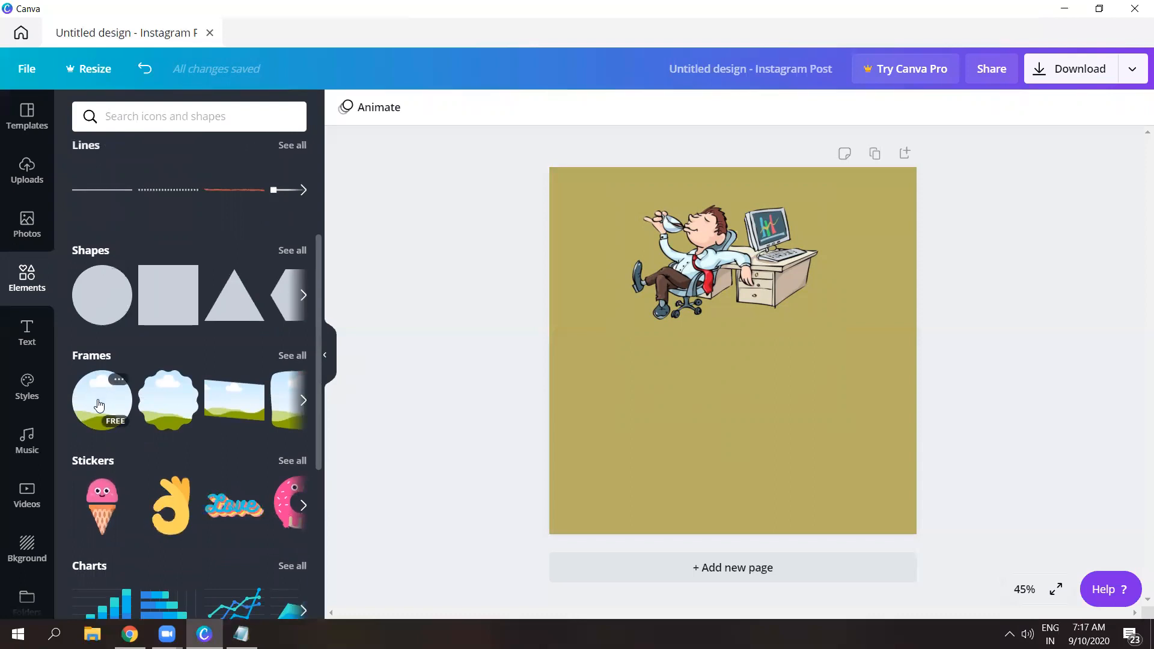
drag(102, 400, 643, 392)
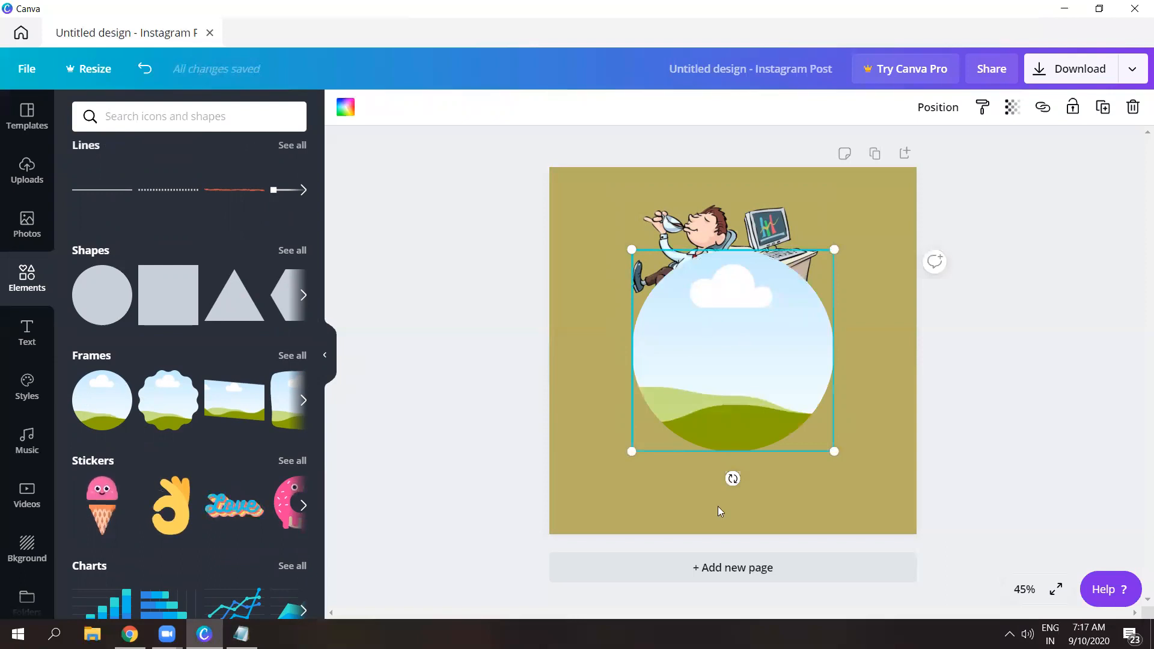
click(1132, 108)
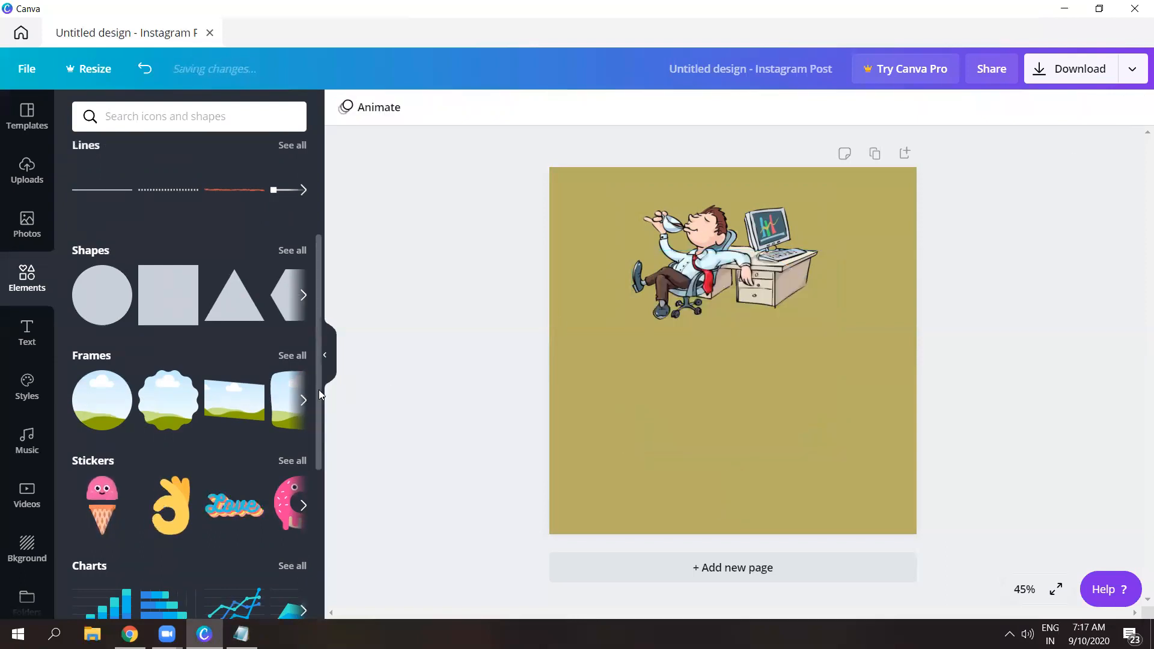
- Examine the charts, grids and gradients among the elements and show the full Gradients collection
scroll(325, 452, down, 3)
scroll(324, 452, down, 5)
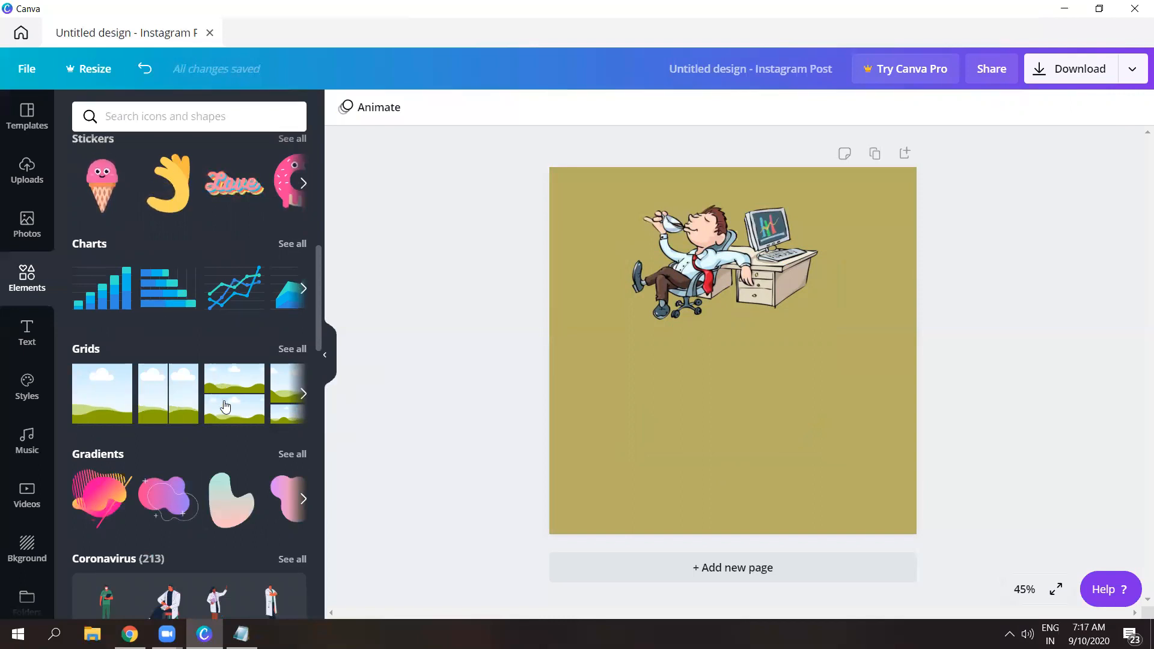
scroll(319, 371, down, 3)
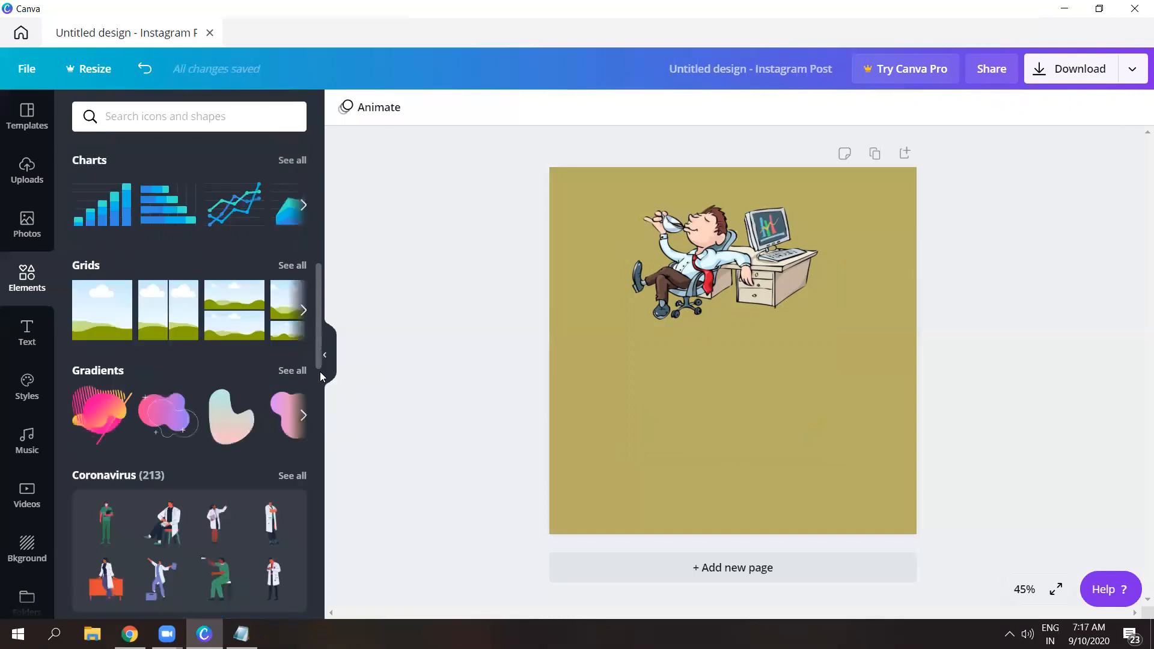
click(323, 378)
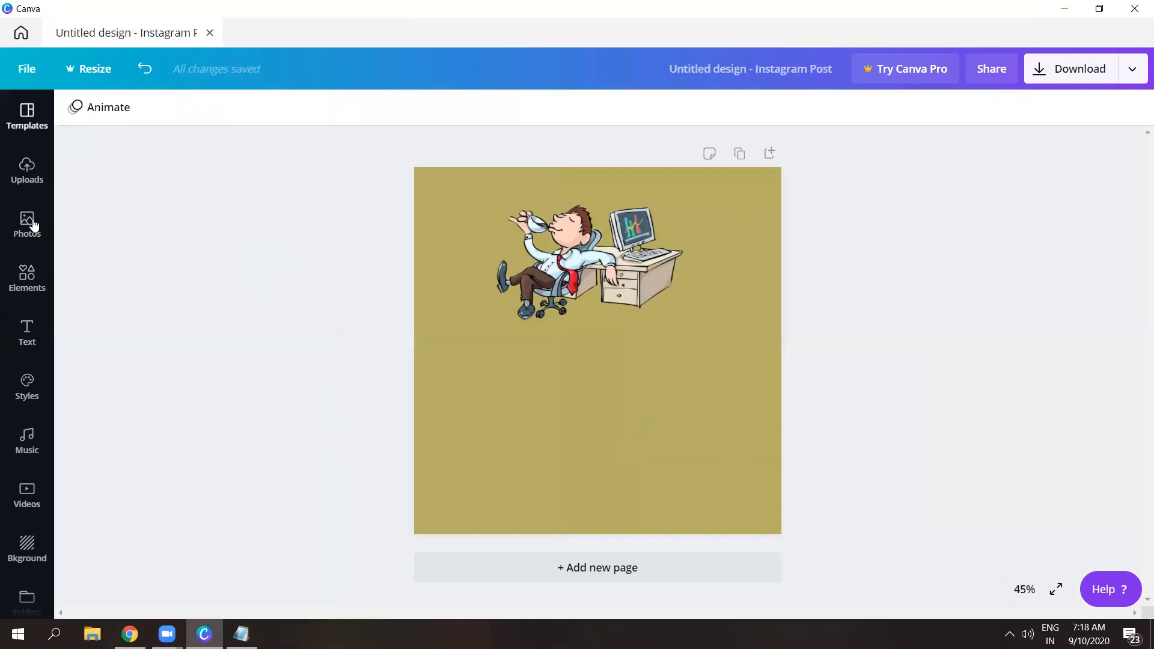
click(35, 271)
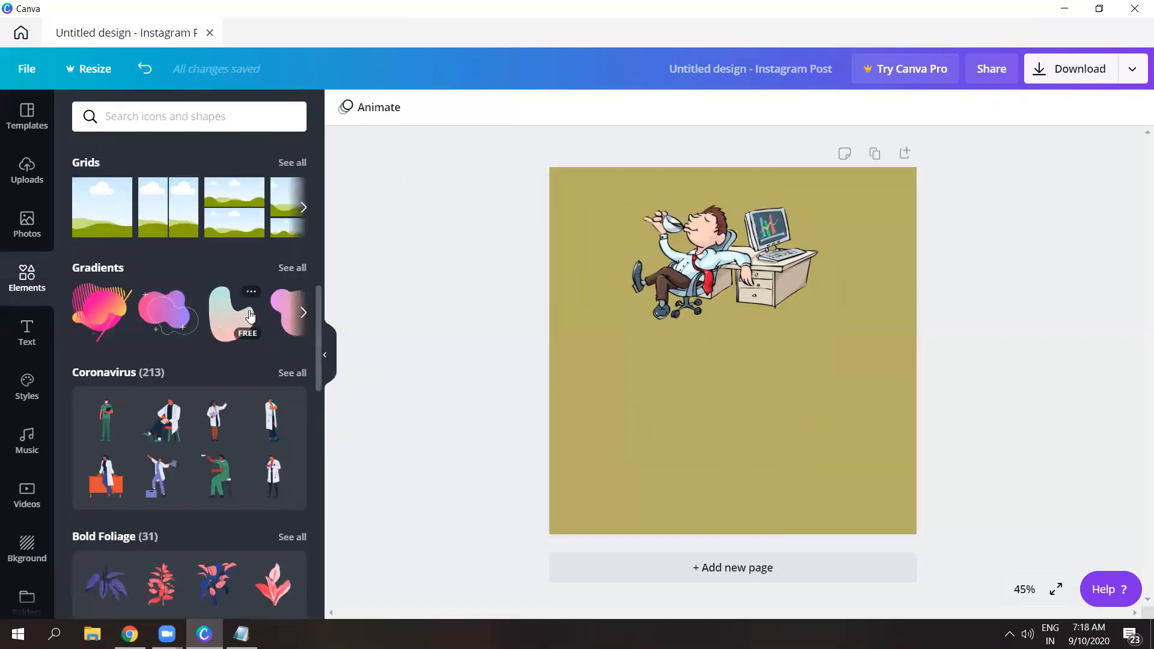
click(296, 268)
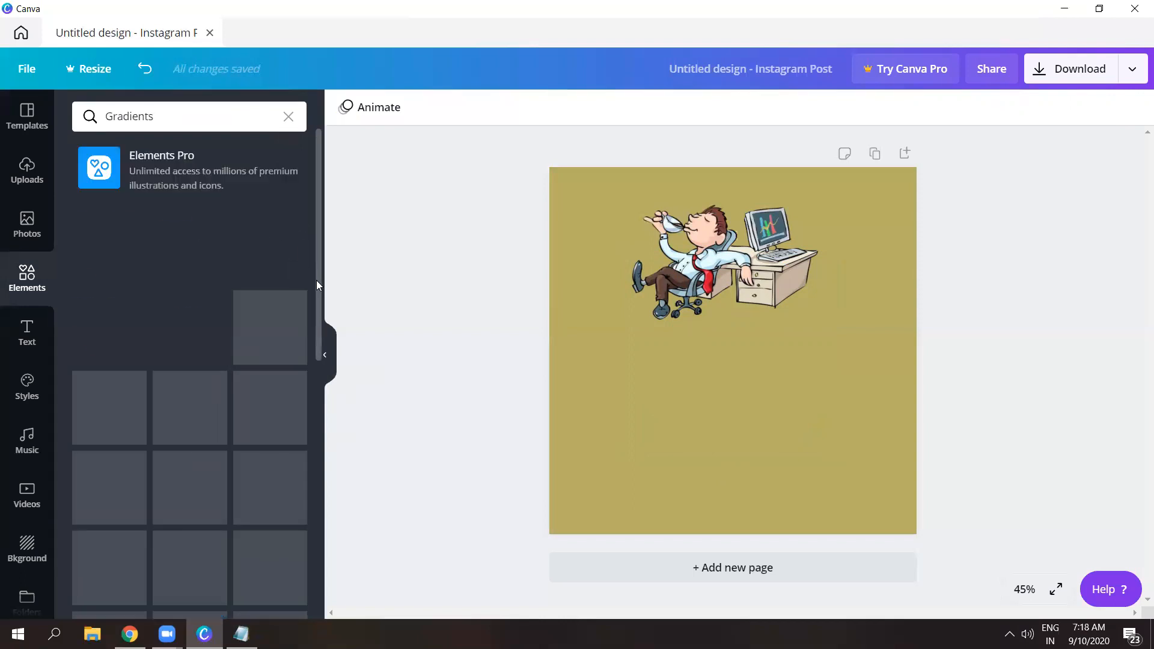
- Add the peach-to-pink brush stroke from the Gradients collection, move it to the lower part of the page and widen it
drag(317, 281, 345, 591)
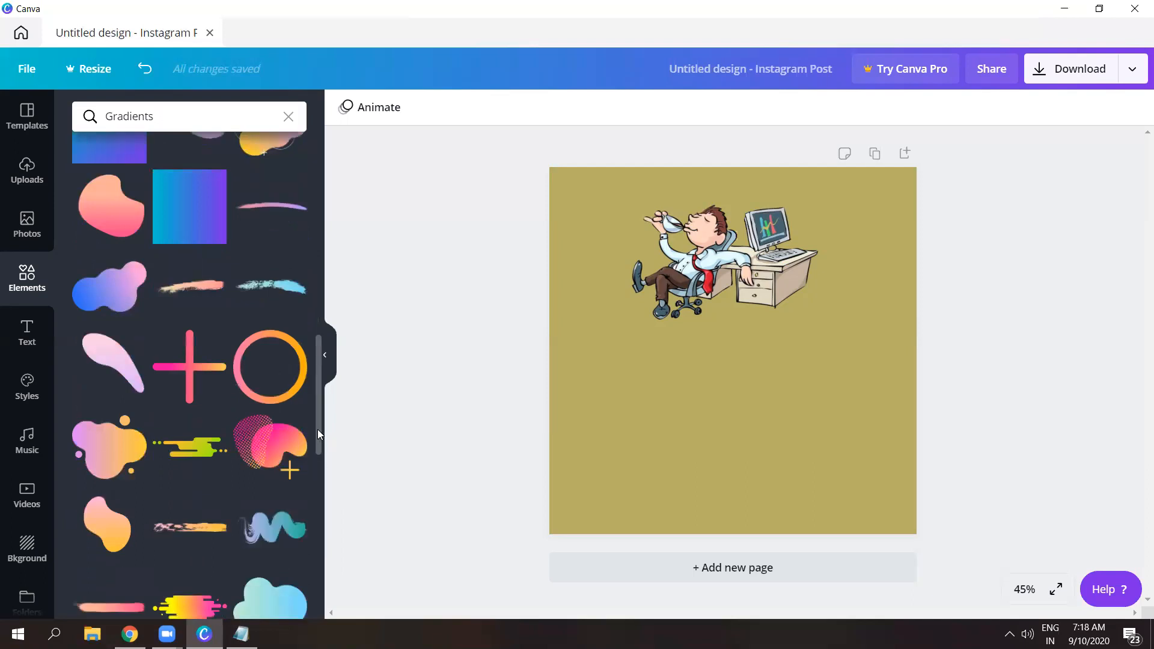
drag(317, 433, 319, 469)
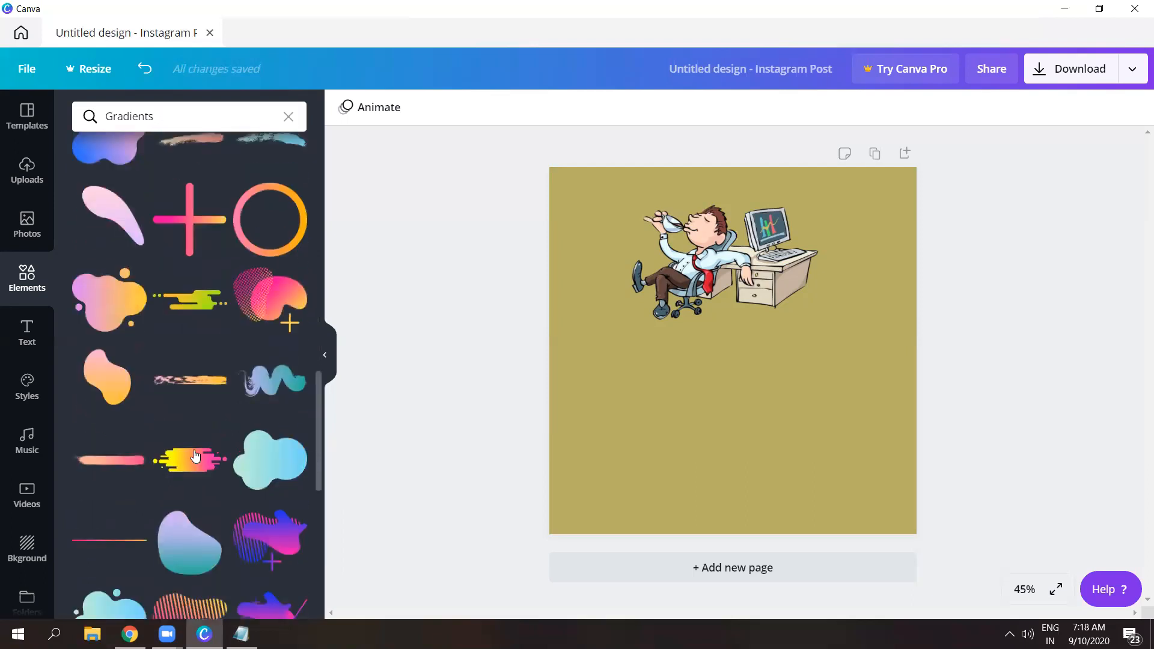
click(130, 462)
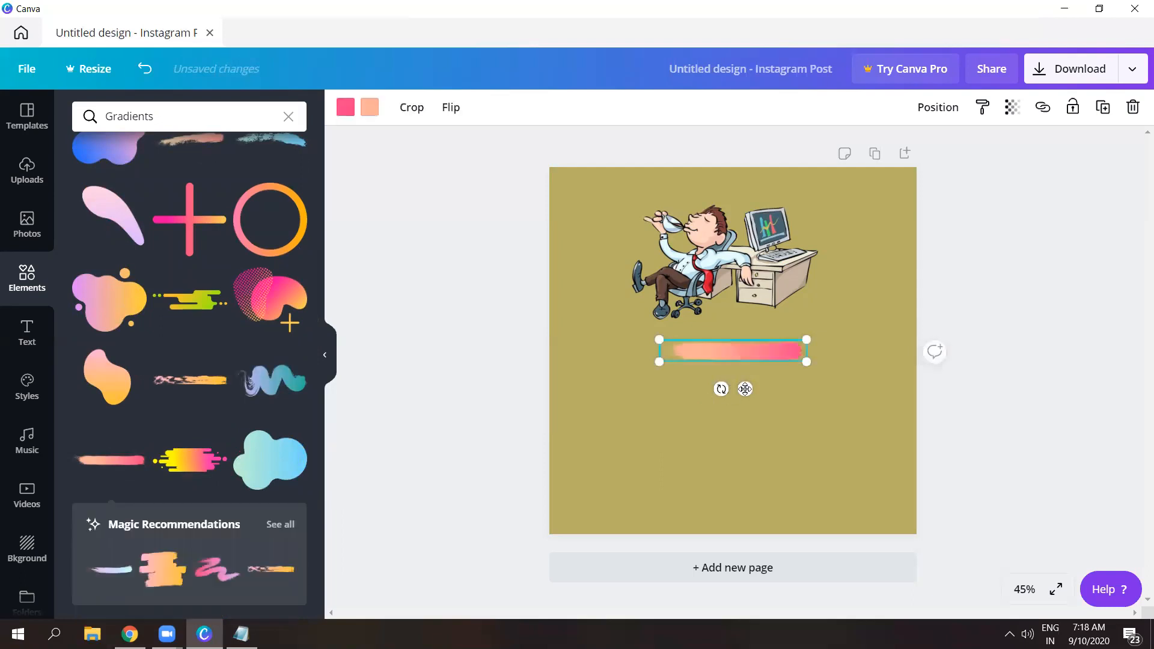
drag(745, 389, 745, 473)
drag(820, 413, 868, 406)
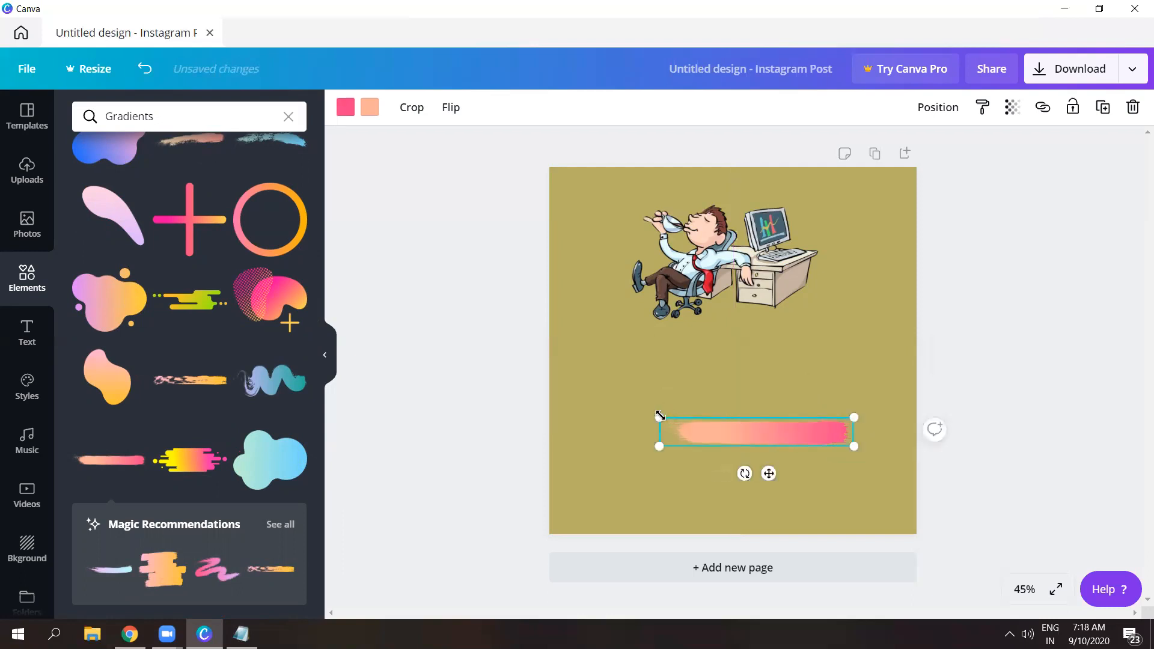
drag(637, 401, 608, 393)
click(385, 365)
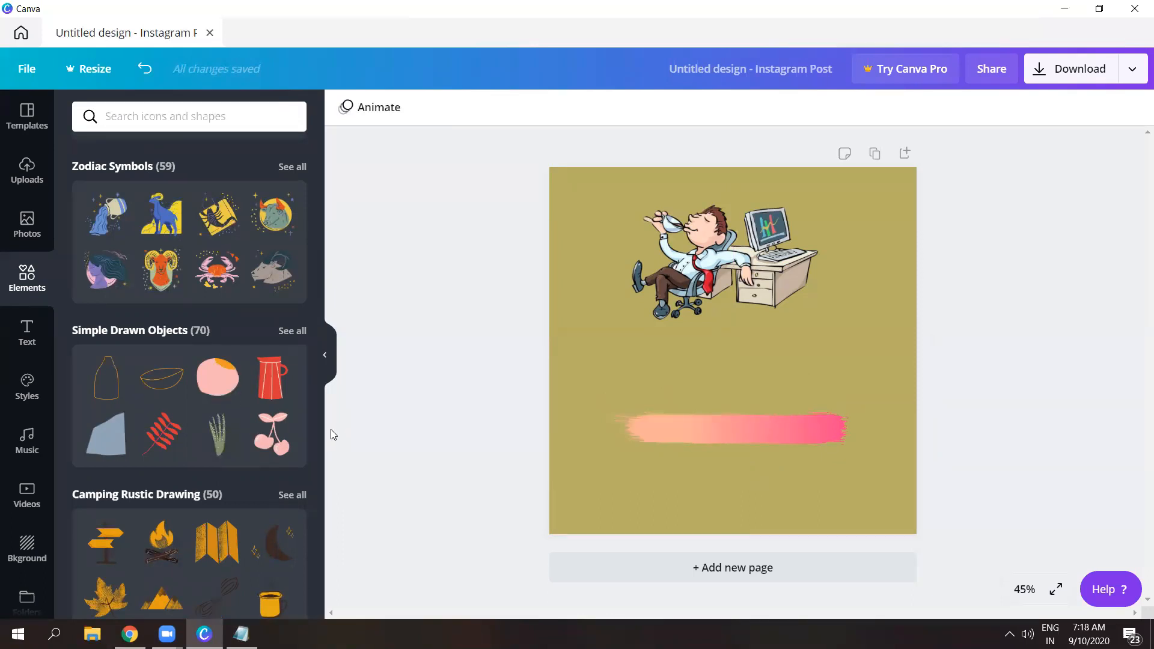
- Add the pink and purple flower cluster from Sketchy Flowers and place it small in the page's upper-left corner
drag(320, 412, 321, 446)
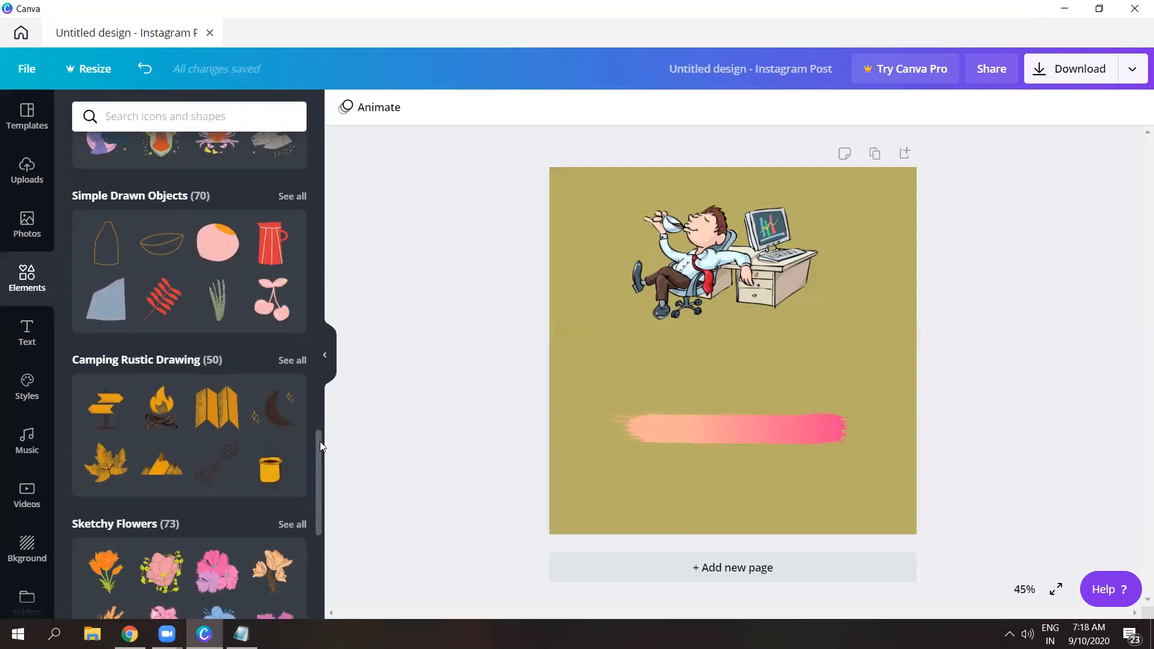
scroll(320, 448, down, 4)
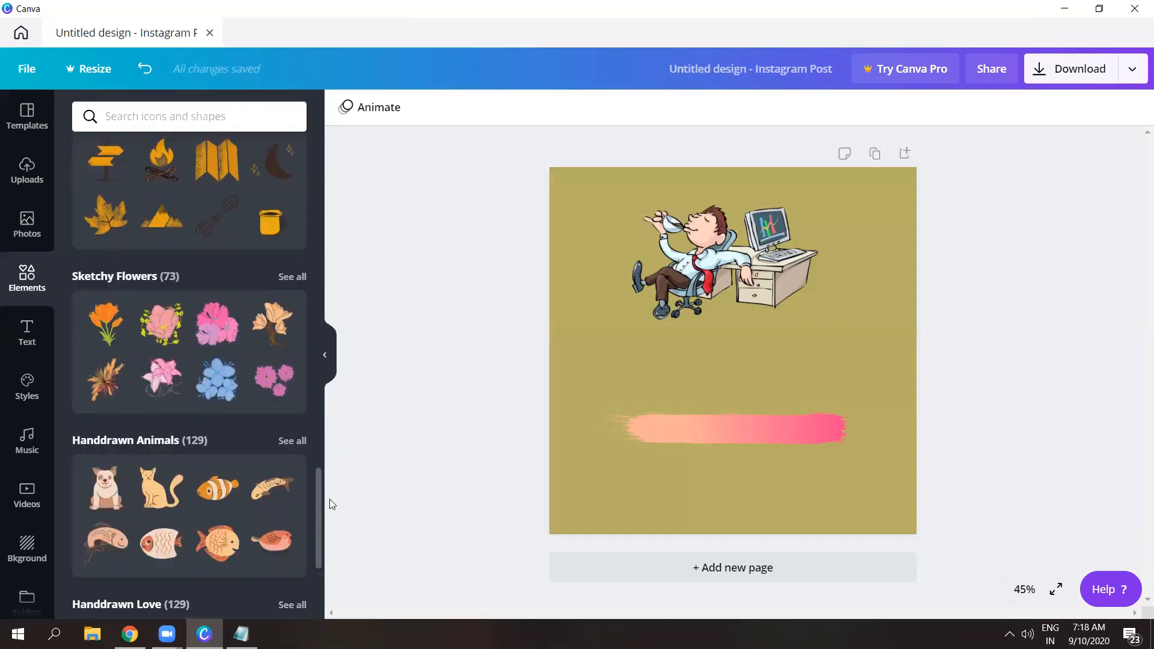
click(222, 305)
drag(805, 277, 604, 198)
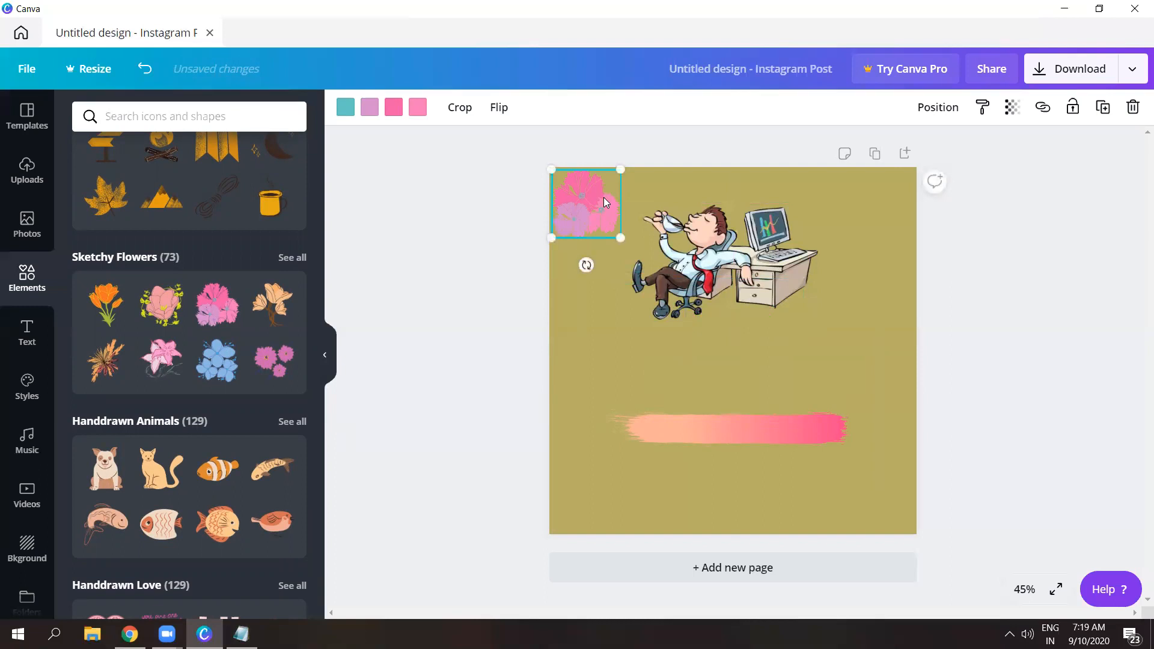
click(456, 220)
click(563, 209)
click(494, 179)
click(589, 210)
- Recolour the flower cluster: light pink to dark grey, darker pink to red and lilac to dark blue
click(417, 107)
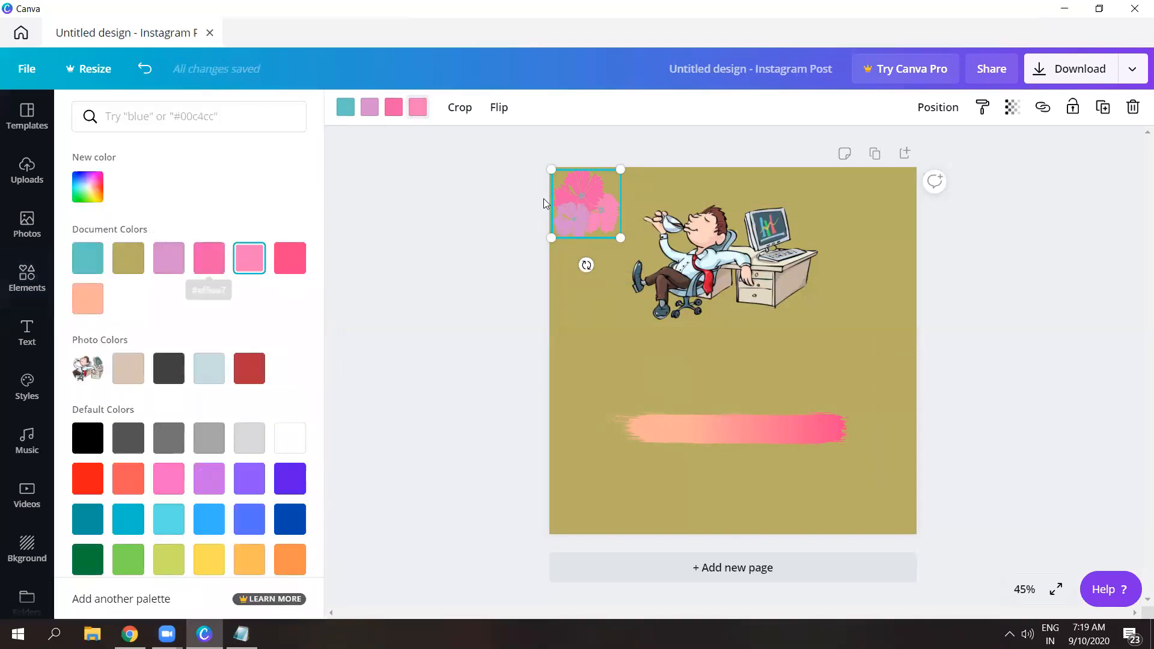
click(420, 108)
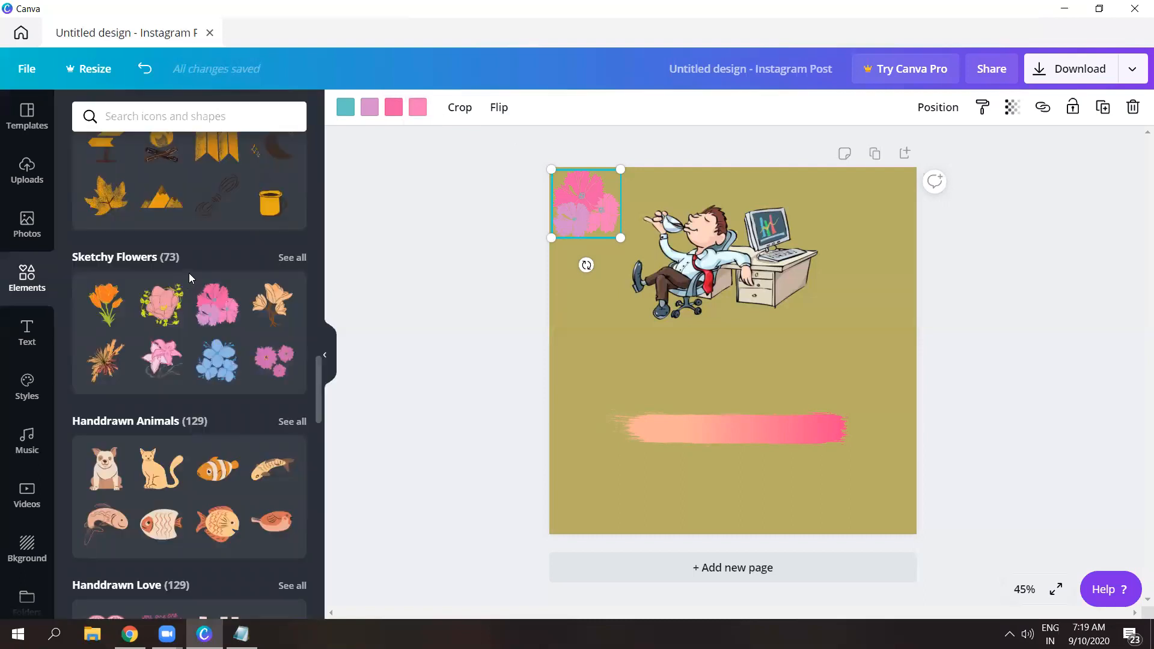
click(418, 108)
click(169, 374)
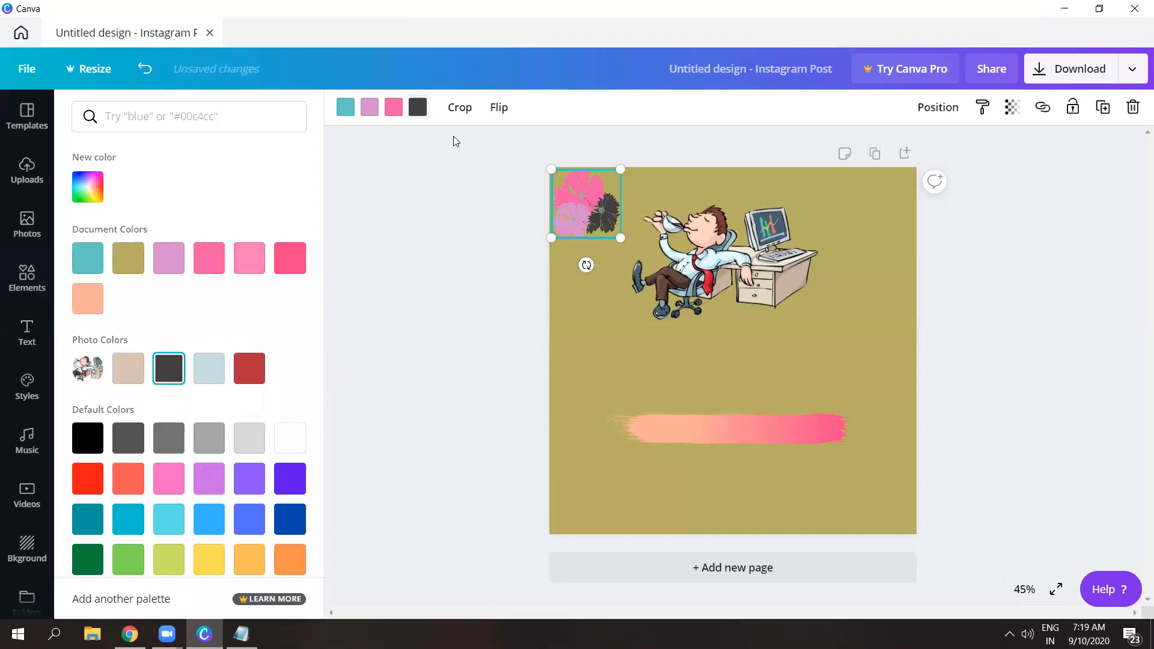
click(394, 107)
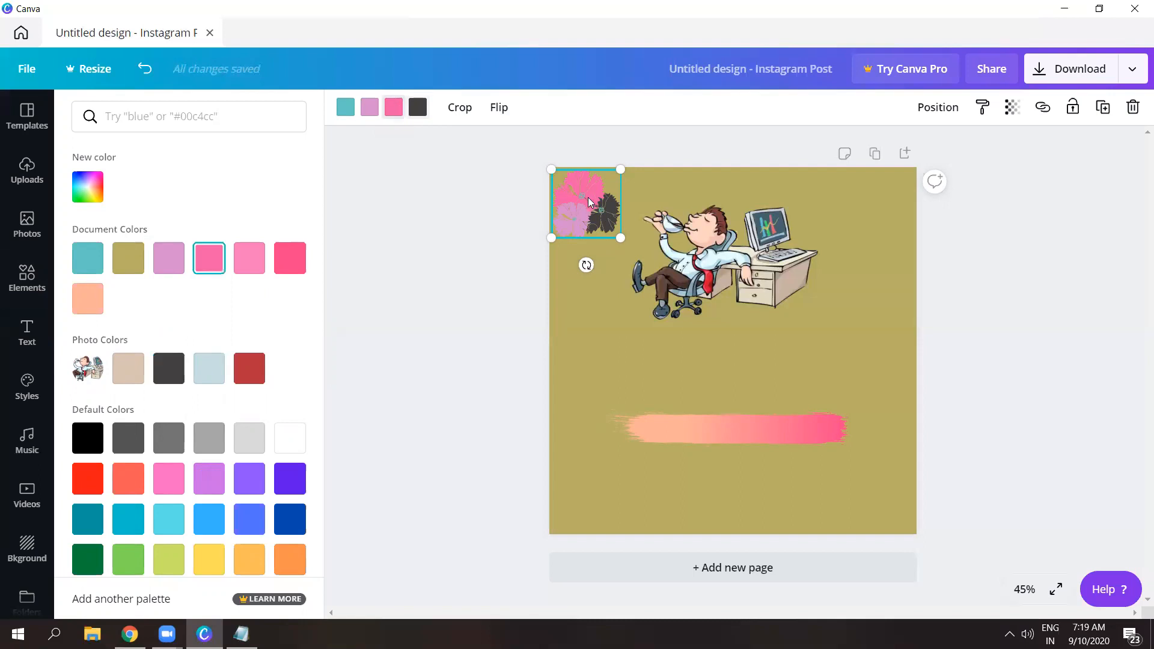
click(260, 370)
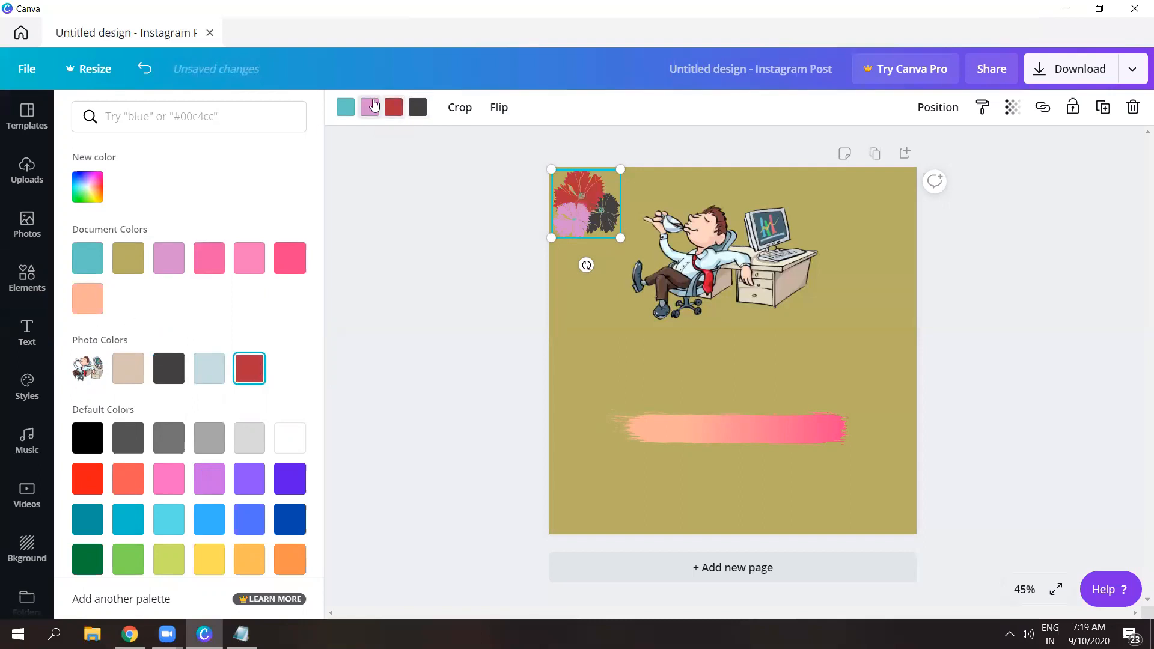
click(198, 477)
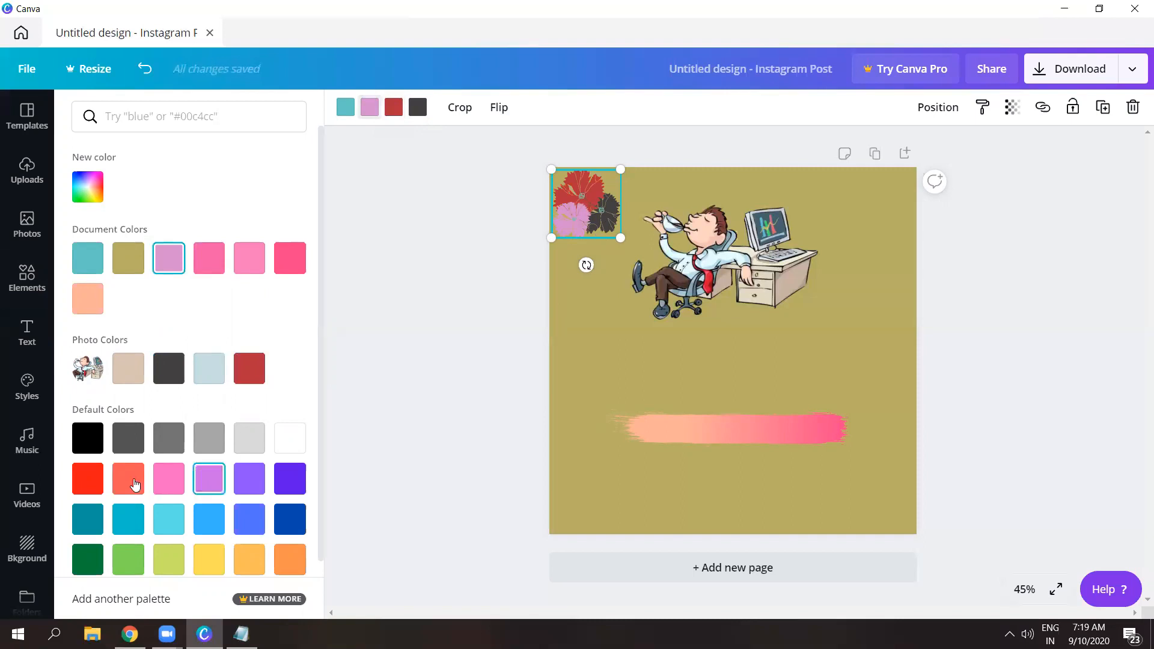
click(293, 512)
click(397, 384)
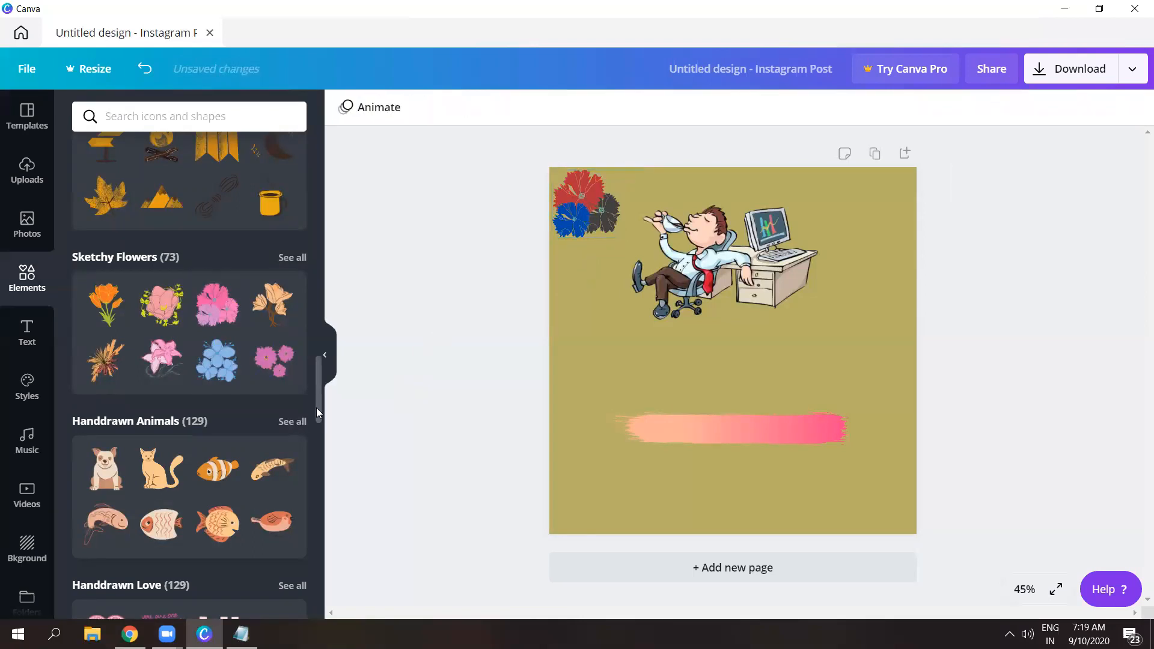
- Browse the remaining element collections and search the elements for "arrow"
scroll(303, 417, down, 4)
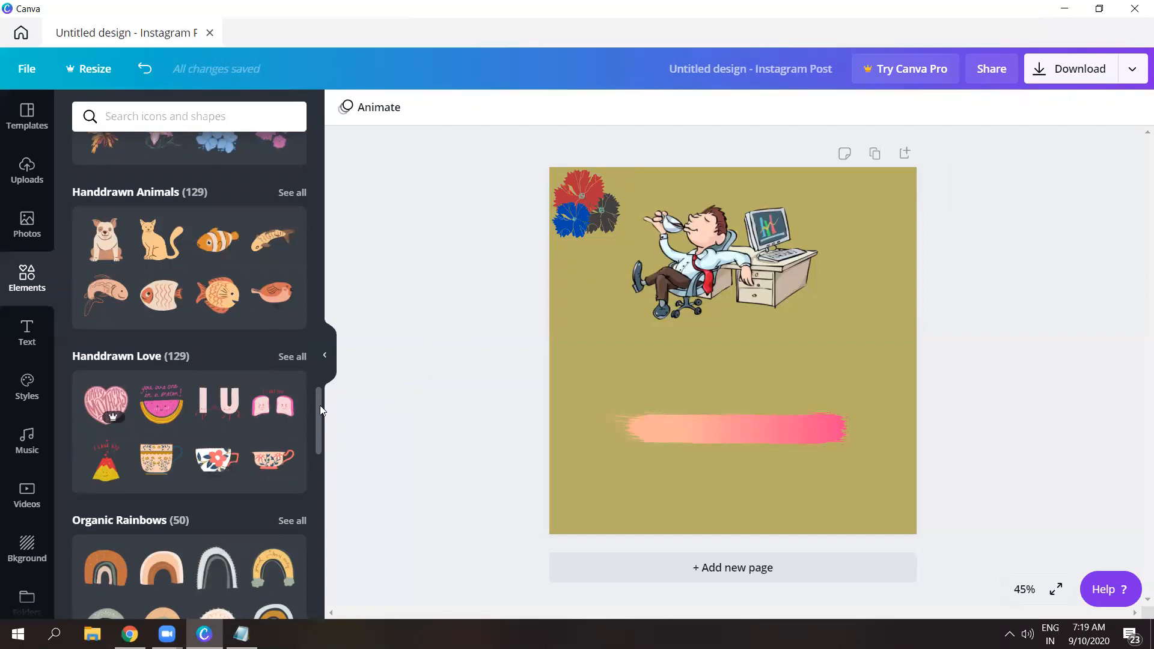
scroll(320, 405, down, 10)
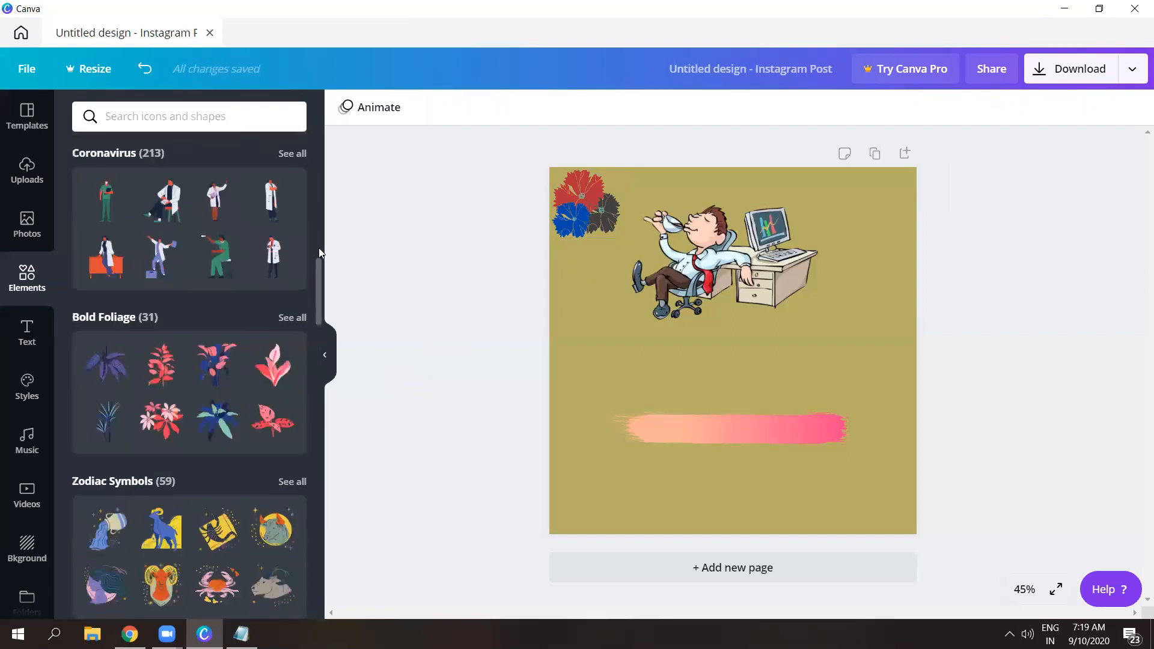
scroll(319, 247, up, 12)
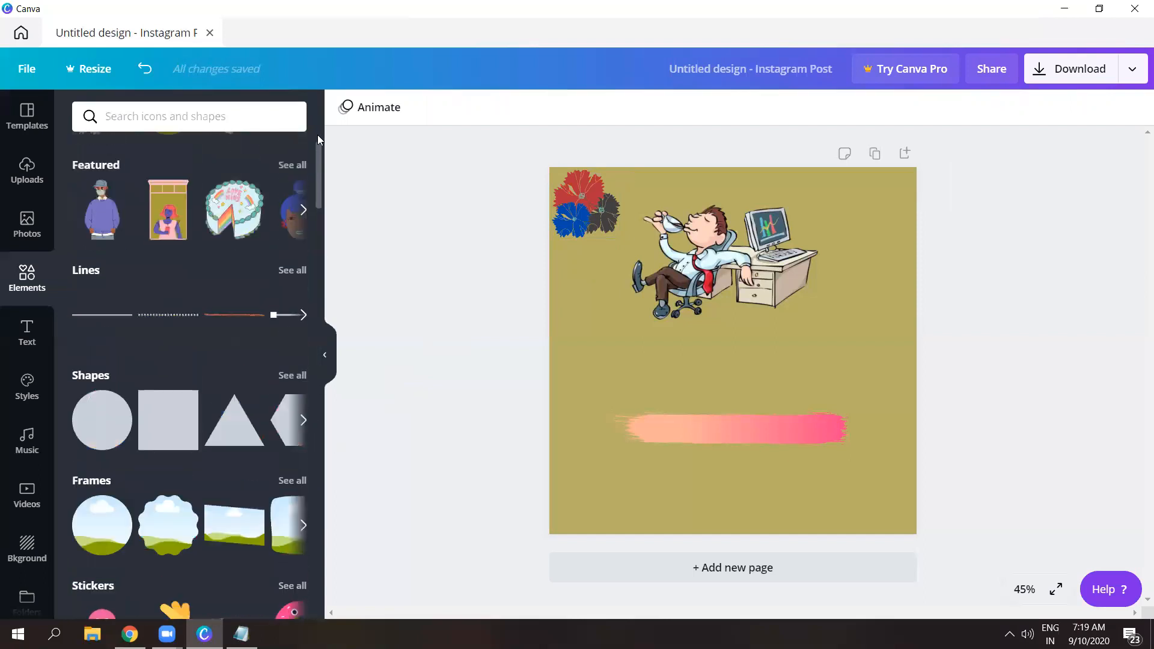
scroll(319, 135, up, 2)
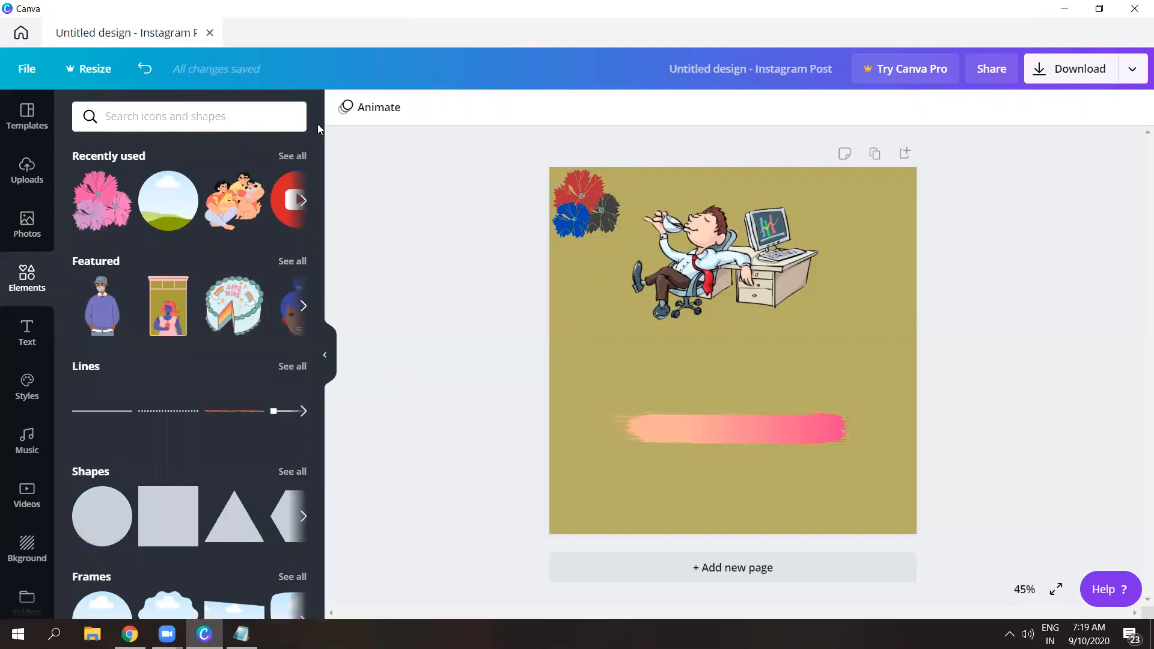
click(279, 111)
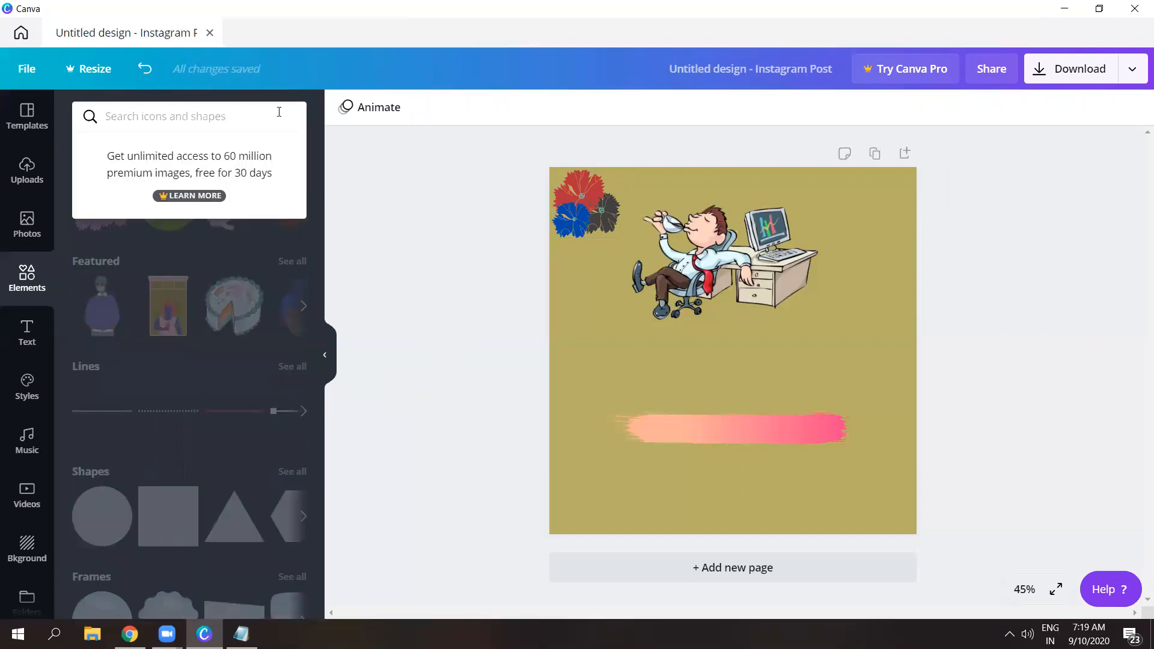
text(arrow)
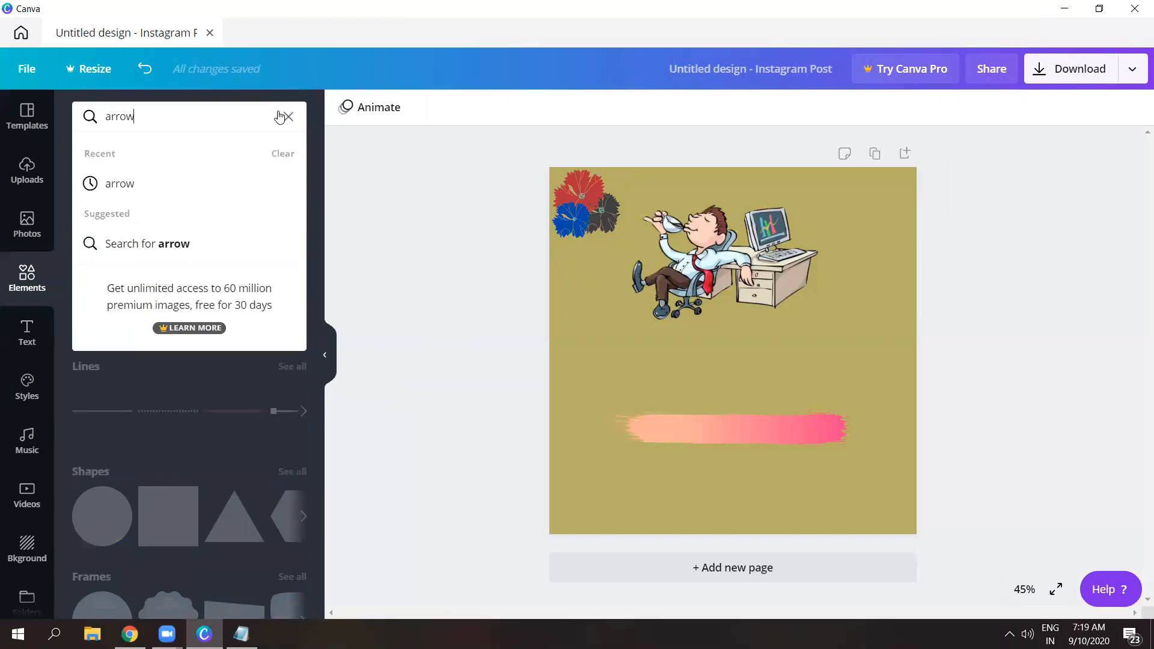
key(Return)
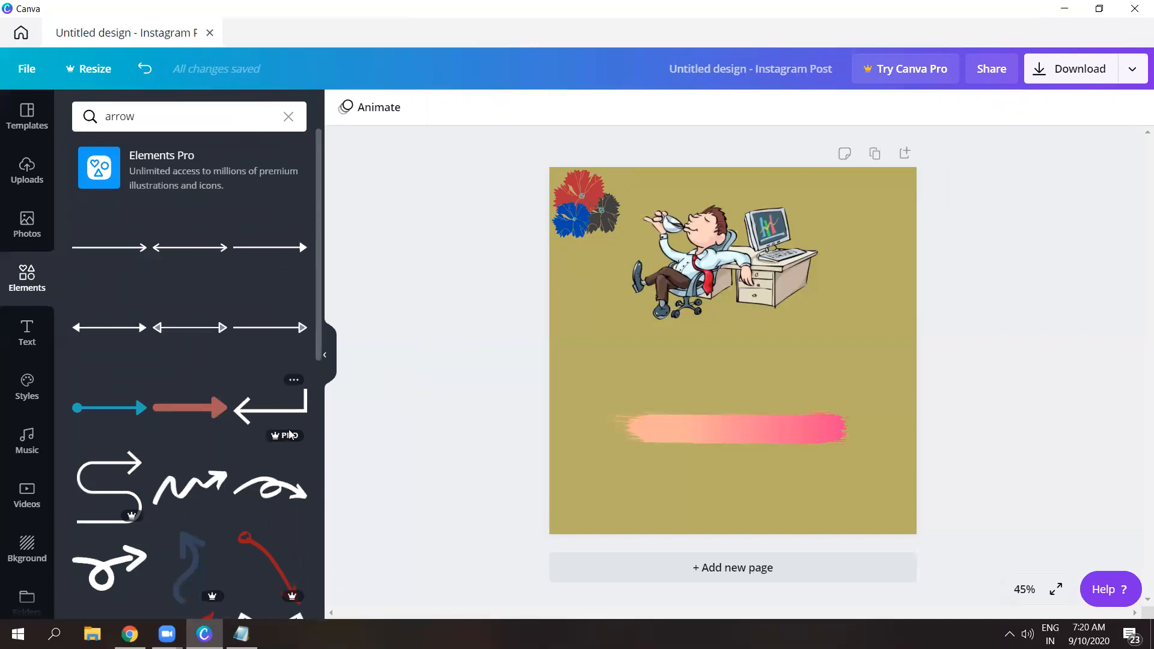
- Add the arrow with the outlined triangular head, shrink it and stand it pointing down from the office worker to the brush stroke
click(257, 331)
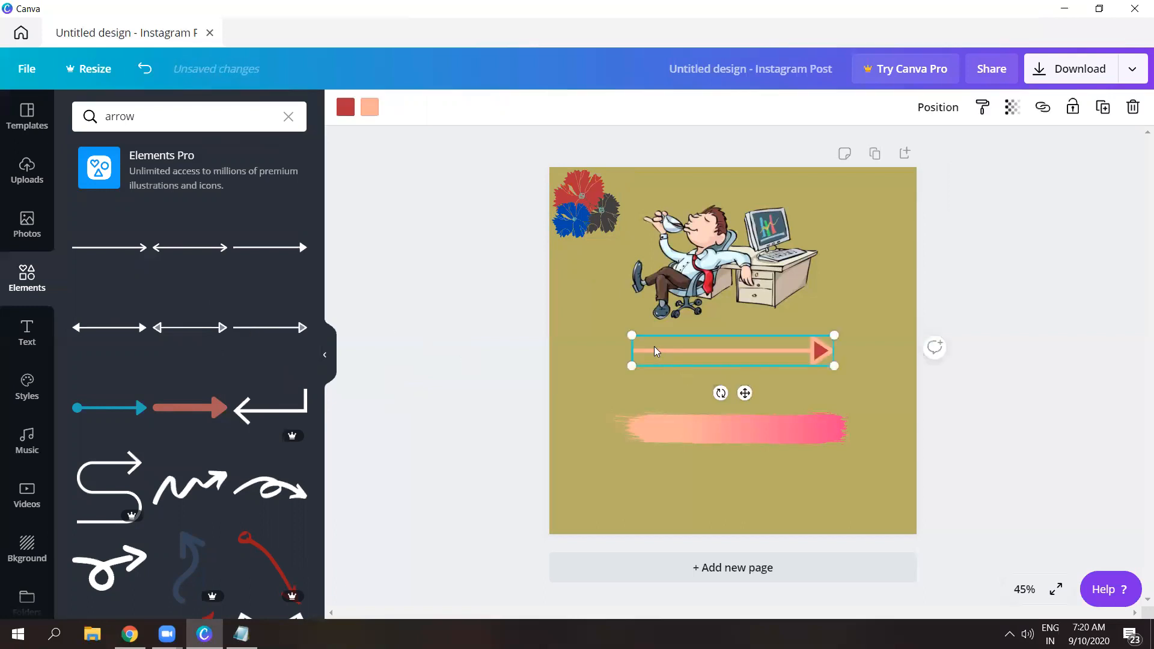
drag(631, 335, 731, 341)
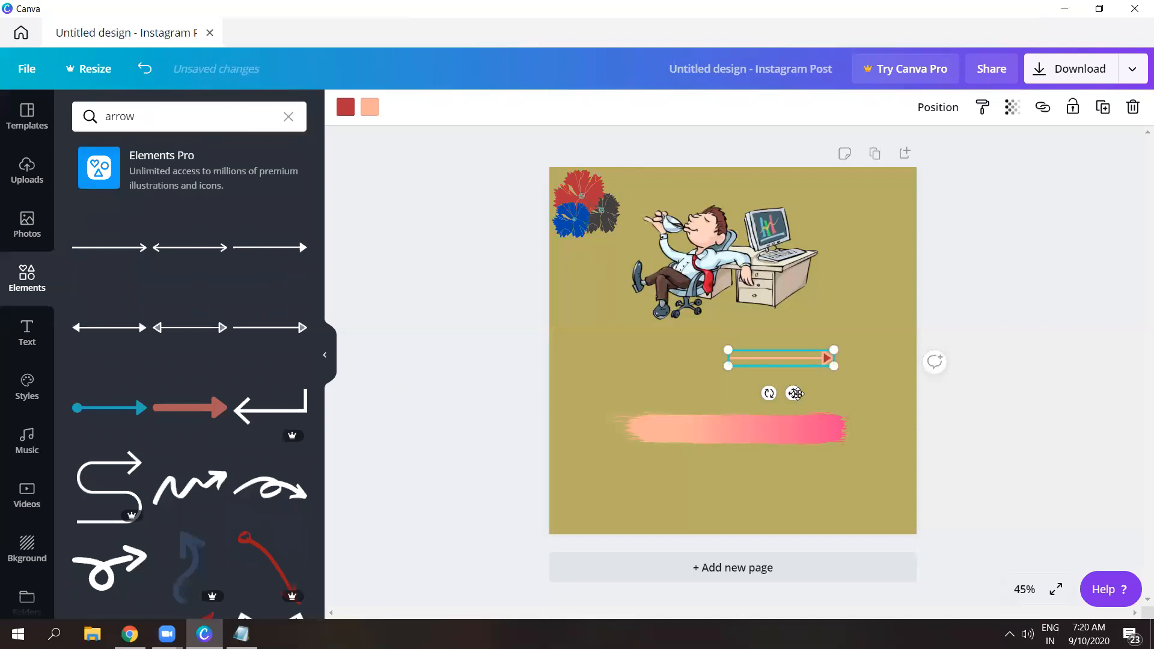
drag(795, 393, 700, 360)
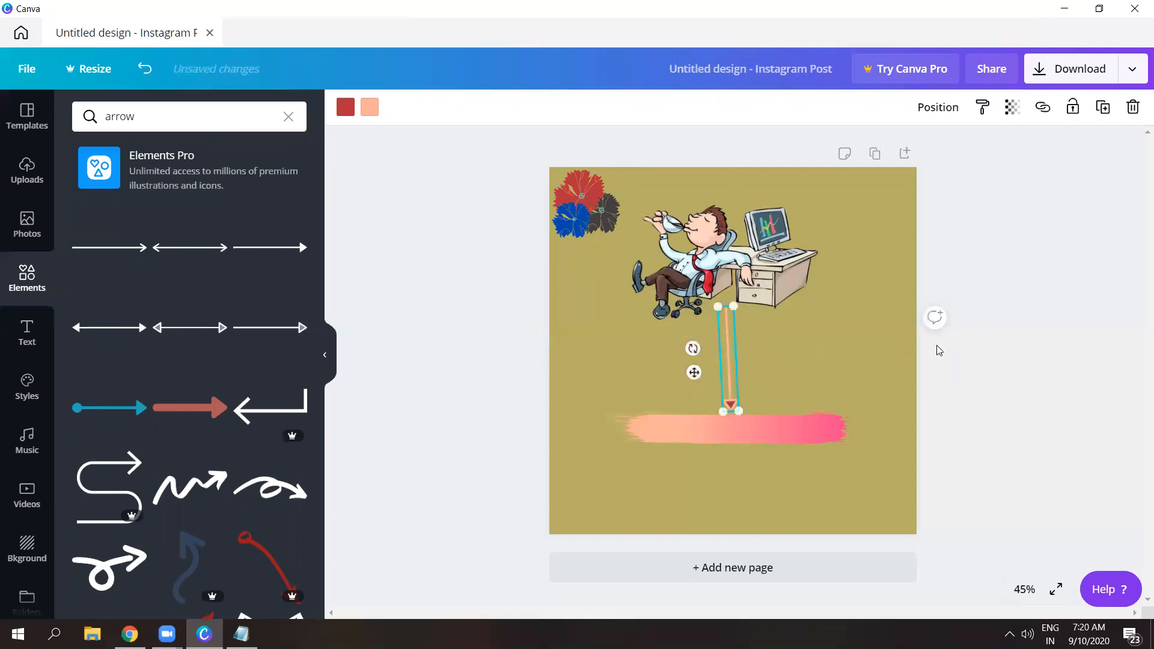
click(980, 338)
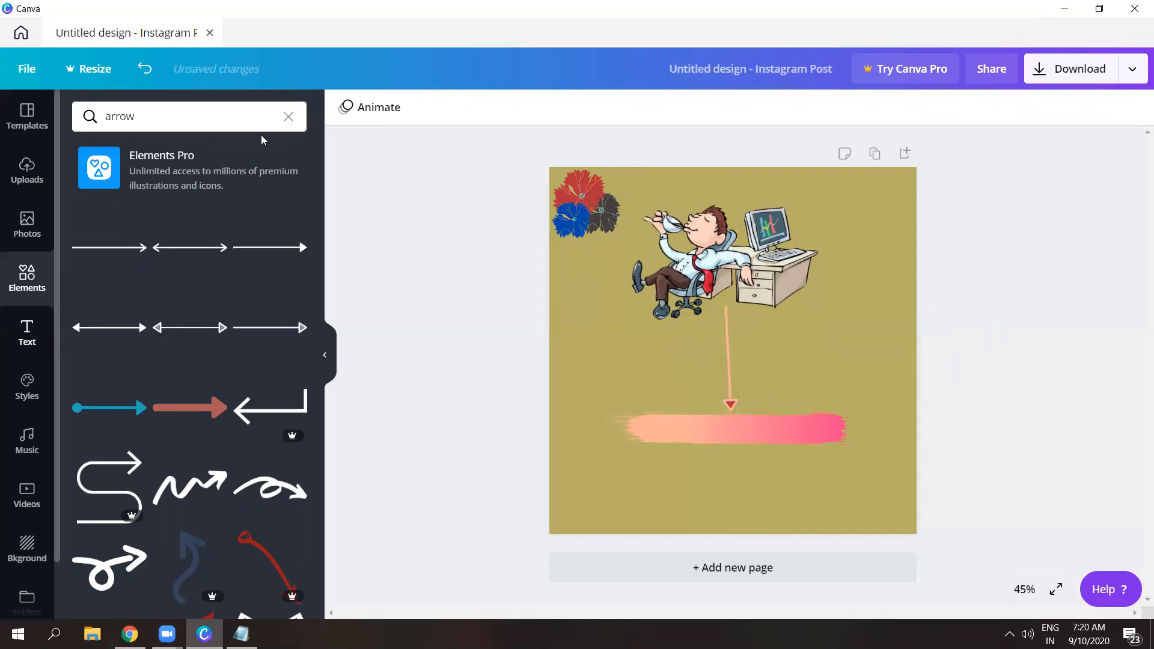
click(288, 118)
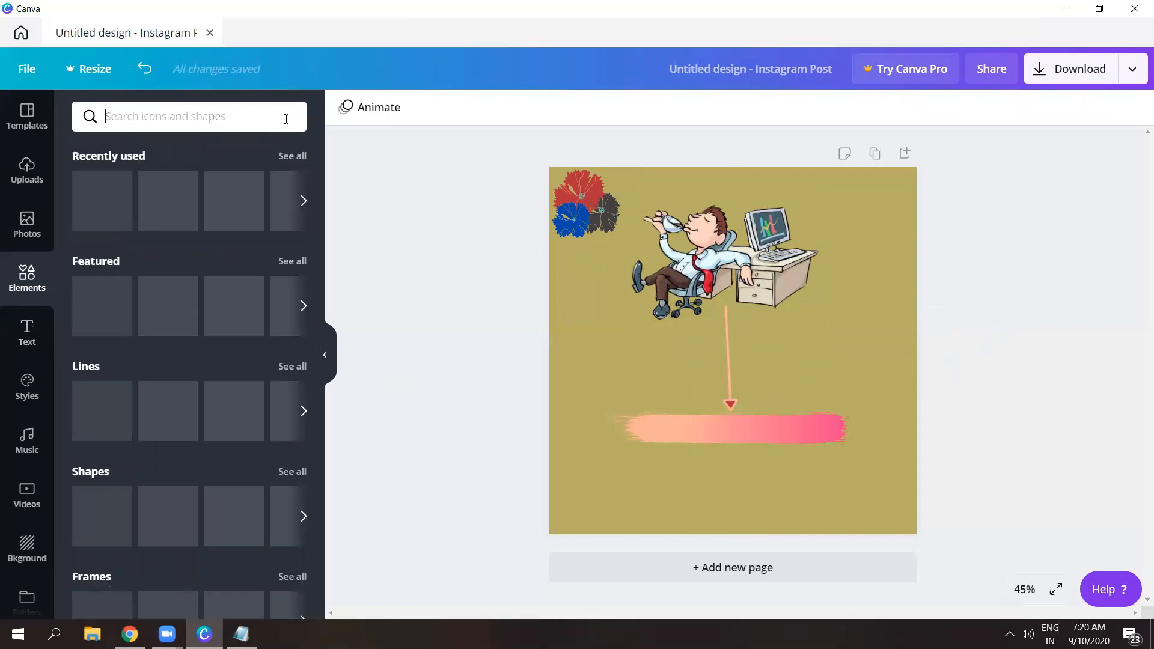
- Try the "Thank you!" font combination, replace "you!" with "asdgyu sgd" and delete both text elements
click(28, 335)
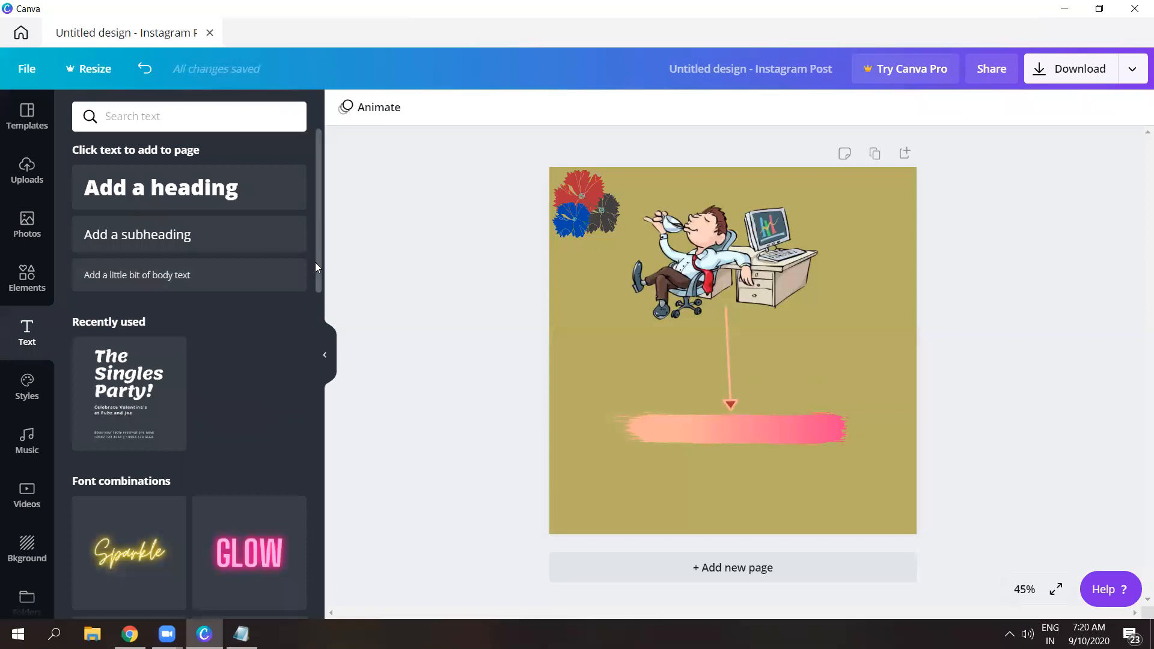
drag(317, 265, 333, 384)
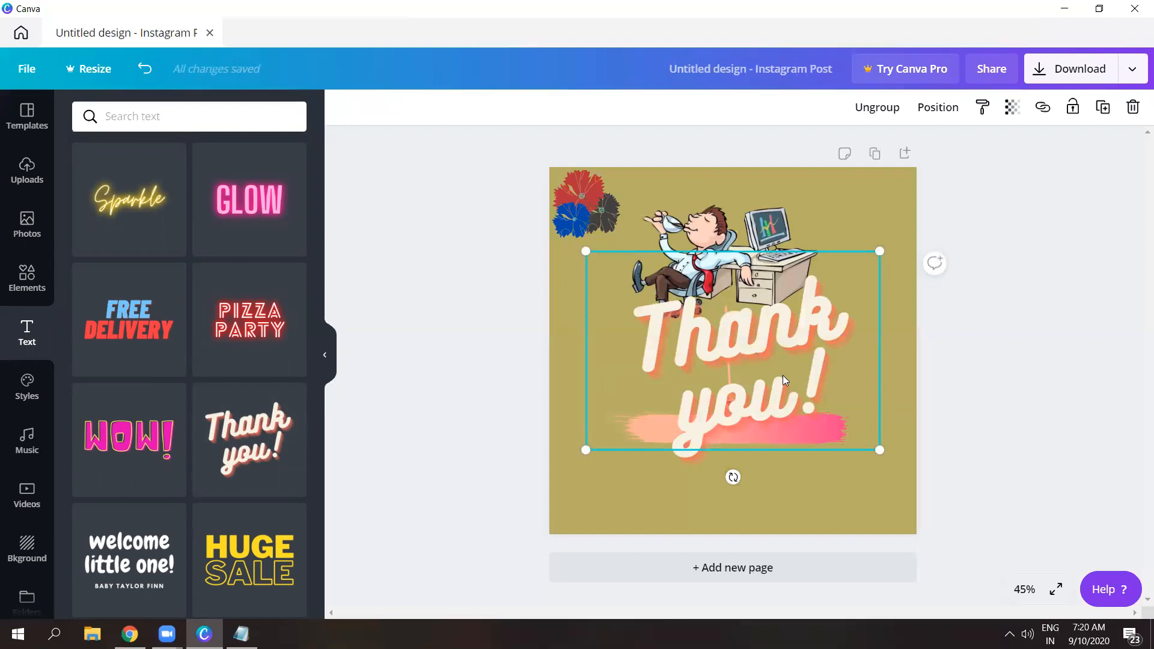
double_click(782, 375)
text(asdgyu sgd)
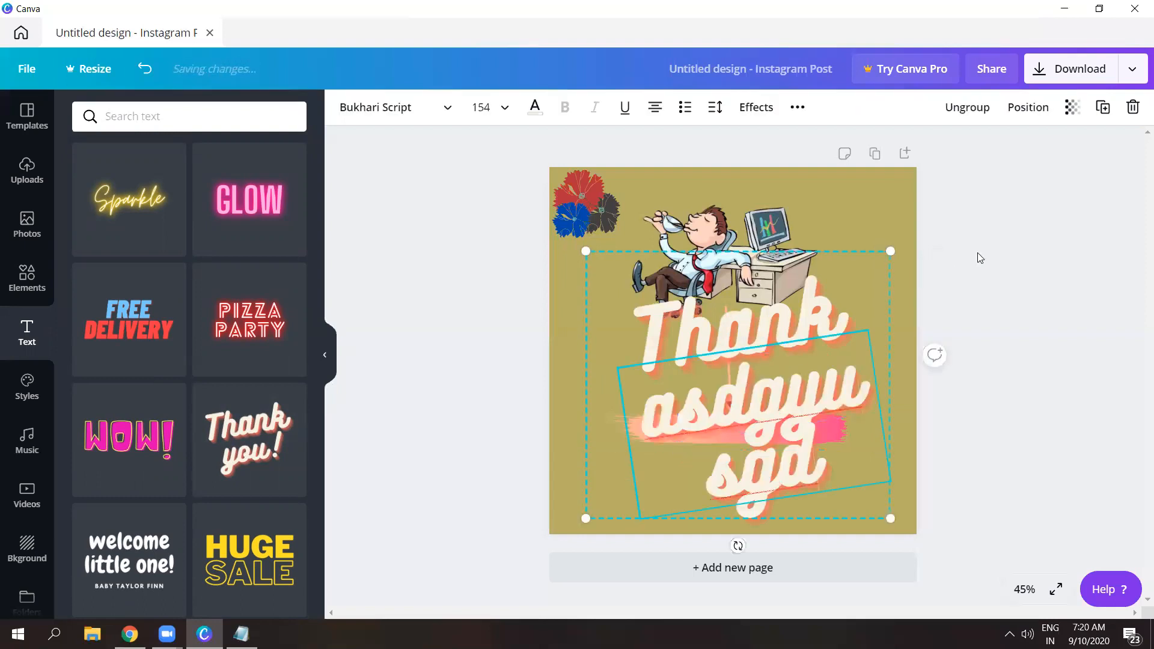
click(1133, 107)
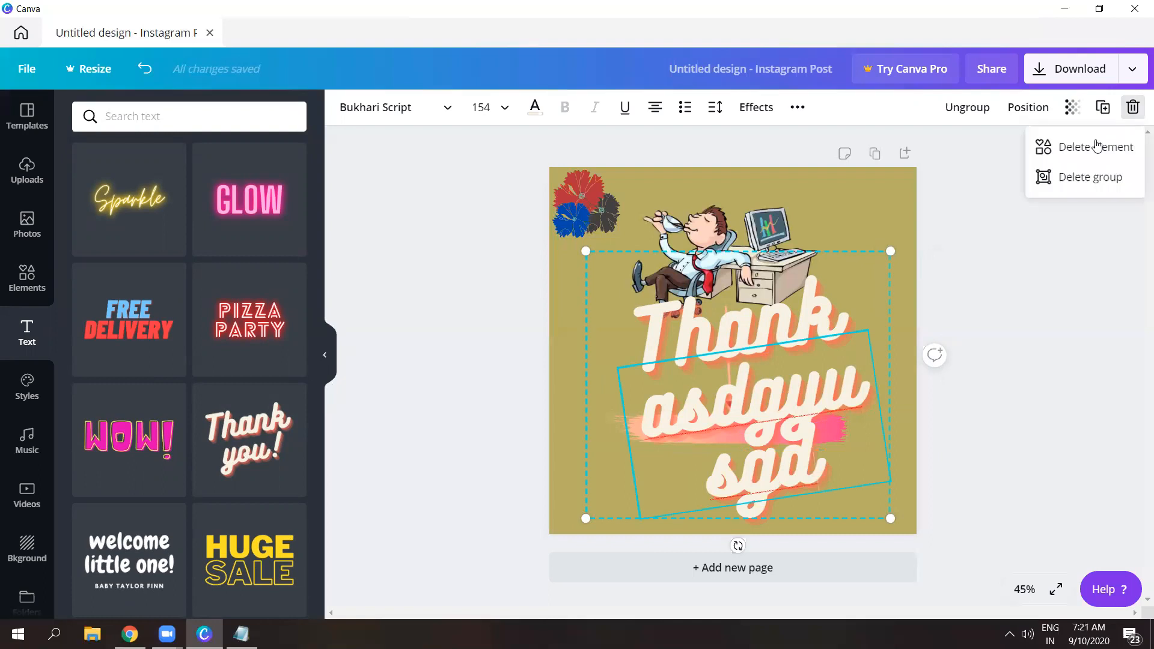
click(1095, 147)
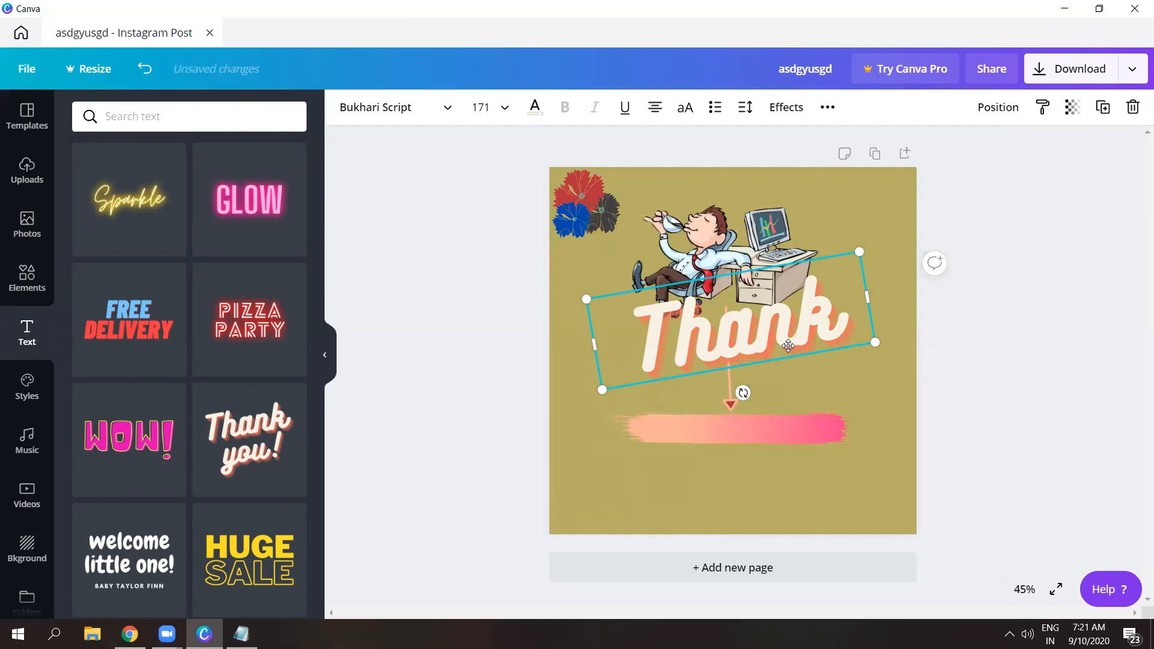
drag(787, 345, 786, 367)
click(1133, 108)
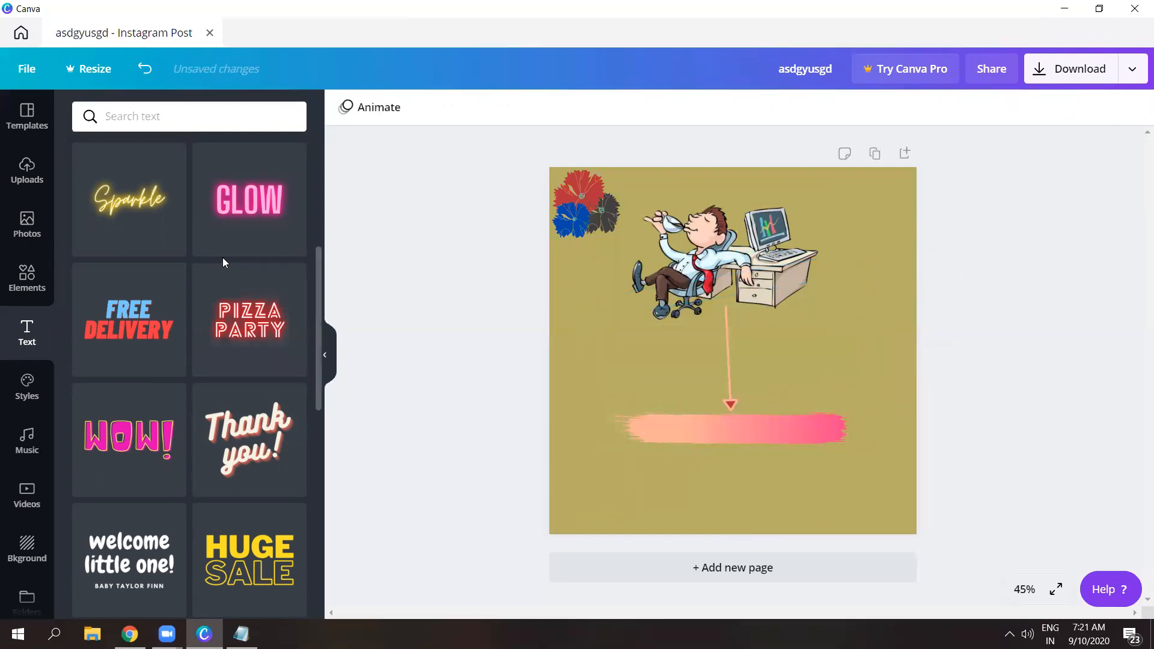
- Add a body text box and move it onto the pink brush stroke
drag(318, 319, 325, 254)
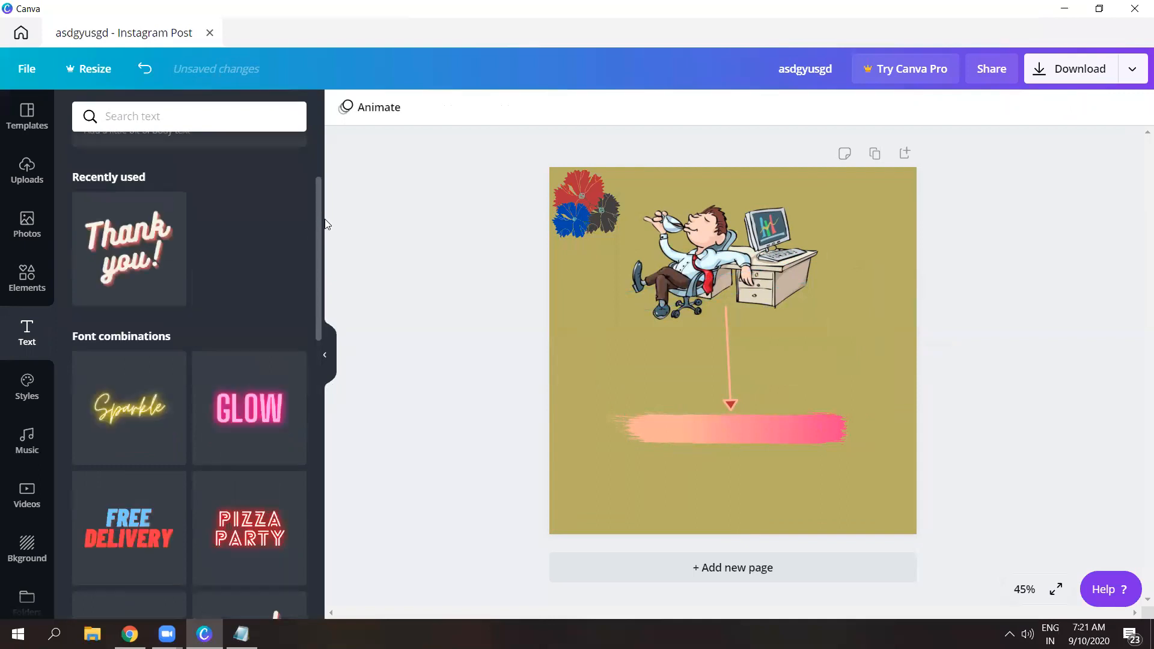
scroll(323, 219, up, 3)
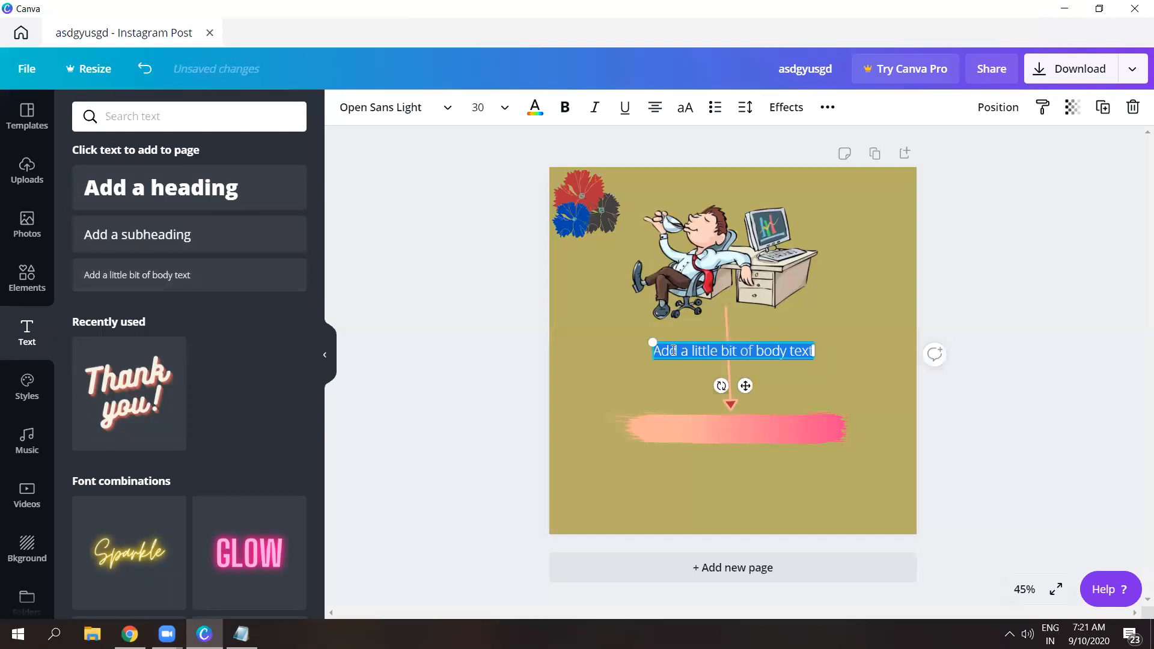
mouse_move(745, 385)
mouse_down()
mouse_move(740, 445)
mouse_move(751, 463)
mouse_up()
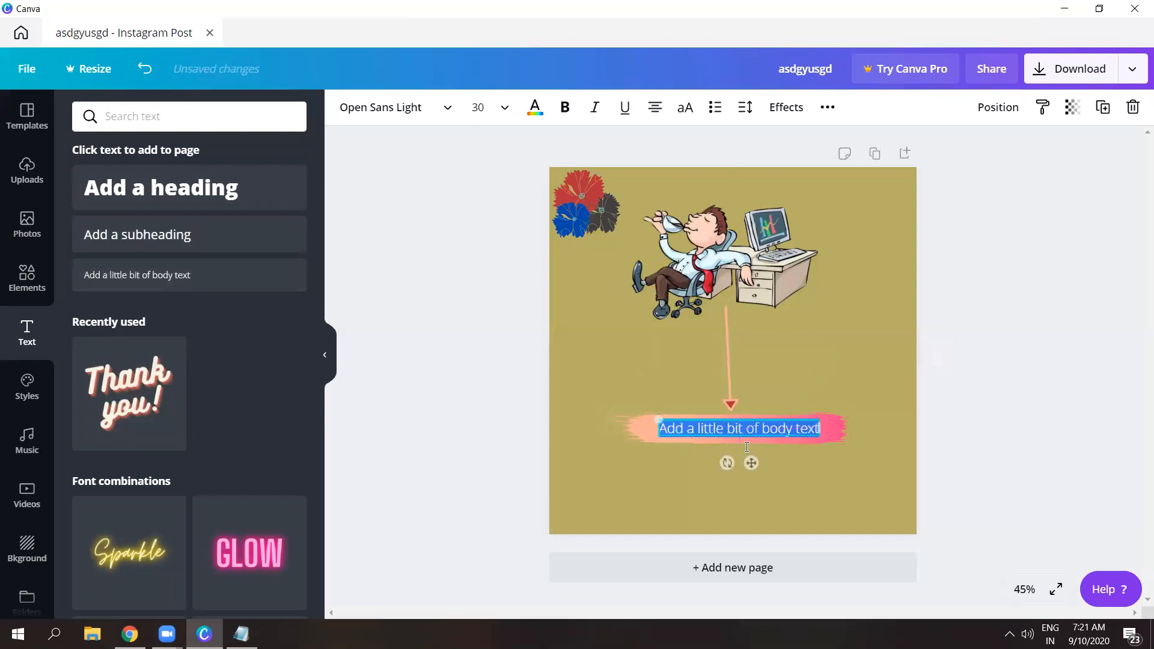
- Replace the placeholder body text on the pink brush stroke with "Have a break time"
key(Caps_Lock)
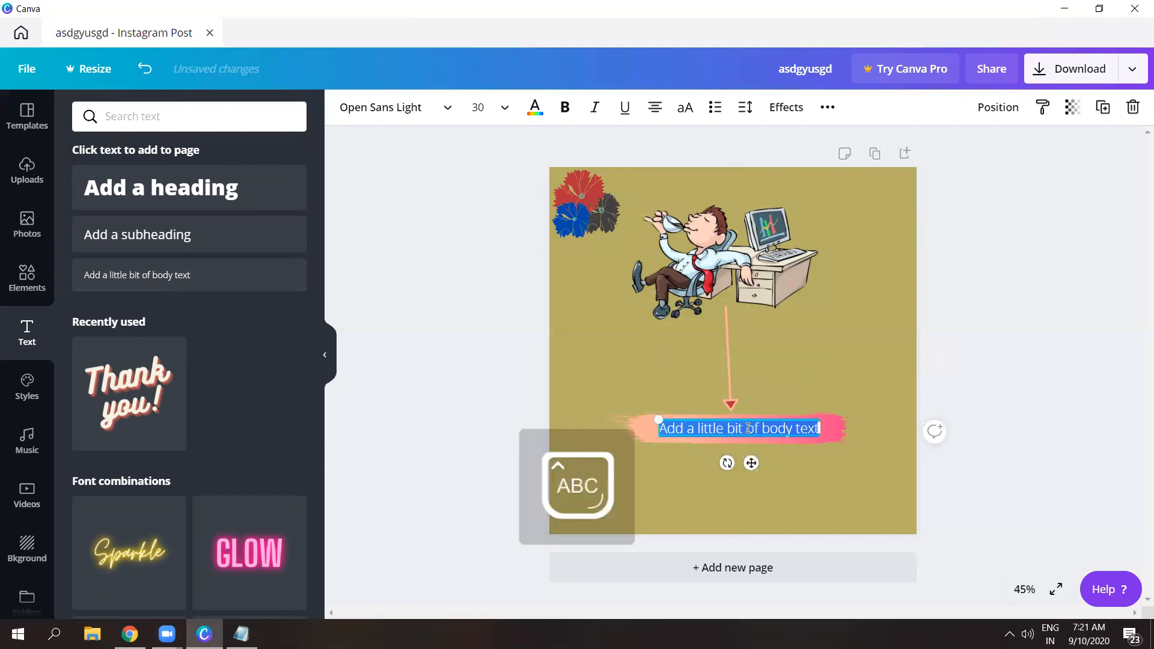
key(Caps_Lock)
text(Have a)
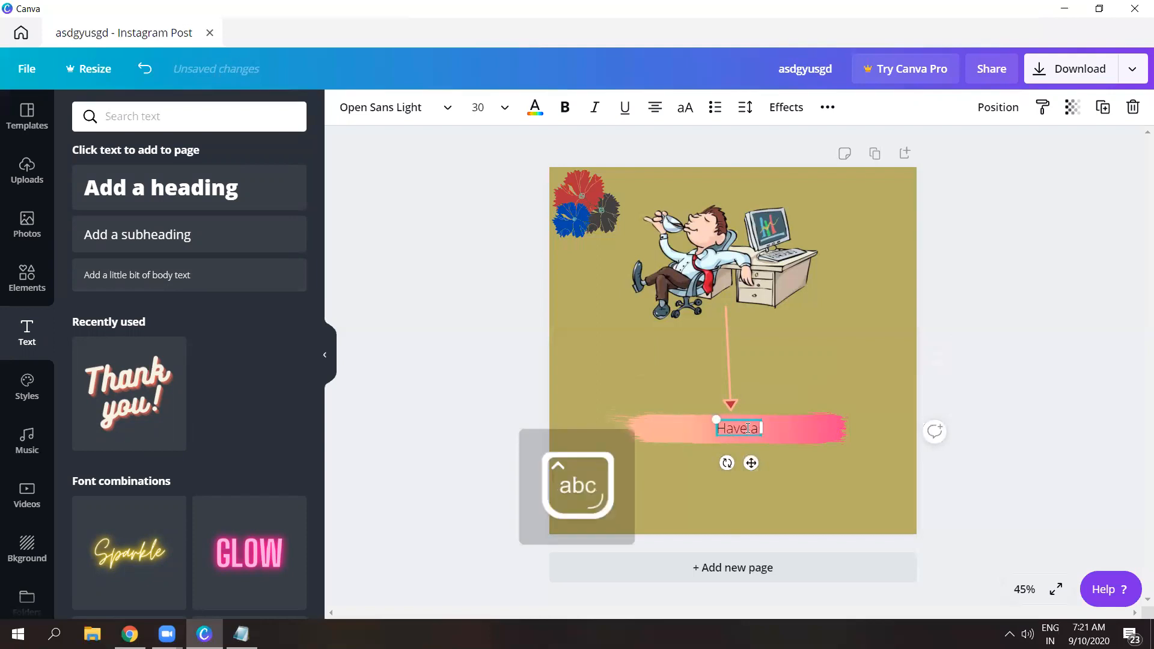
text( break time)
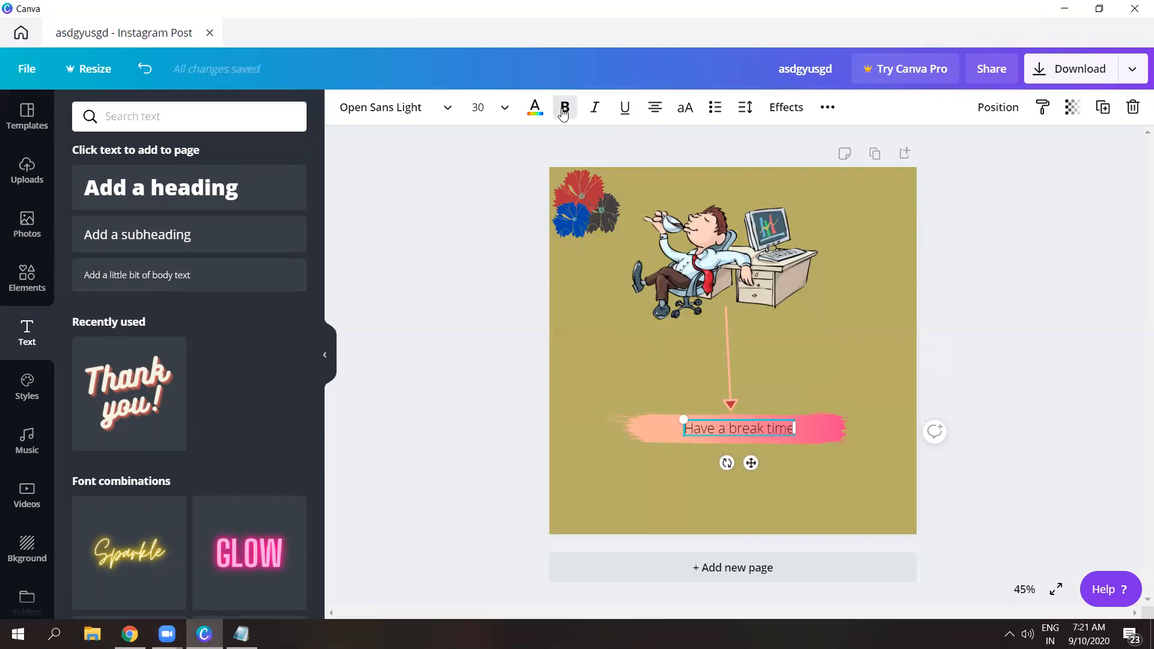
- Make the "Have a break time" text bold and enlarge it to size 35.7, centred on the brush stroke
drag(680, 419, 662, 415)
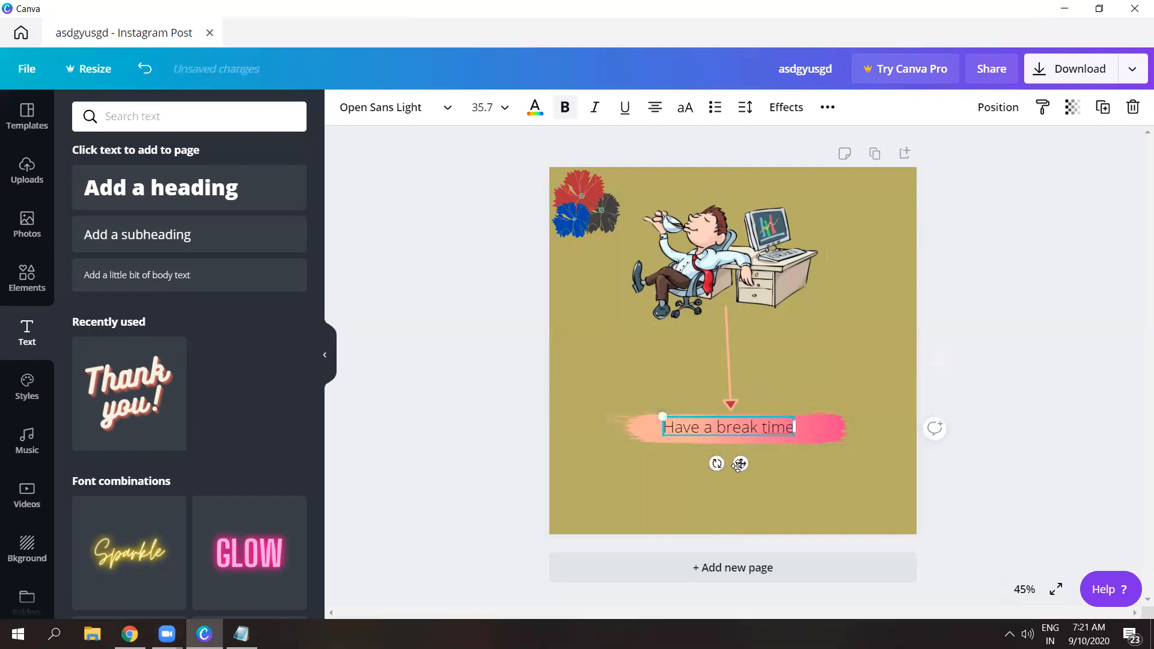
drag(737, 468, 745, 470)
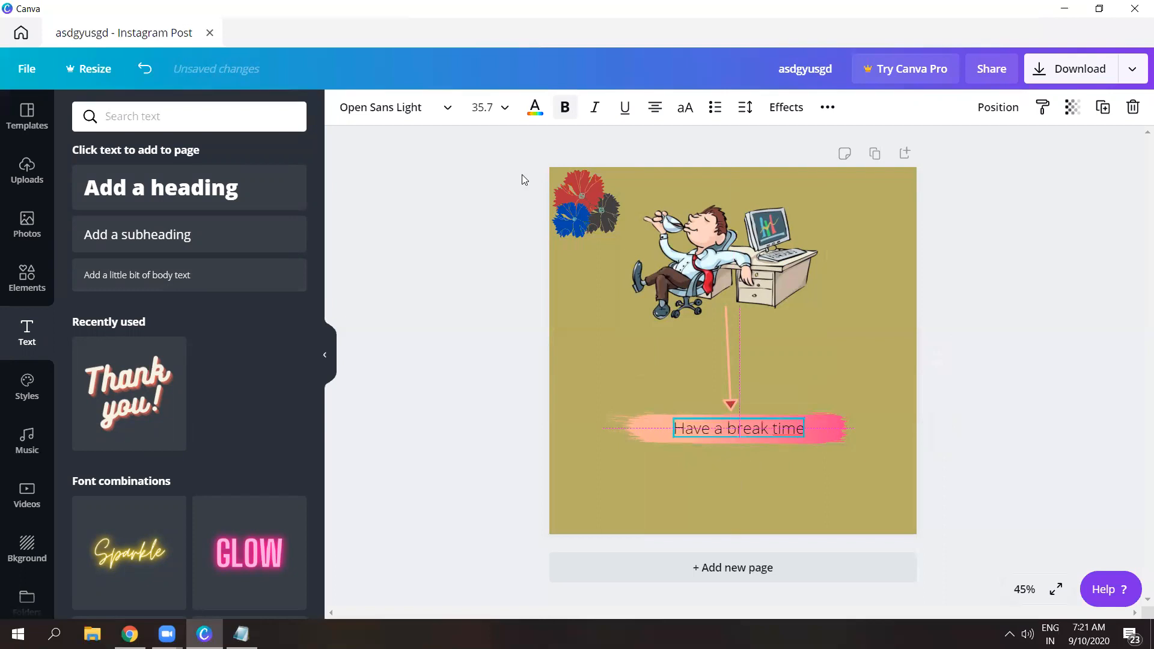
- Set the font of the "Have a break time" text to Agrandir Tight Black
click(447, 114)
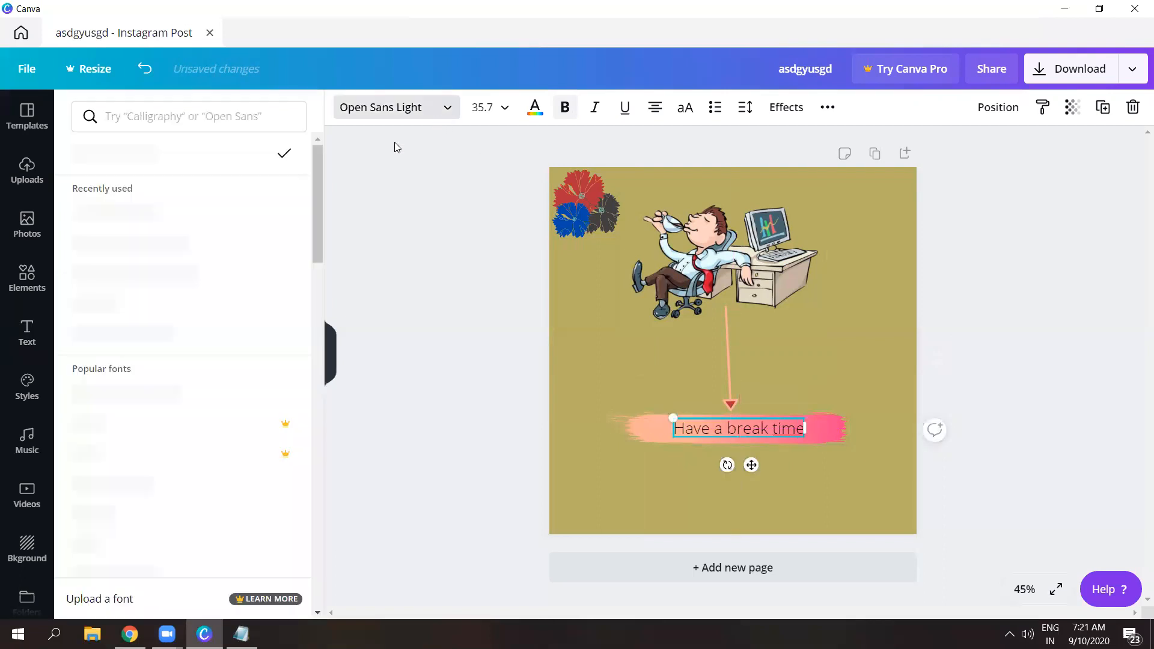
click(232, 249)
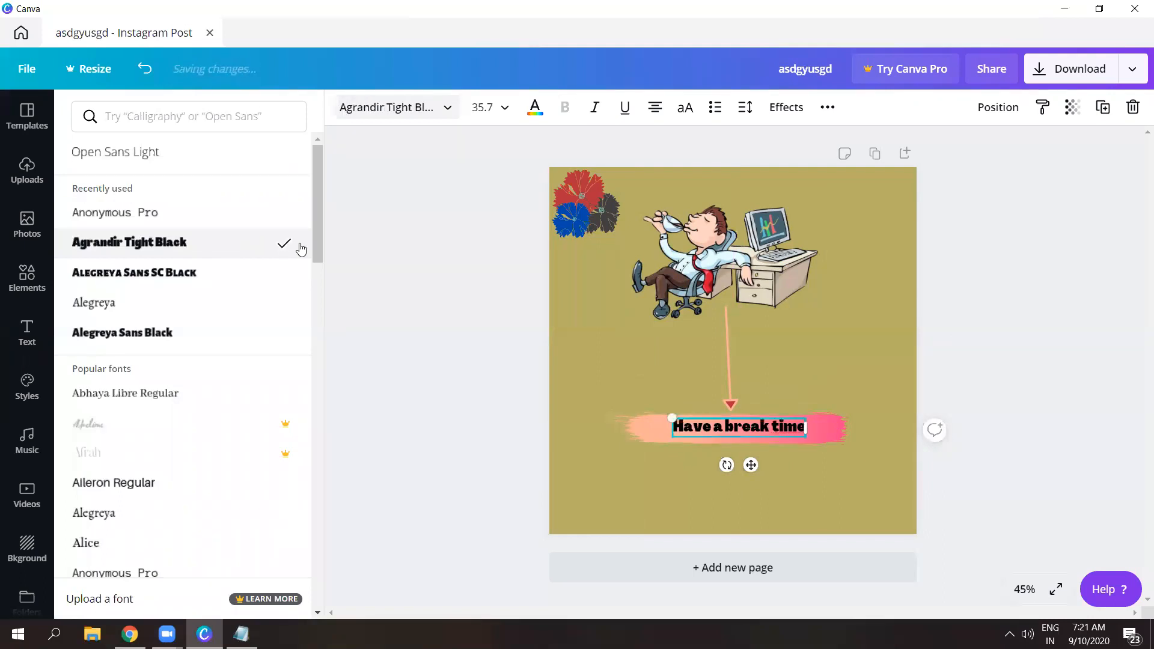
click(377, 269)
click(461, 305)
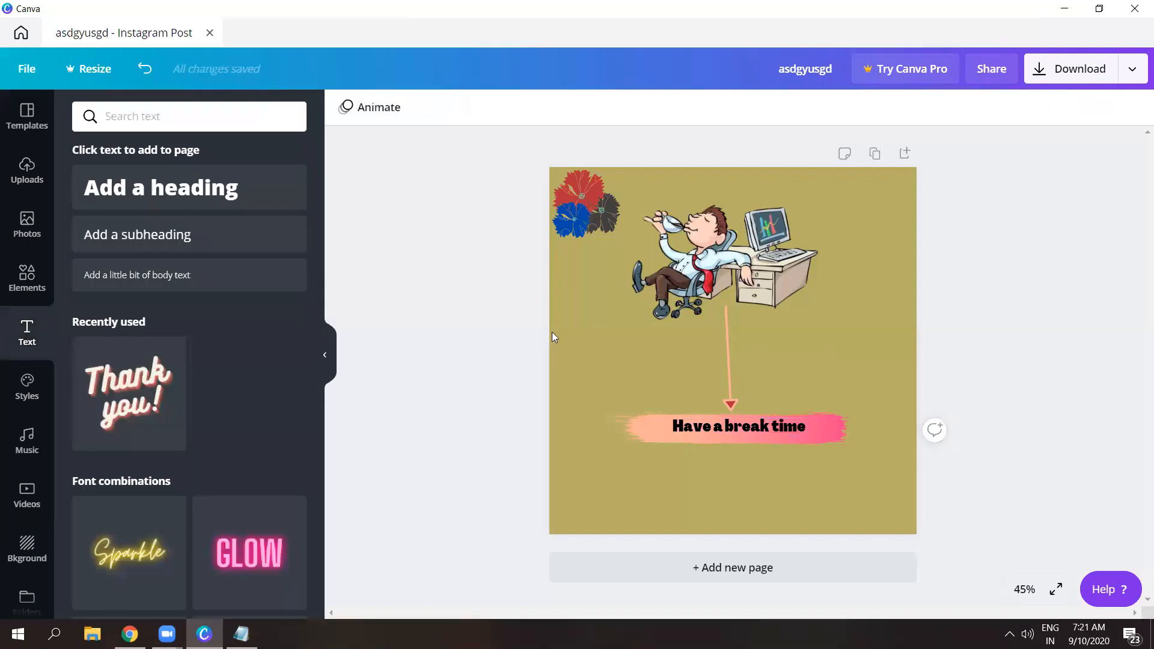
drag(701, 428, 700, 426)
click(1004, 301)
click(823, 428)
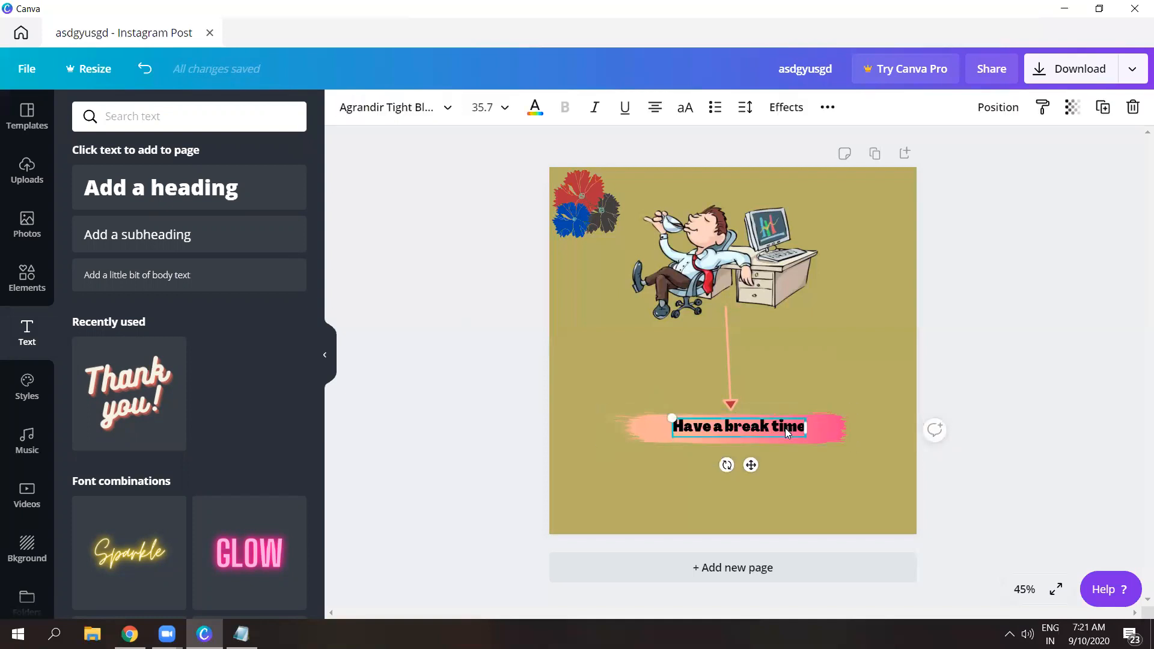
right_click(751, 464)
click(751, 464)
drag(751, 465, 751, 464)
click(946, 314)
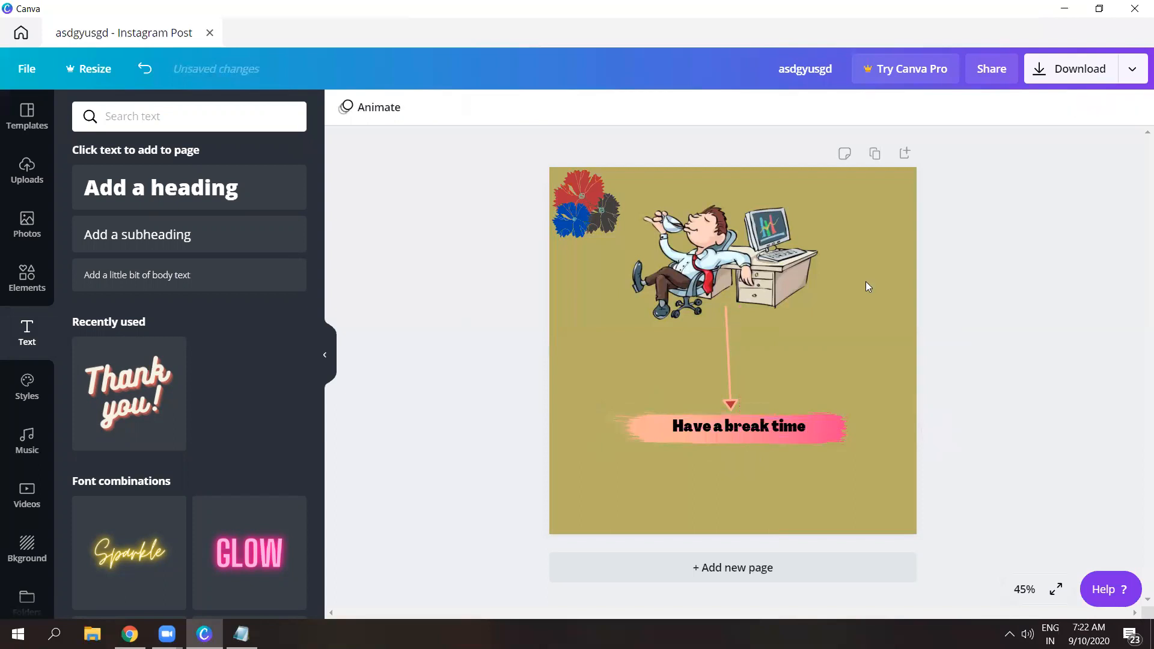
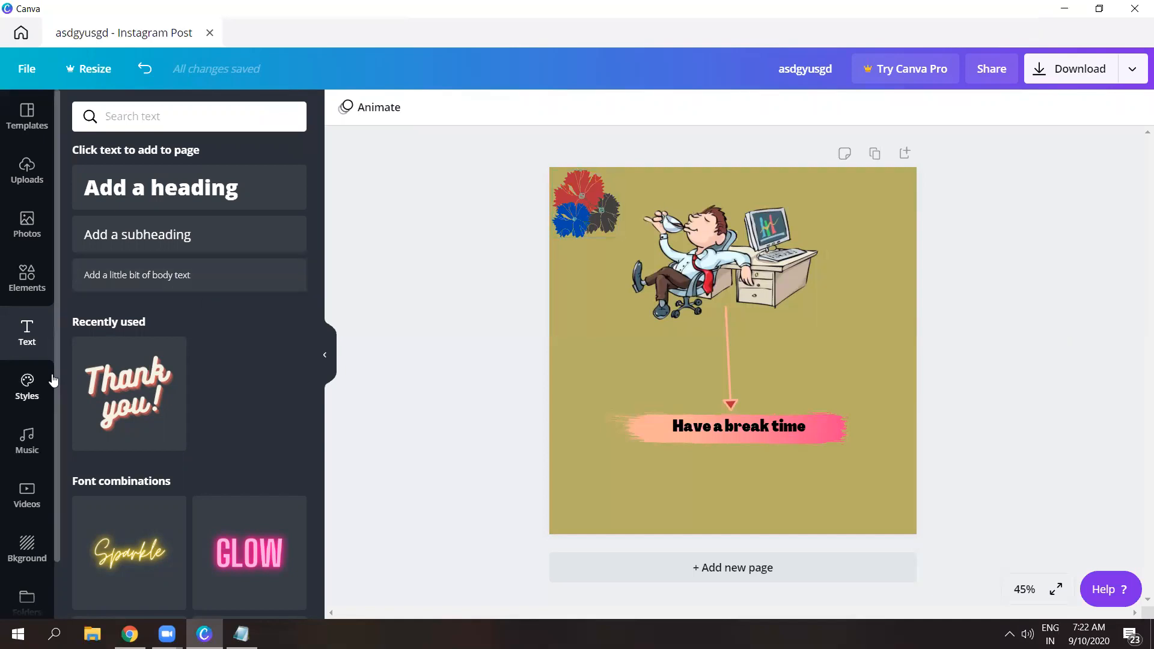
- Look through the available style color palettes and font pairings, the music tracks and the stock videos
click(27, 389)
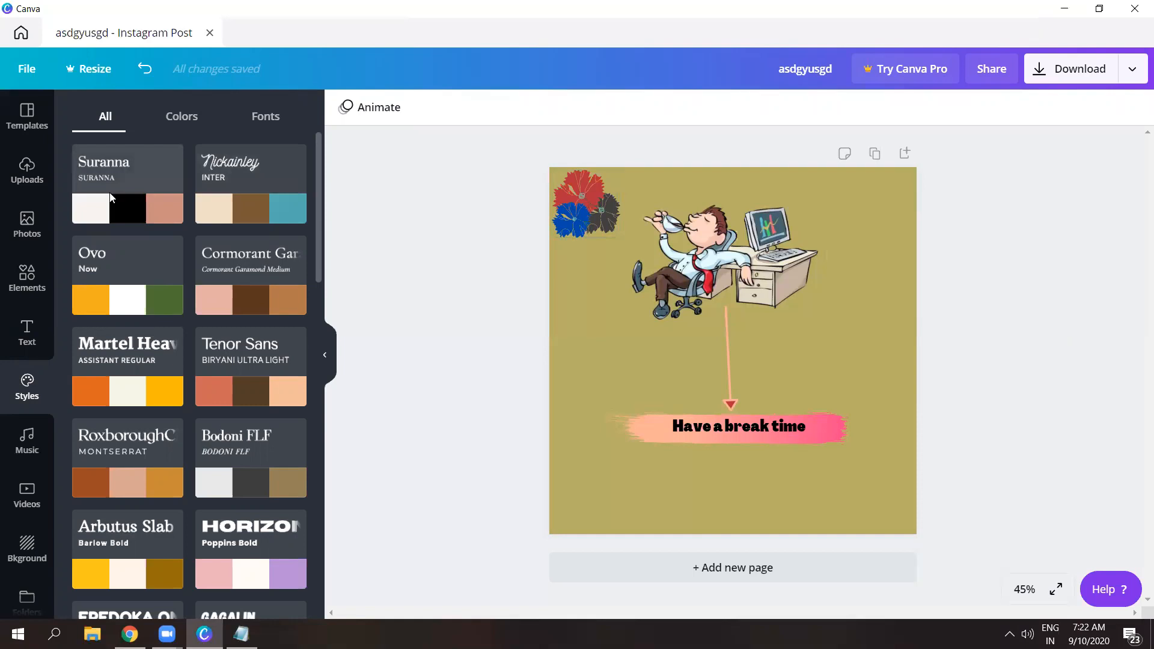
click(195, 120)
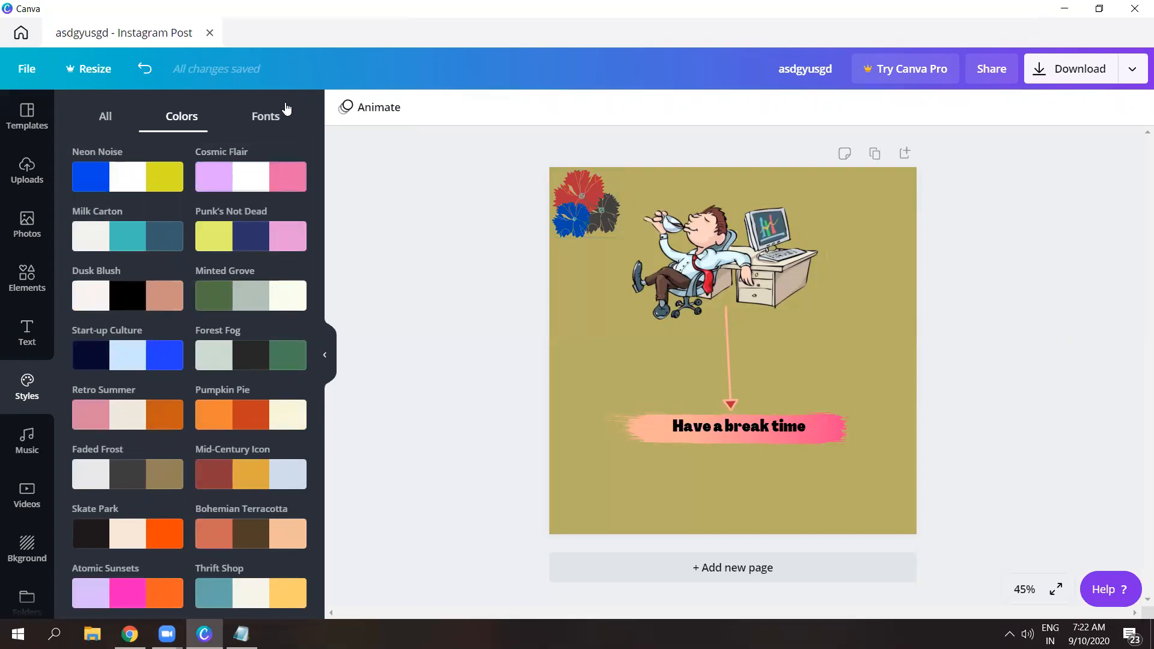
click(267, 123)
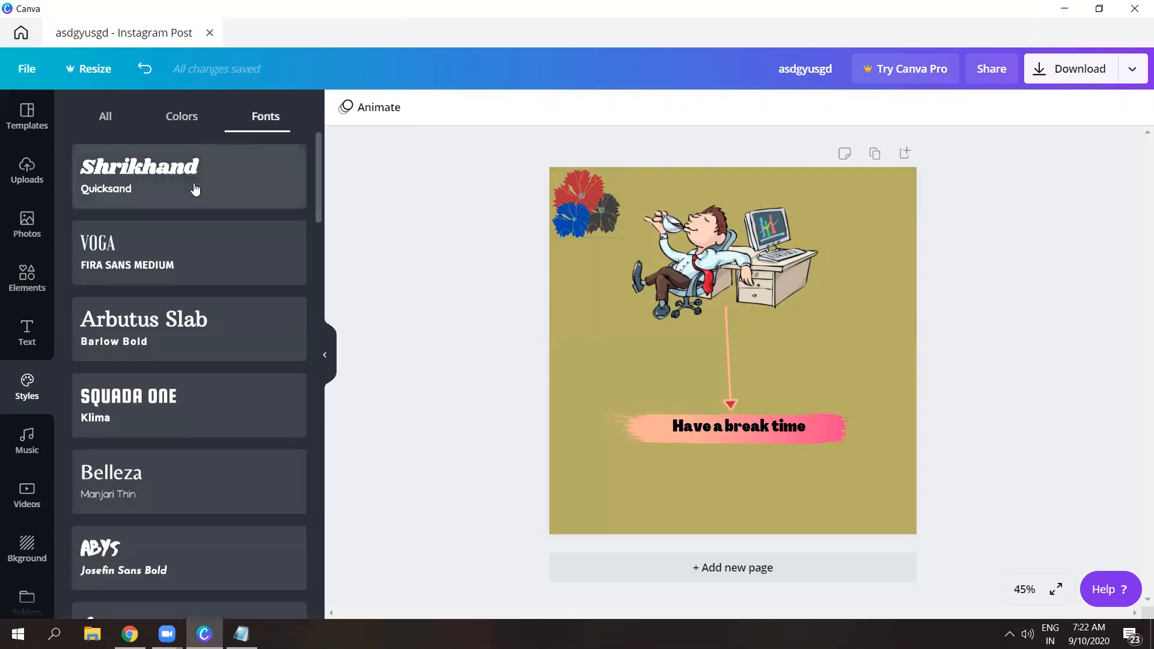
click(25, 452)
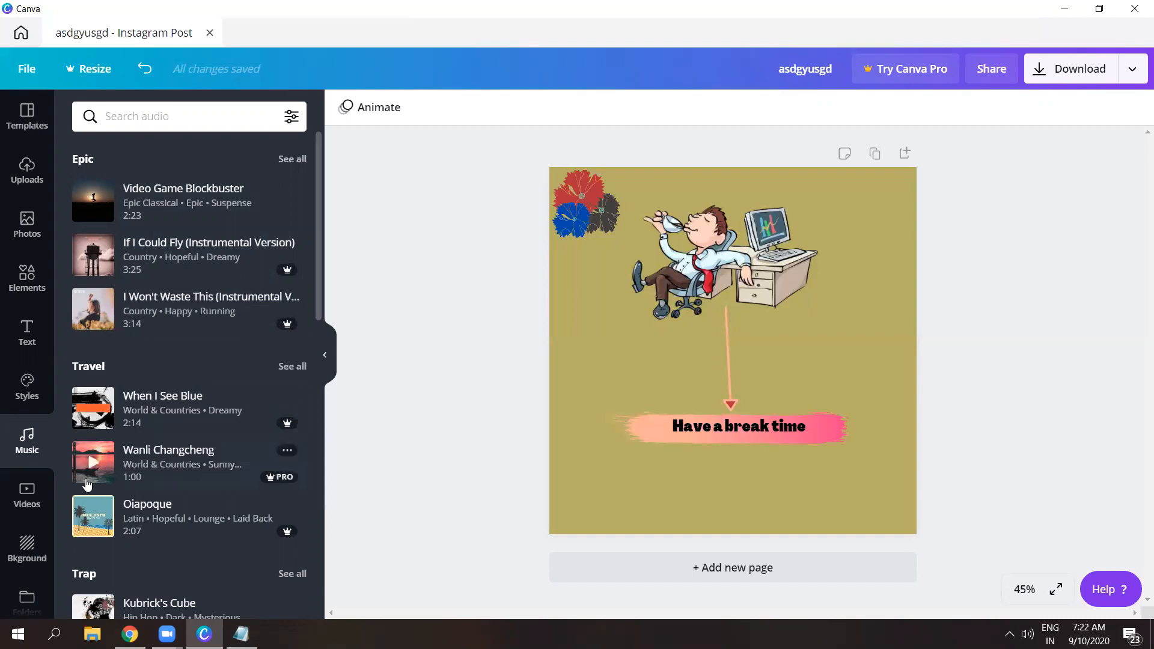
click(37, 494)
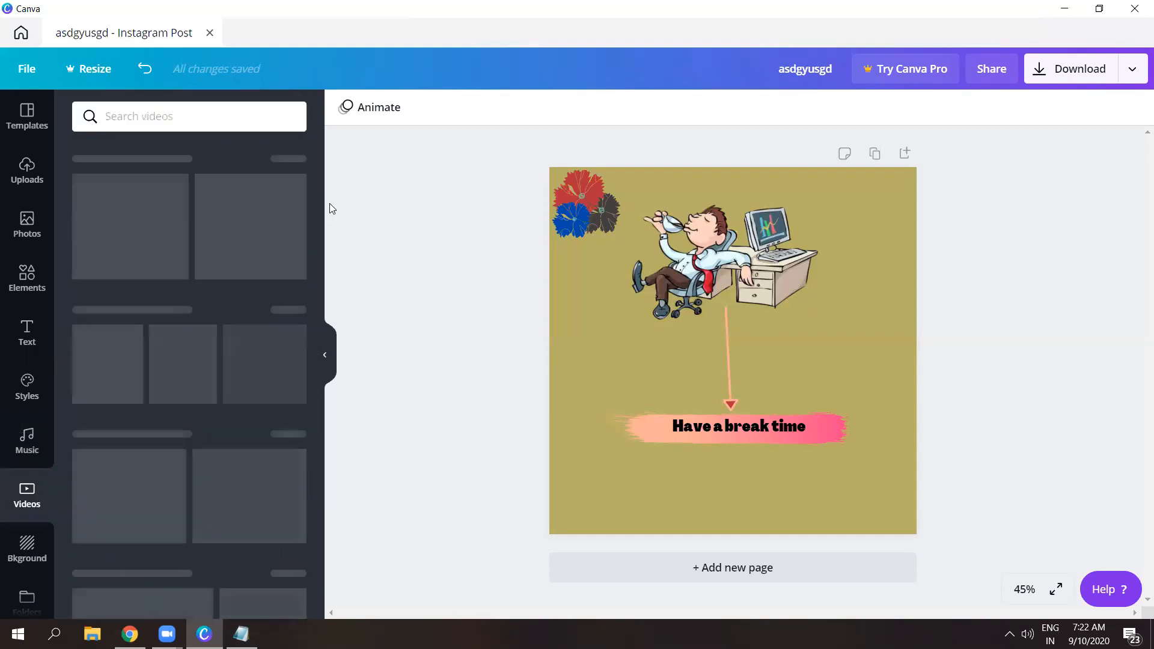
scroll(318, 223, down, 1)
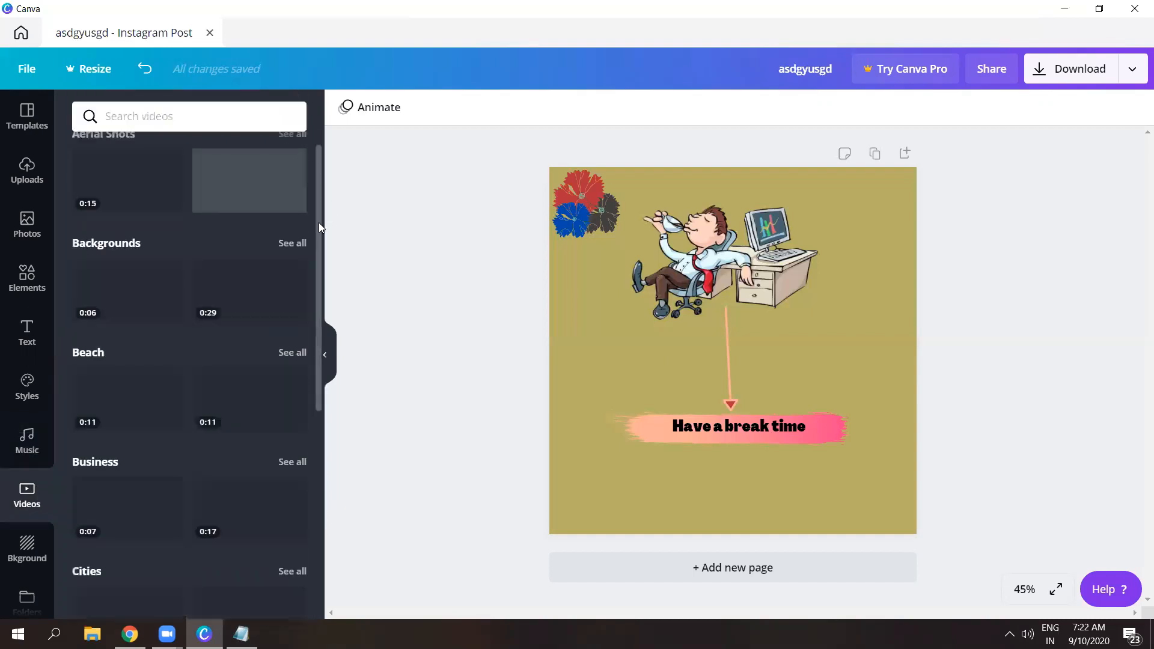
mouse_move(319, 222)
mouse_down()
mouse_move(319, 249)
mouse_move(319, 203)
mouse_up()
mouse_move(237, 192)
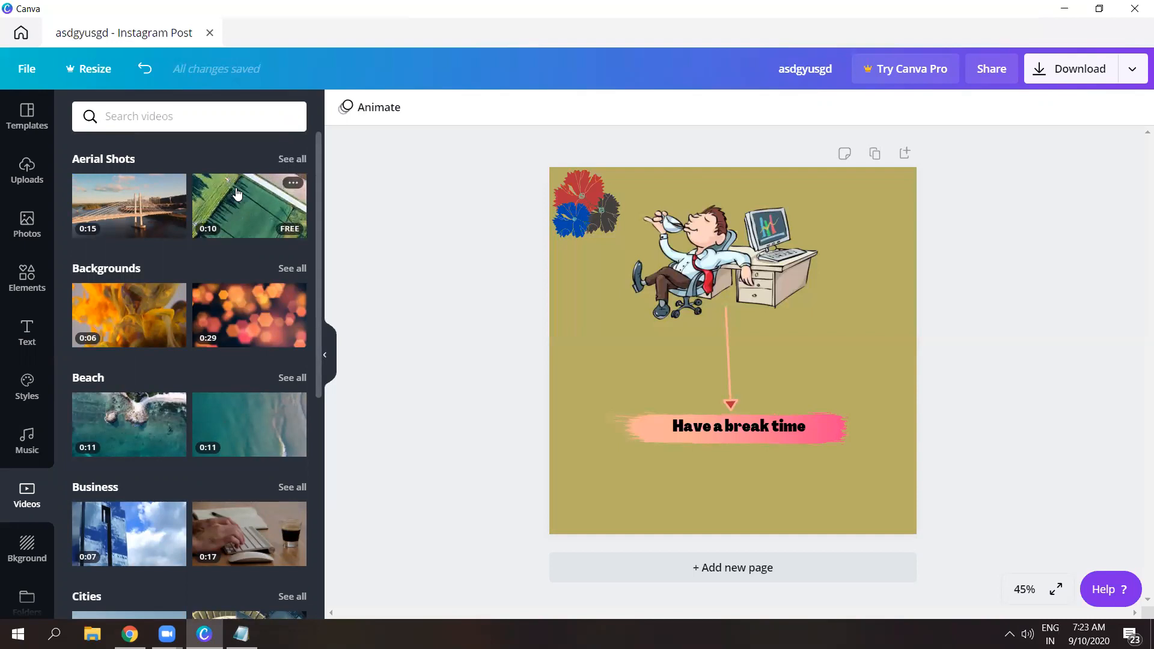
mouse_move(110, 414)
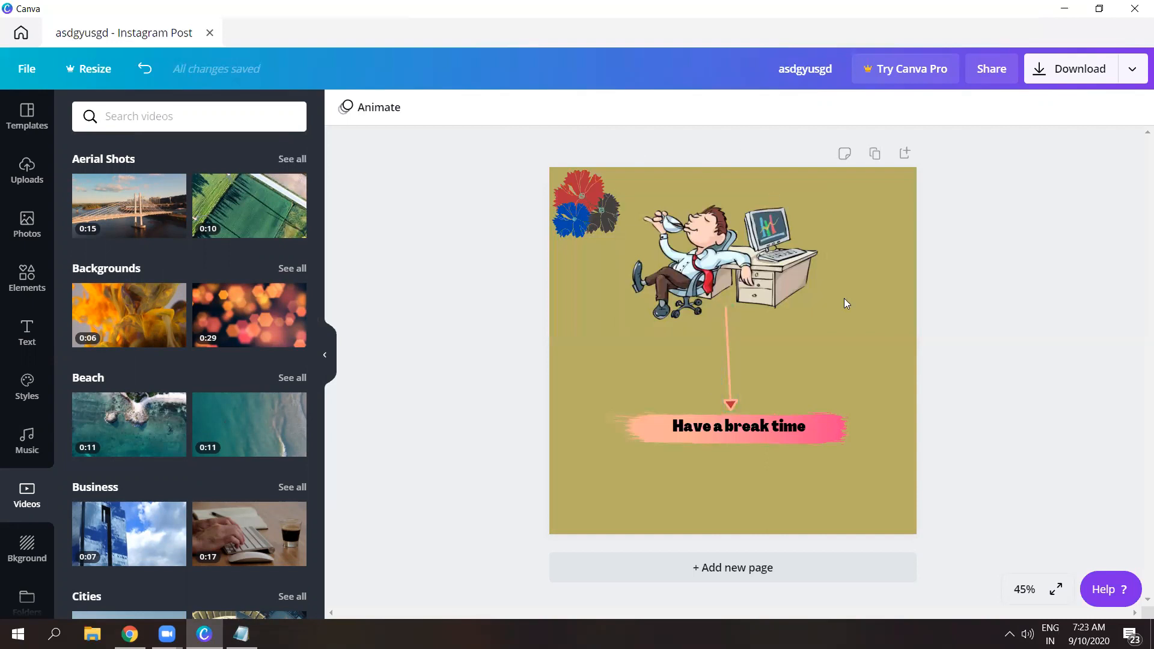
click(746, 432)
click(383, 386)
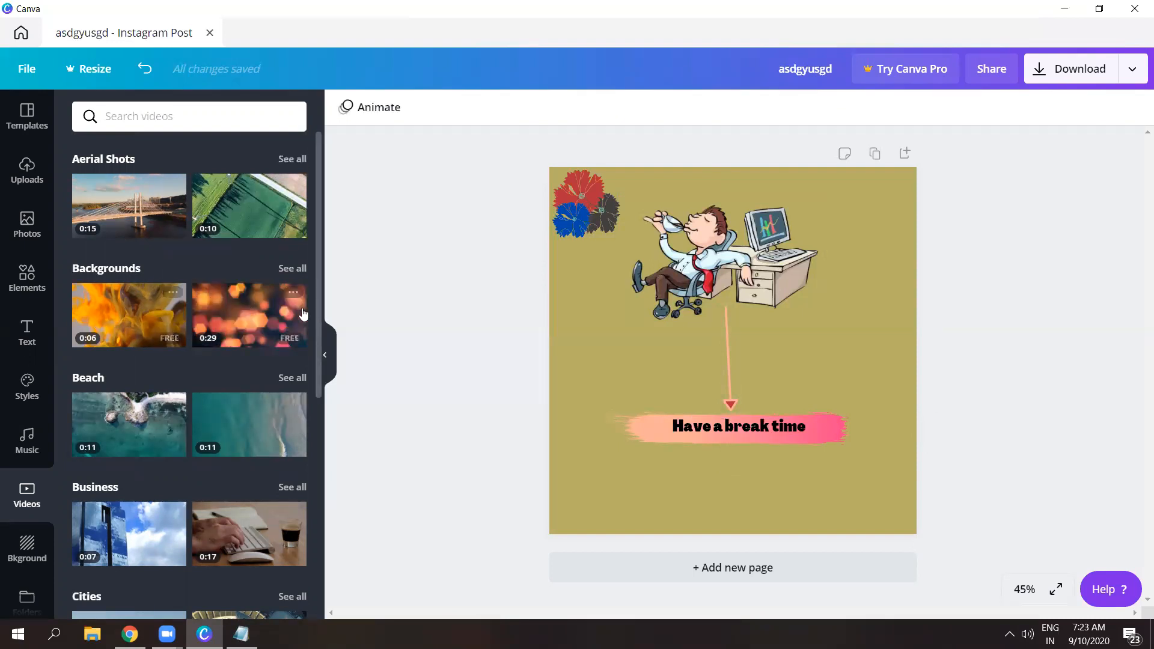
drag(319, 312, 338, 421)
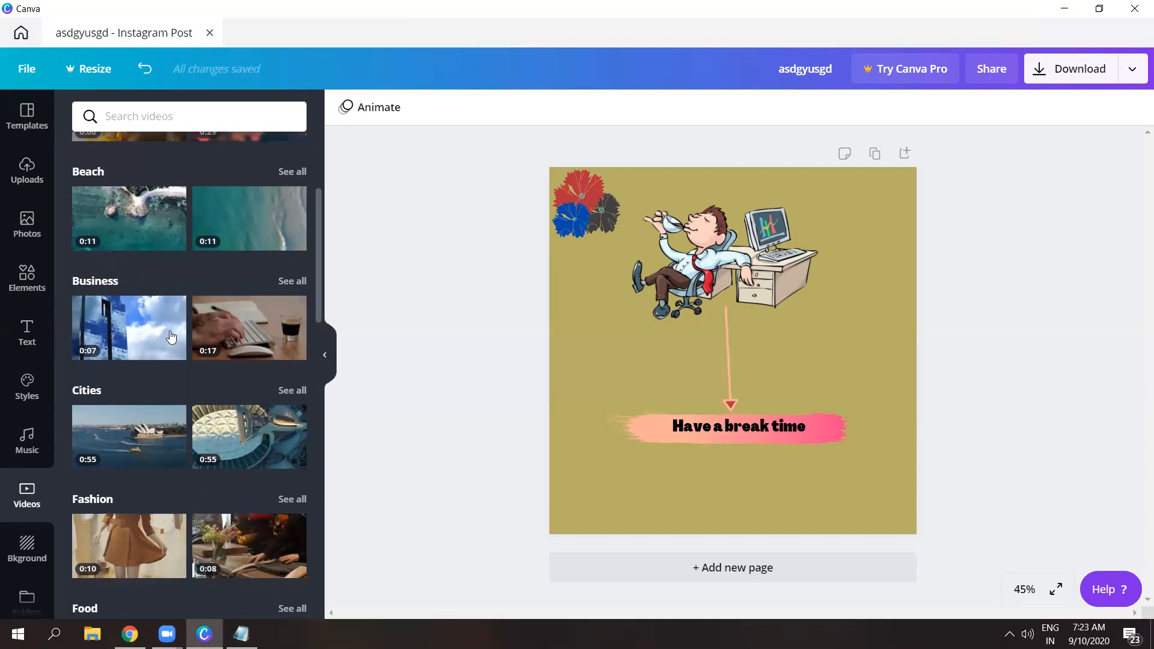
- Look over the background colors and images, and apply the dusky pink-brown gradient background to the page
click(27, 548)
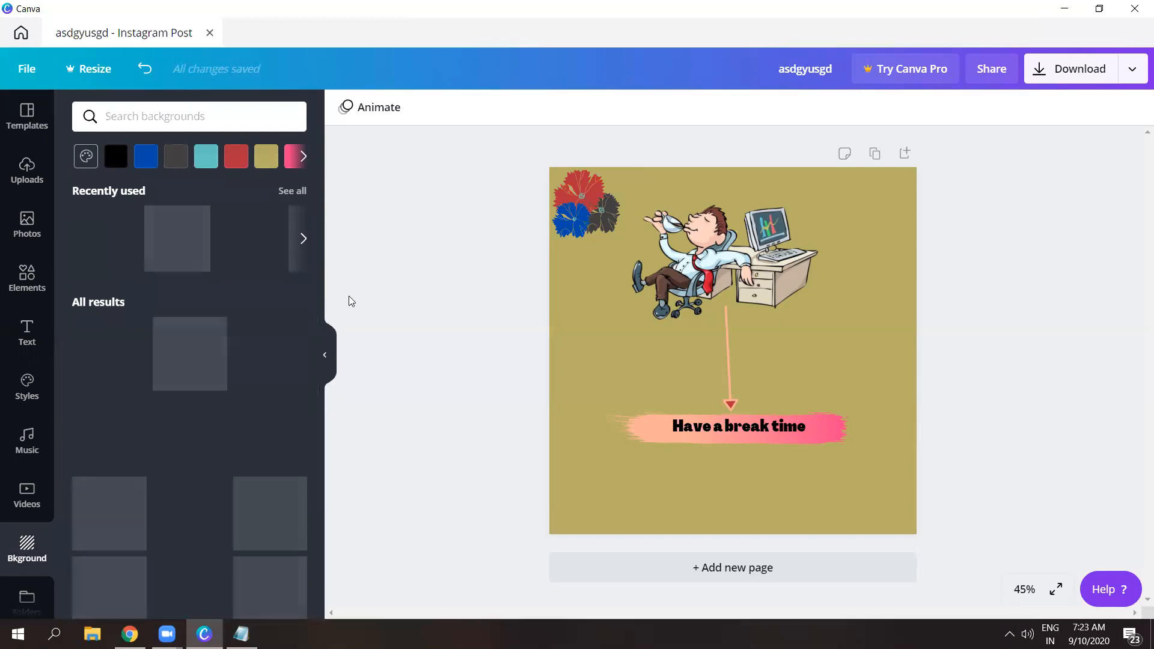
scroll(320, 300, down, 2)
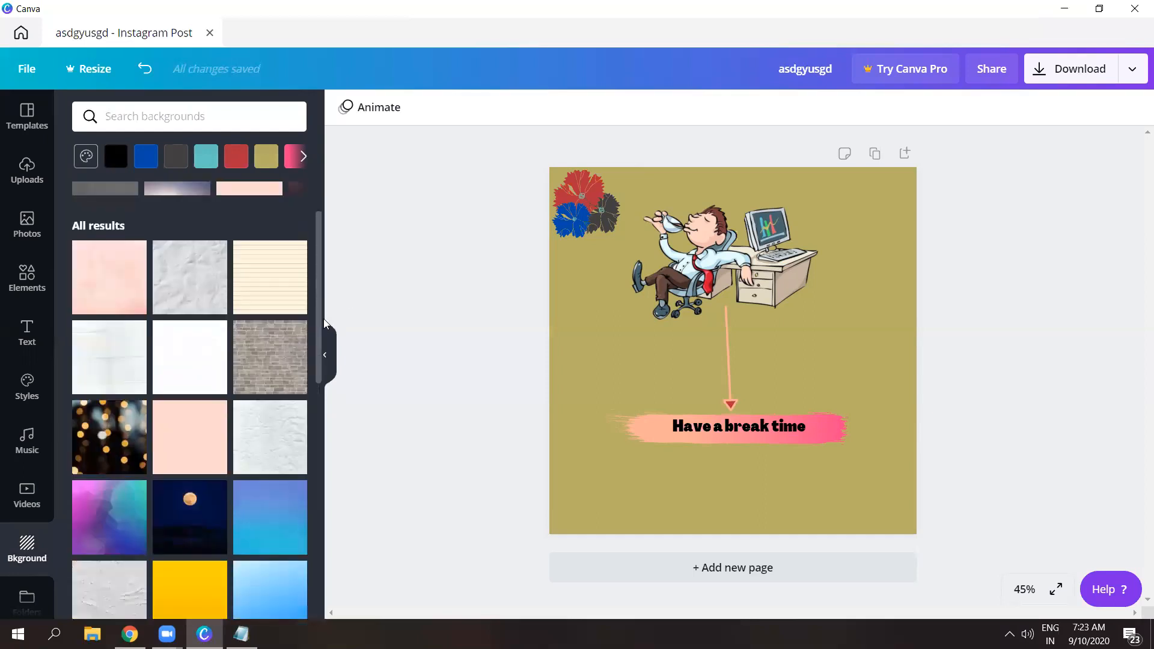
scroll(323, 270, up, 2)
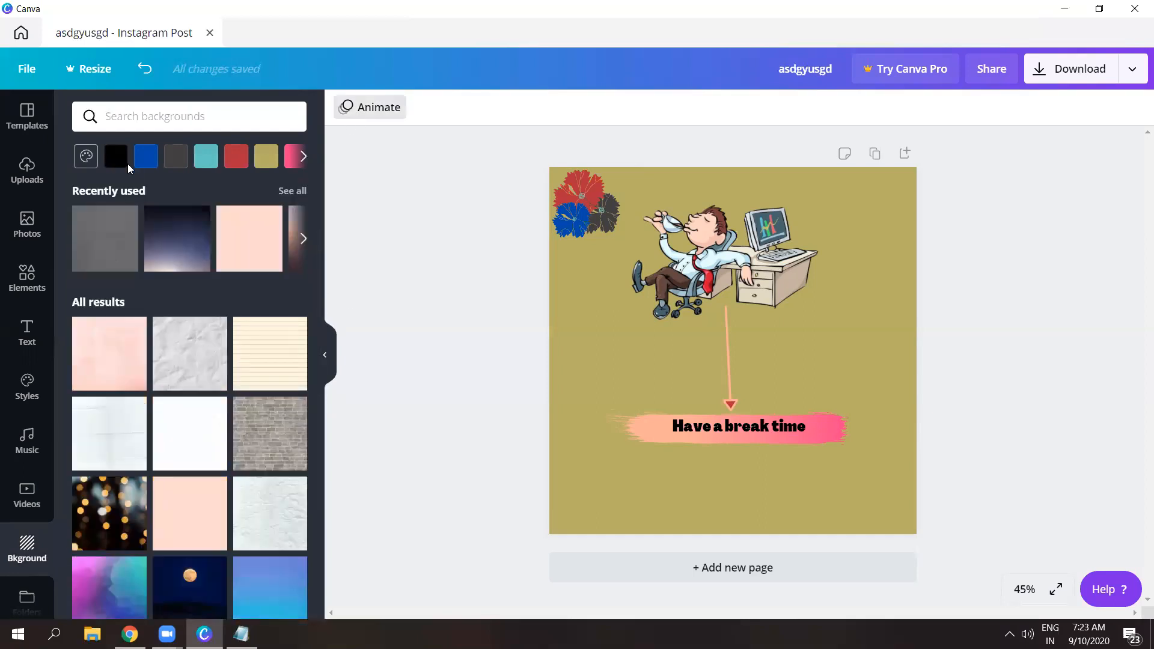
click(85, 158)
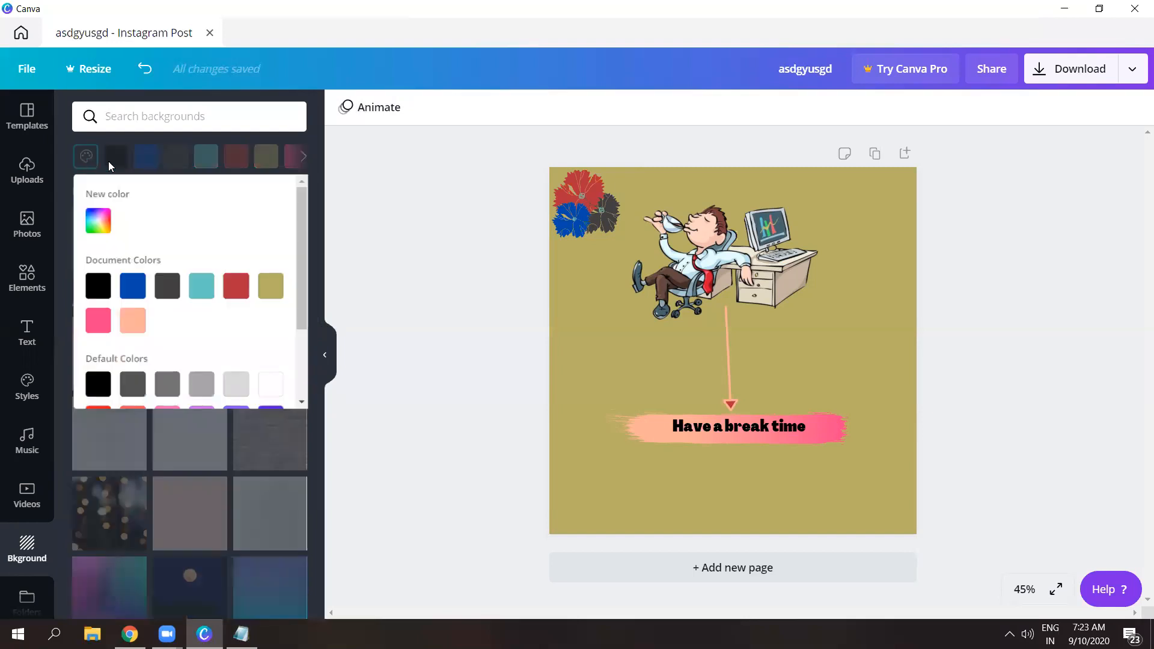
drag(302, 304, 306, 324)
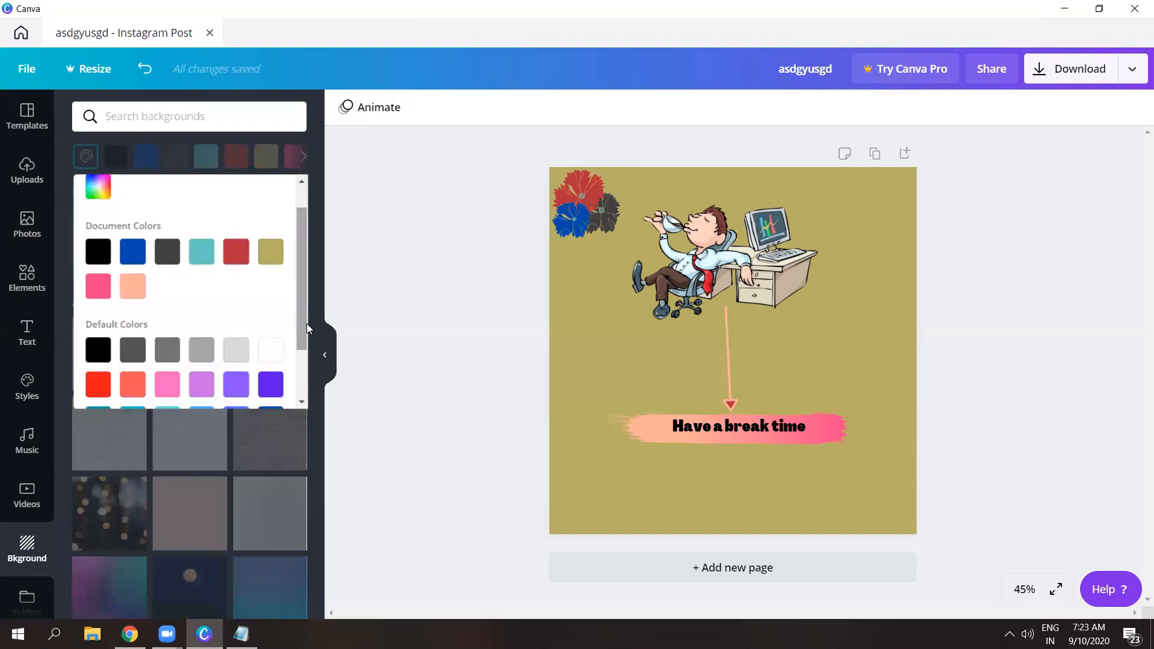
click(365, 197)
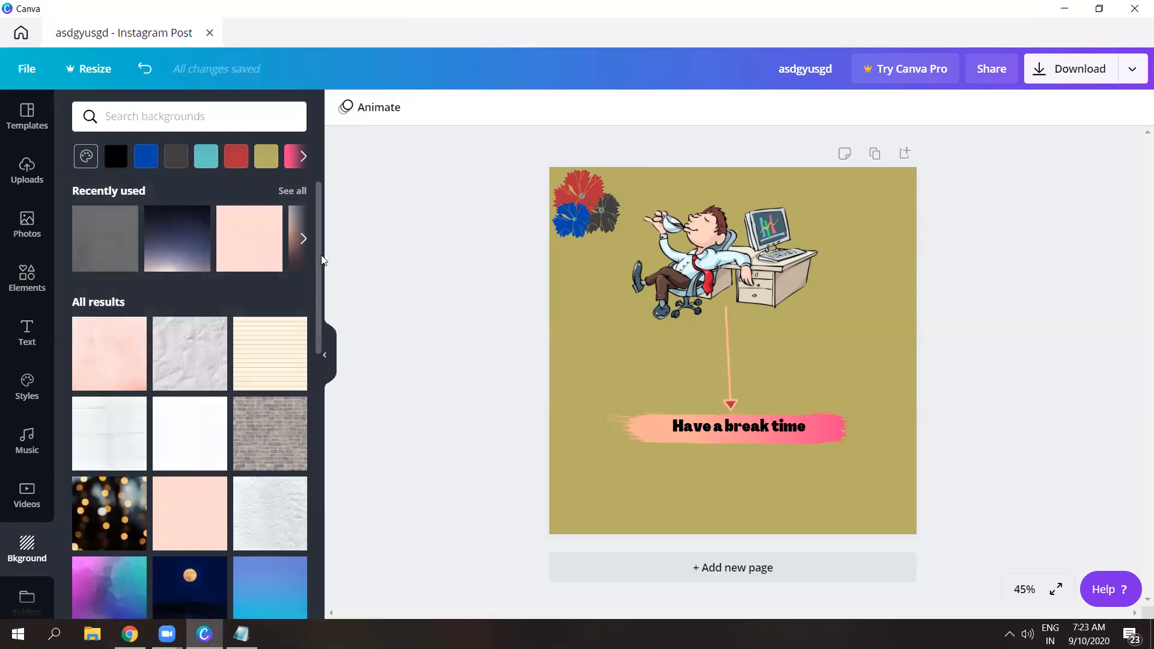
drag(321, 268, 321, 394)
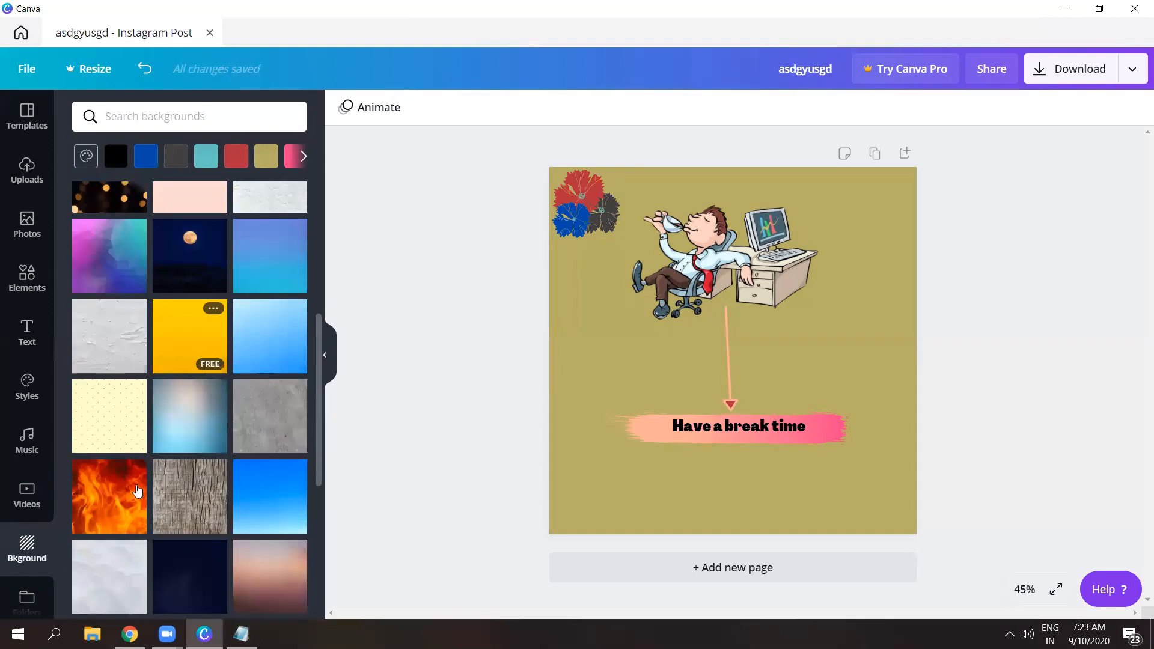
drag(321, 395, 326, 441)
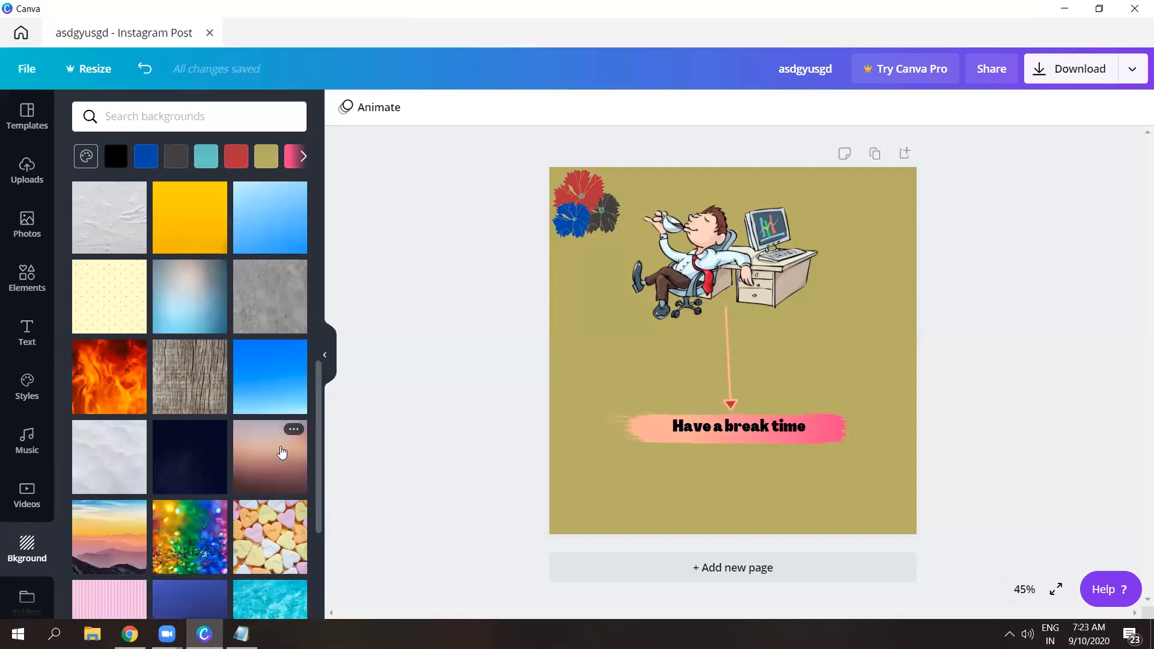
click(283, 457)
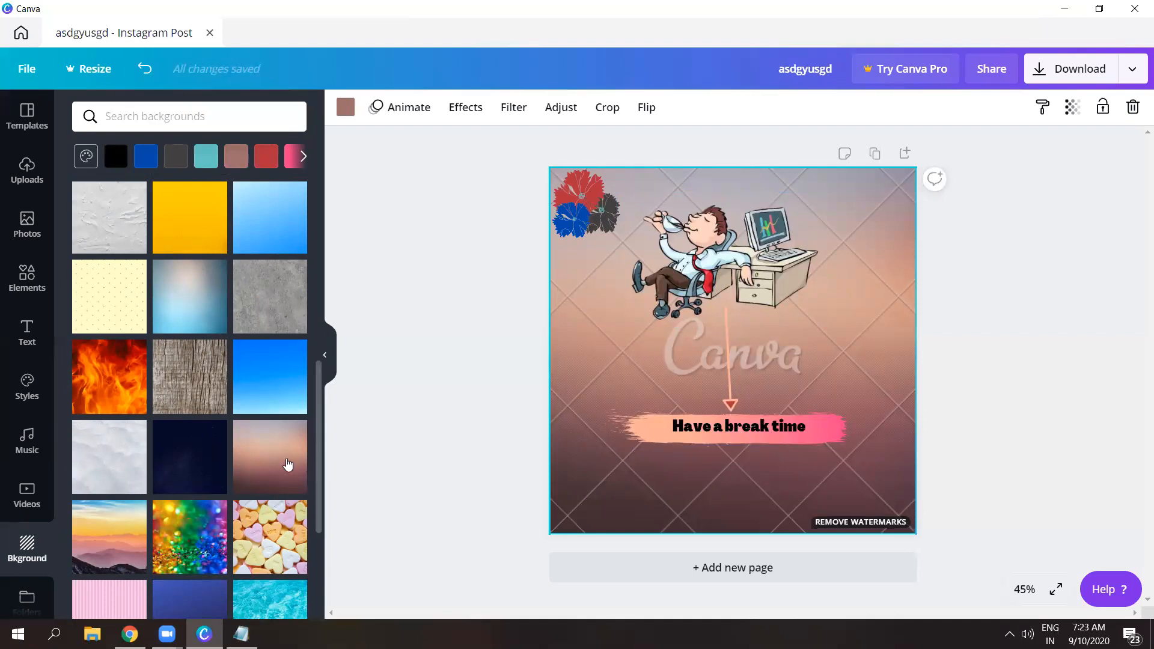
- Replace the page background with the free mint green diamond pattern
scroll(318, 453, down, 5)
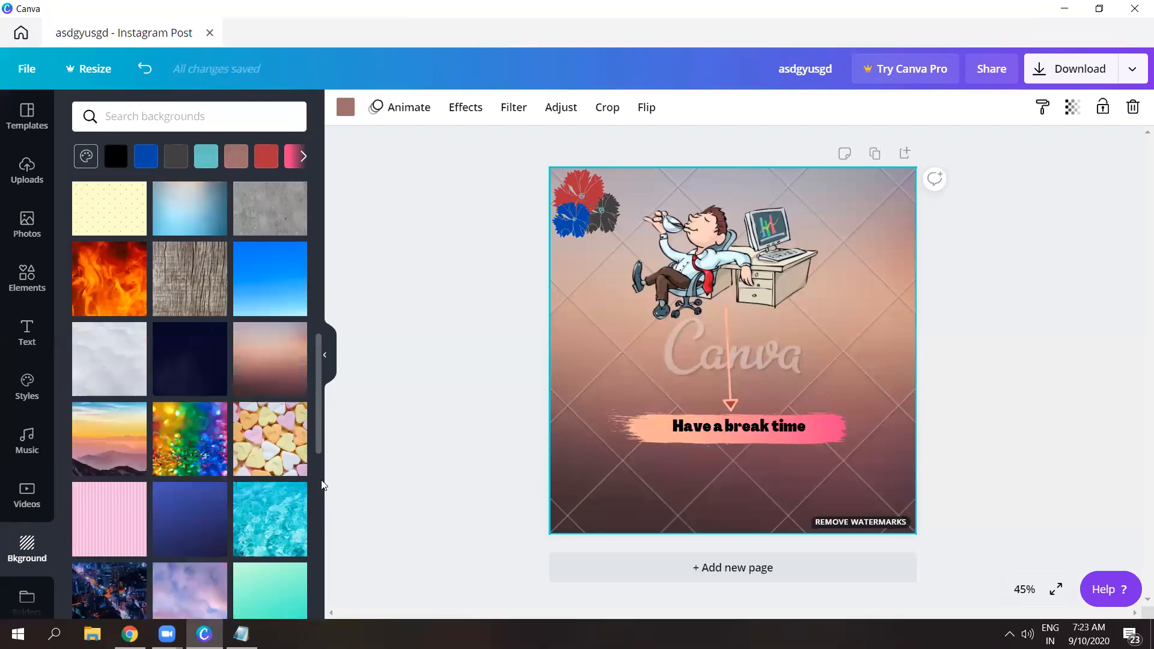
scroll(331, 541, down, 2)
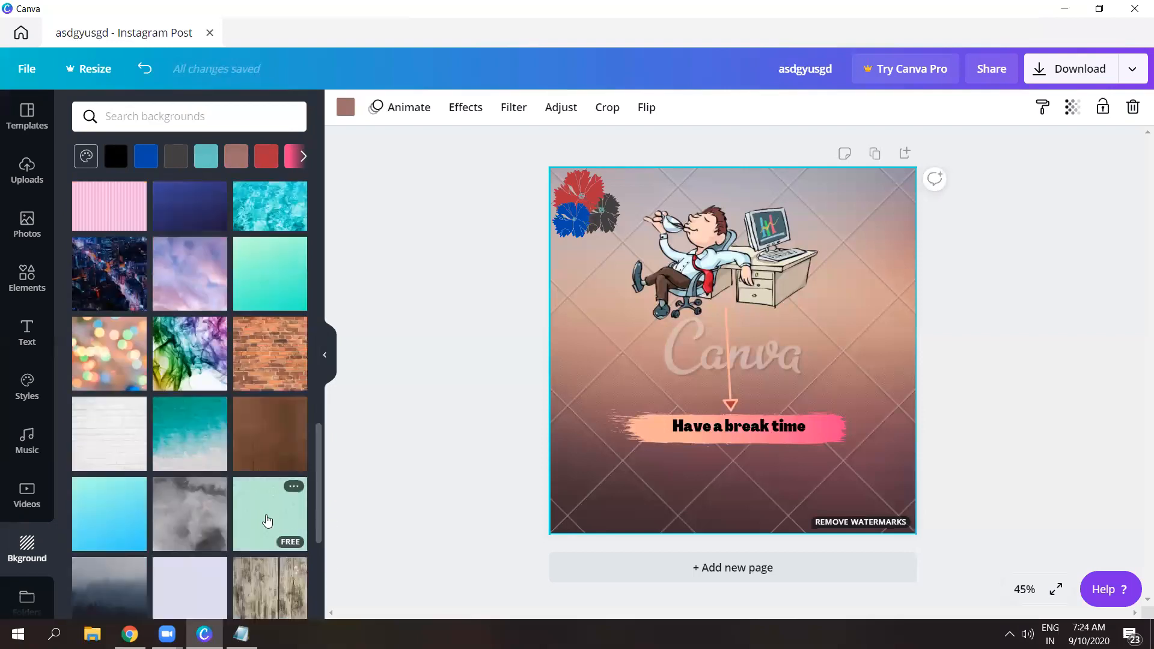
click(268, 520)
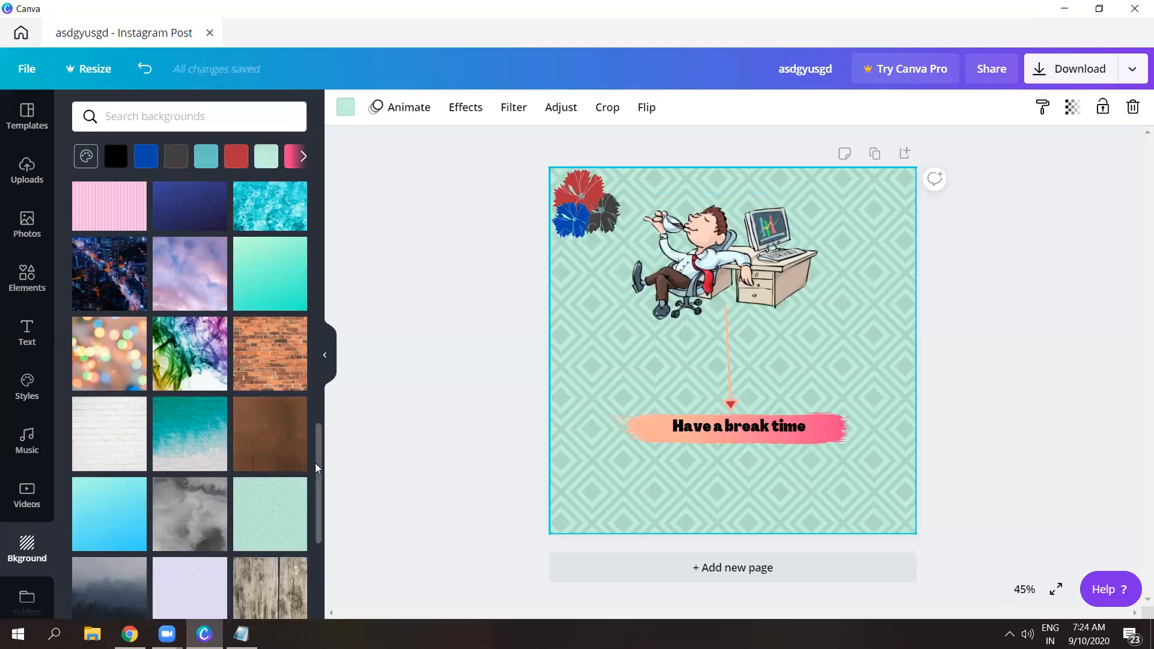
- Change the page background to the two-tone yellow and orange image
scroll(319, 479, down, 5)
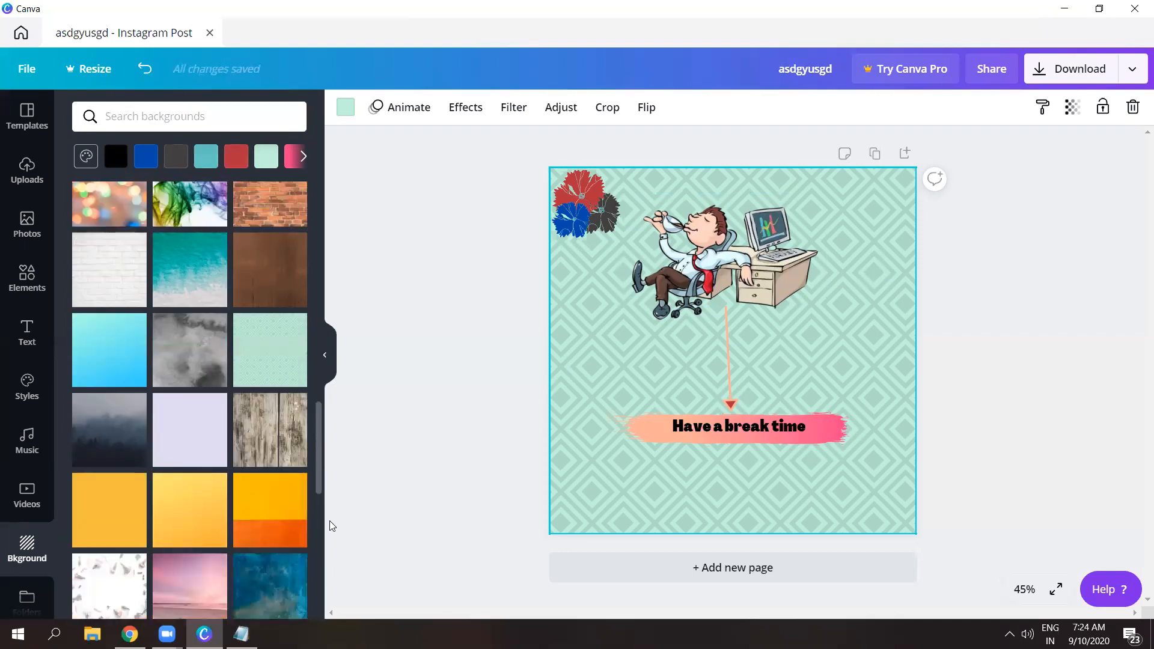
click(269, 359)
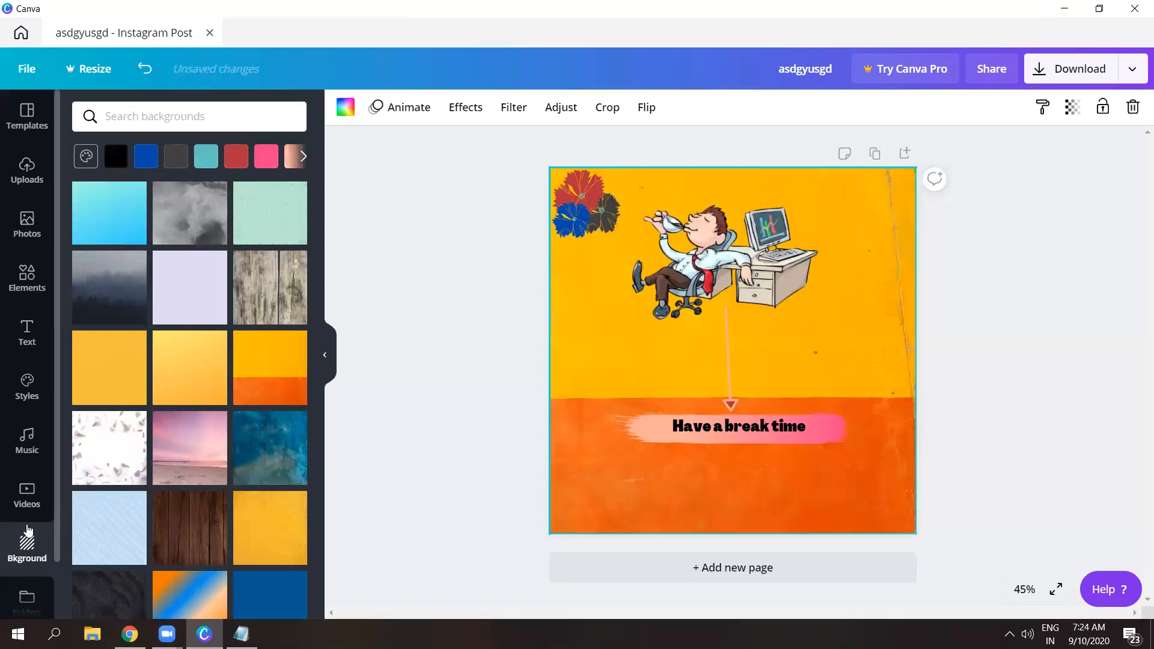
- Look over the suggested templates for the Instagram post and return to the home page
click(507, 231)
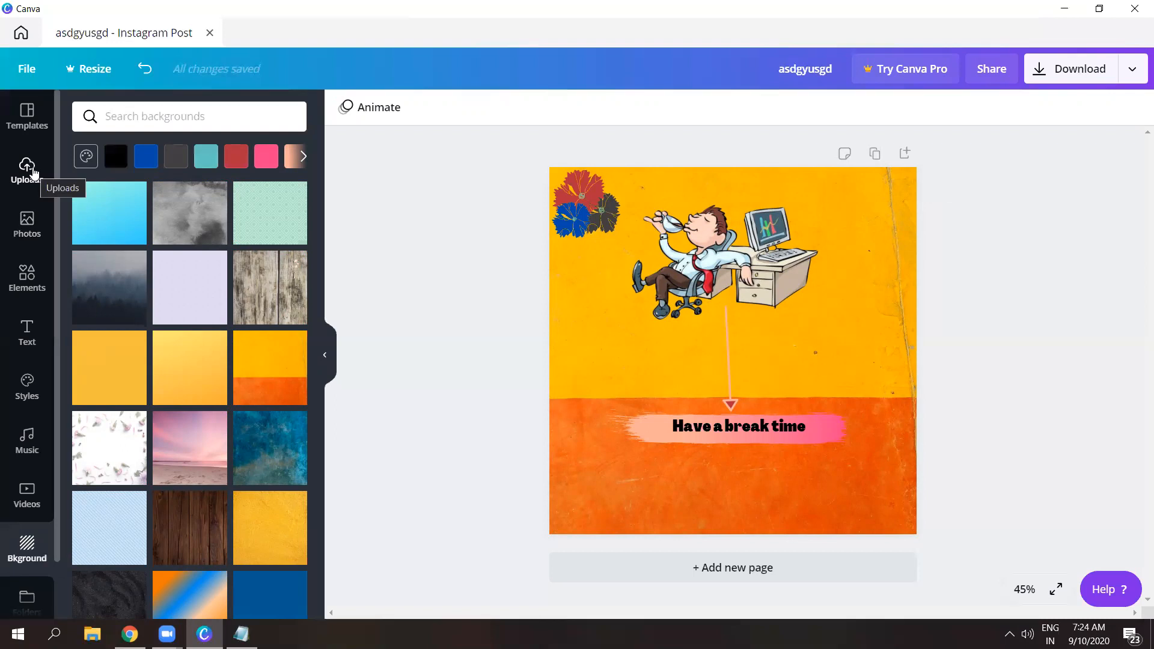
click(35, 130)
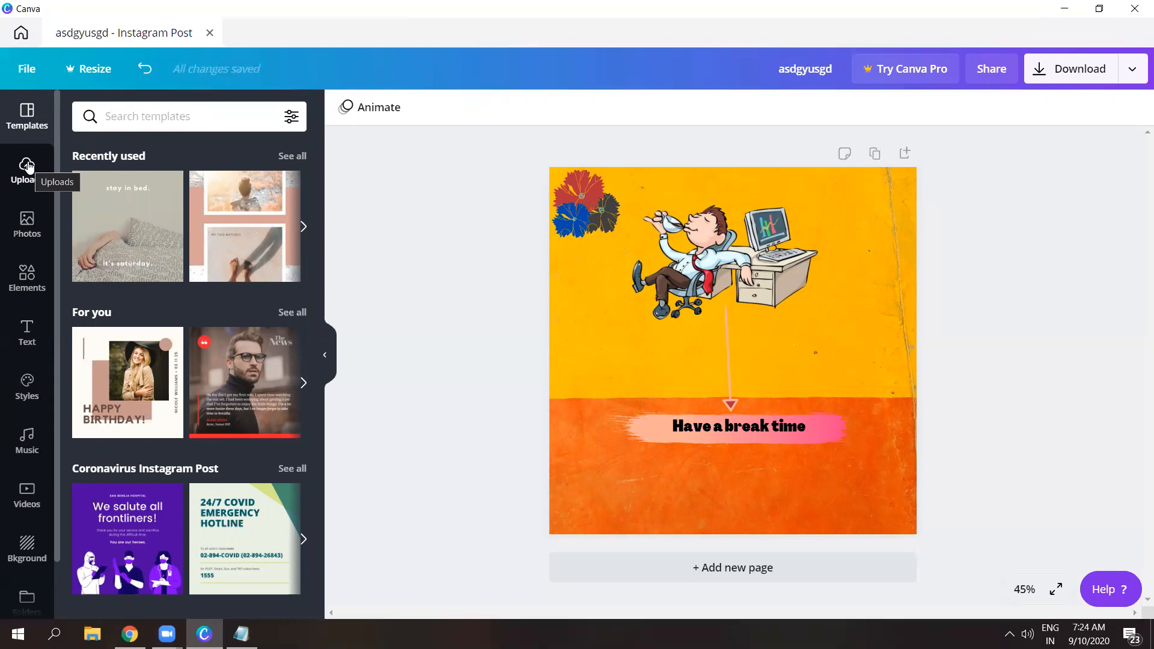
click(22, 35)
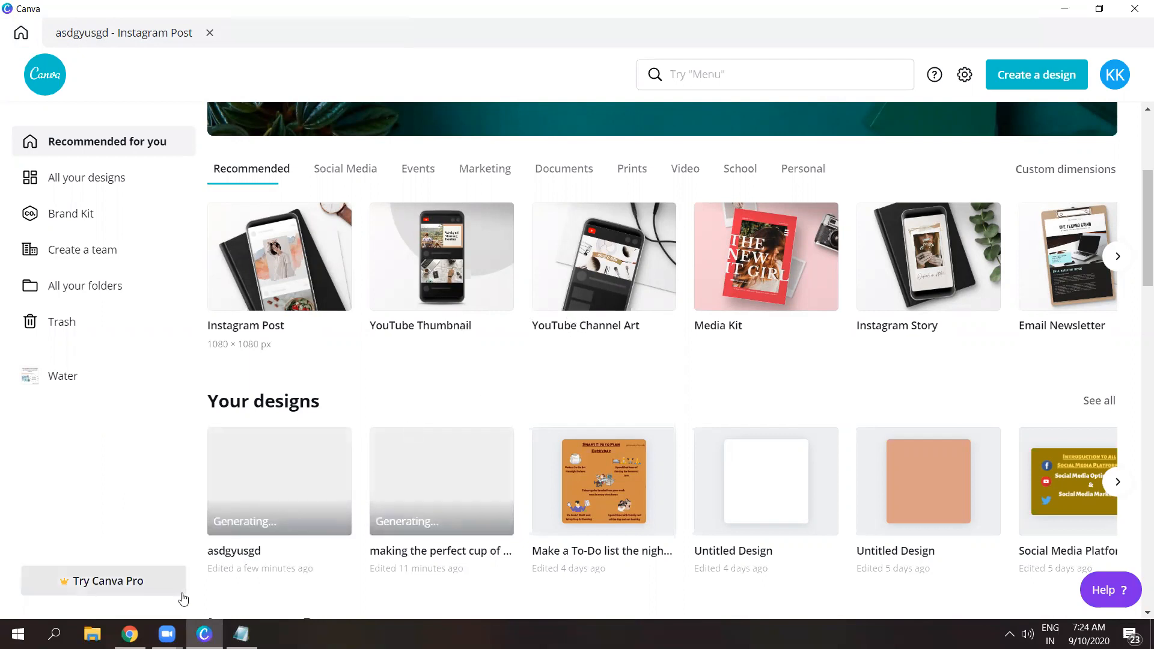
- Switch to YouTube in Chrome, search for "sireesha my telugu channel" and open that channel's page to view its banner
click(130, 634)
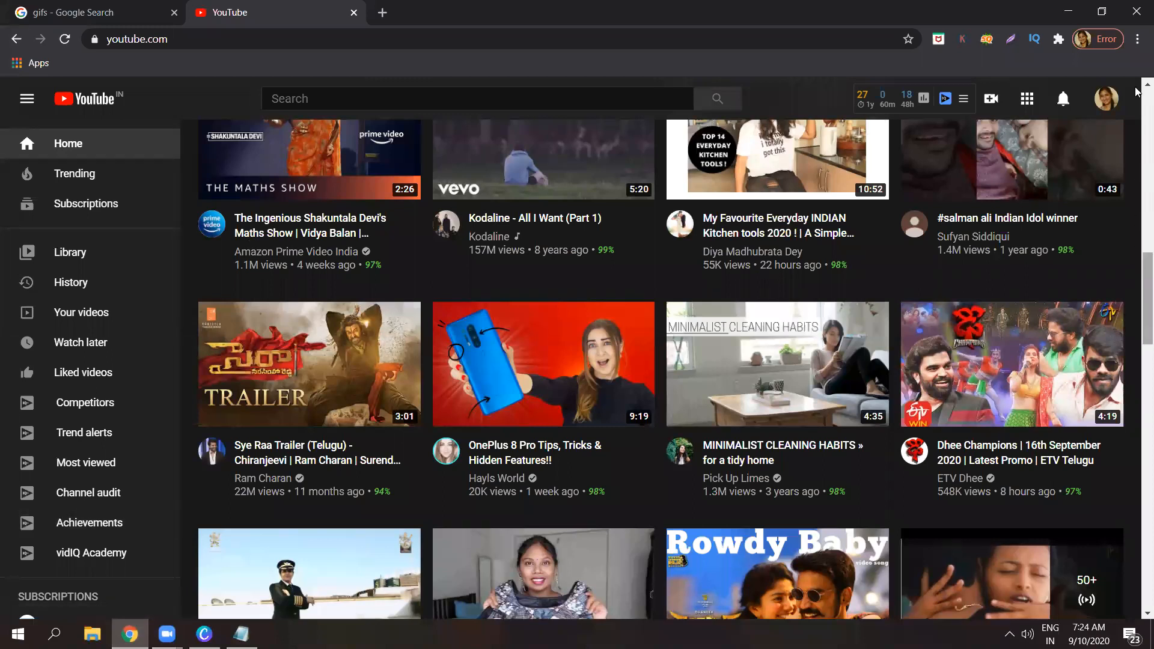
drag(1138, 258, 1138, 87)
click(523, 101)
text(sire)
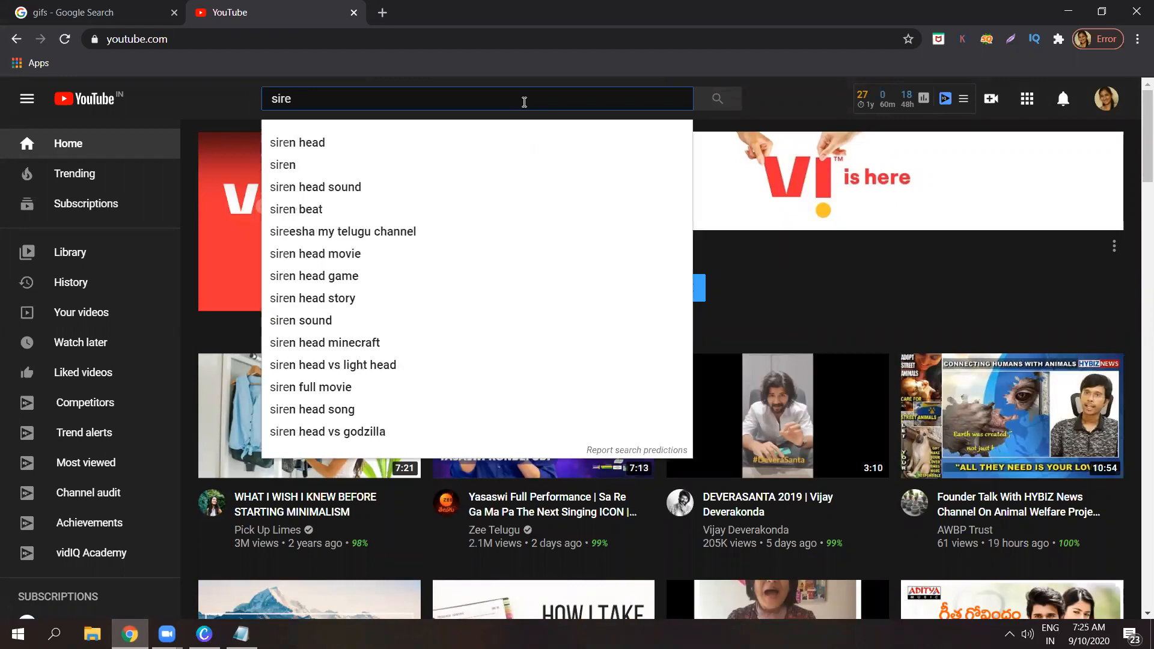
text(e)
key(Down)
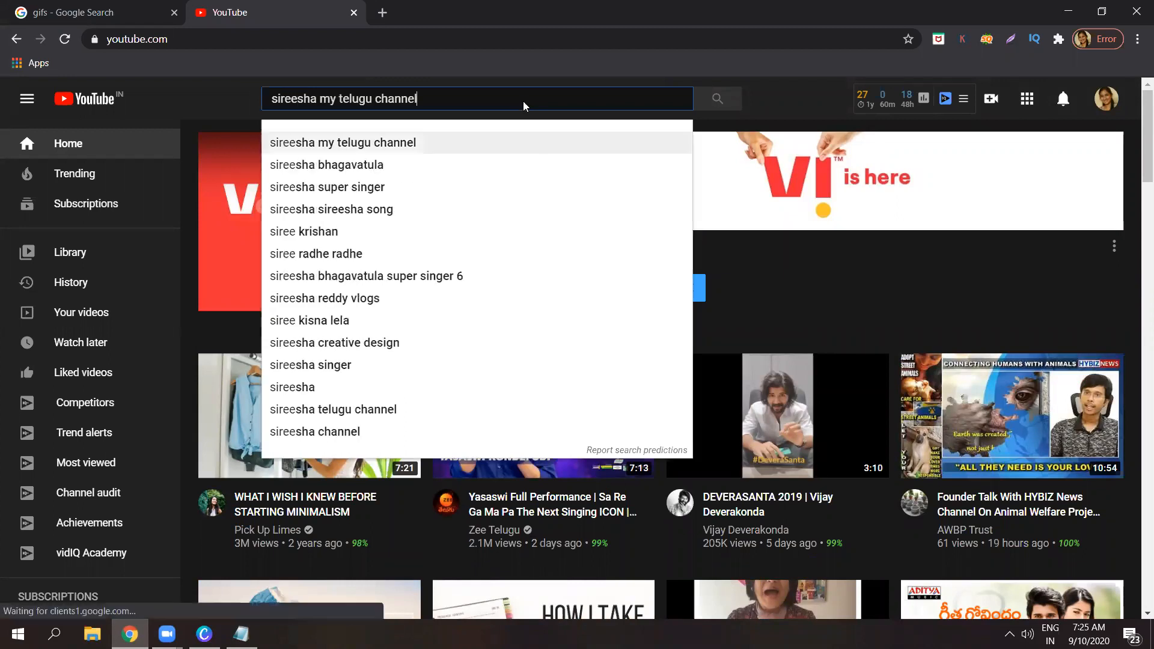
key(Return)
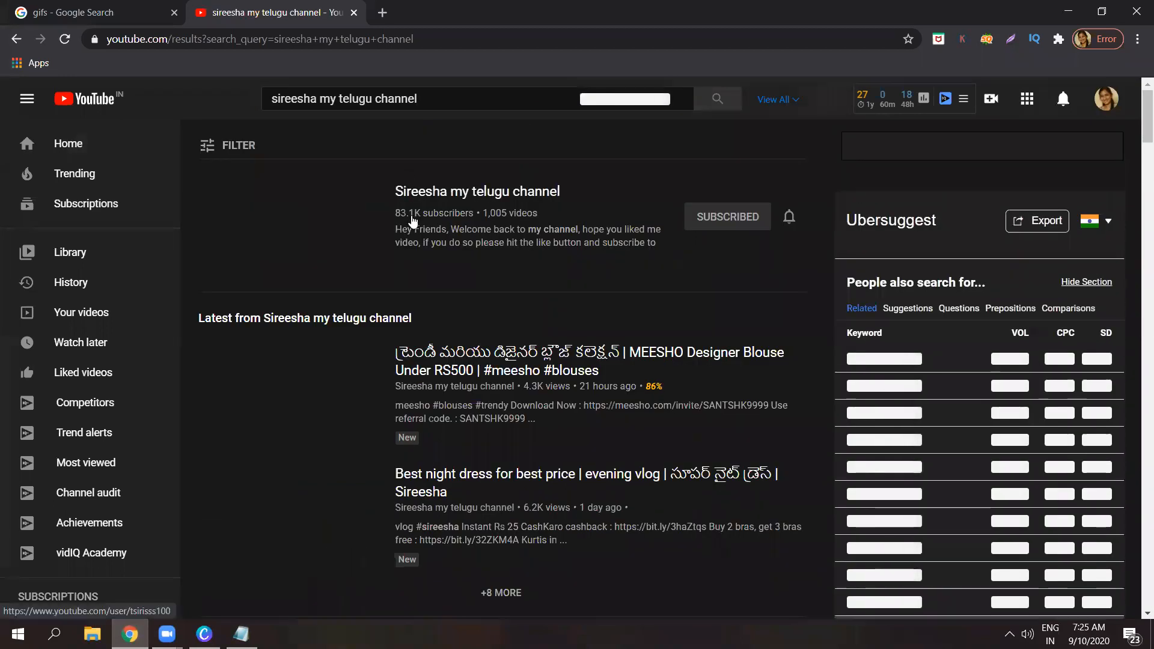
click(412, 223)
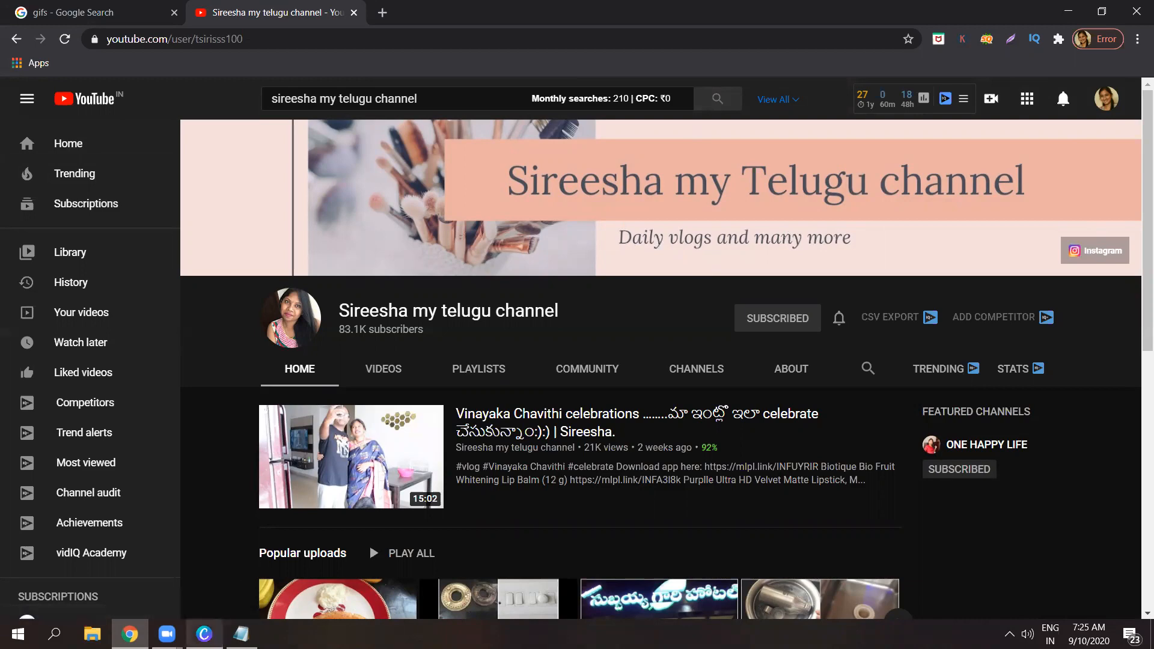
- Switch back to Canva and look through the recommended design types, from Instagram Post up to Certificate, Menu and ID Card
click(204, 634)
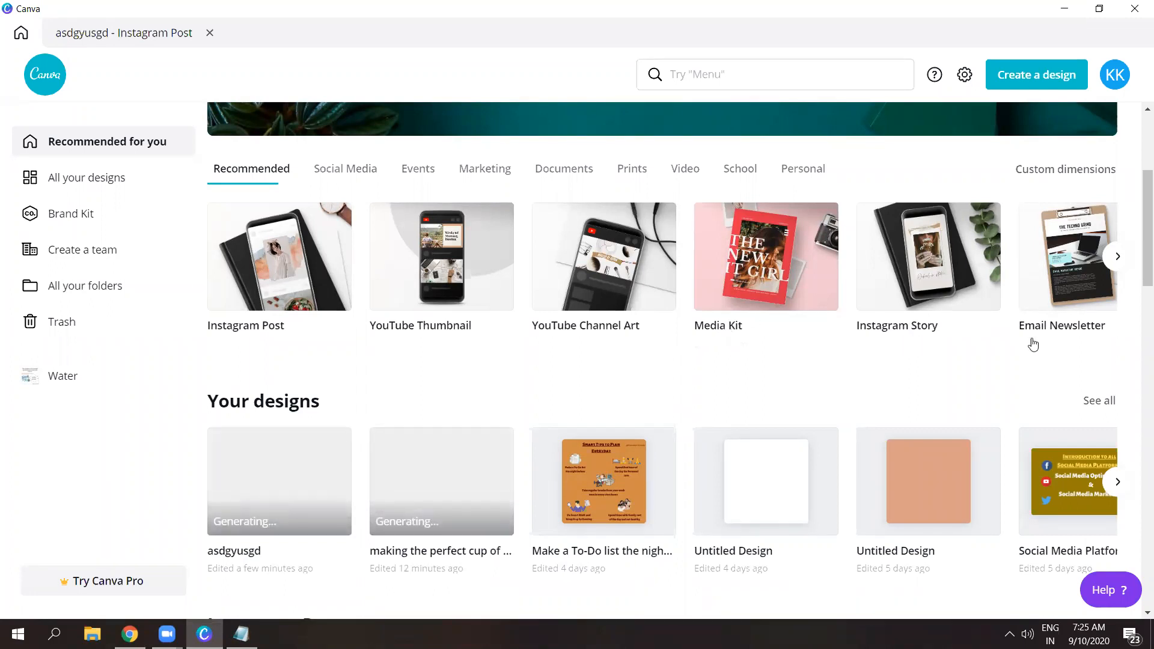
click(1117, 257)
click(1117, 257)
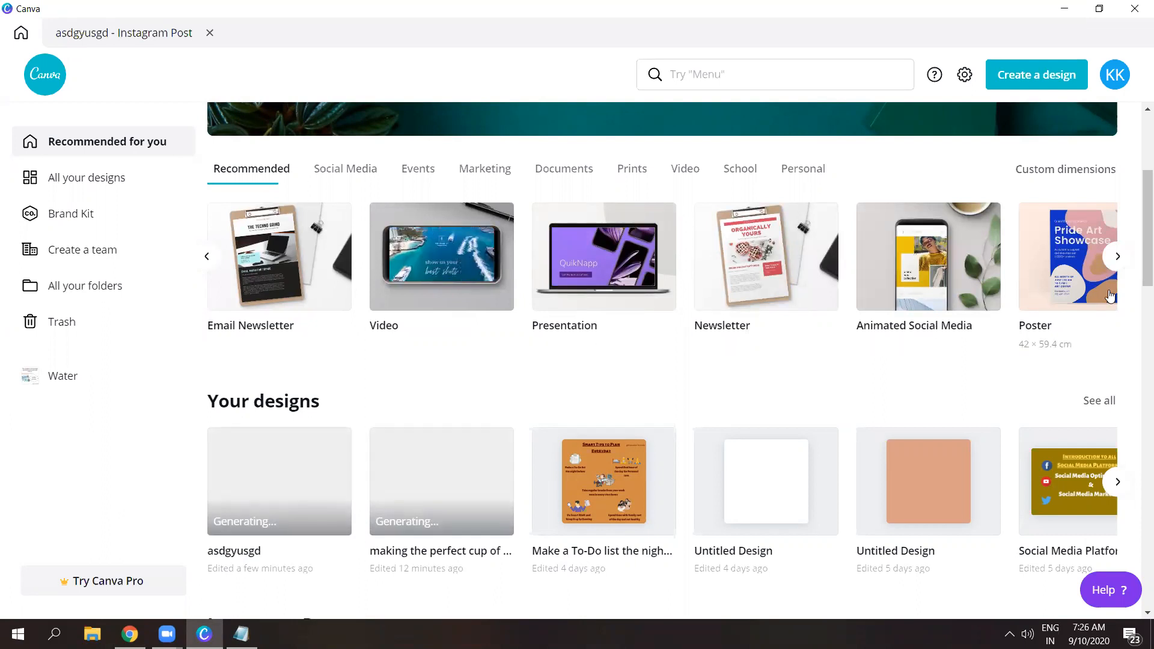
click(1119, 259)
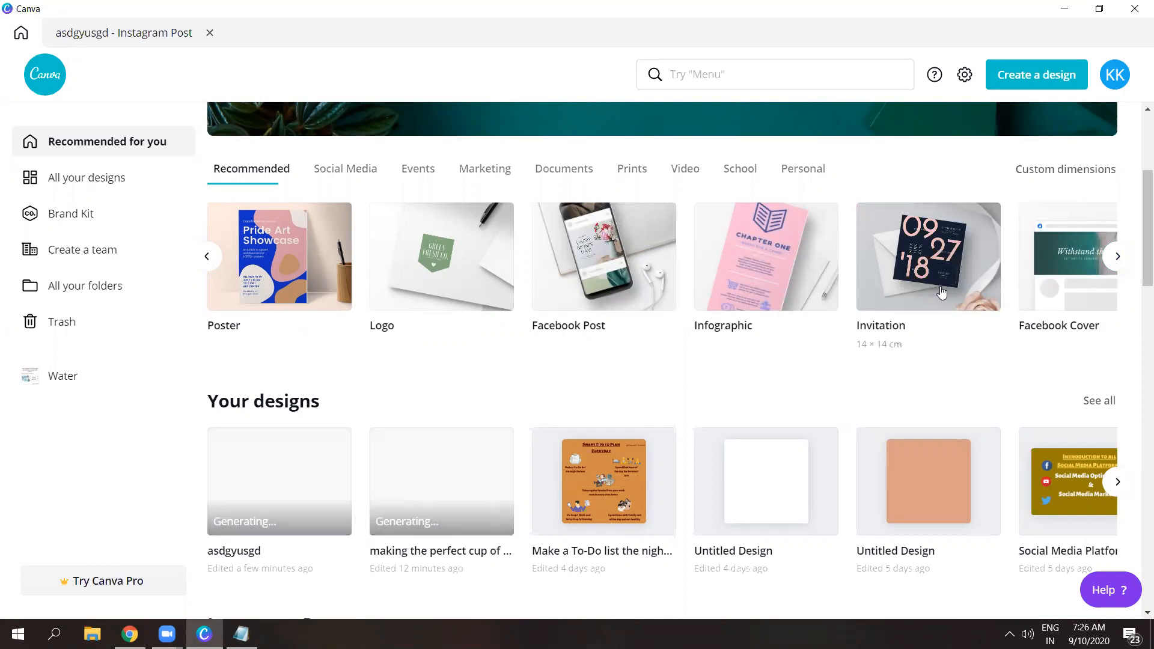
click(1116, 258)
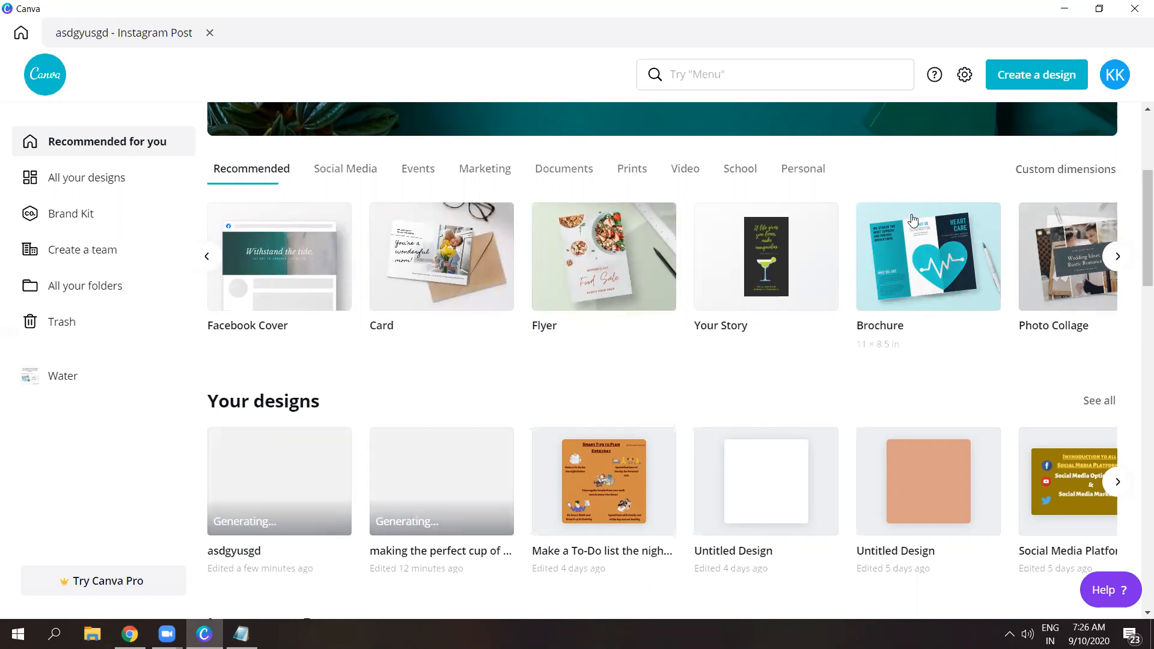
click(1117, 257)
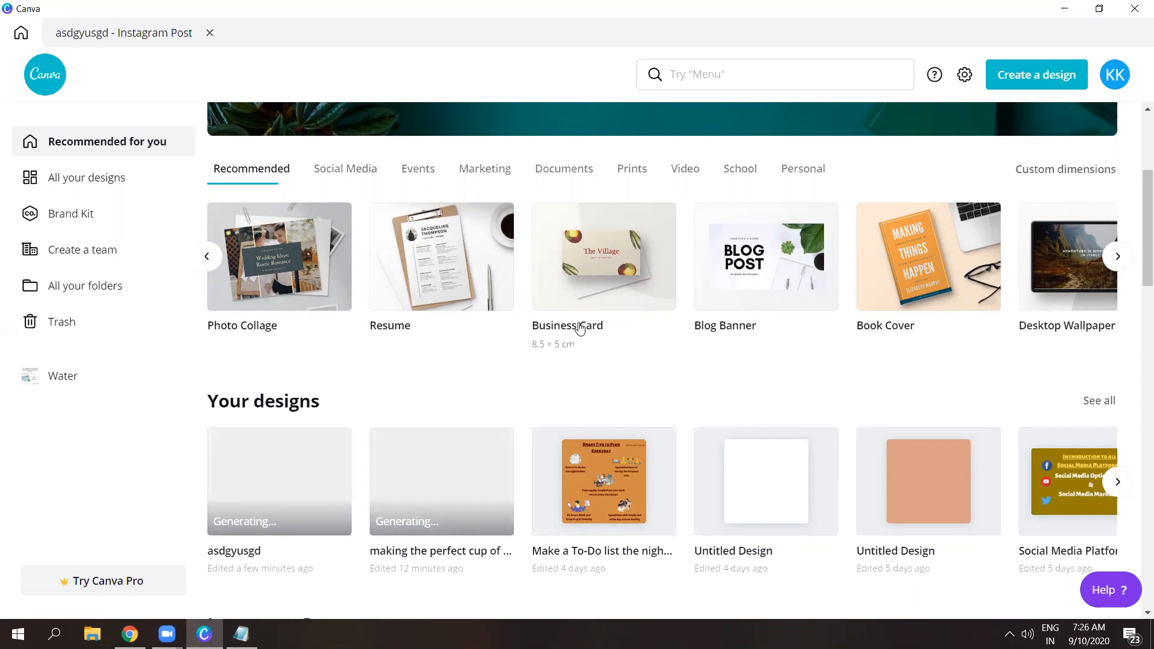
click(1117, 257)
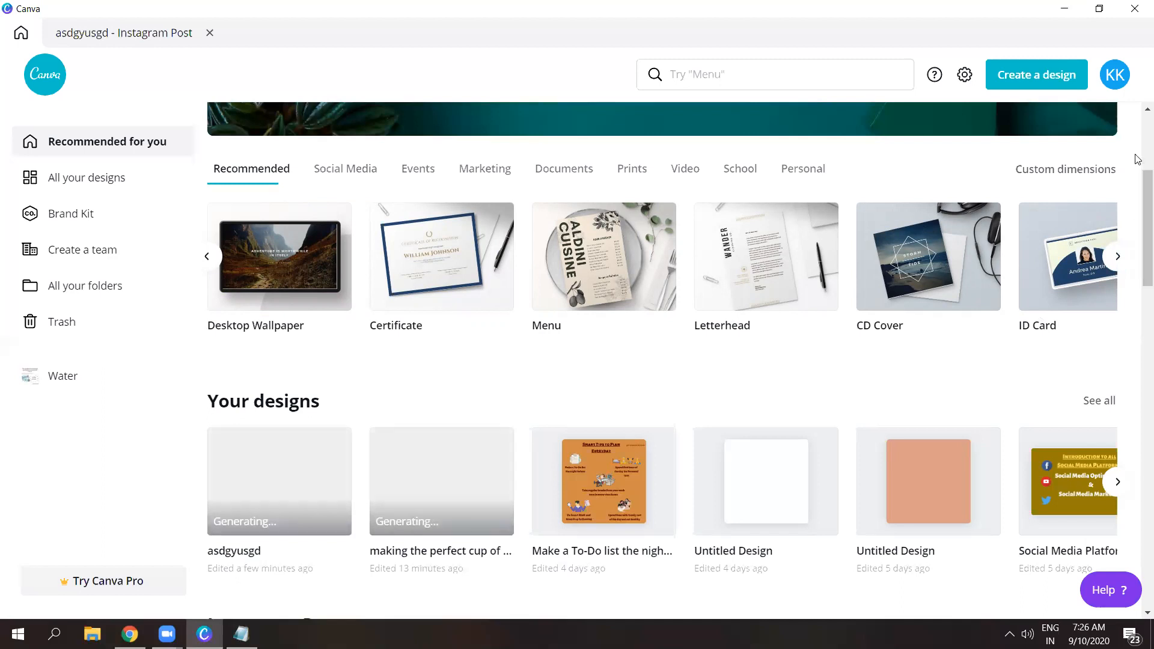
- Create a new blank design with custom dimensions of 120 px wide by 240 px high
scroll(1138, 171, up, 1)
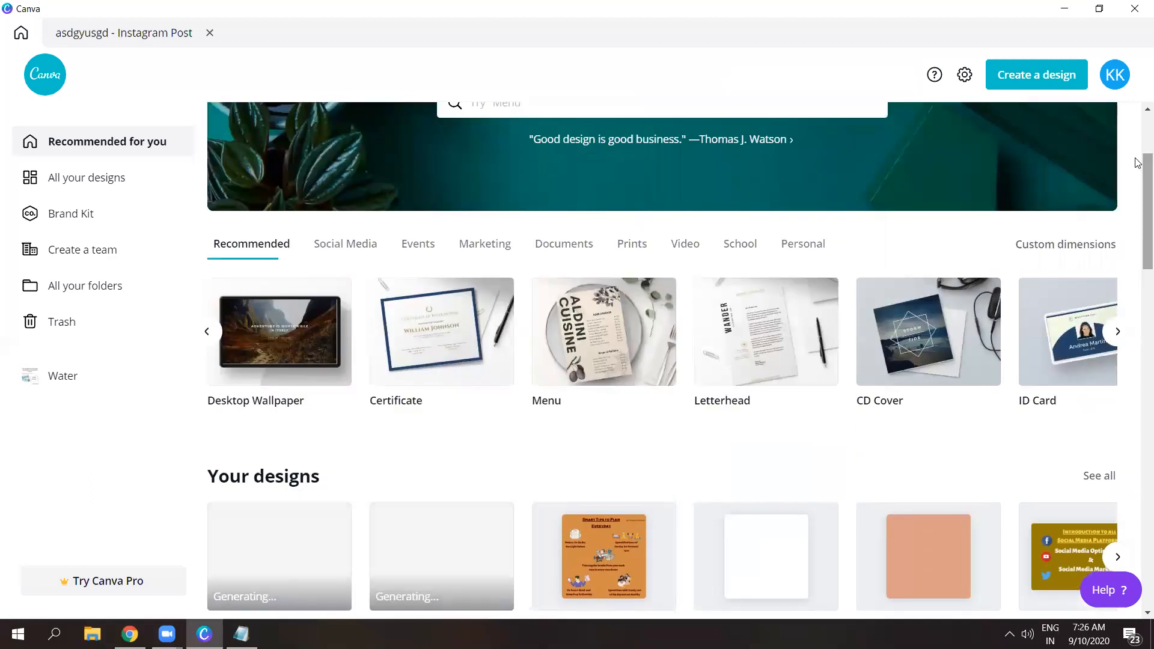
scroll(1135, 154, up, 1)
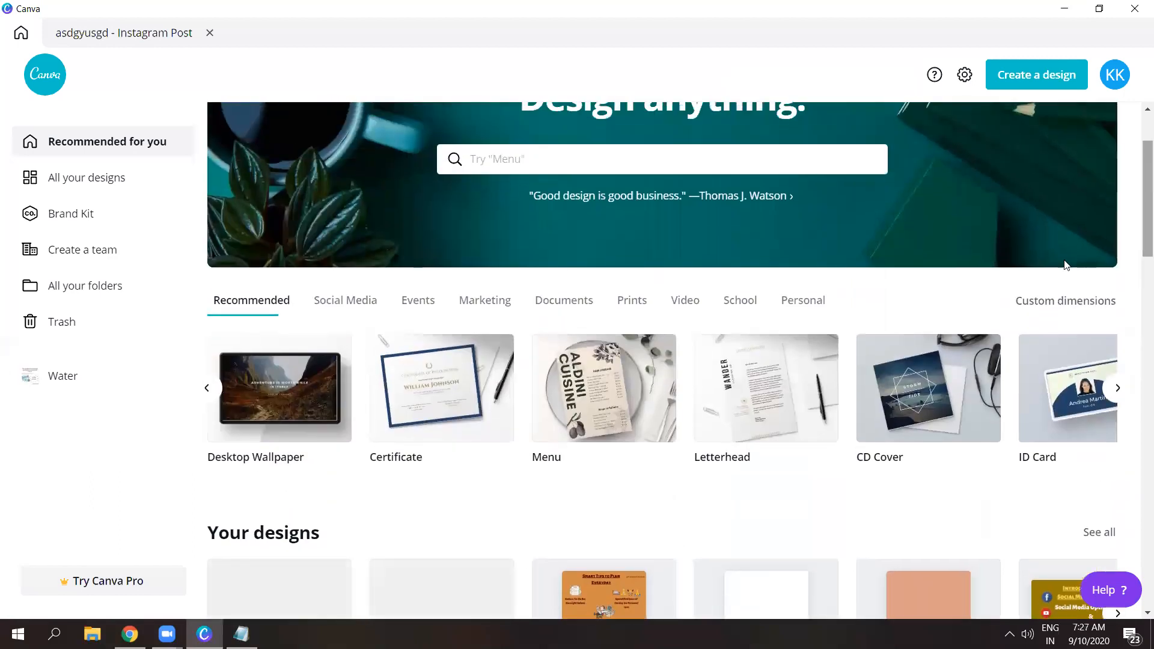
click(1058, 305)
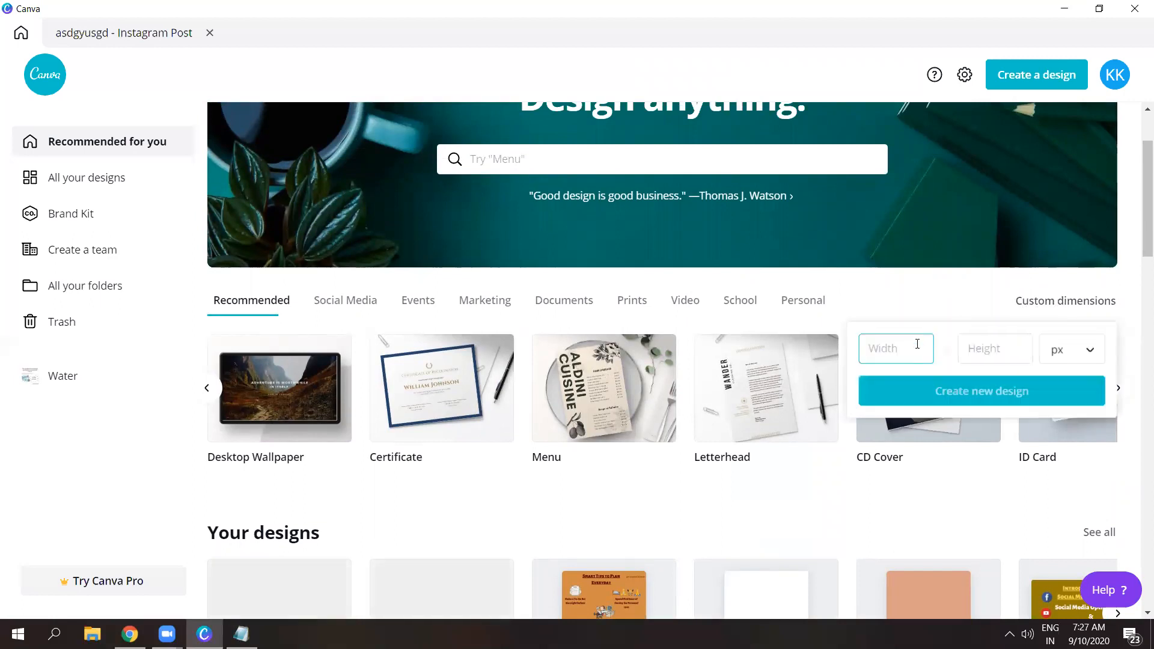
text(e)
click(974, 349)
text(e)
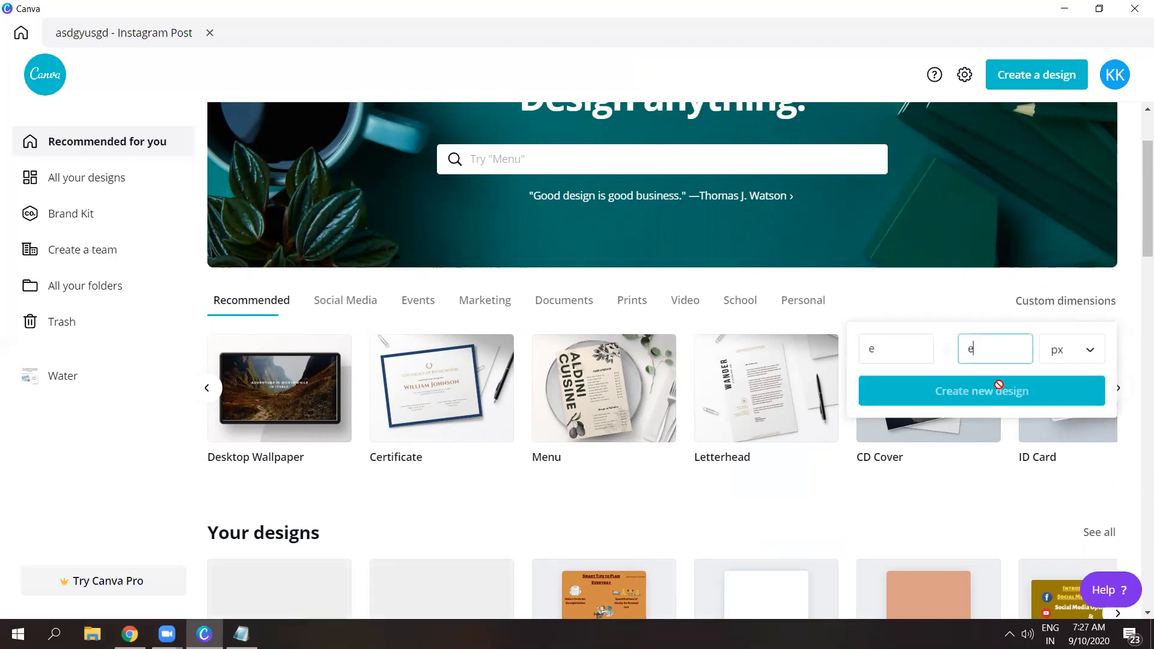
click(914, 344)
double_click(913, 344)
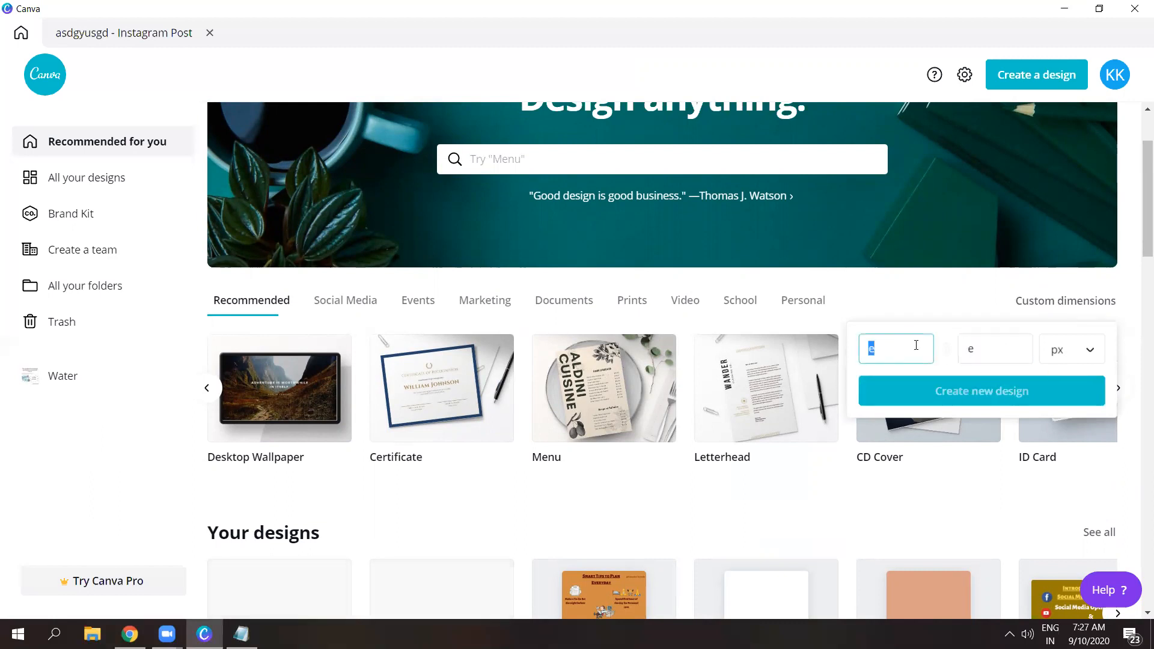
text(120)
click(980, 351)
double_click(980, 350)
text(240)
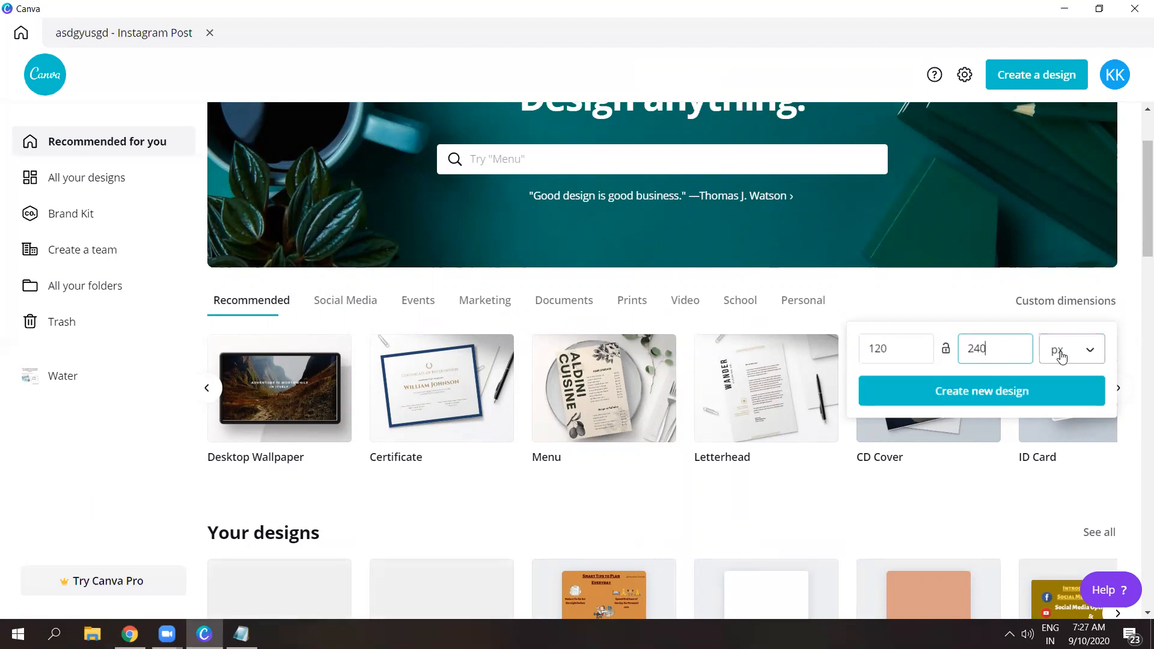
click(1010, 392)
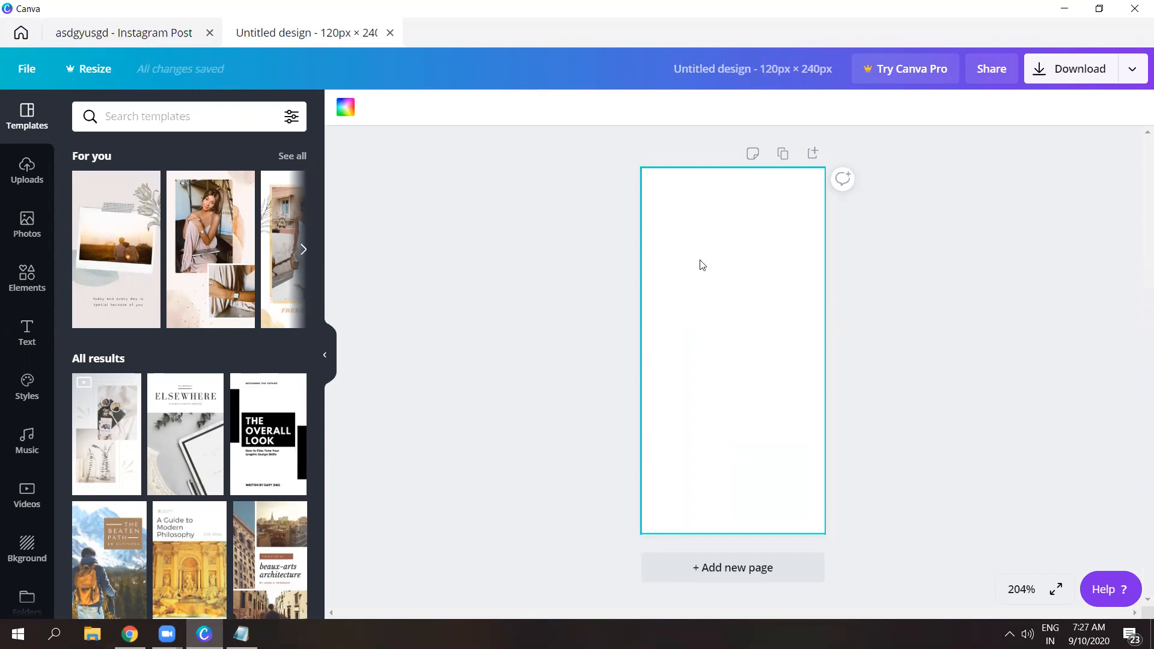
- Close the blank 120px × 240px design and return to the asdgyusgd Instagram post
click(507, 227)
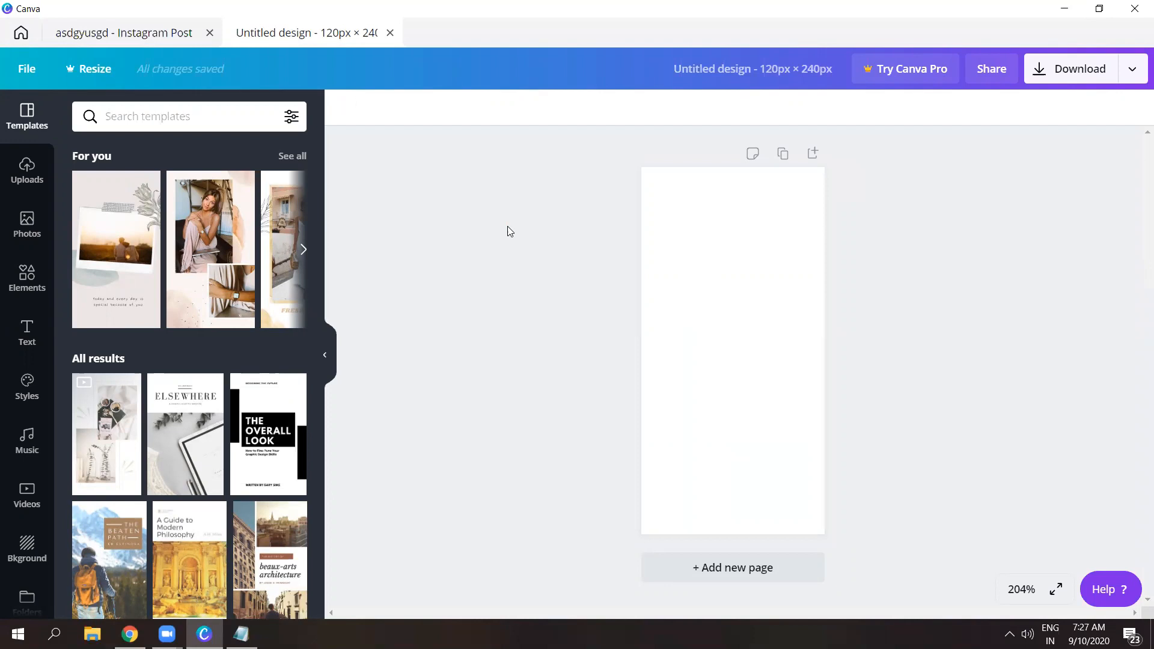
click(707, 271)
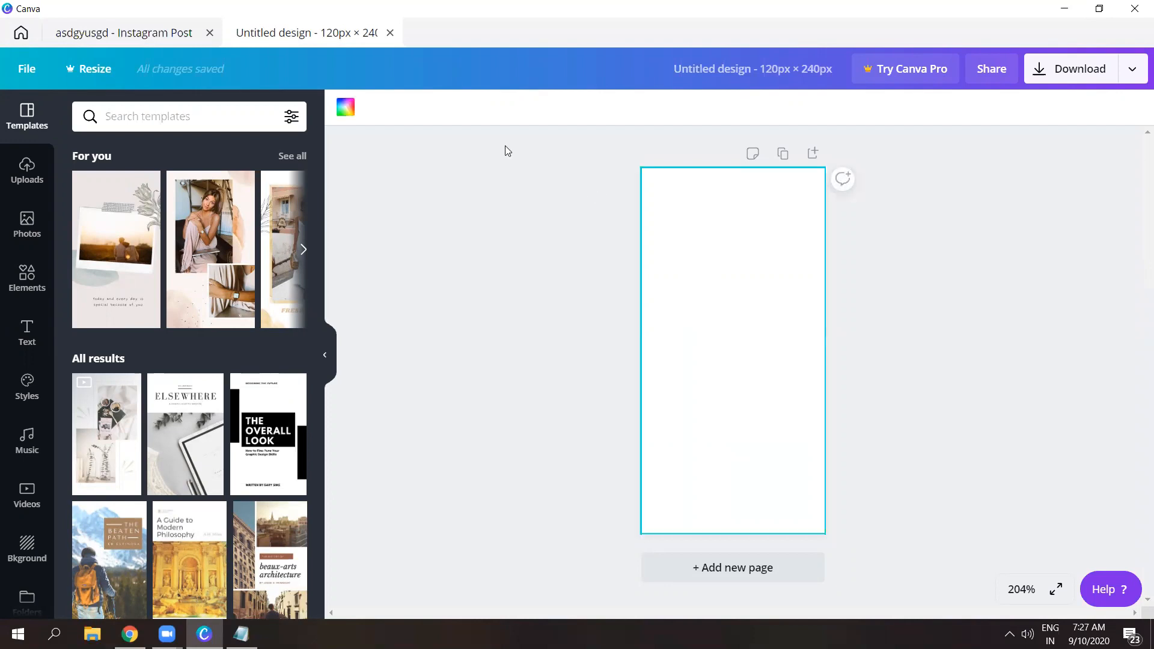
click(390, 33)
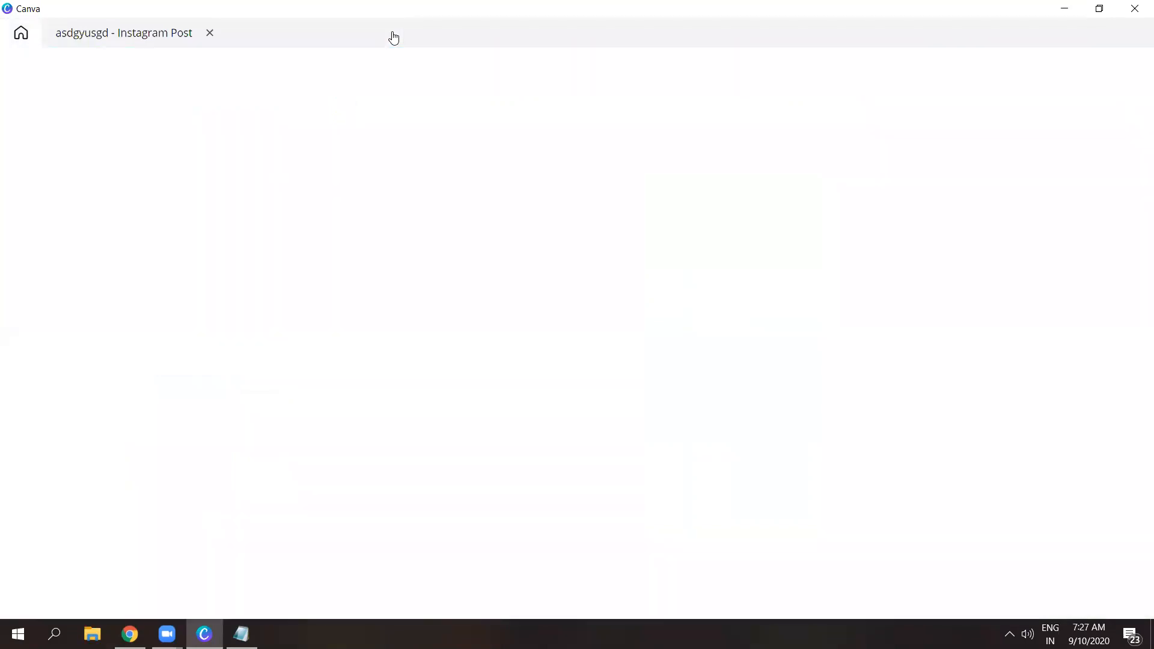
click(190, 42)
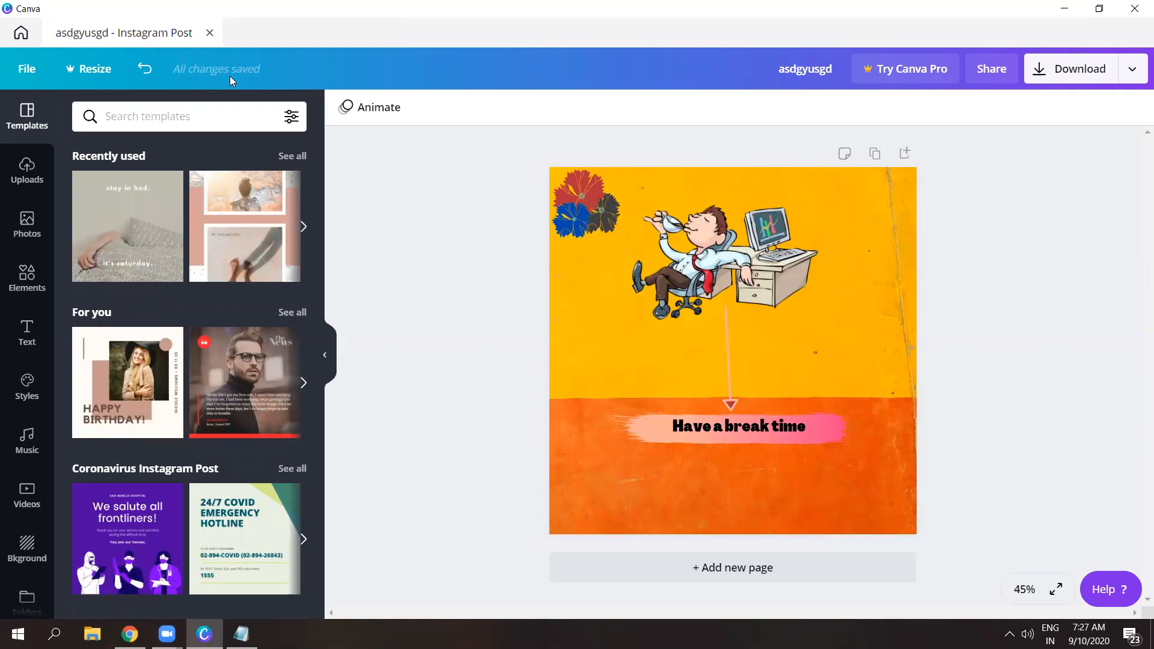
- Go to the home page, look back through the recommended design types to Instagram Post and open the custom dimensions settings
click(22, 35)
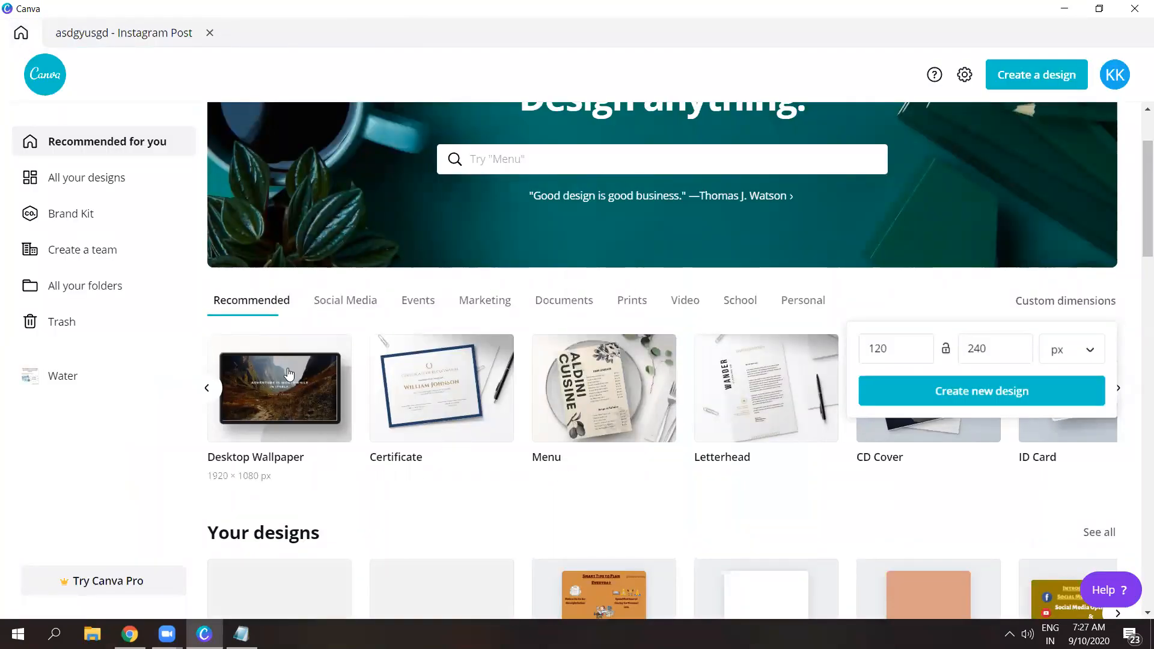
click(207, 388)
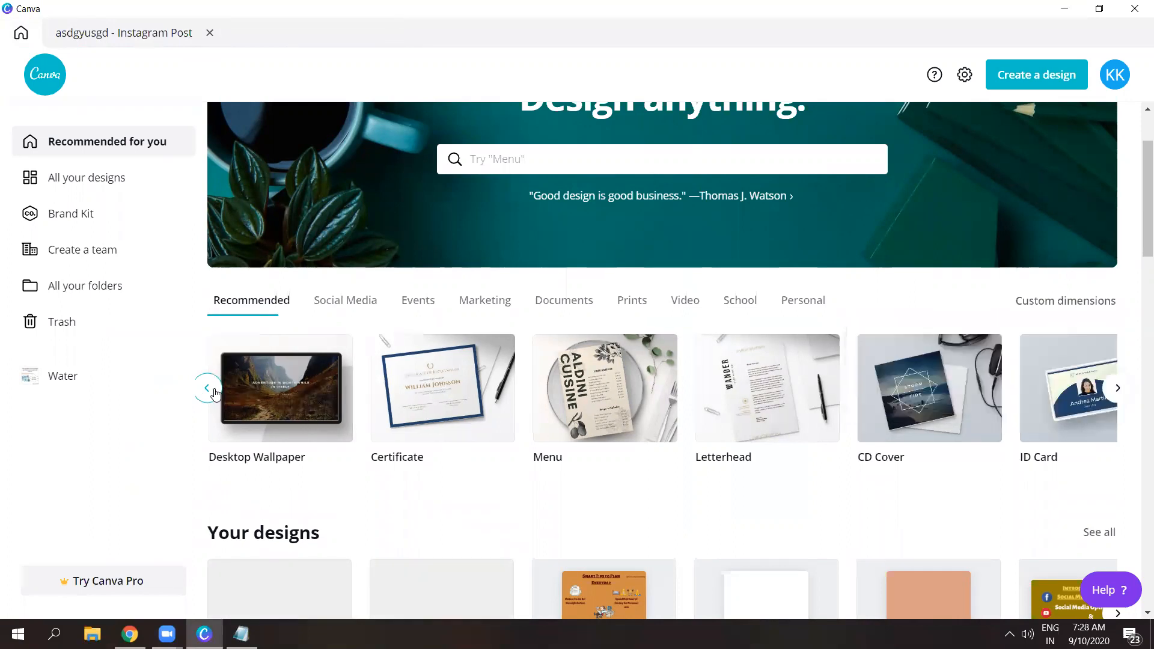
click(207, 388)
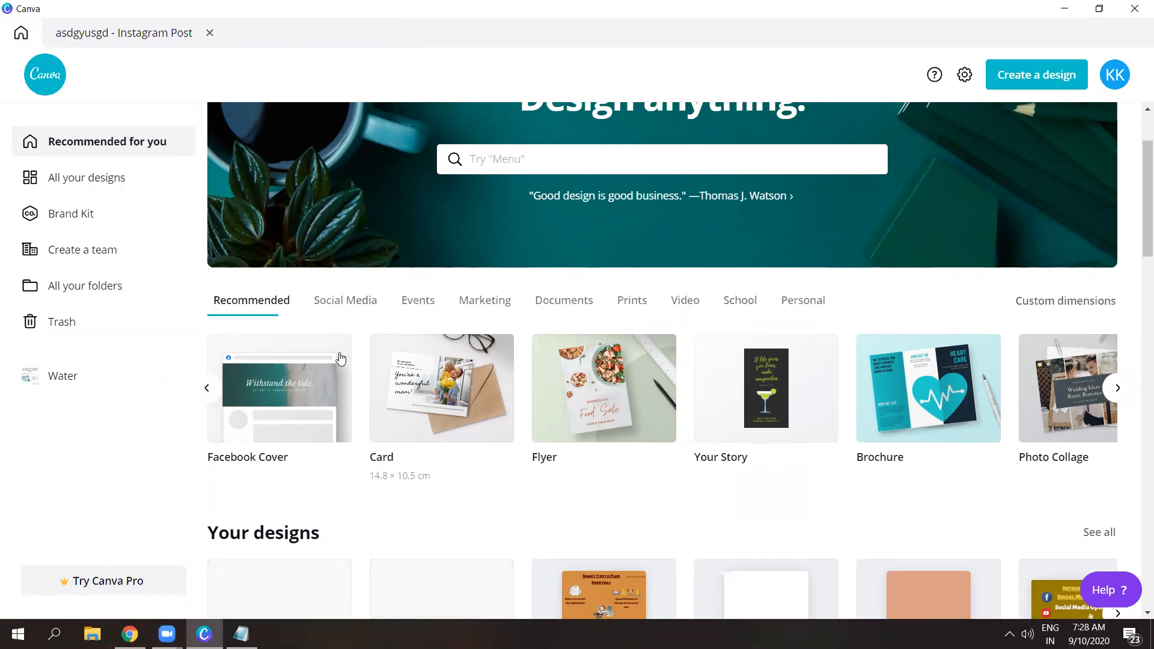
click(209, 391)
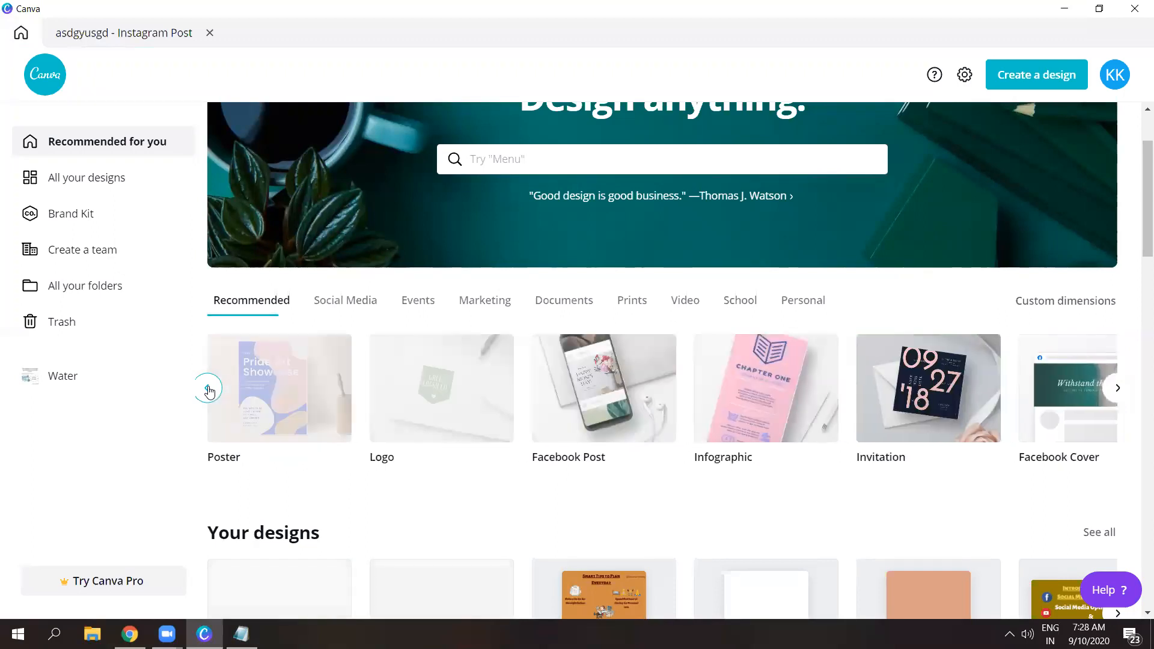
click(208, 392)
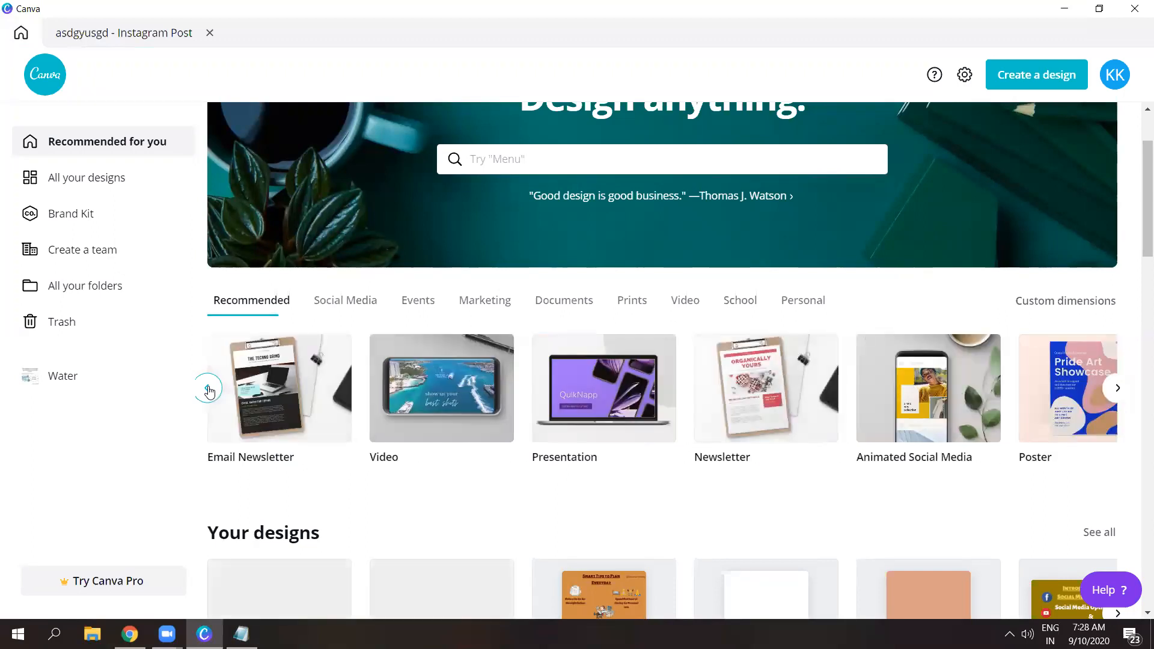
click(208, 391)
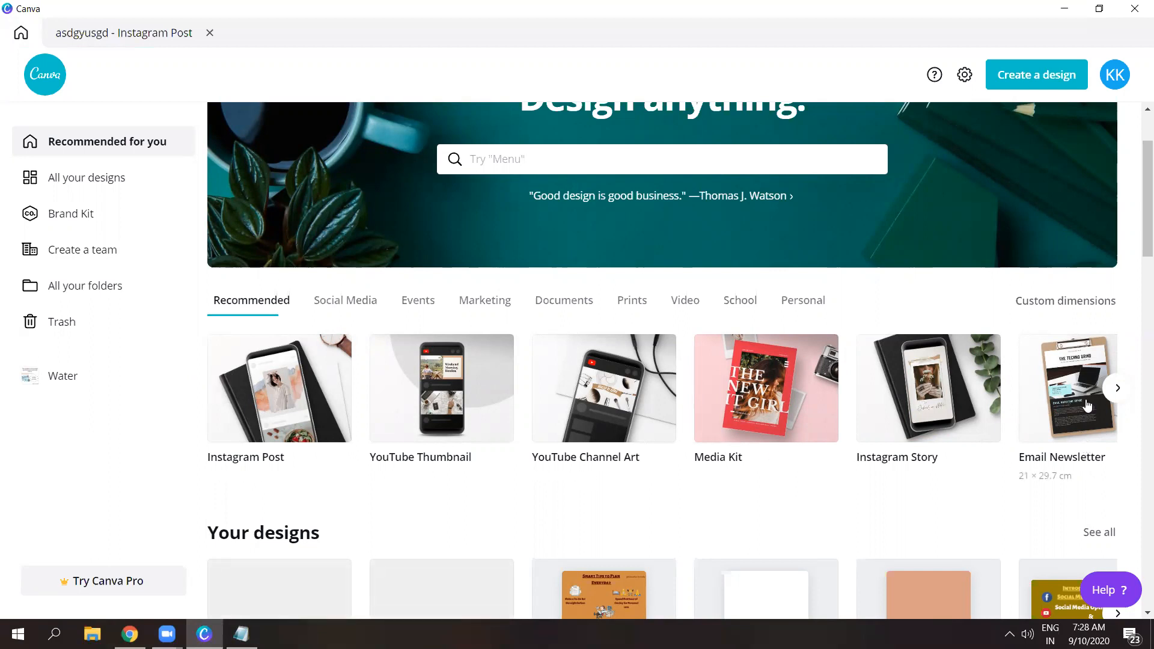
click(1077, 301)
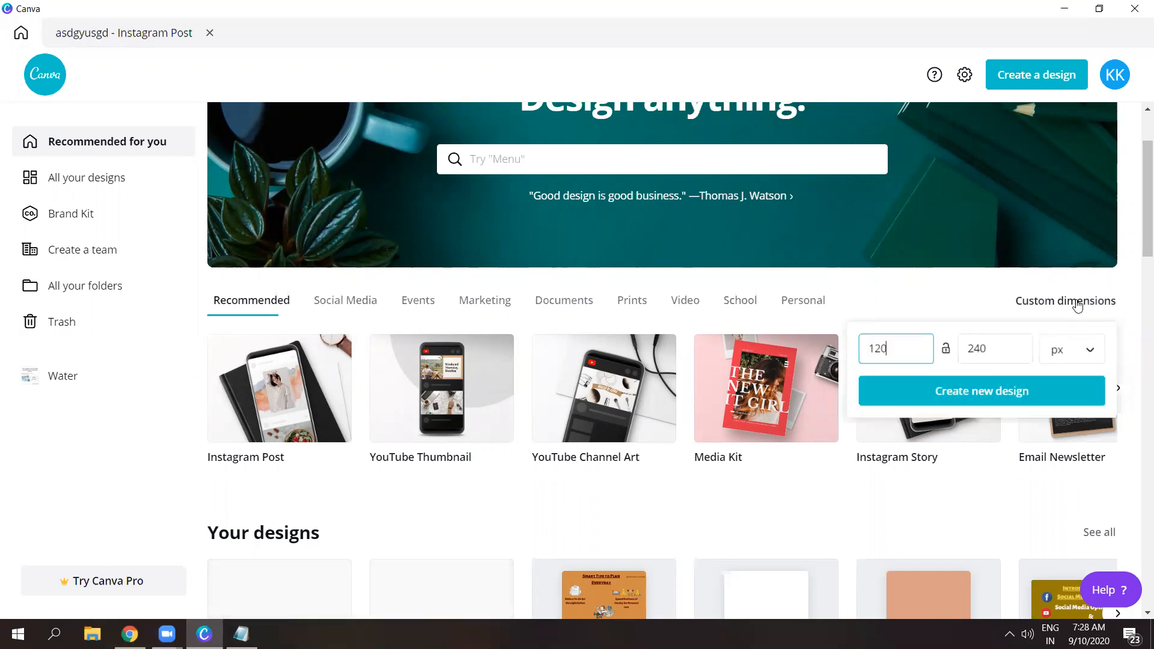
- Search the design types for "instagram ad" and open the Instagram Ad templates
click(756, 167)
text(i)
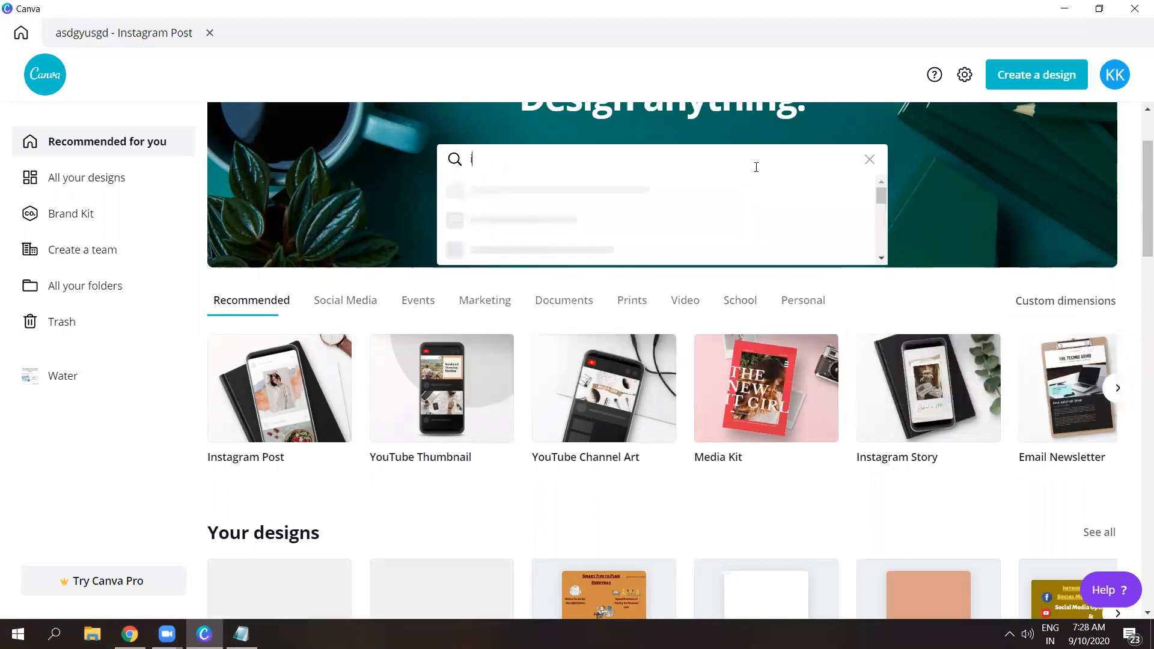
text(nstagram ad)
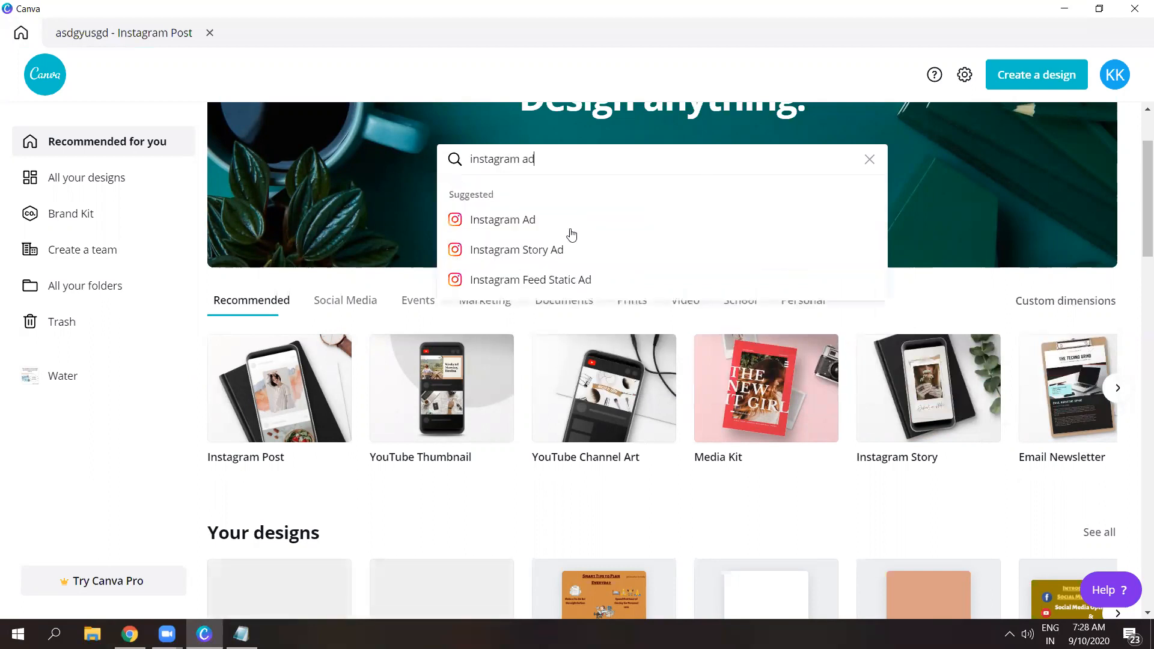
click(558, 229)
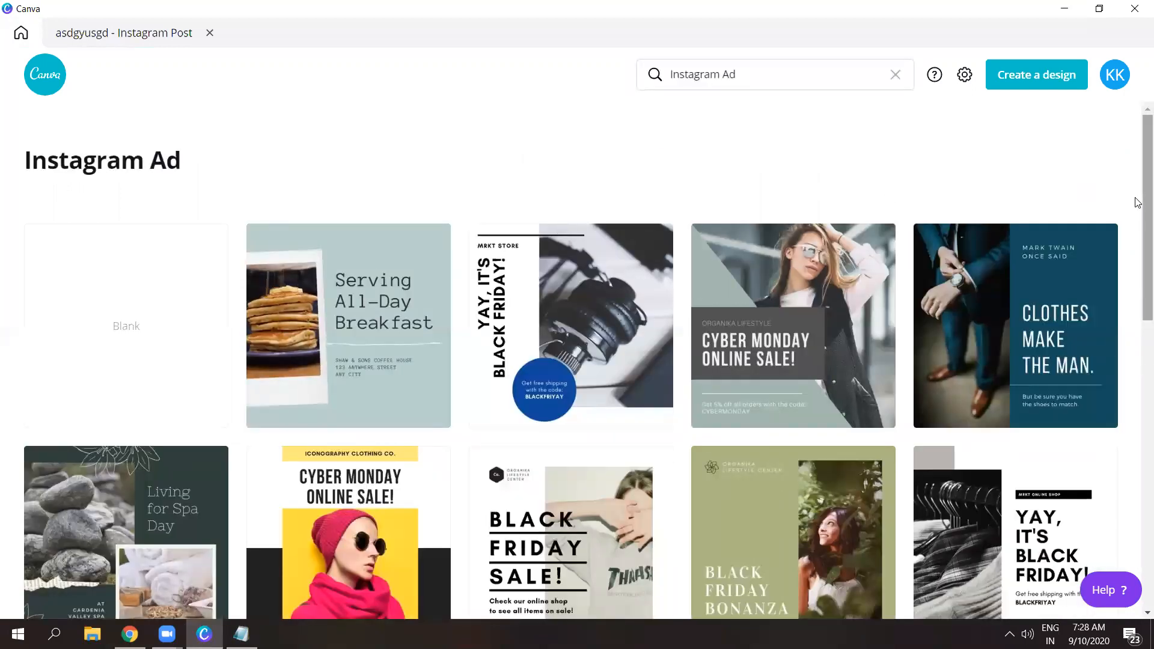
- Look through the Instagram Ad templates, clear the search text and return to the asdgyusgd Instagram post
scroll(1137, 242, down, 2)
scroll(1137, 276, down, 2)
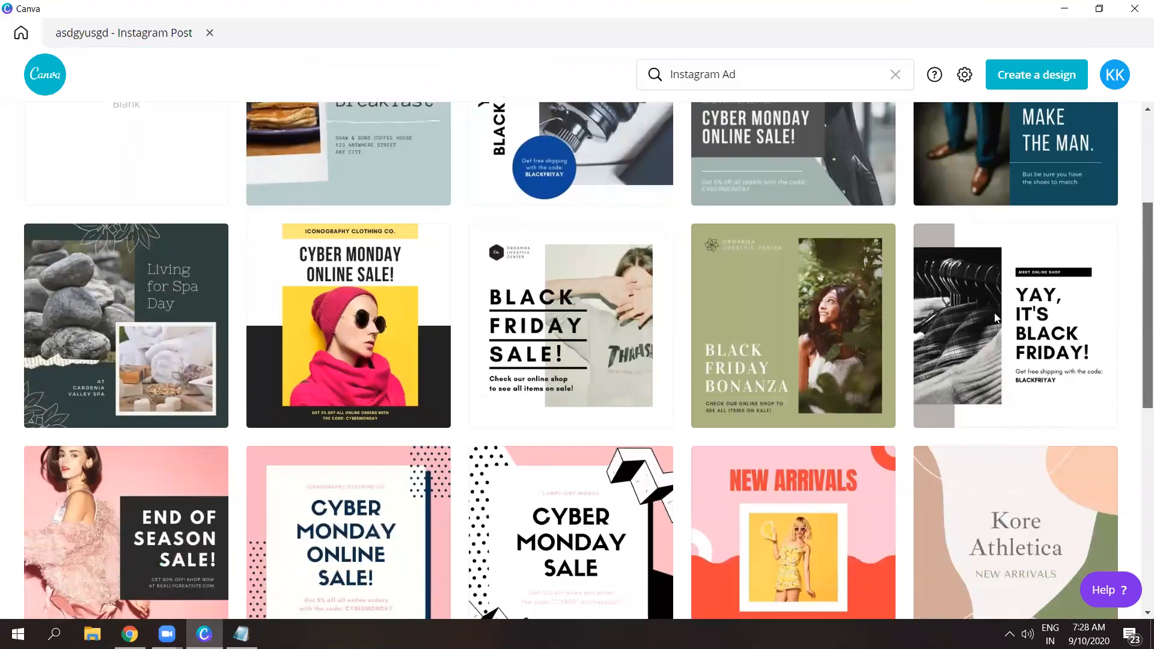
scroll(996, 318, down, 1)
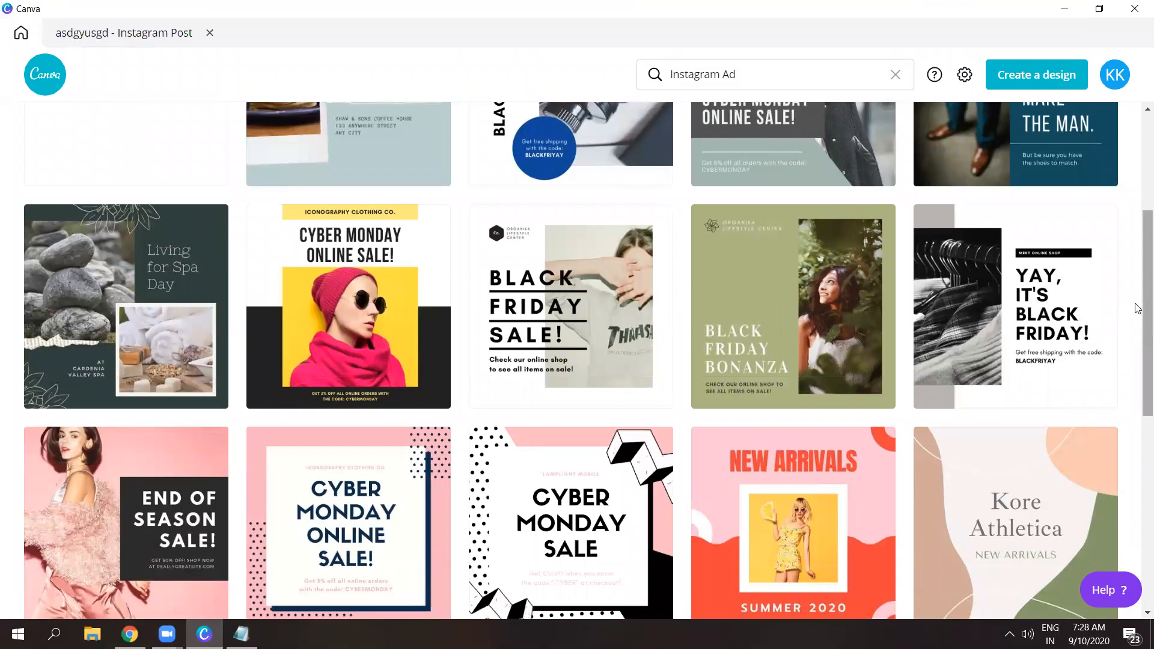
scroll(1138, 355, down, 3)
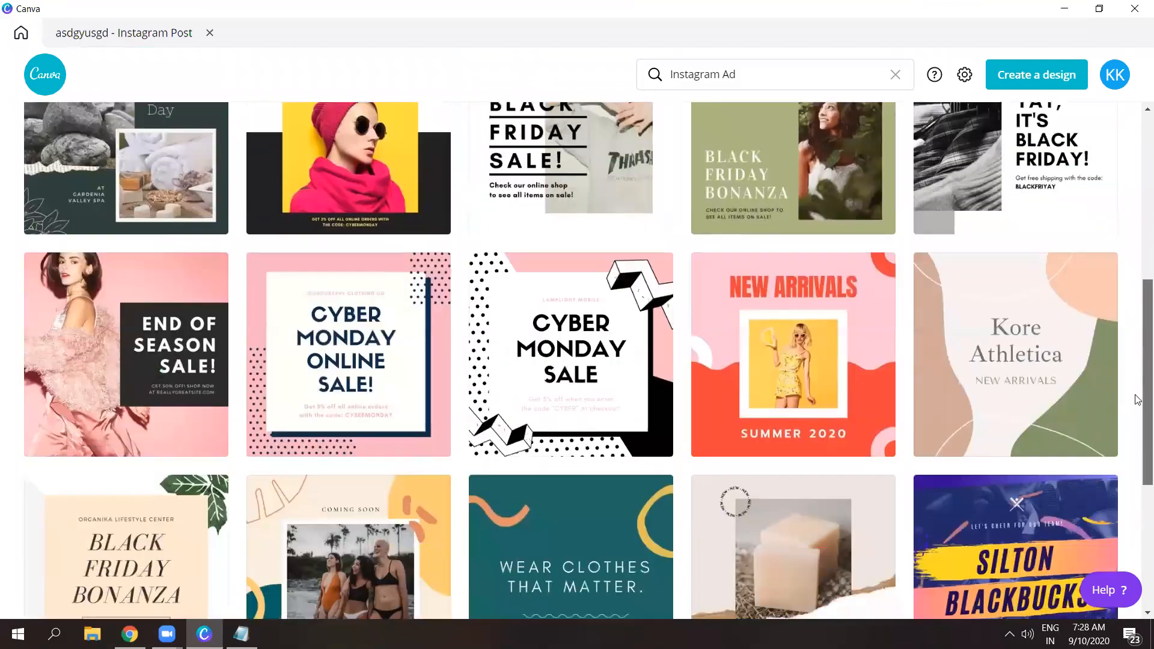
scroll(1137, 443, down, 3)
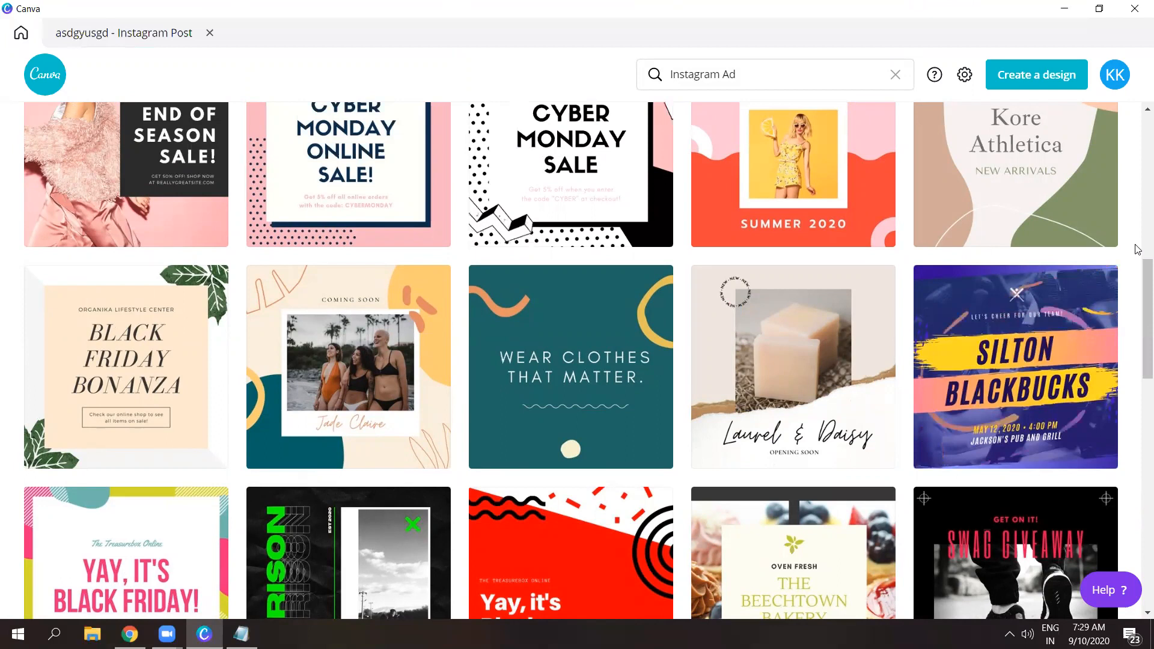
scroll(1137, 249, up, 10)
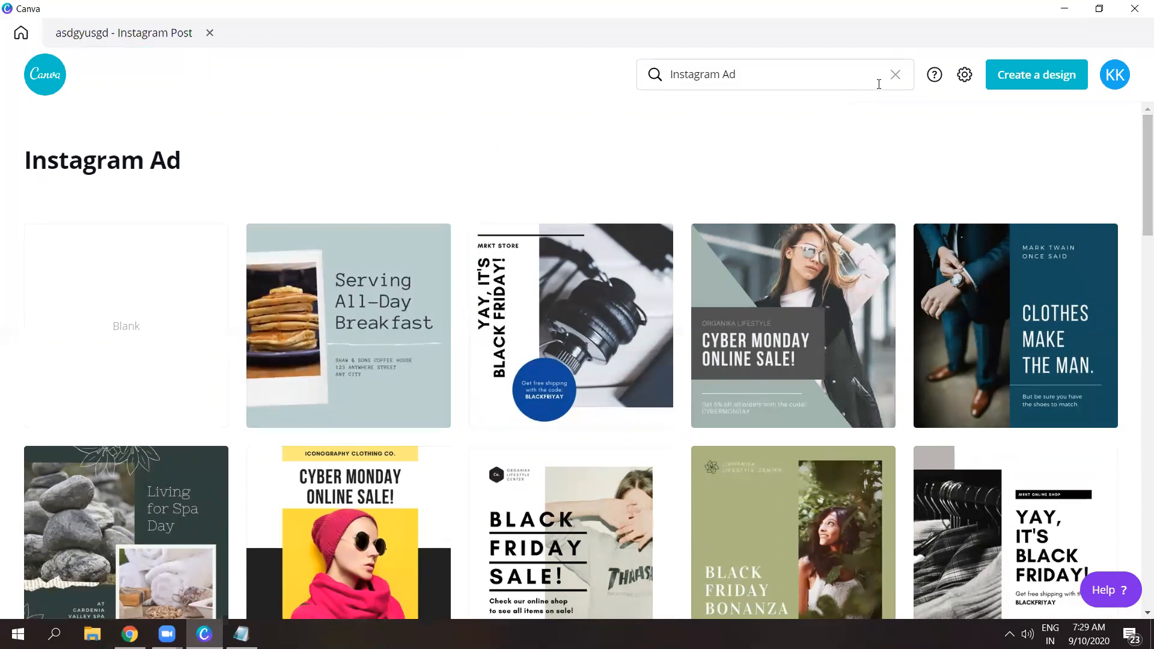
click(894, 74)
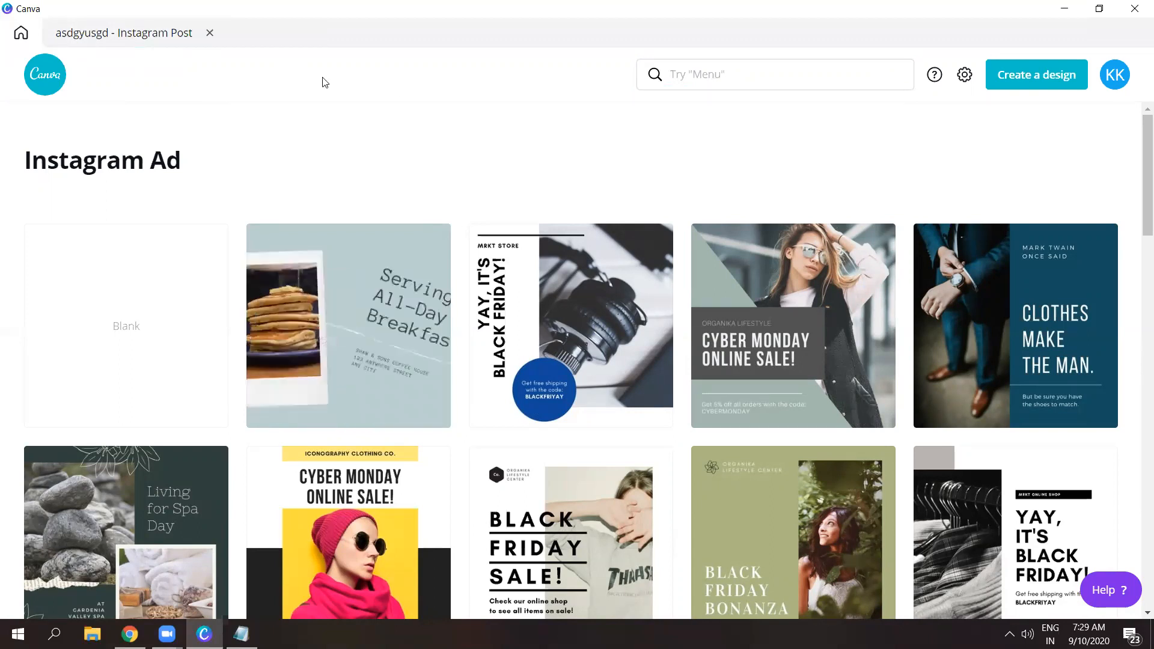
click(142, 38)
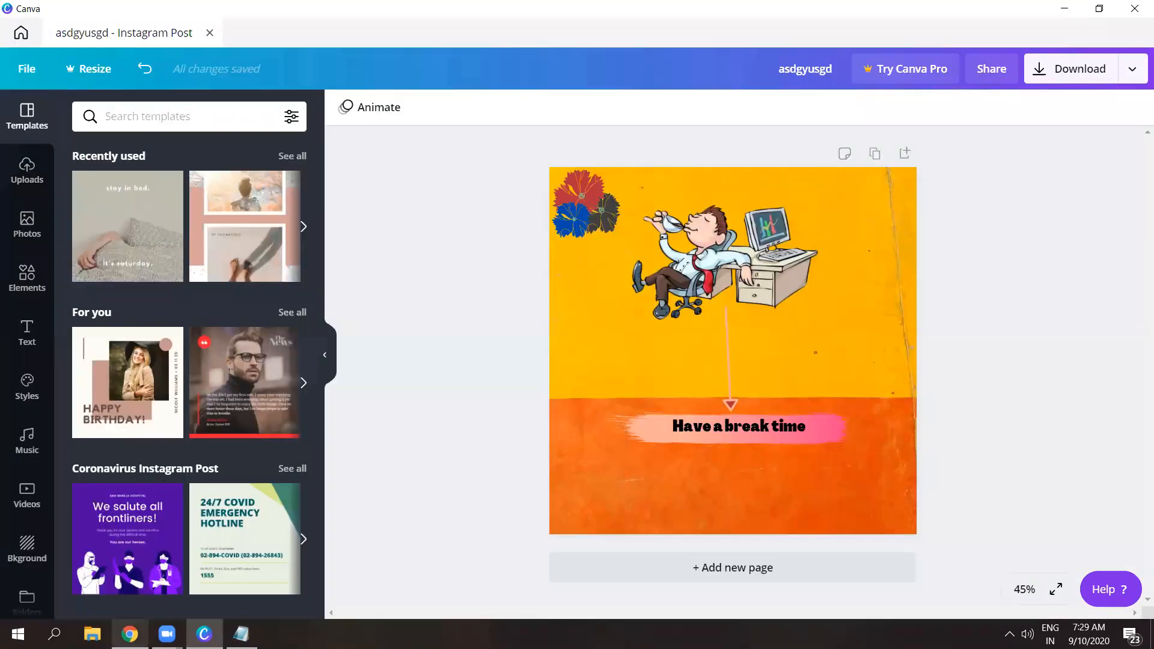
- Switch to Chrome, open Google in a new tab and search for "facebook ad picture size"
click(130, 634)
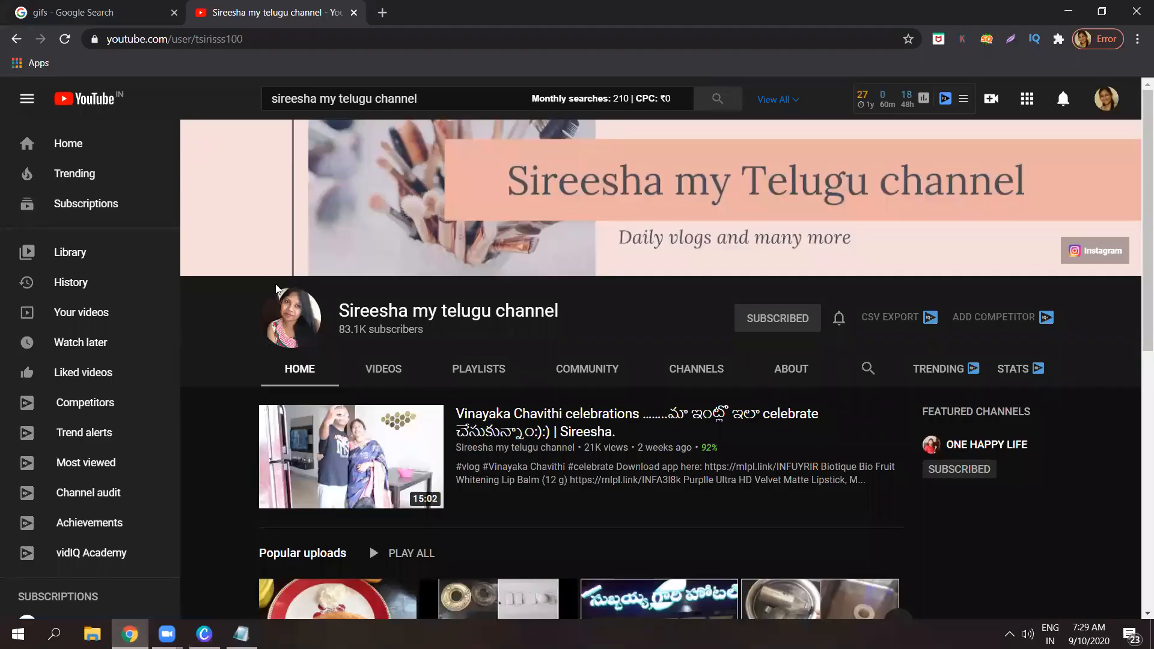
click(382, 13)
text(g)
key(Return)
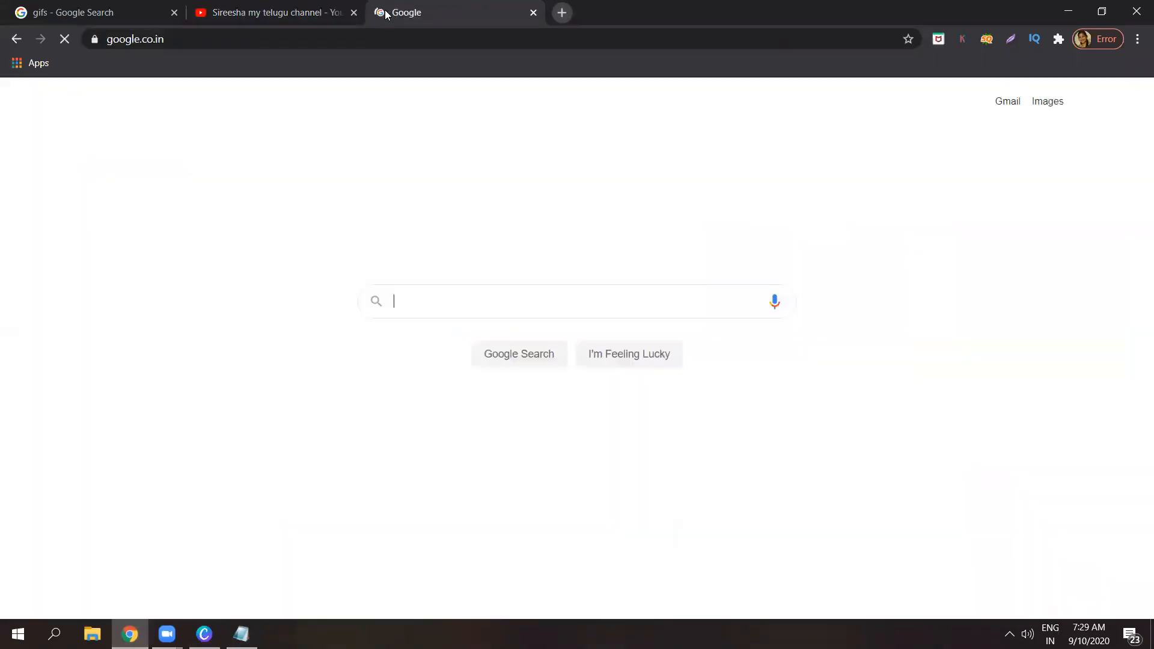
text(fa)
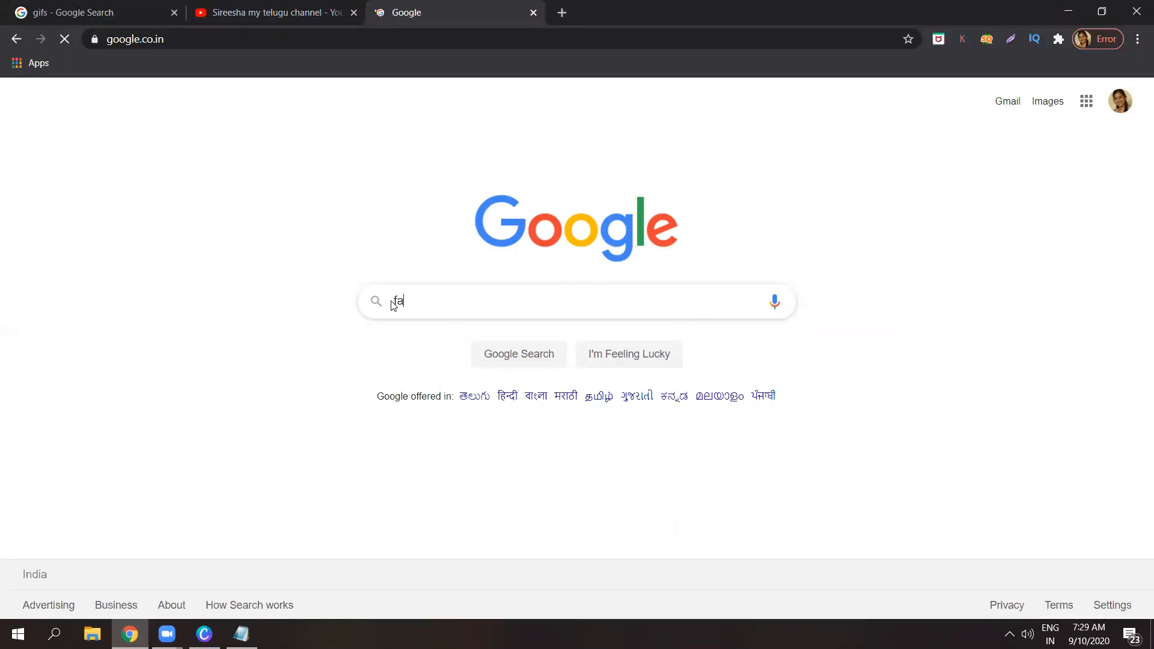
text(cebook ad pic)
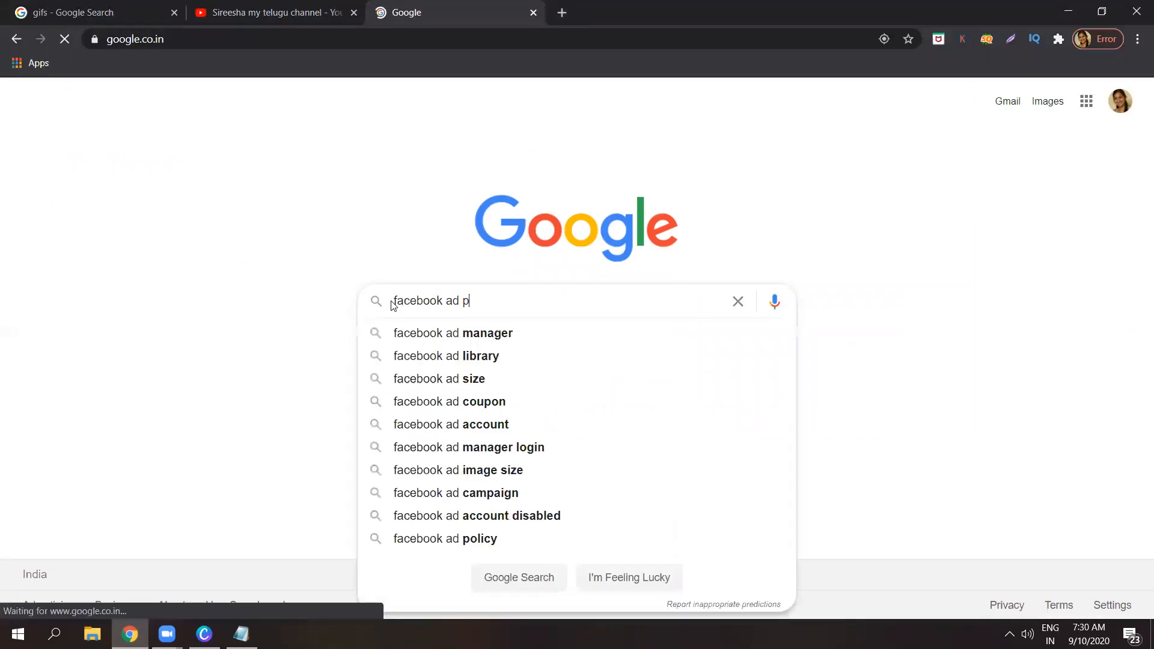
key(Down)
key(Down)
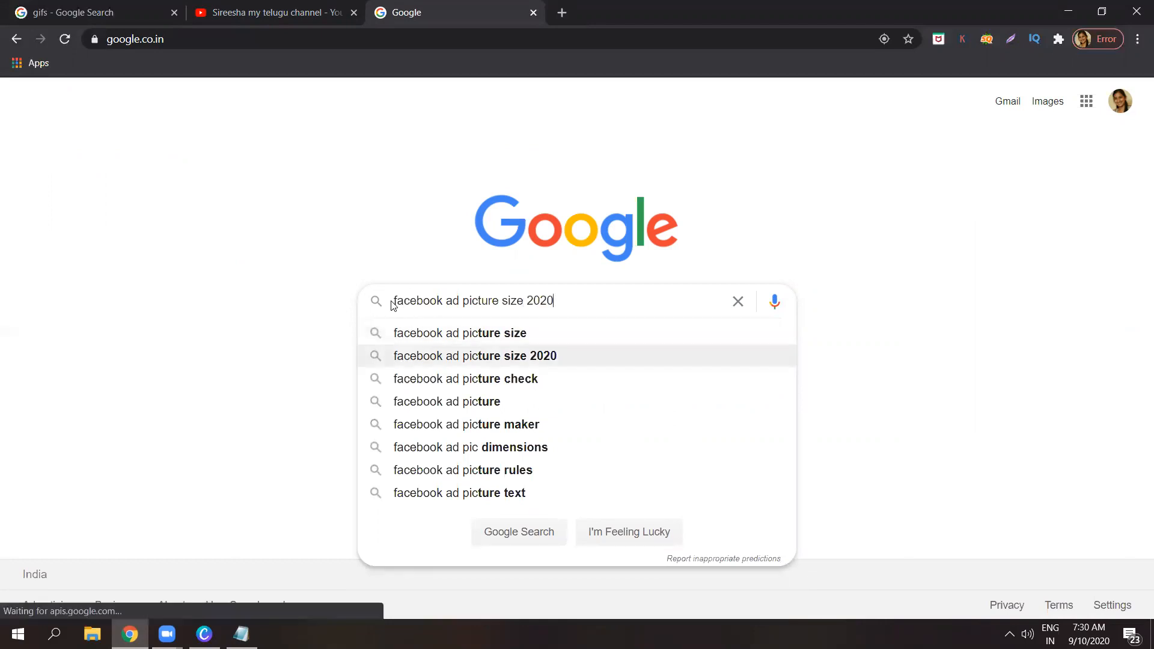
key(Up)
key(Return)
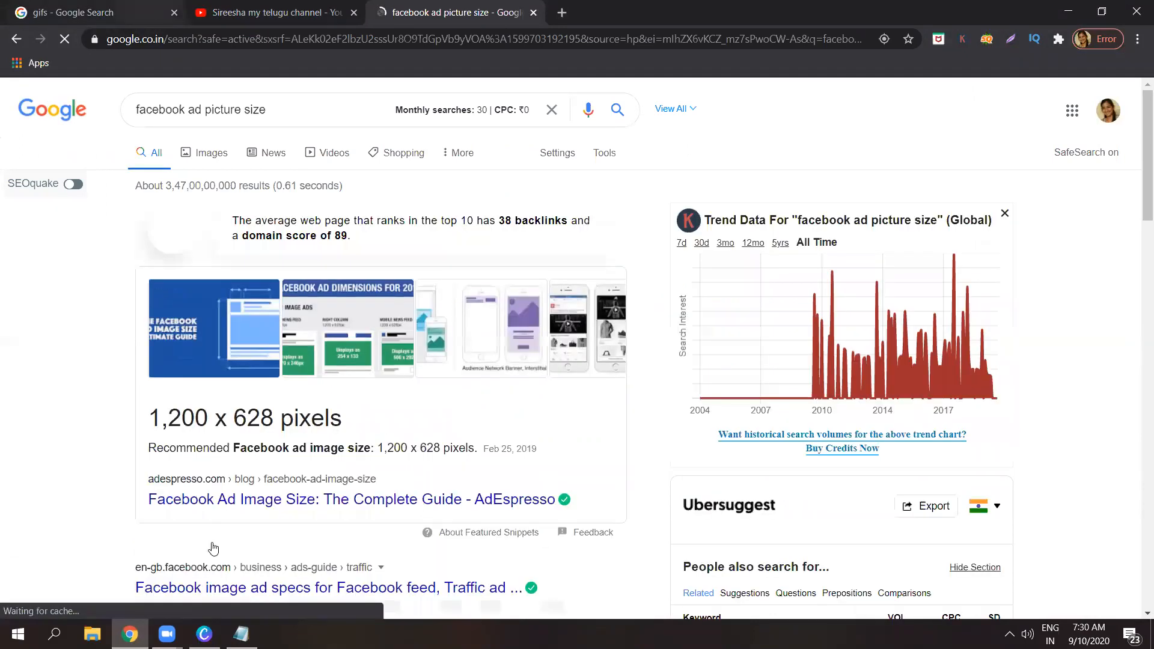
- Switch back to Canva and create a new blank design with custom dimensions of 1200 px wide by 628 px high
click(204, 633)
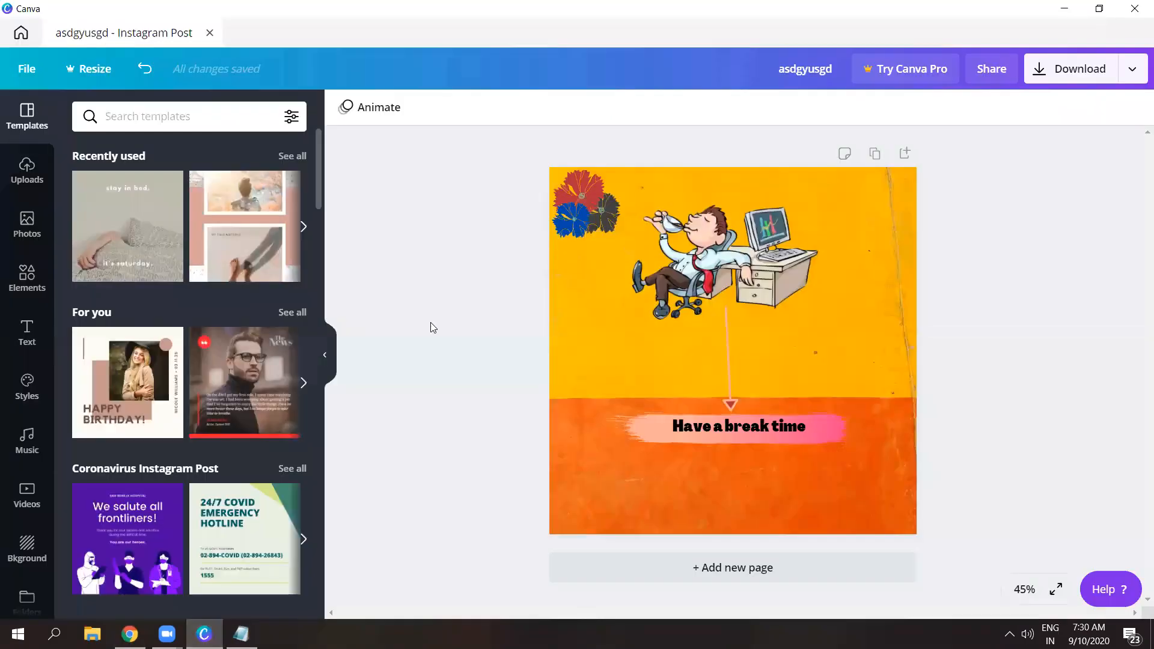
click(31, 35)
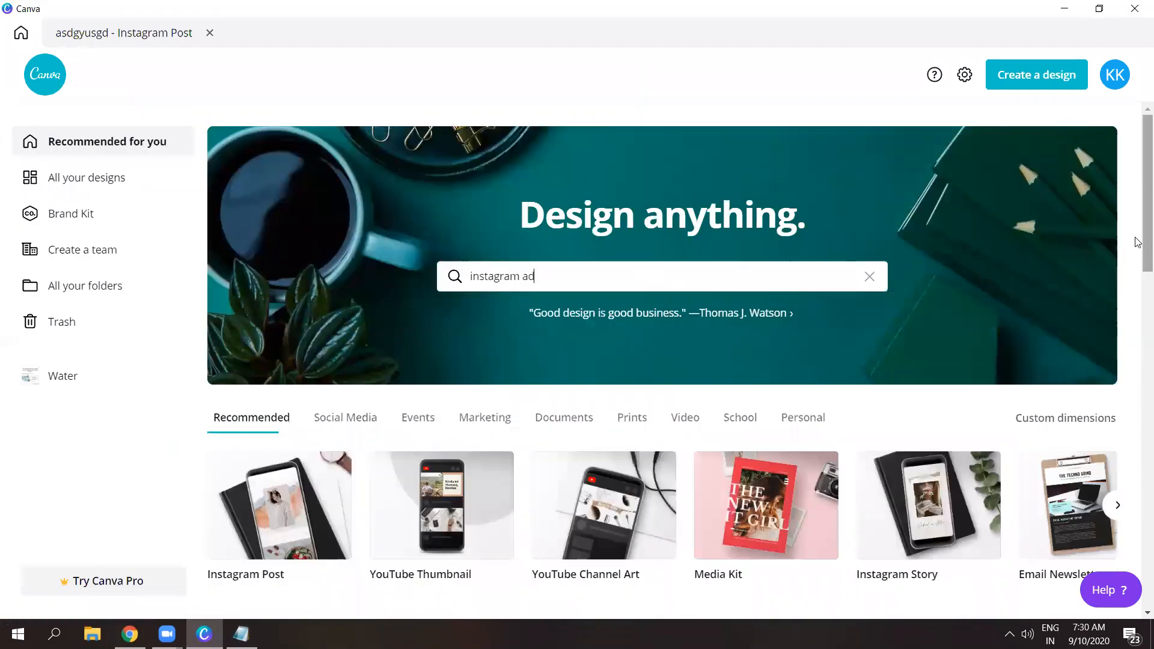
click(1069, 419)
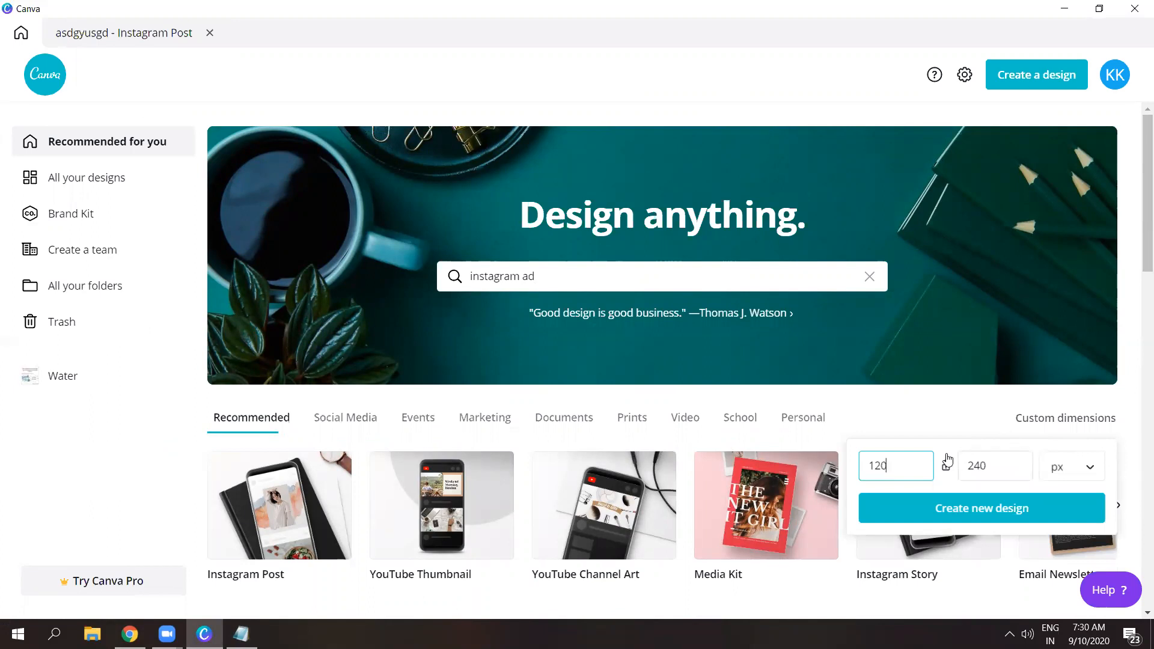
double_click(1003, 468)
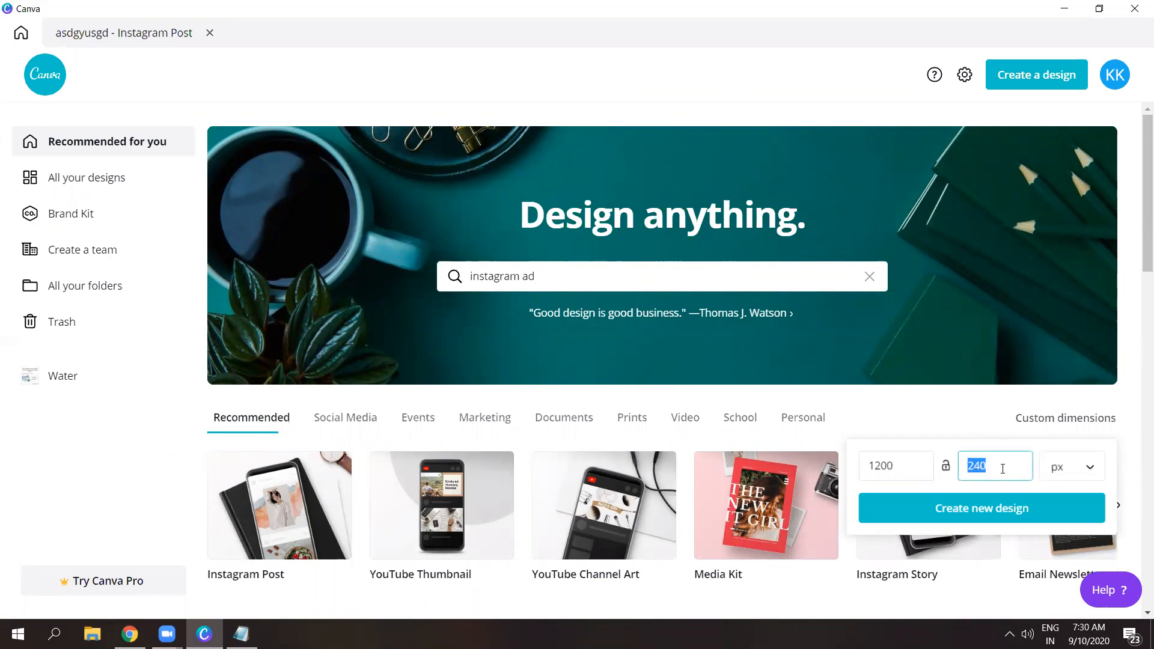
text(628)
click(1004, 506)
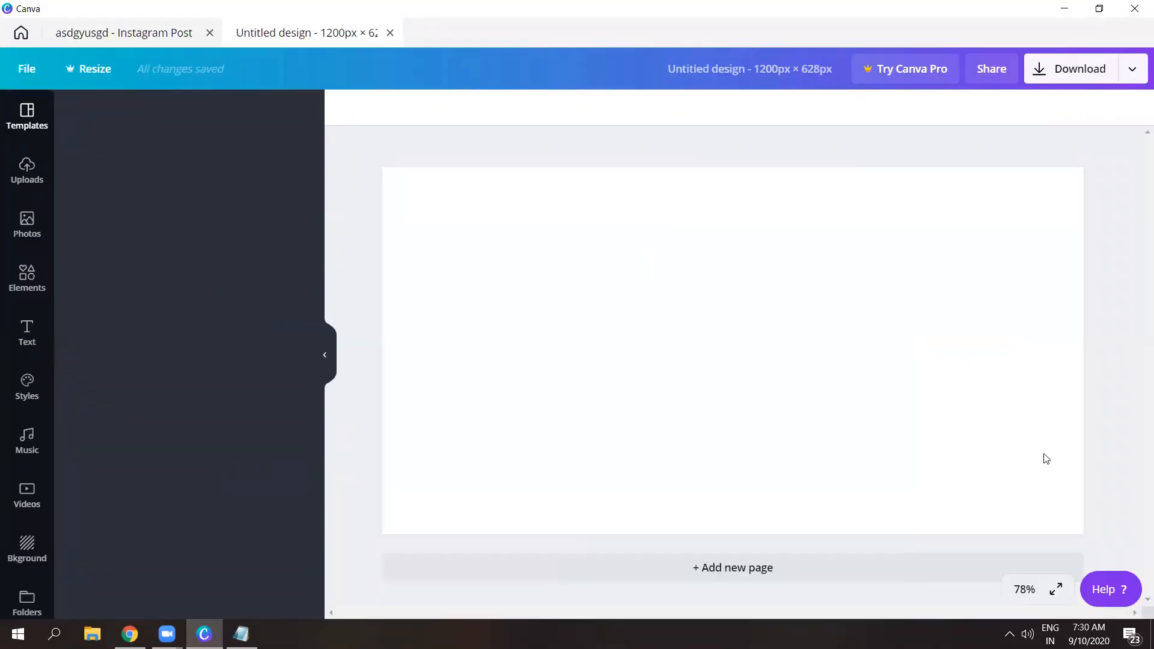
- Select the blank page and look through the templates offered for the 1200px × 628px design
click(982, 327)
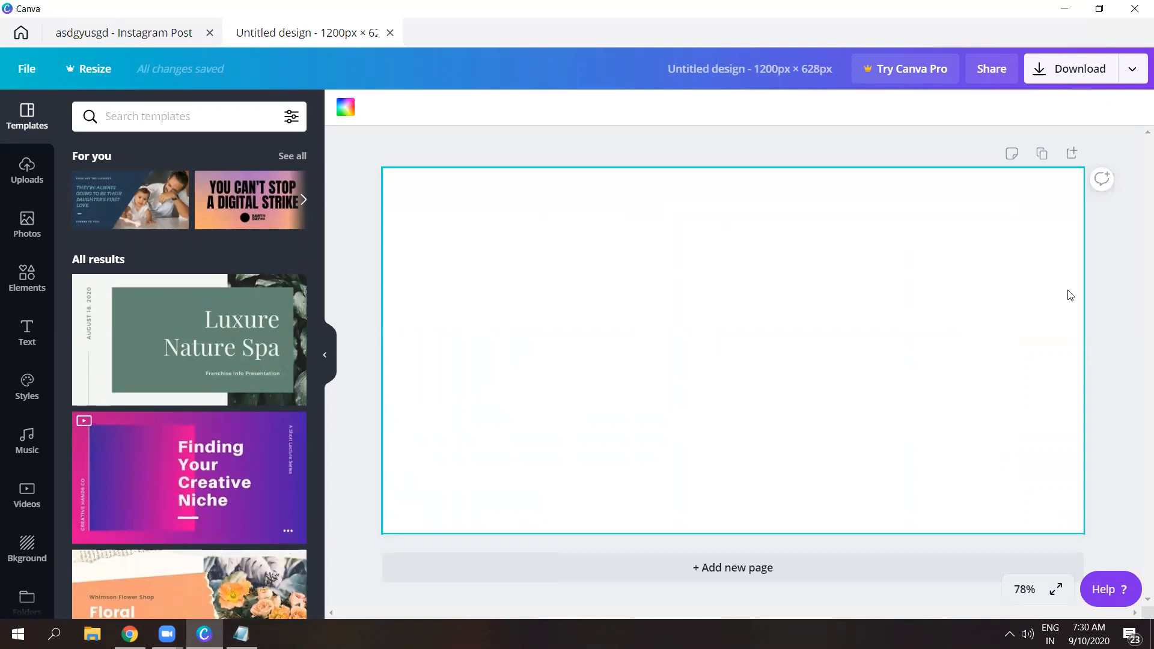
click(1103, 288)
click(1029, 291)
drag(319, 215, 334, 316)
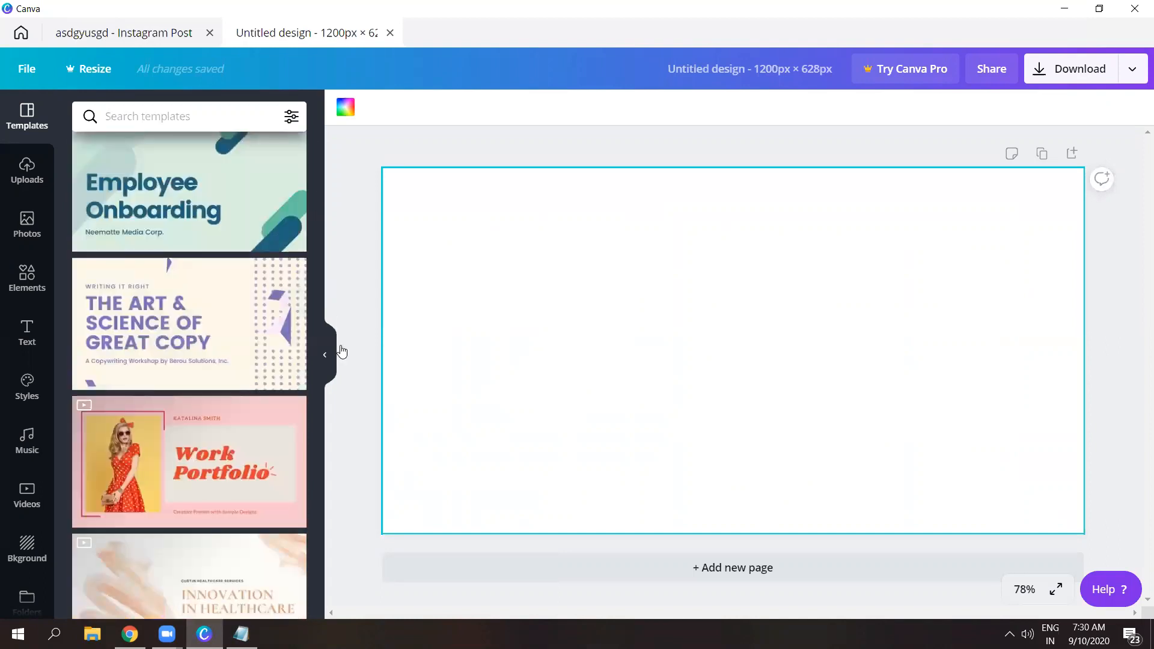
- Check the recommended Facebook ad size in Chrome again, then return to Canva and close the blank 1200px × 628px design
mouse_move(130, 634)
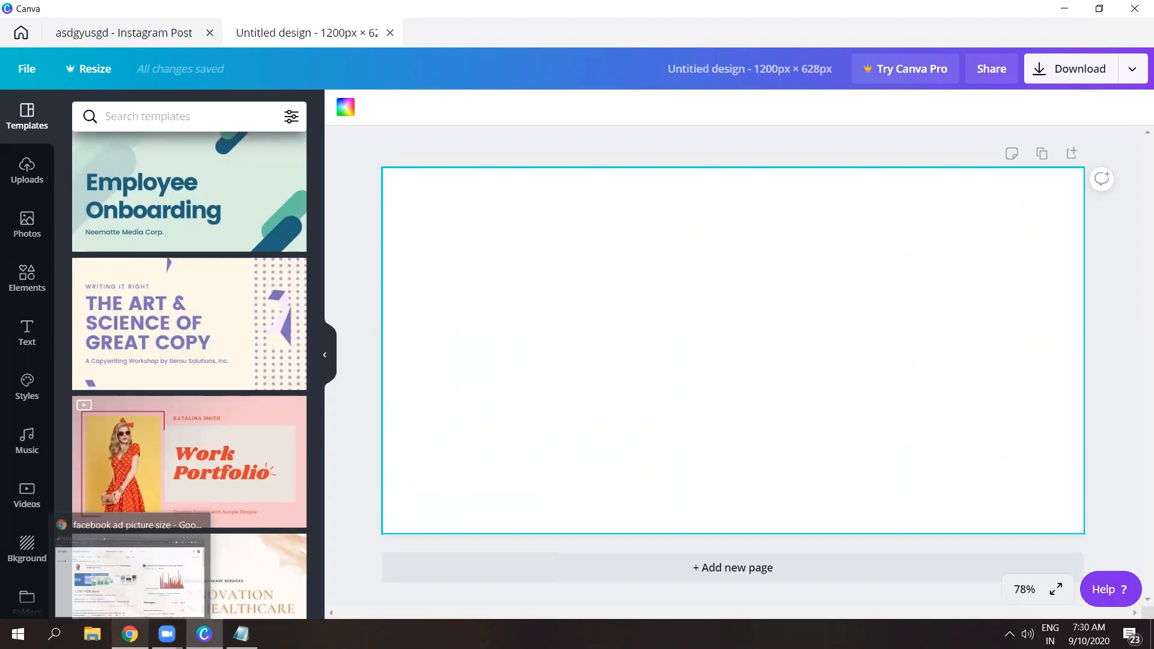
click(175, 587)
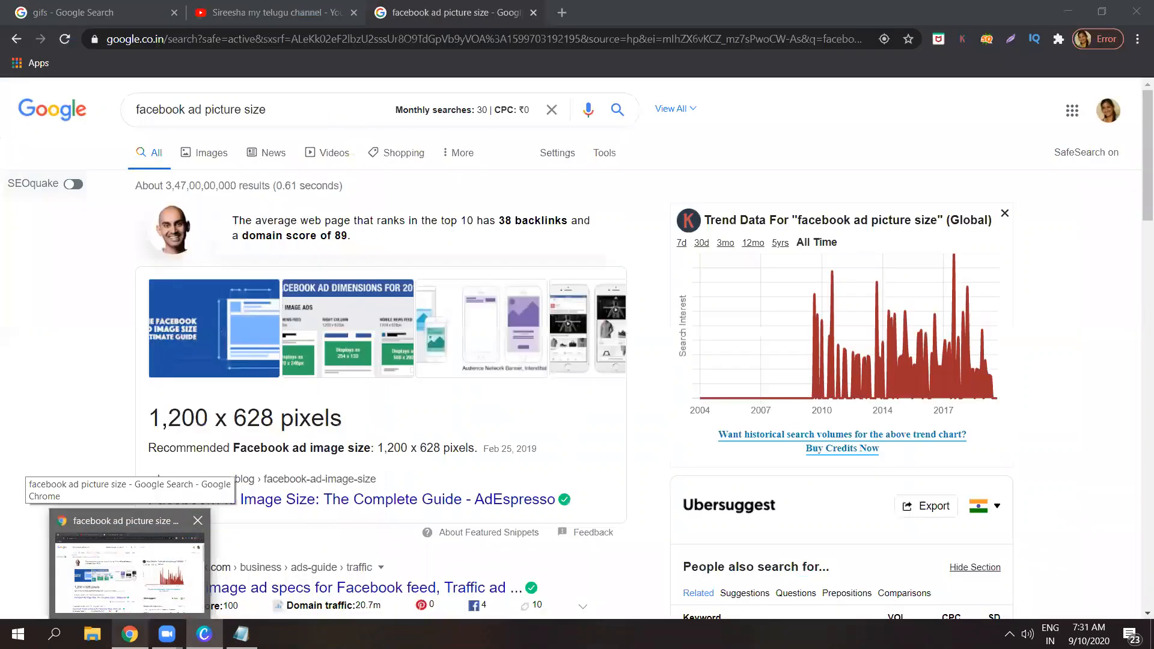
click(204, 634)
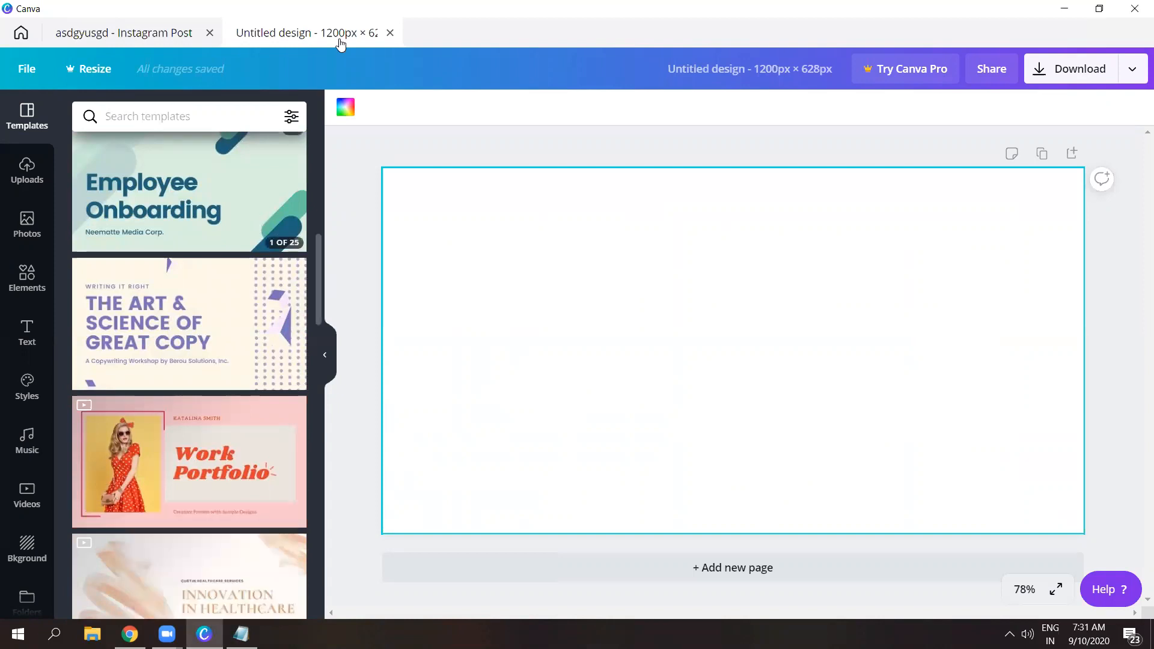
click(389, 33)
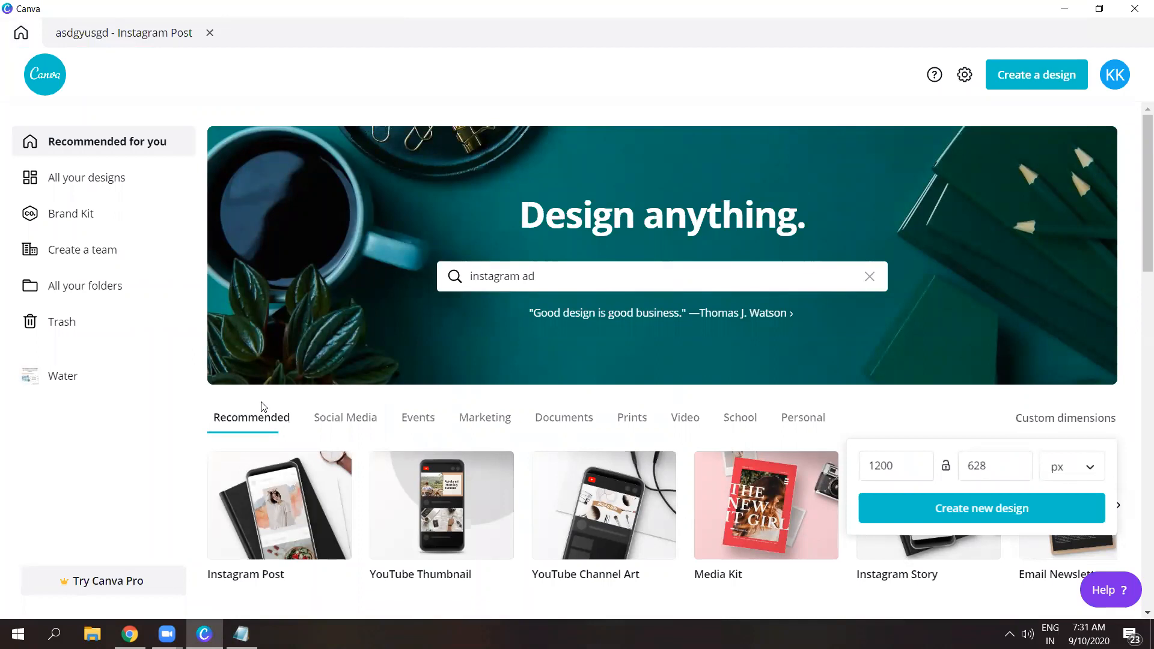
- Switch to Chrome, search for "biteable.com", open the Biteable video maker site and close the search results tab
click(129, 634)
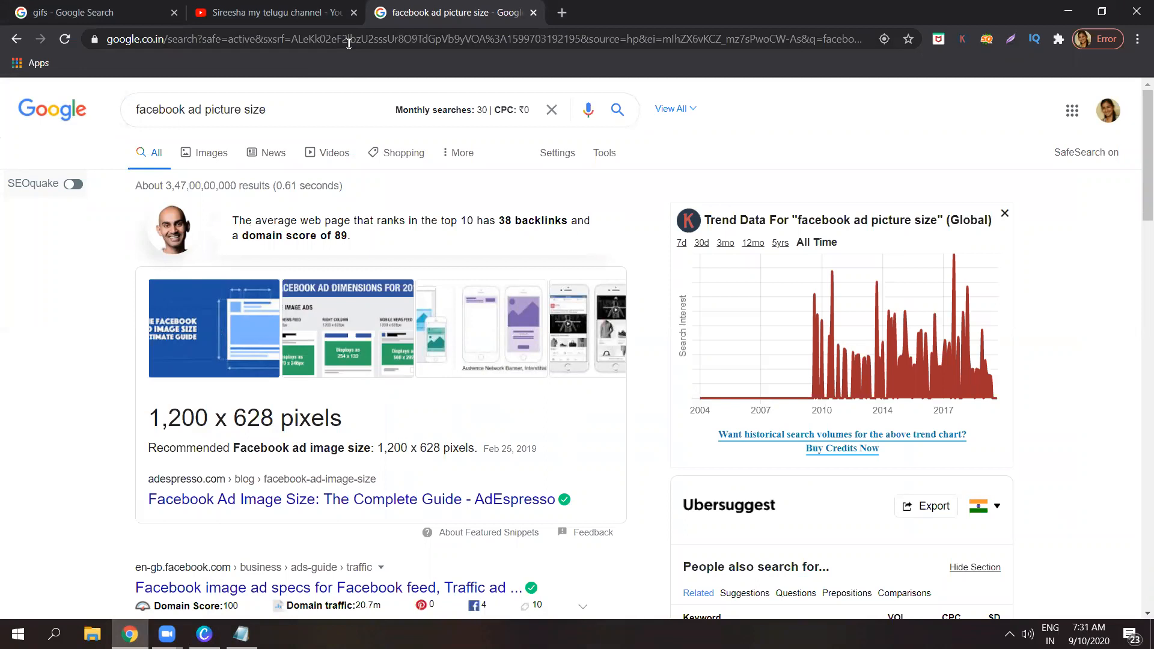
click(417, 39)
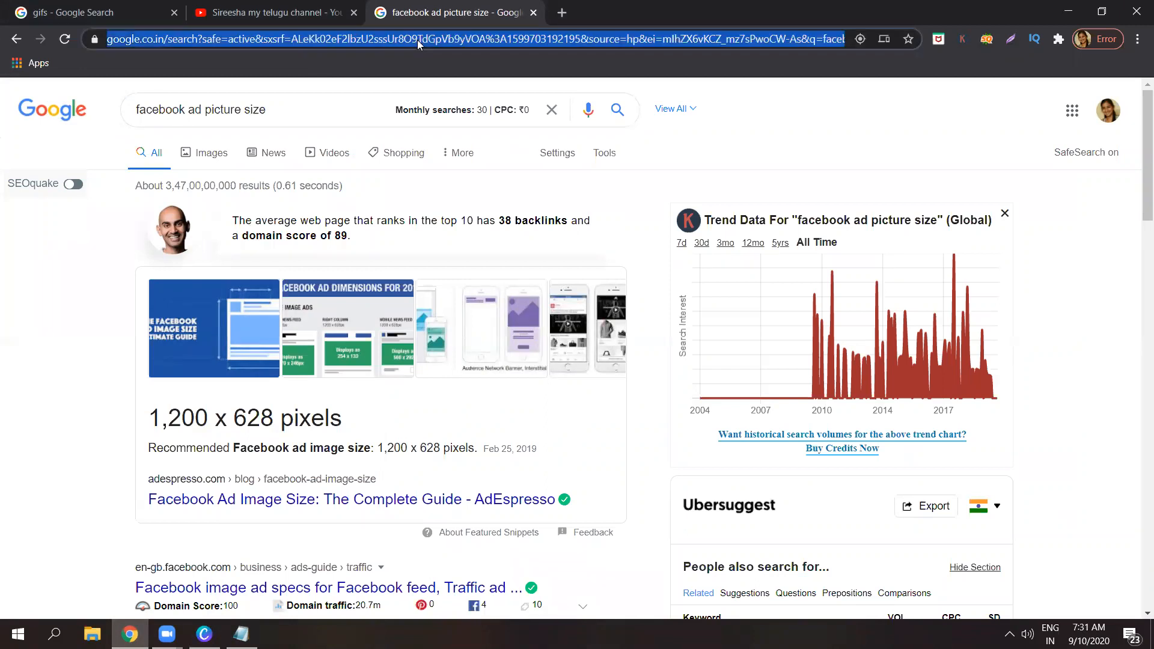
text(biteabb)
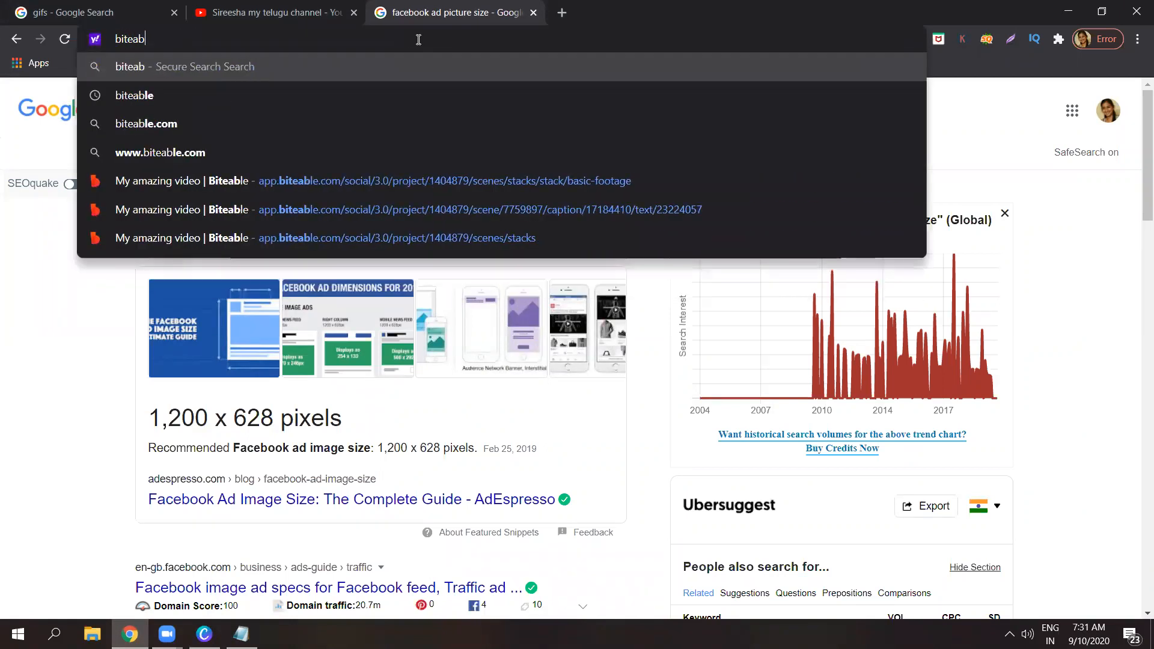
key(BackSpace)
text(le)
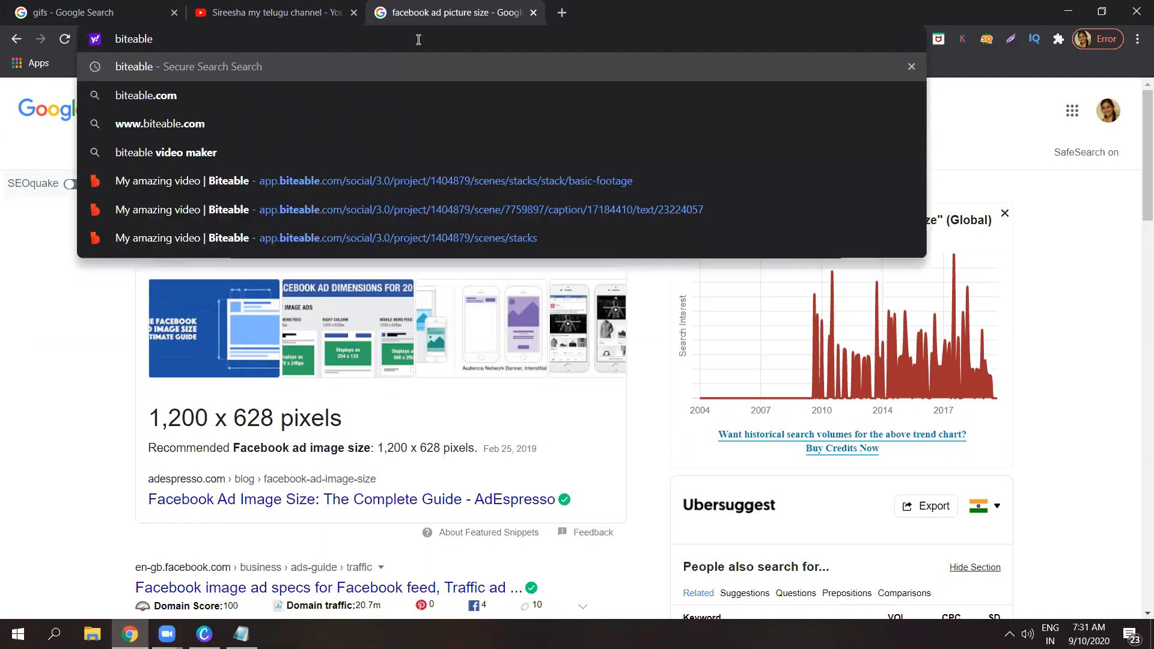
key(Down)
key(Return)
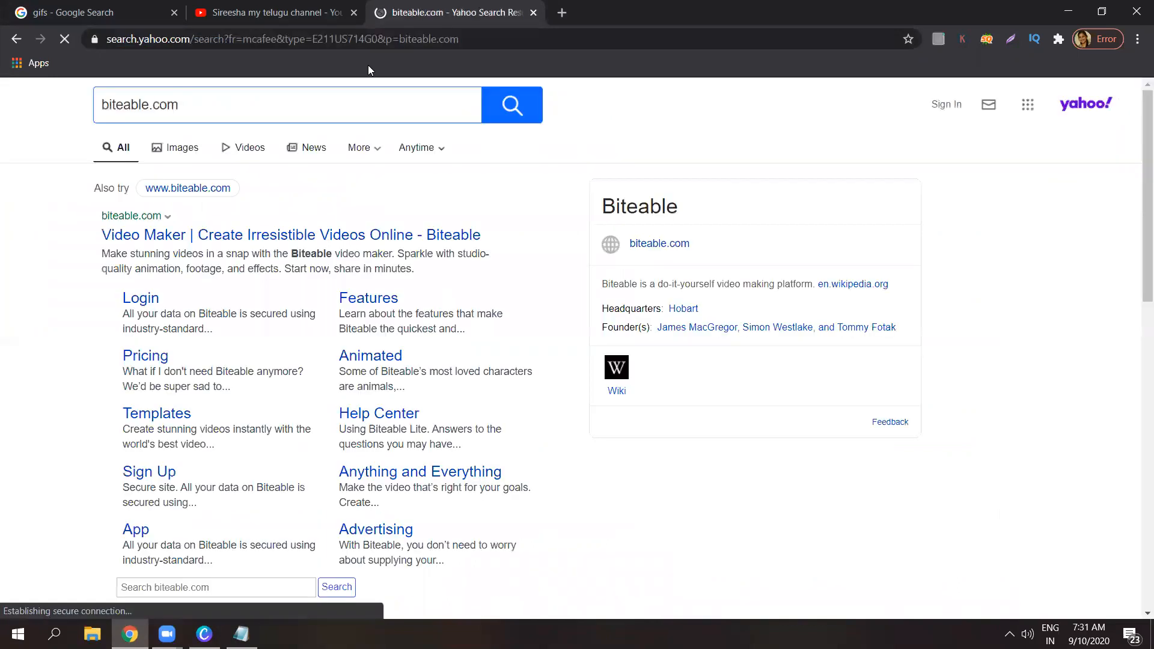
click(245, 235)
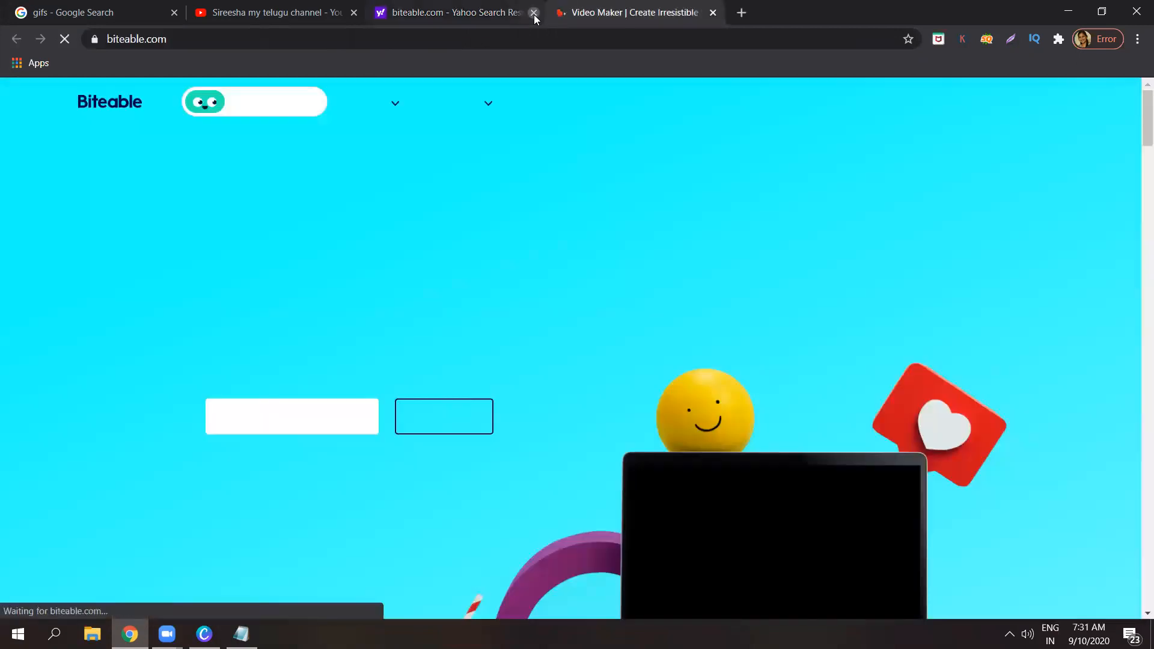
click(533, 12)
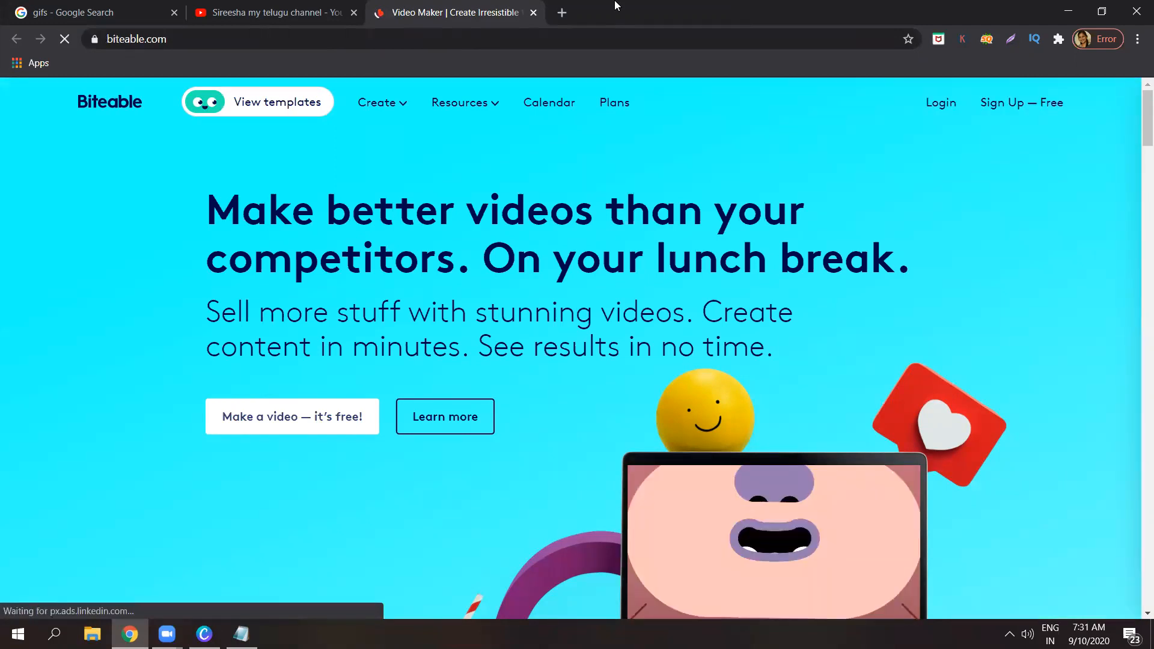
- Open Biteable's video templates page and look through the popular templates and categories
click(271, 111)
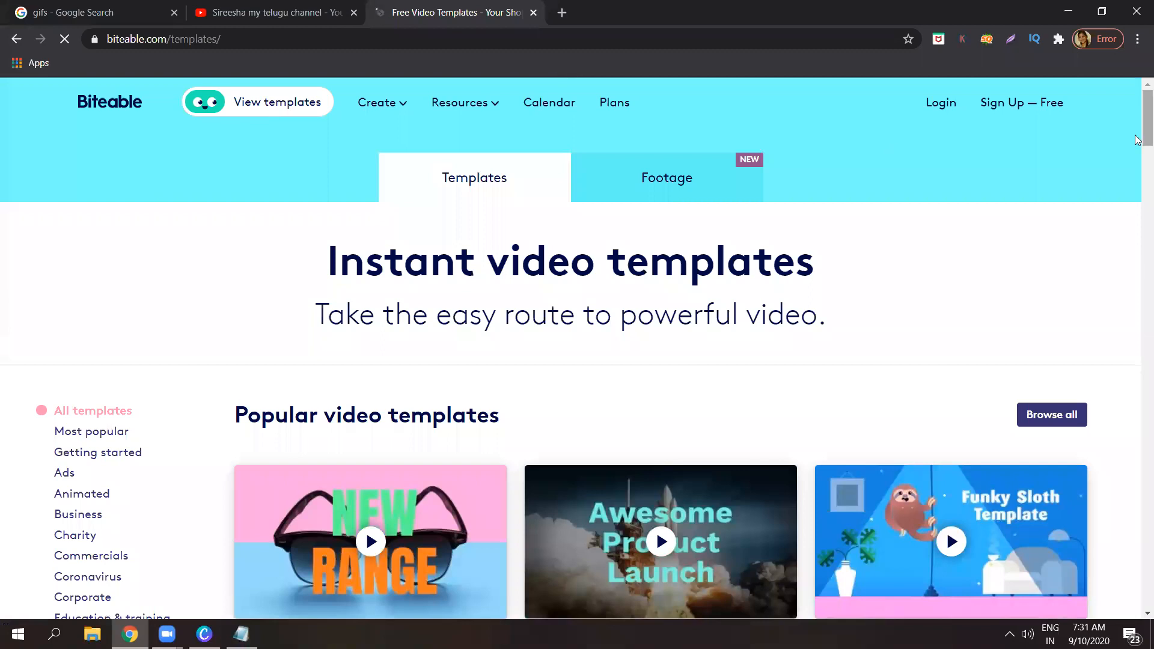
scroll(1137, 174, down, 5)
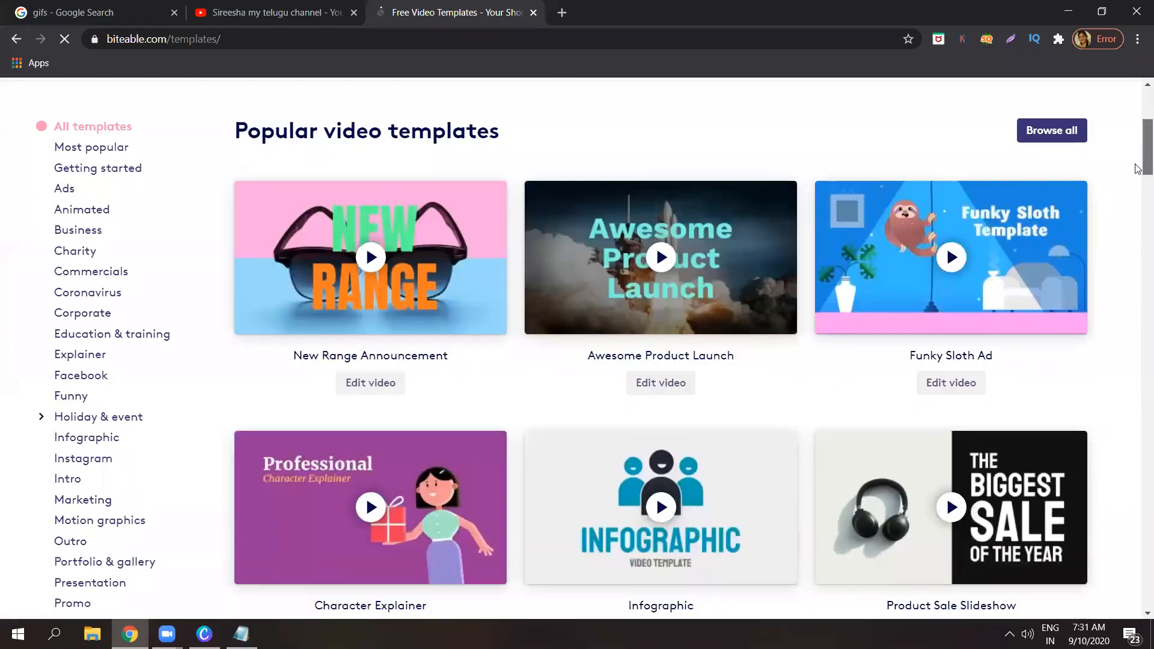
scroll(1138, 158, up, 2)
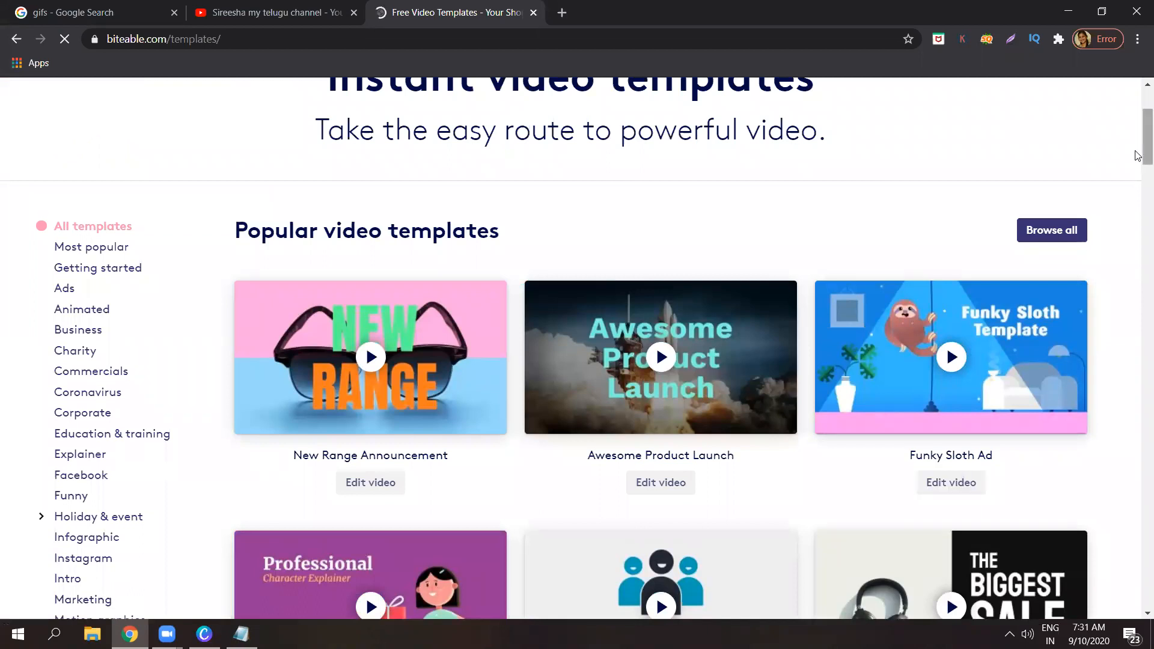
scroll(1137, 205, down, 7)
scroll(1137, 208, down, 4)
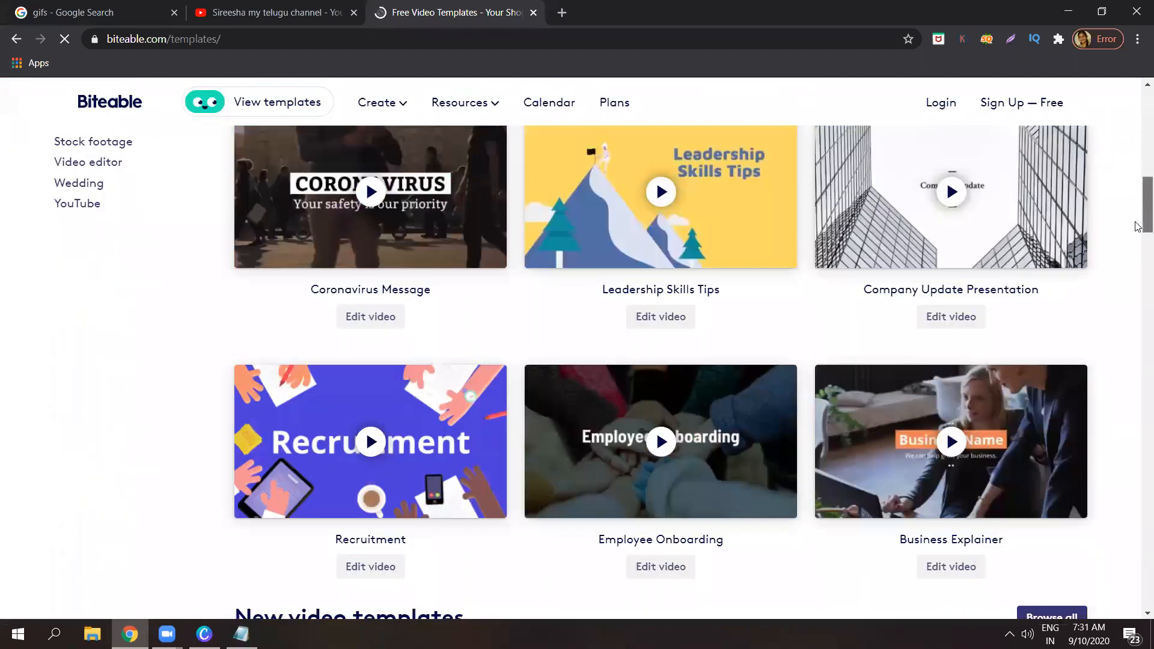
- Look through Biteable's new video templates and open the Facebook Announcement template for editing
scroll(1137, 226, down, 6)
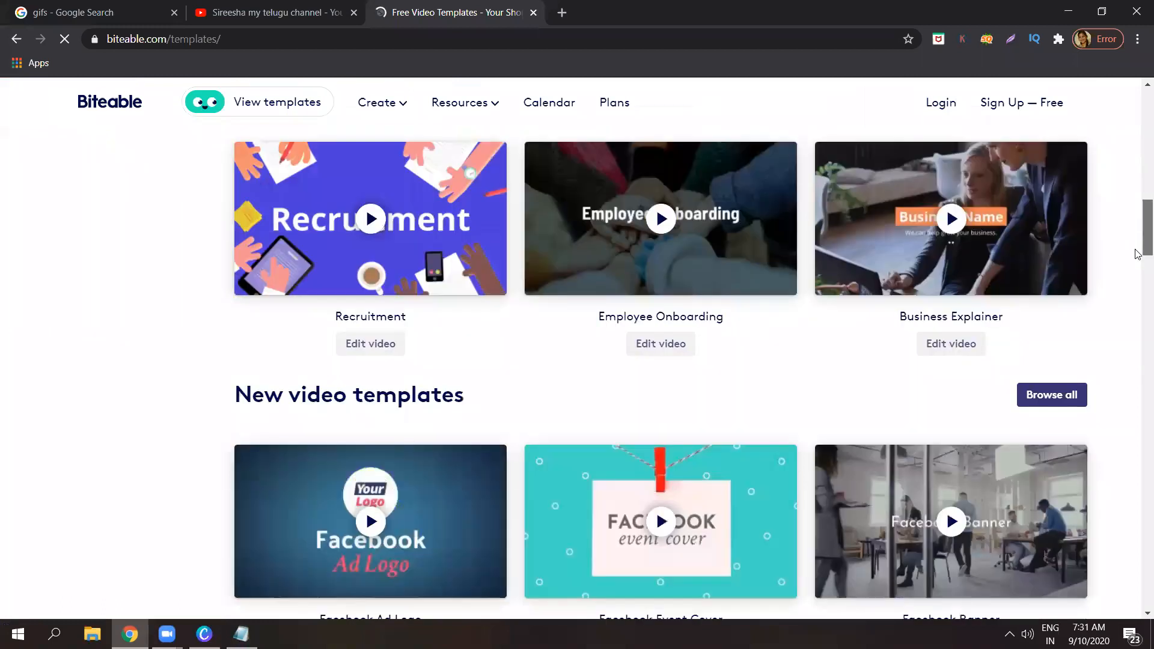
scroll(1137, 252, down, 1)
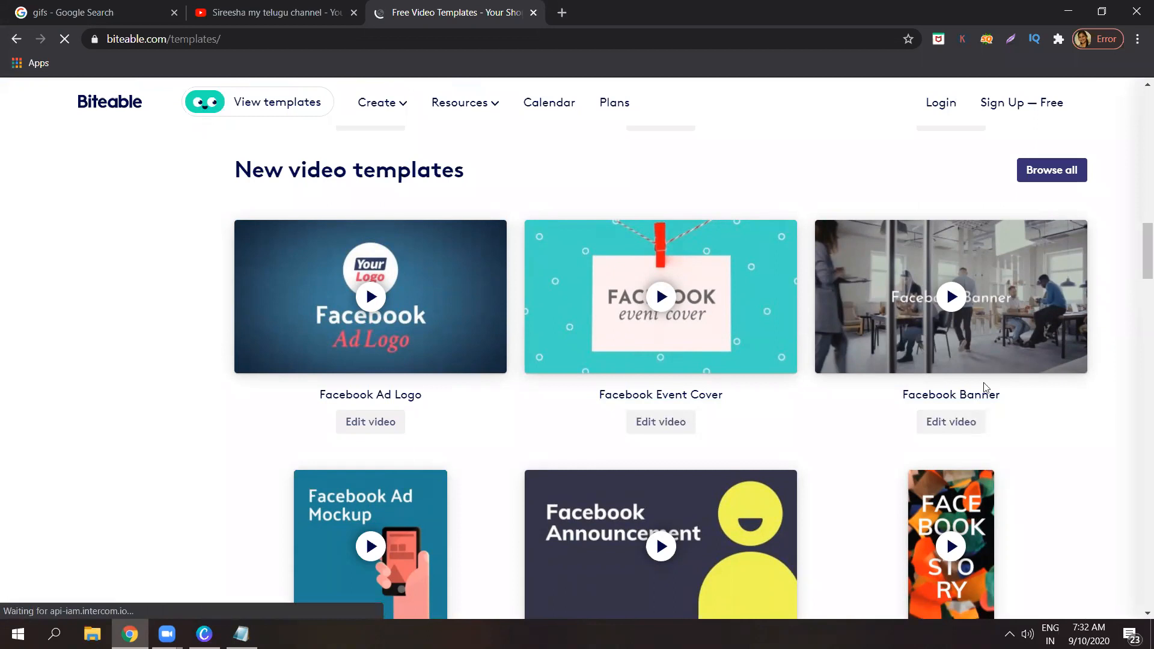
scroll(734, 404, down, 1)
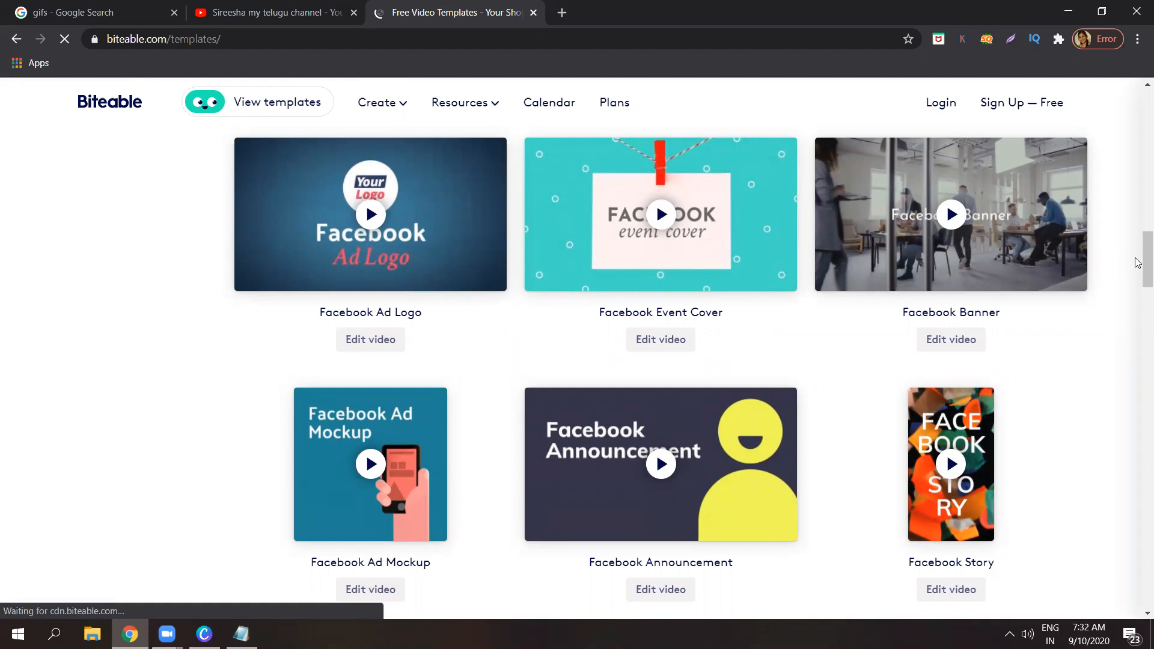
scroll(1137, 271, down, 1)
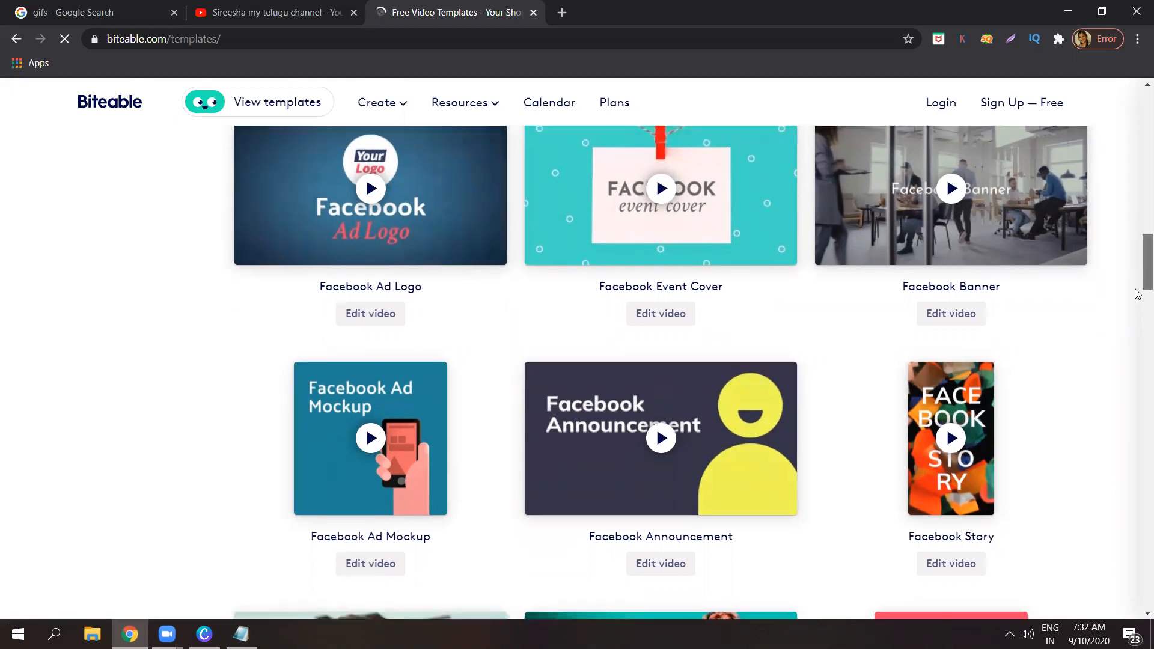
scroll(1137, 293, down, 3)
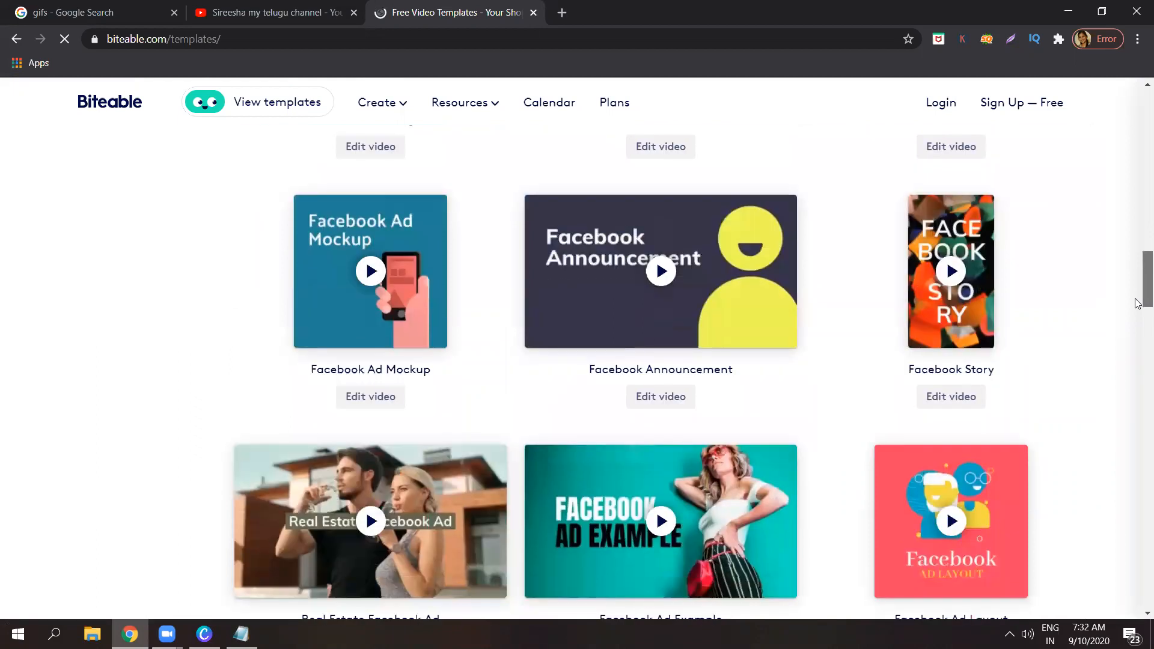
scroll(1138, 302, down, 1)
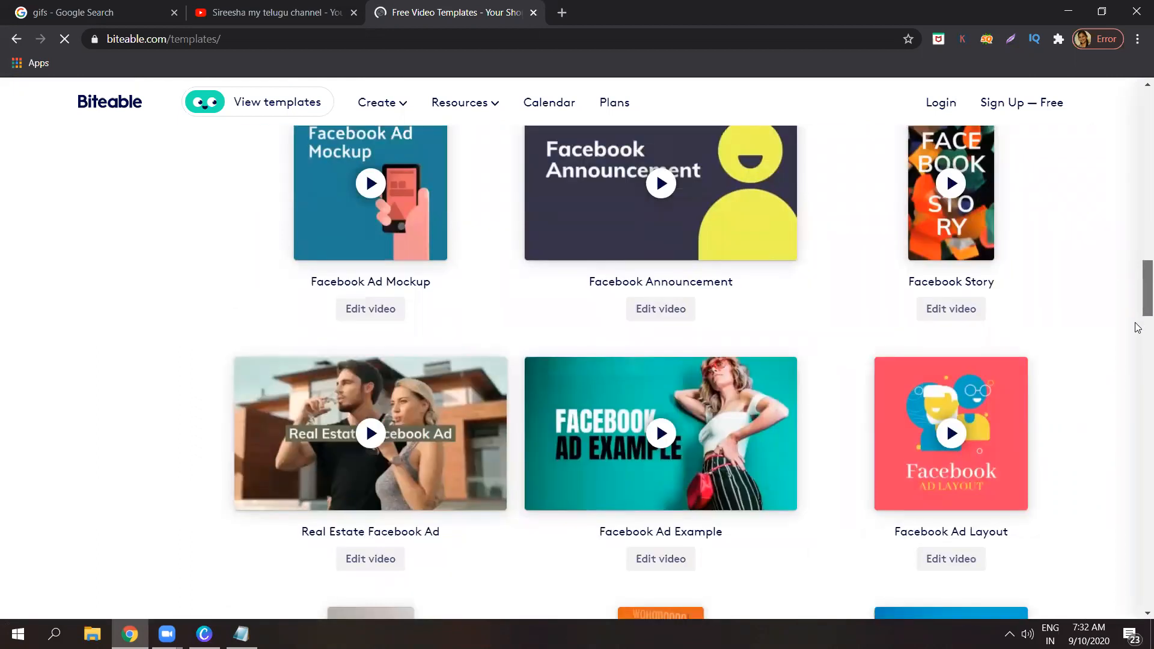
scroll(1137, 327, down, 3)
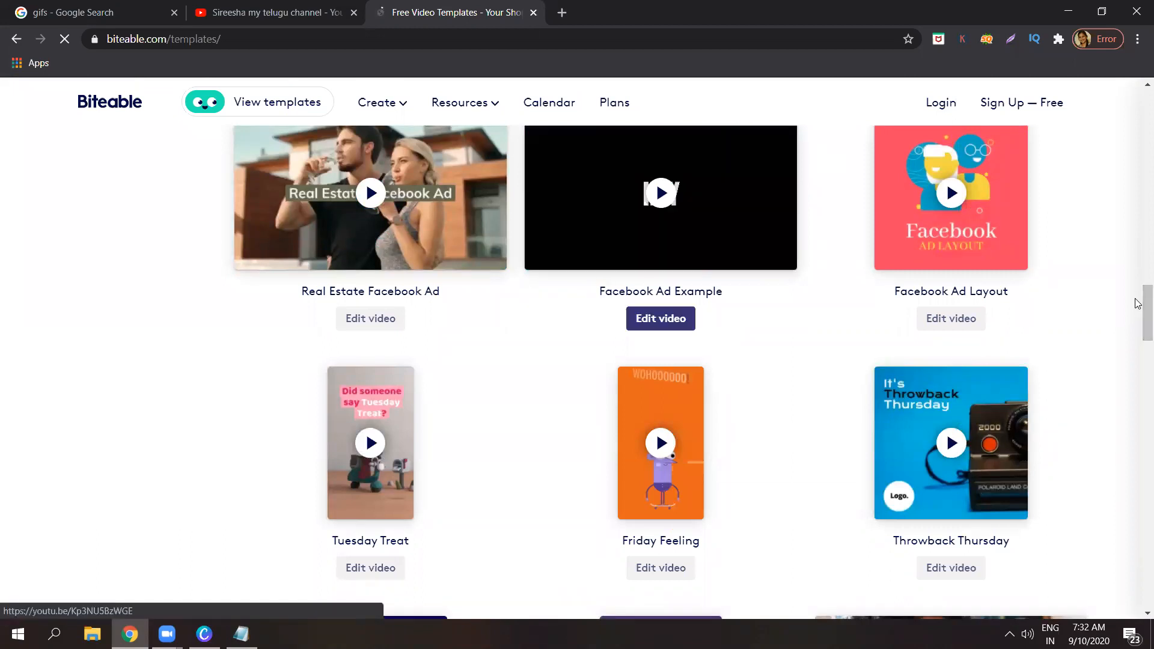
scroll(1138, 294, up, 1)
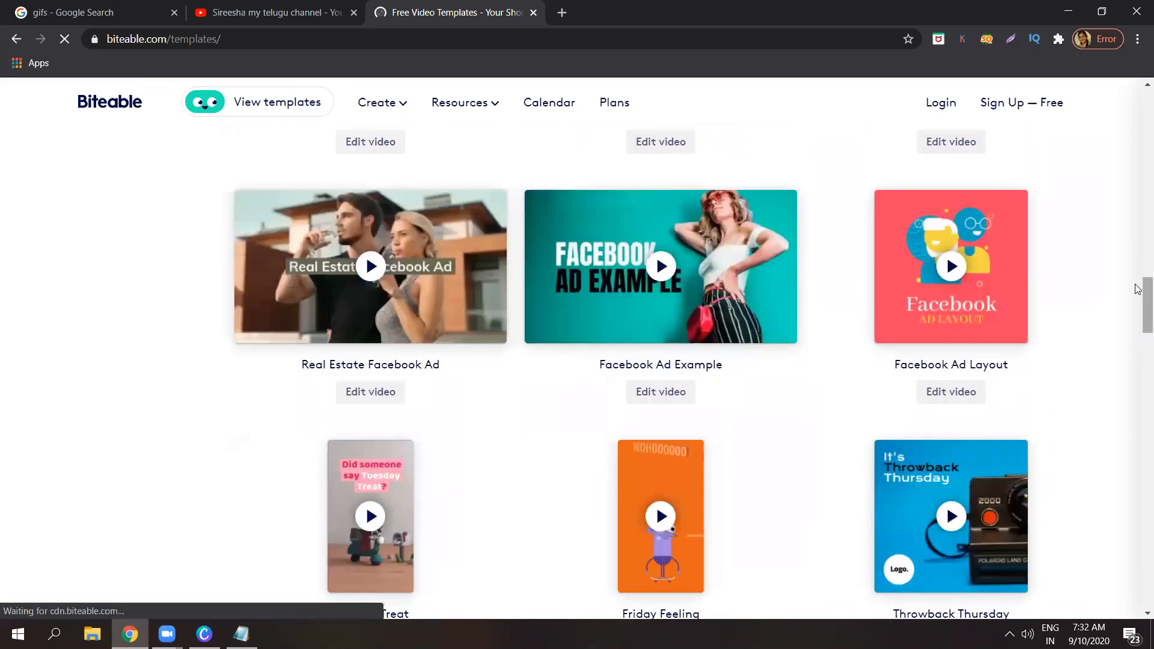
scroll(1138, 288, up, 5)
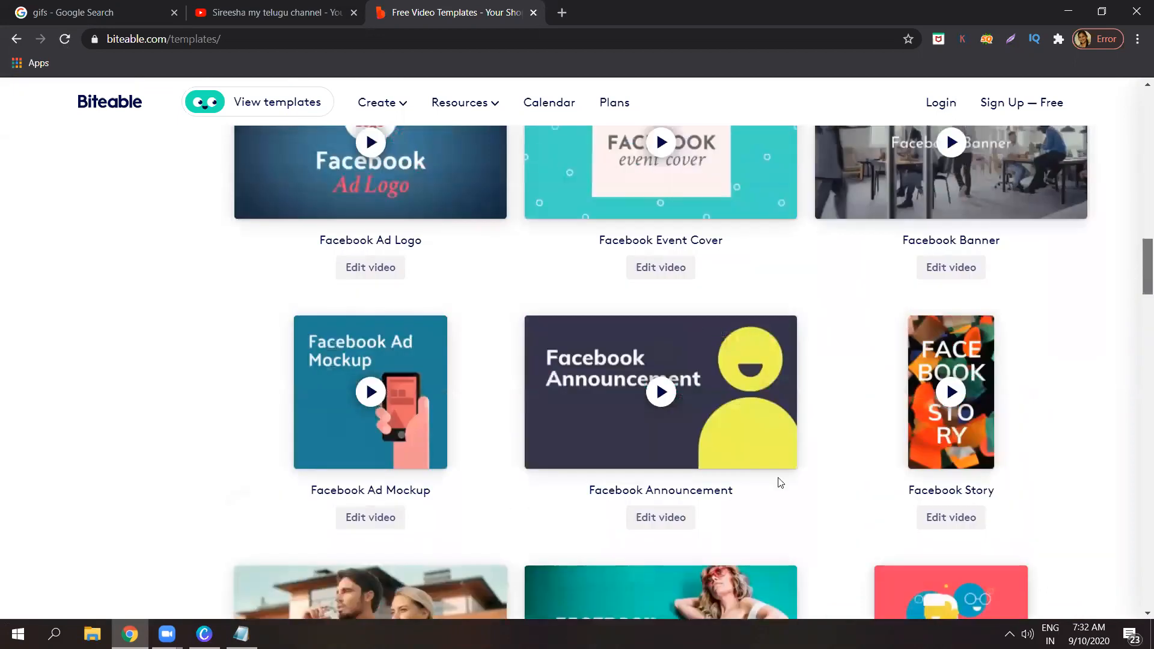
click(668, 523)
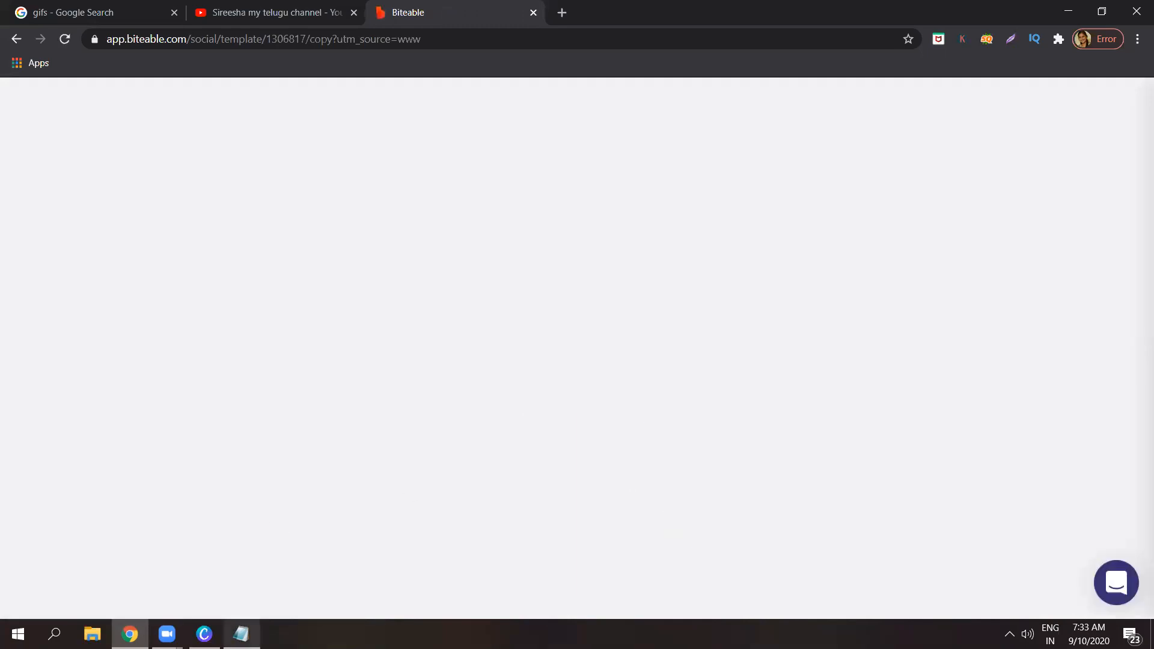
- Switch to Notepad and add "unsplash.com," as a separate line below the GIFs entry, leaving a blank line between them
key(alt+Tab)
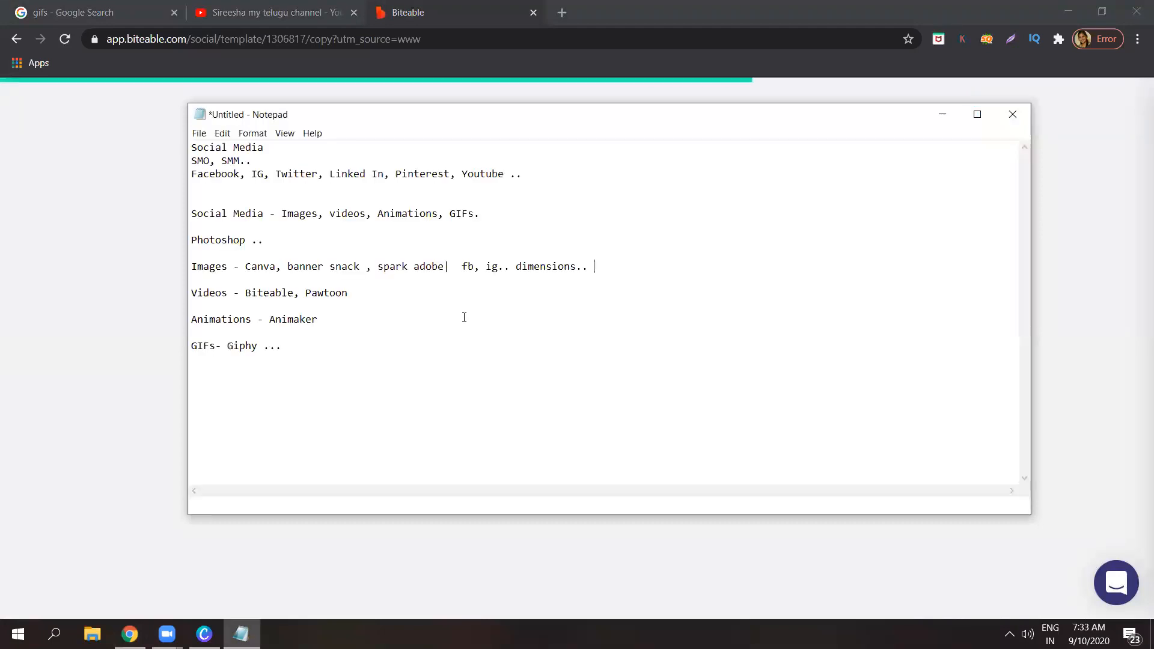
click(300, 347)
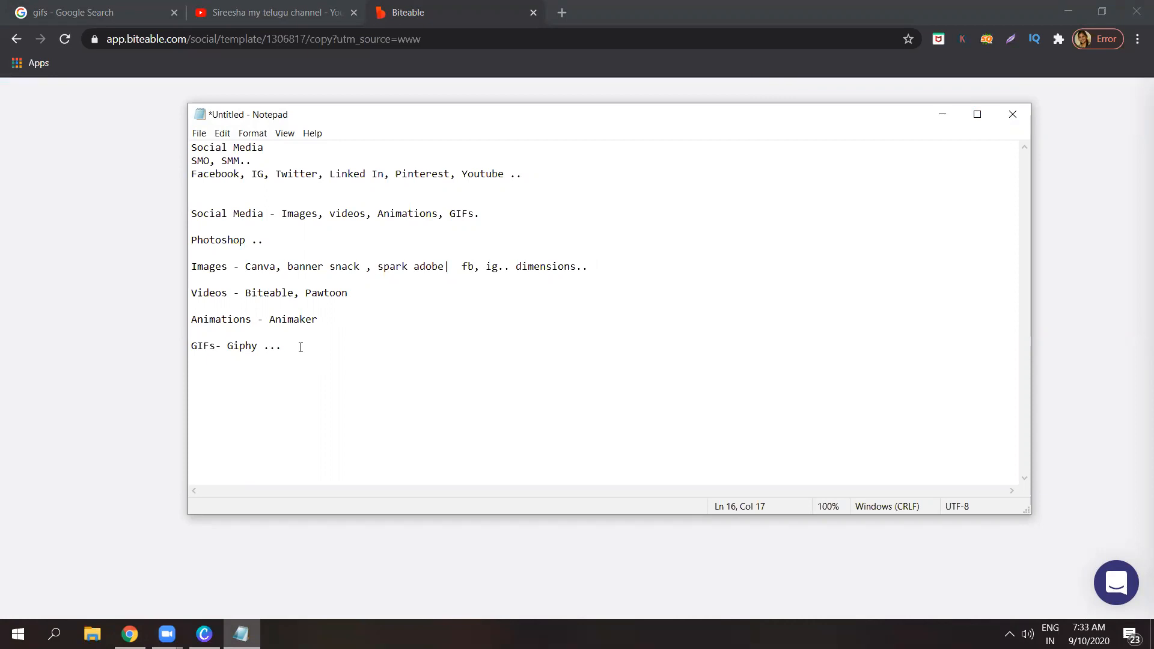
key(Return)
key(Return)
text(u)
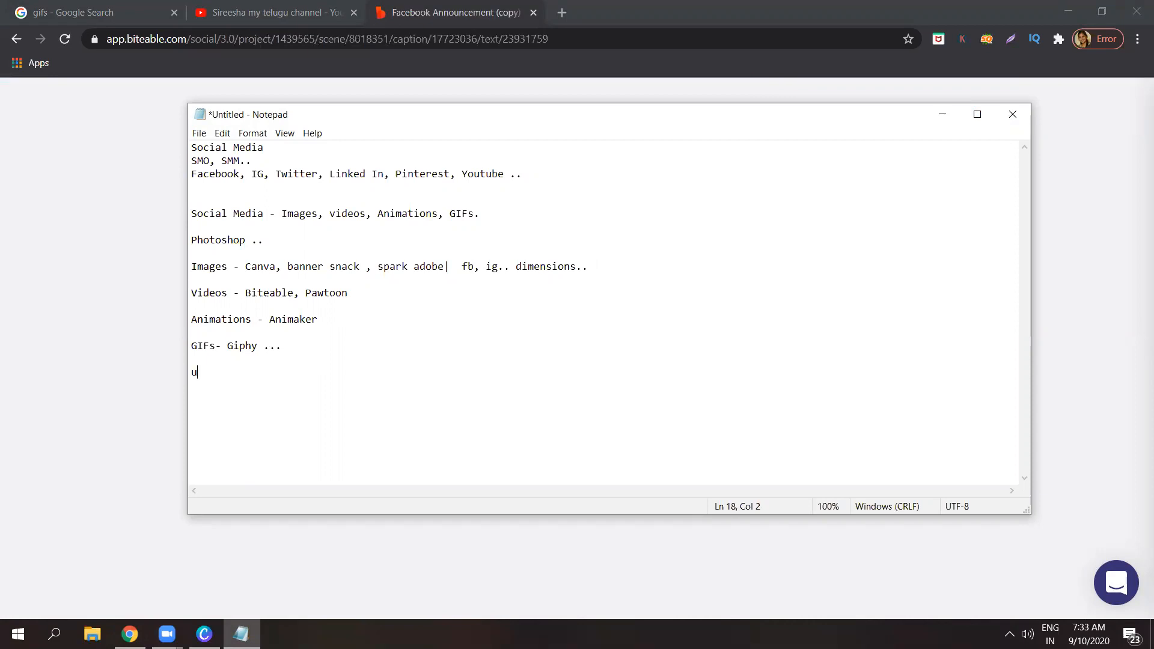
text(nspalash.com,)
click(221, 371)
key(Delete)
click(273, 374)
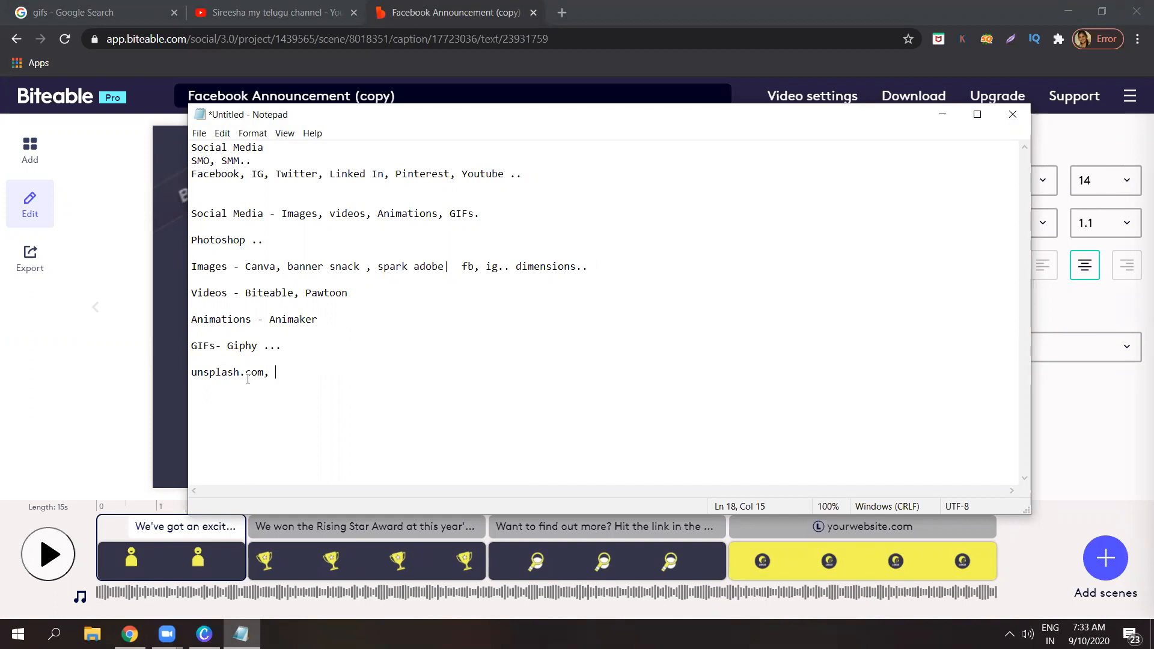
- Highlight the unsplash.com line in the notes, then minimize Notepad to return to the Biteable editor
drag(263, 372, 194, 372)
click(284, 373)
triple_click(265, 372)
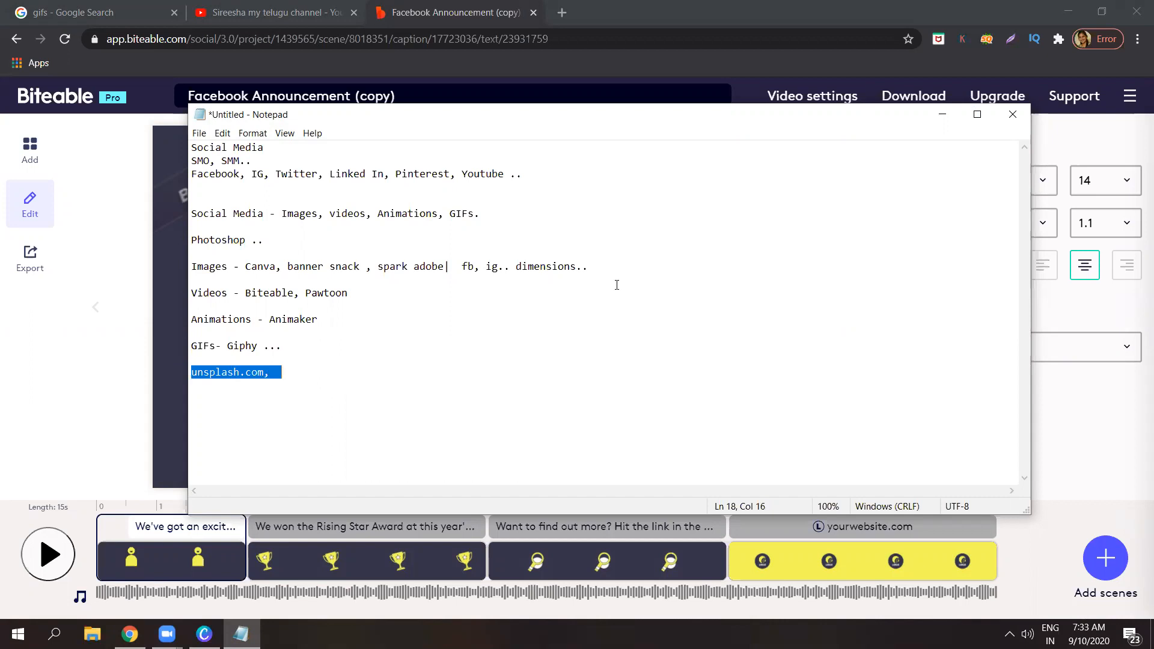
click(942, 114)
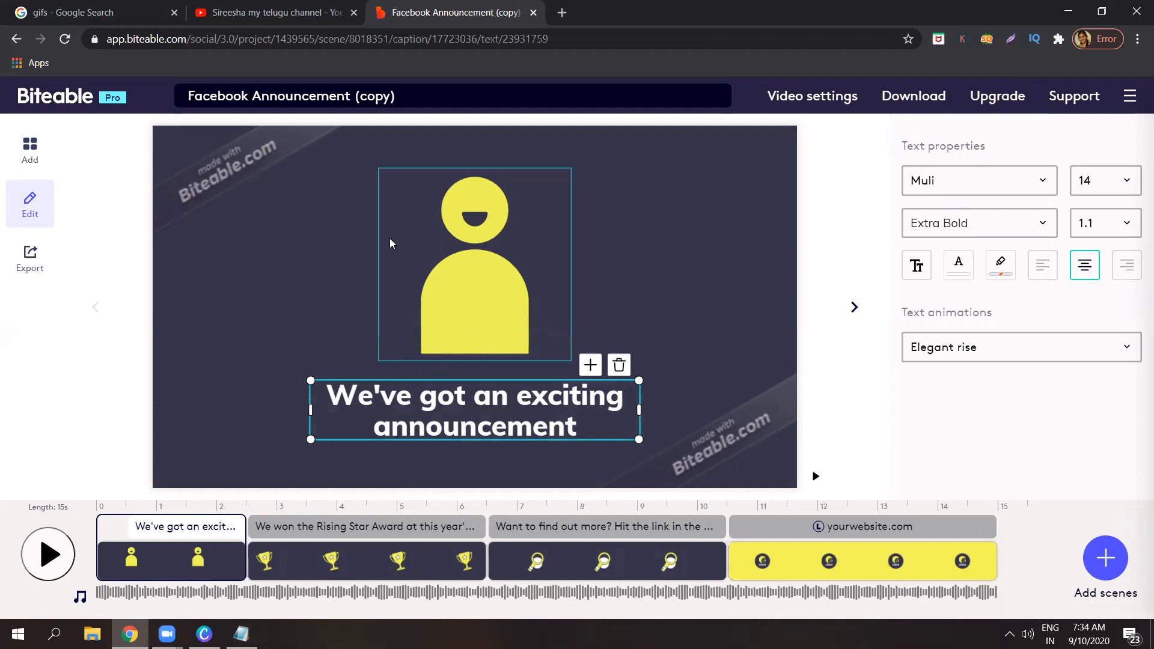
- Inspect the first scene's headline text box and play a preview of the Facebook Announcement video
drag(503, 418, 503, 419)
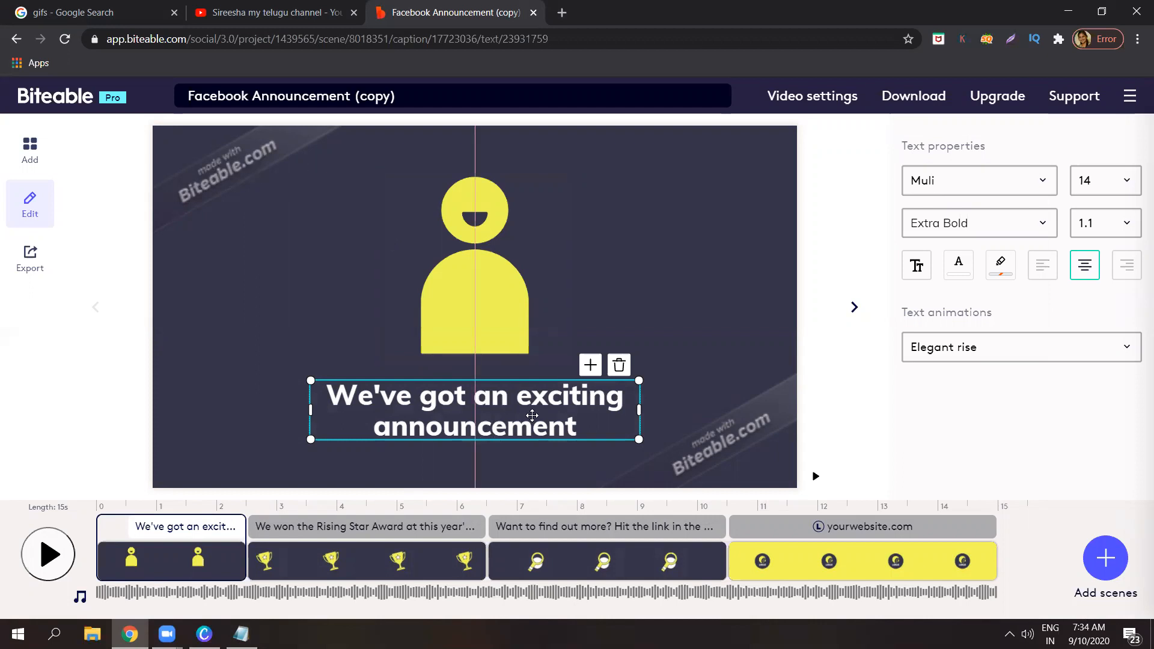
double_click(581, 416)
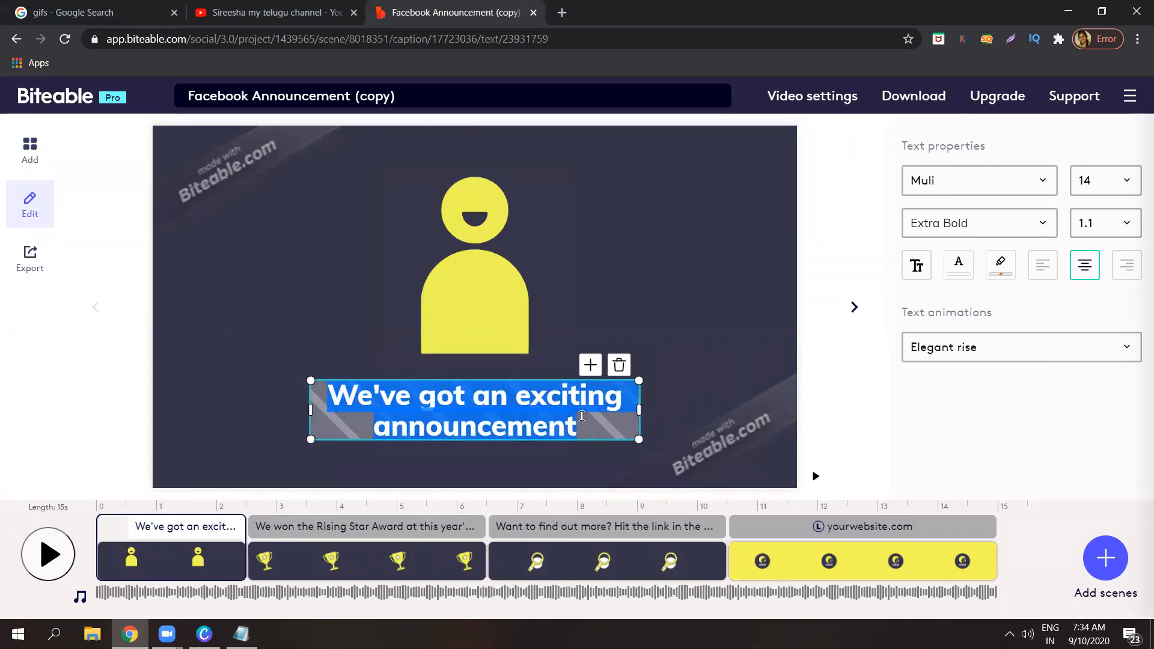
click(94, 420)
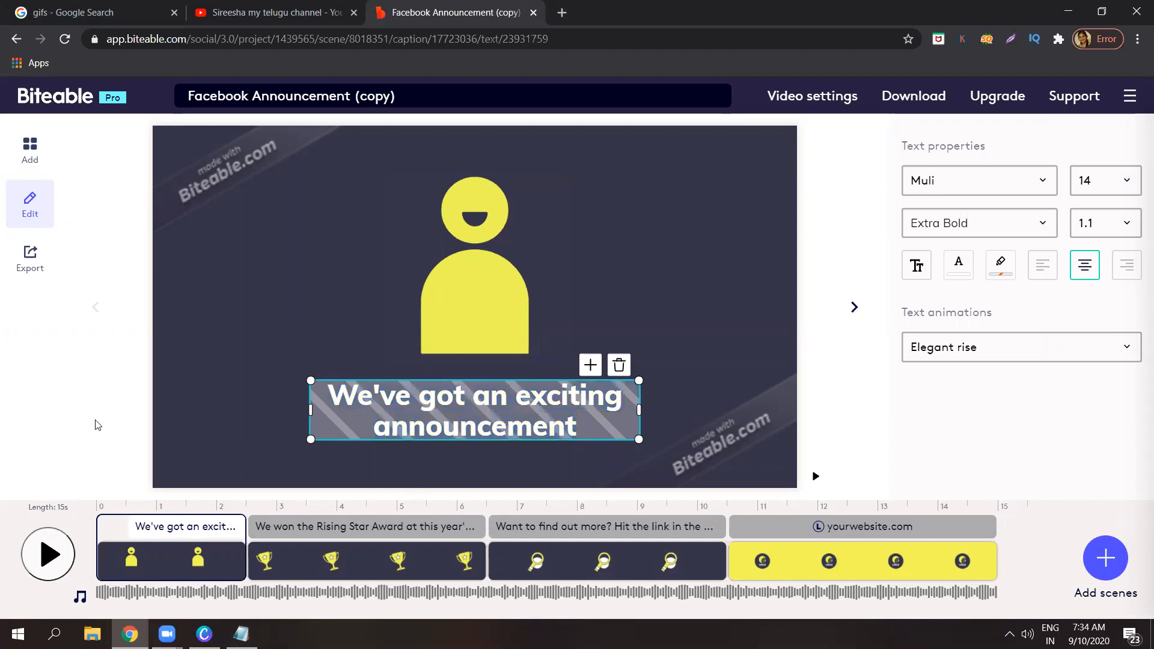
click(53, 555)
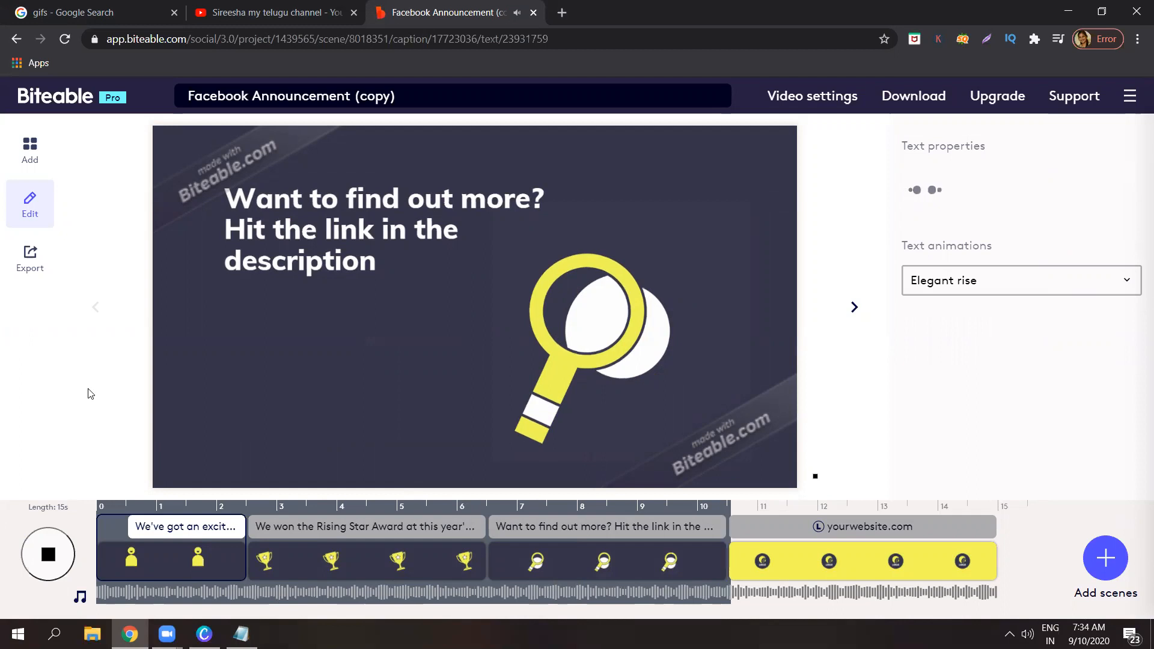
click(257, 389)
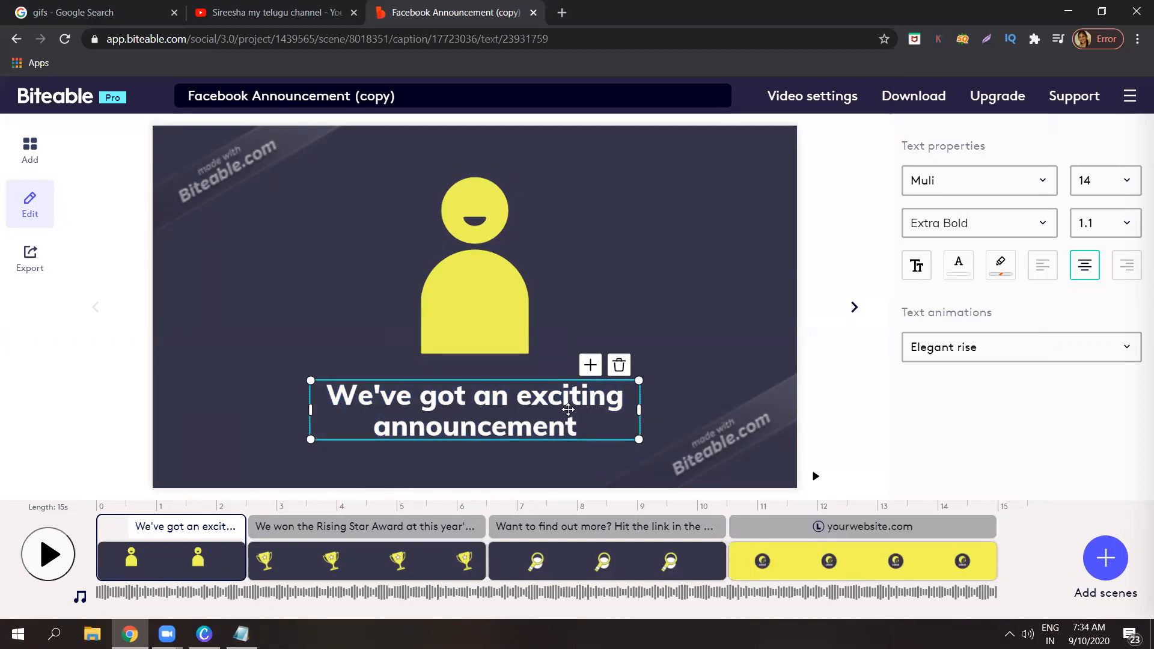
- Replace the first scene's headline with "There is an exciting news today"
click(591, 426)
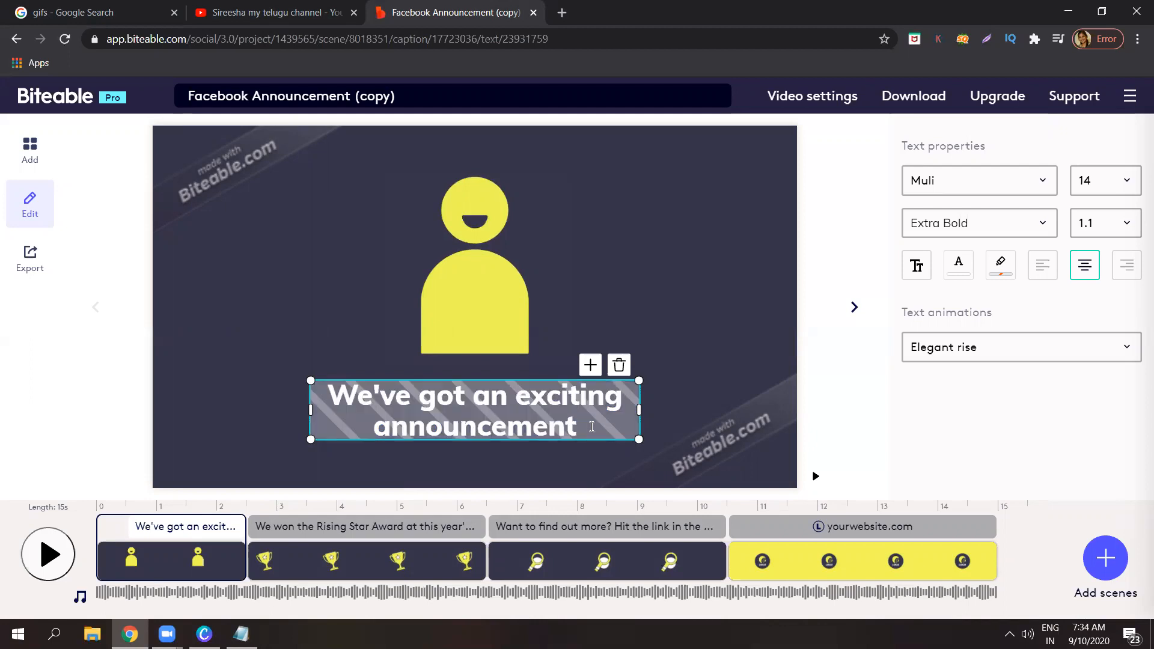
key(ctrl+a)
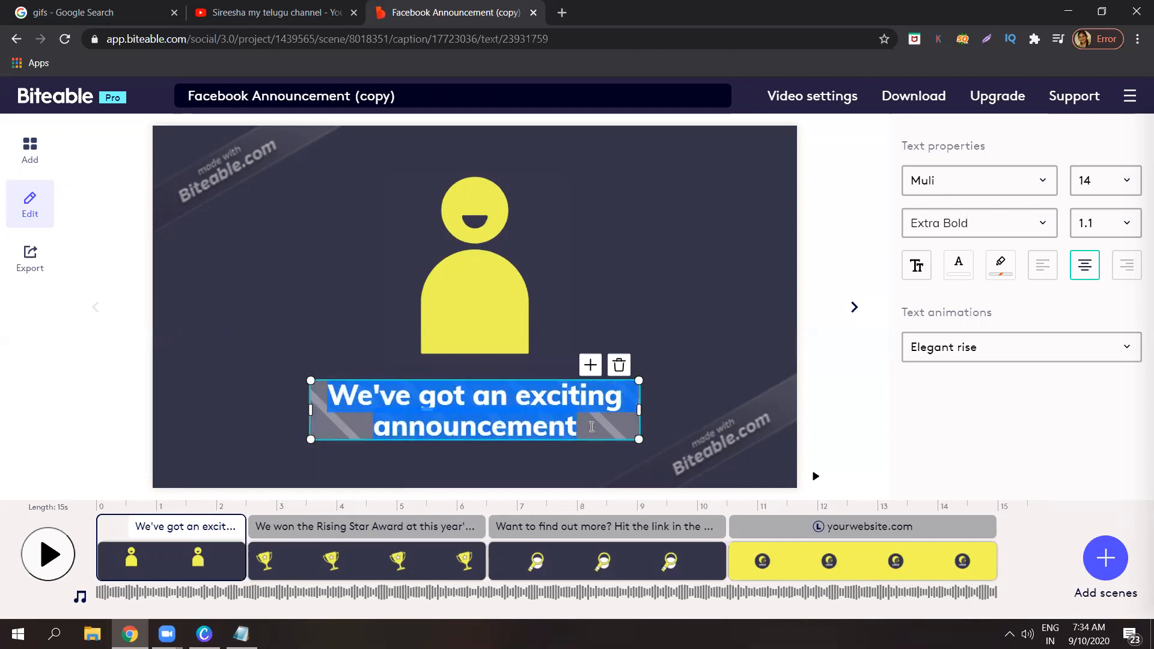
key(BackSpace)
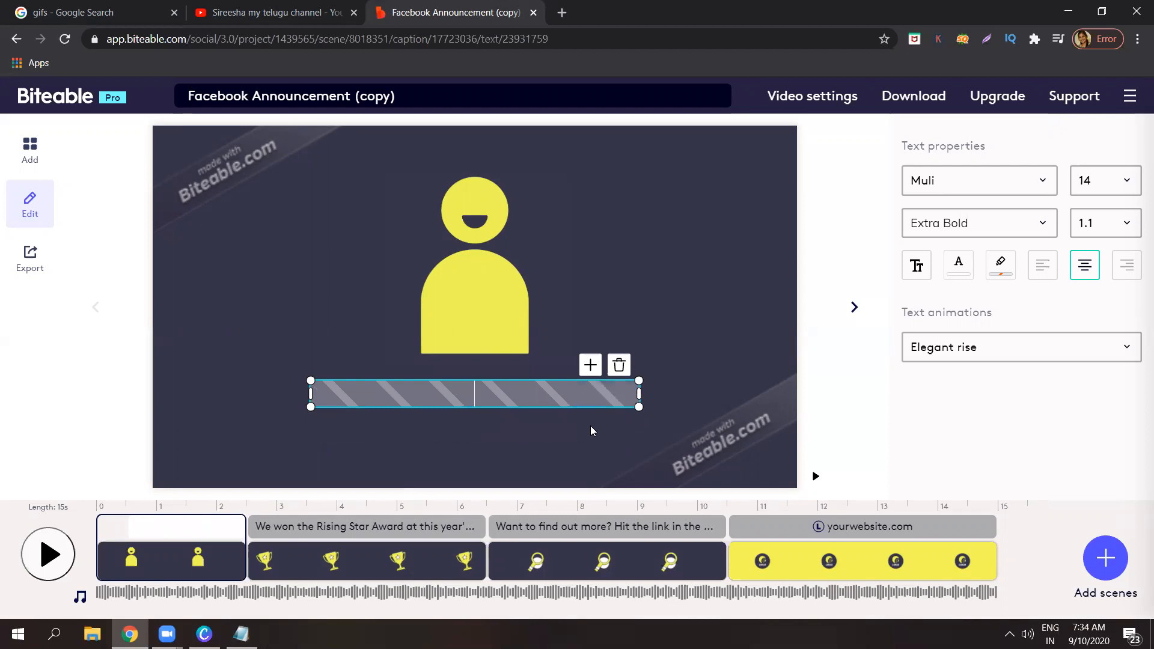
text(There is an)
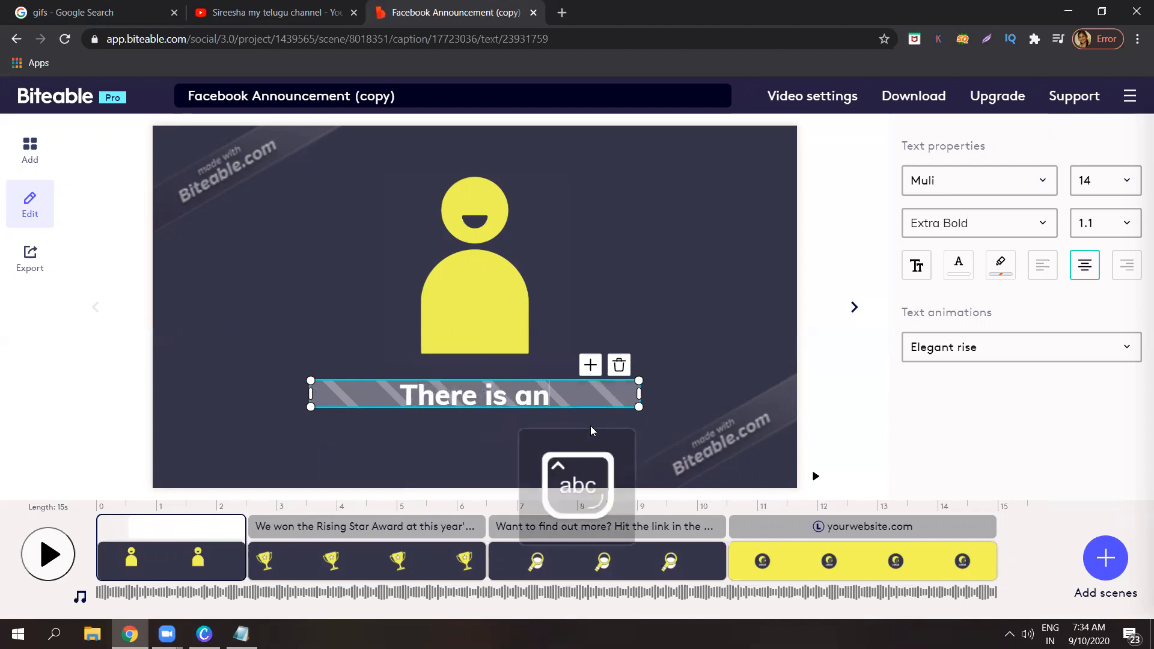
text( exciting n)
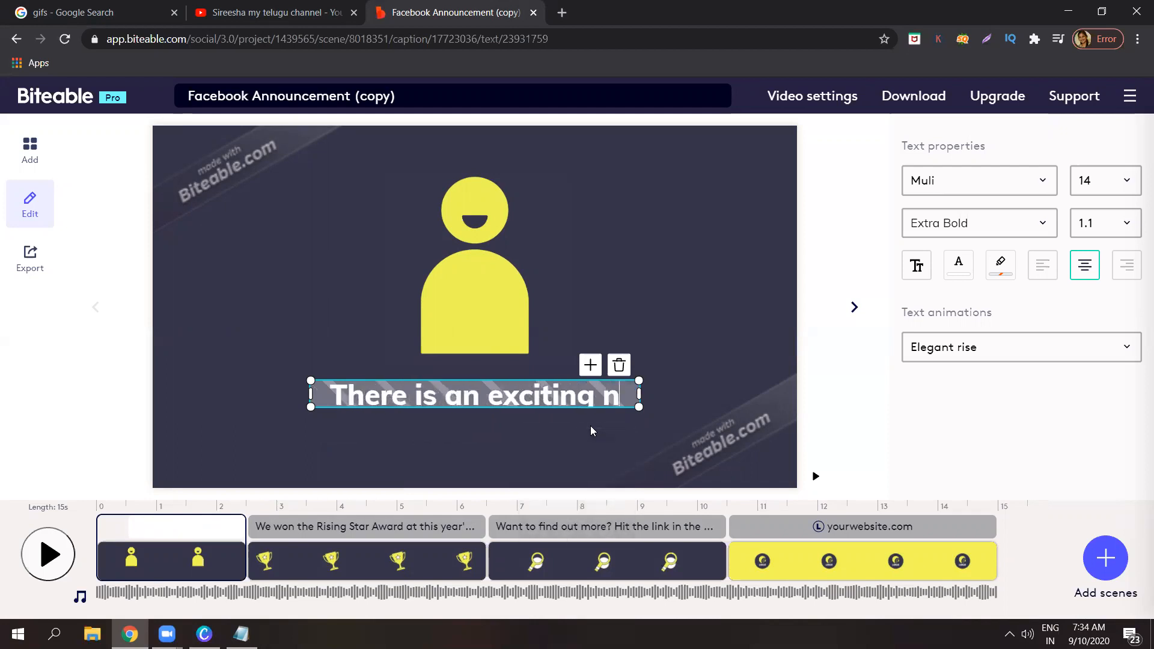
text(ews)
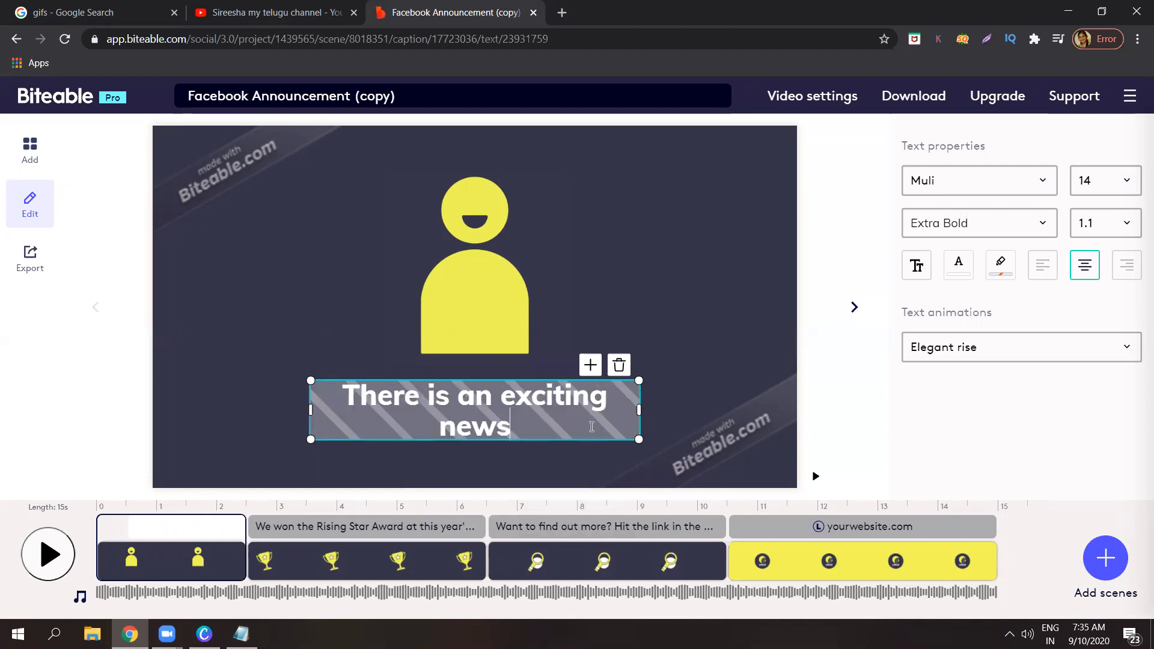
text( today)
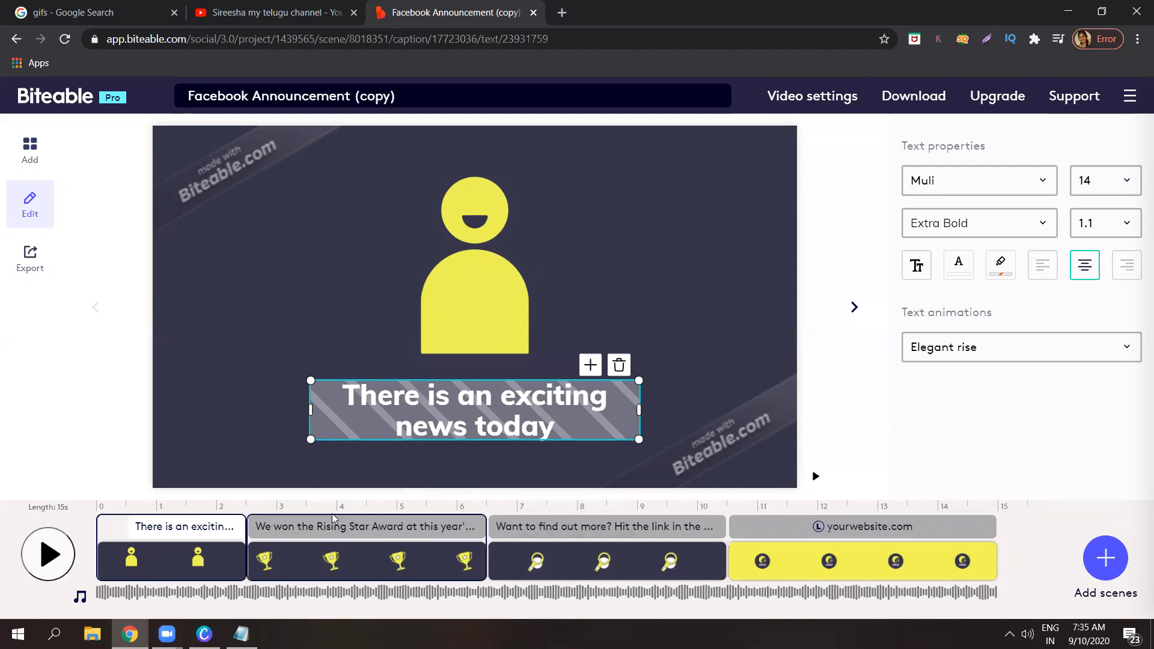
- Replace the trophy scene's text with "We were awarded the best youtube channel in 2020"
mouse_move(337, 534)
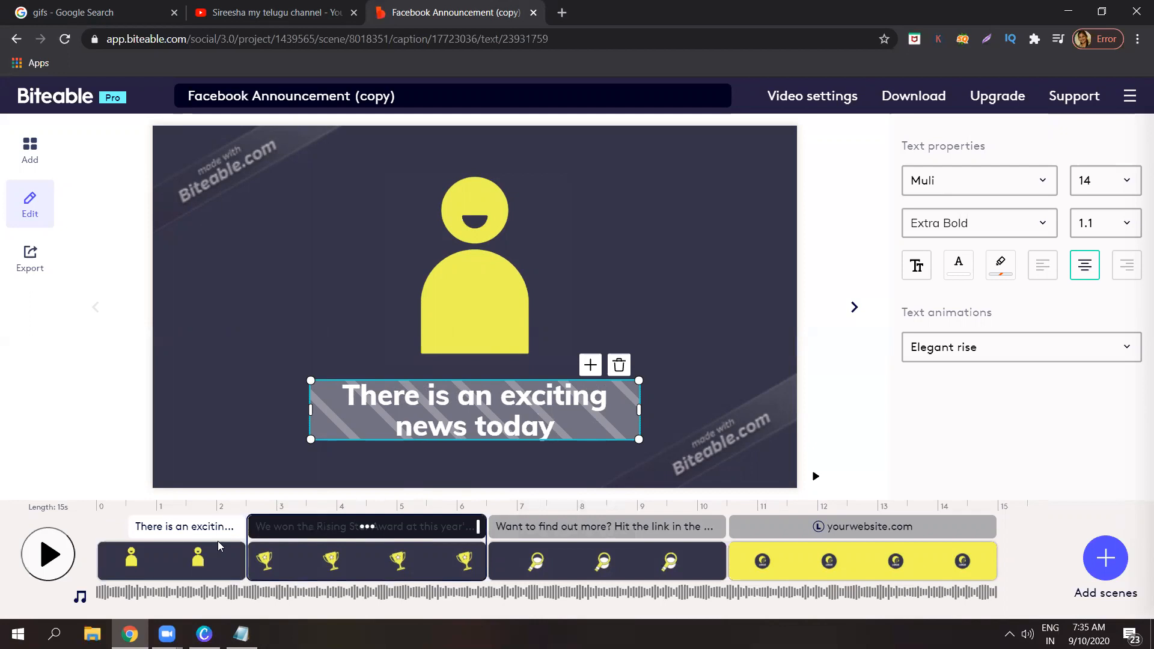
click(329, 527)
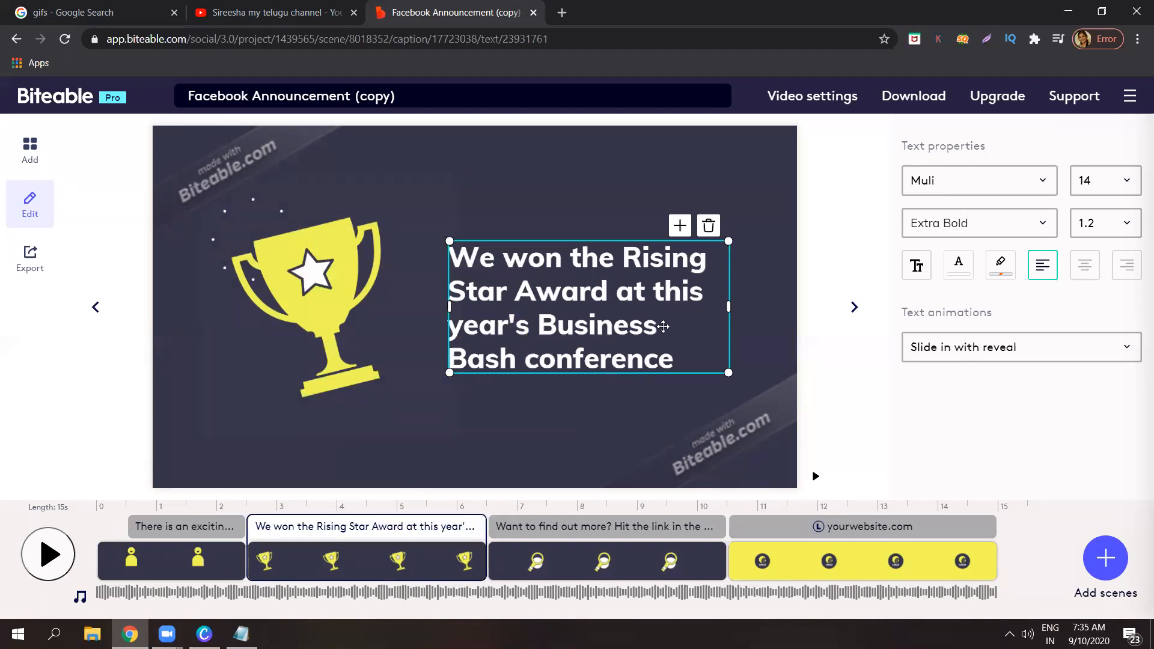
click(675, 350)
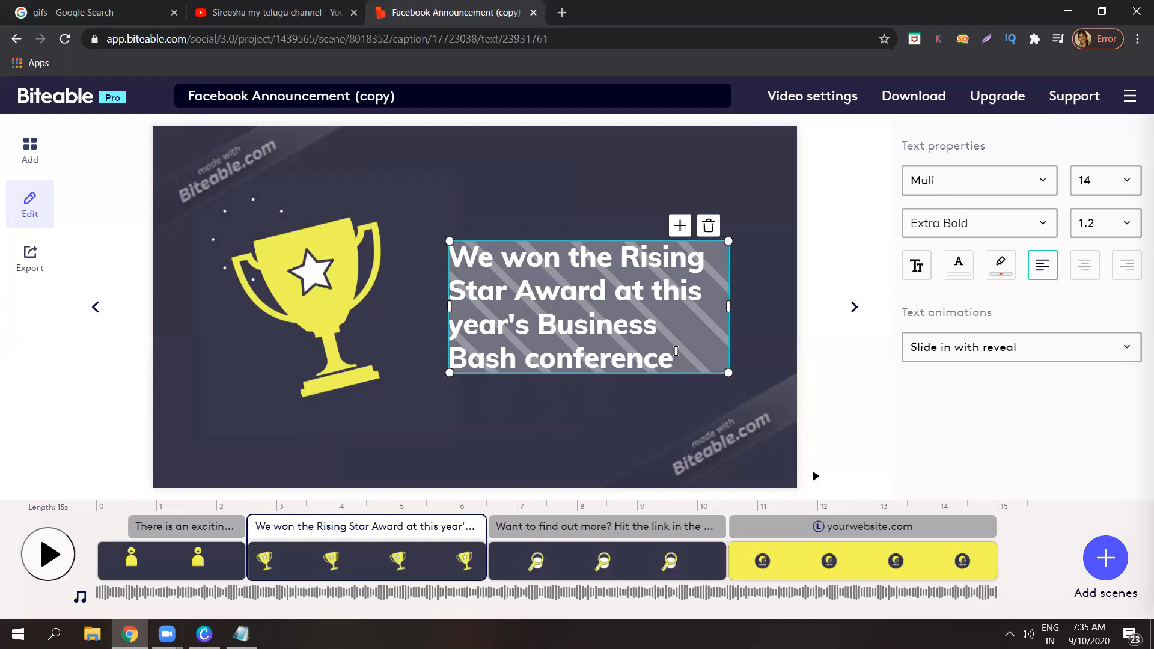
key(ctrl+a)
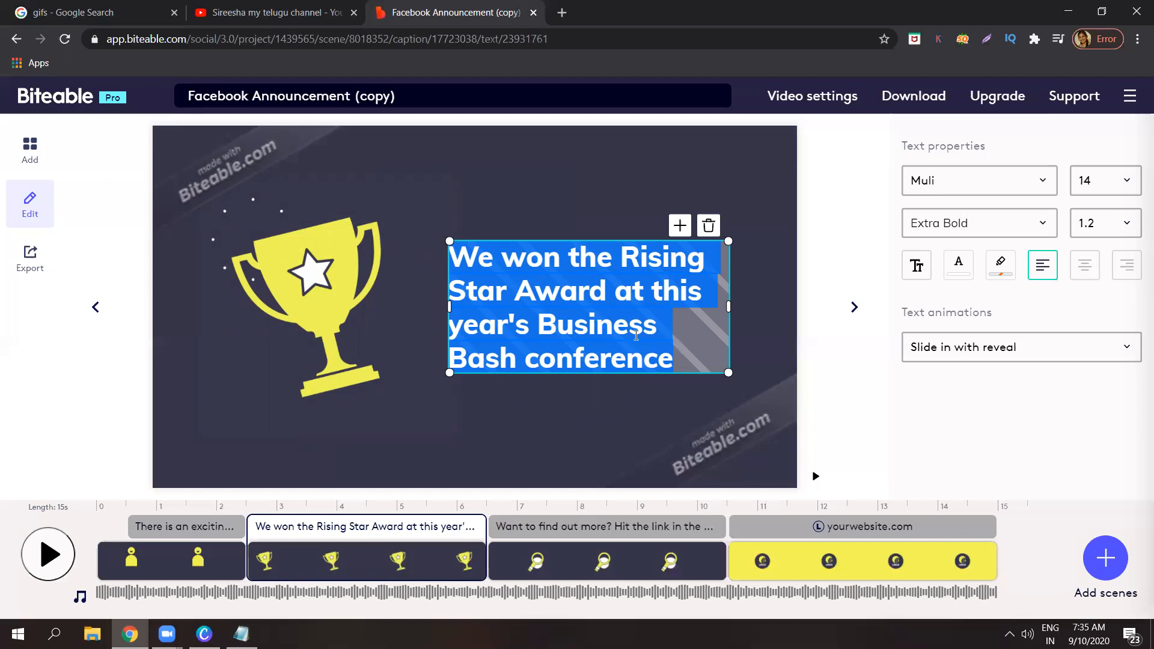
key(Caps_Lock)
text(W)
key(Caps_Lock)
text(e were)
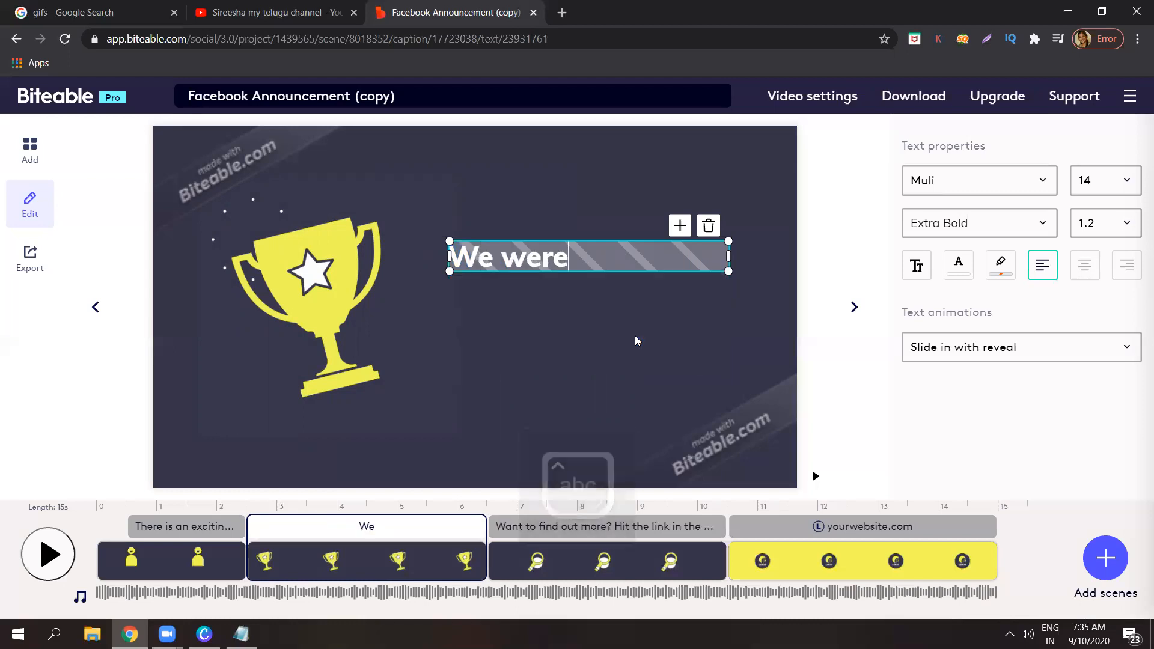
text( awarded t)
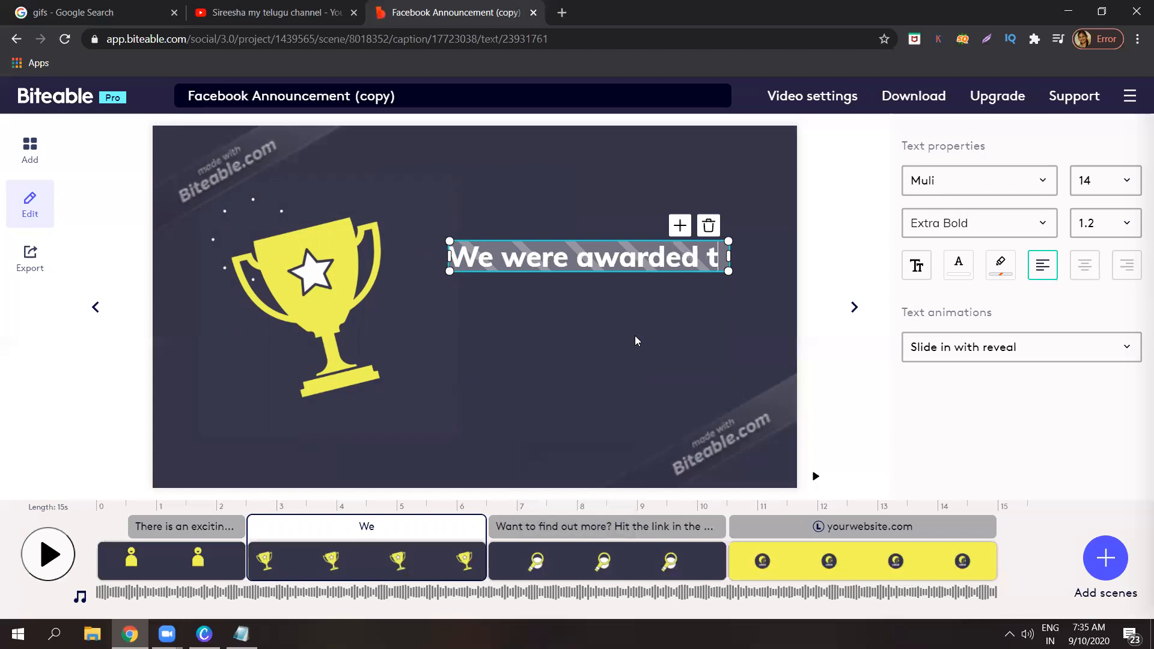
text(he best w)
key(BackSpace)
text(youtube channel in 2)
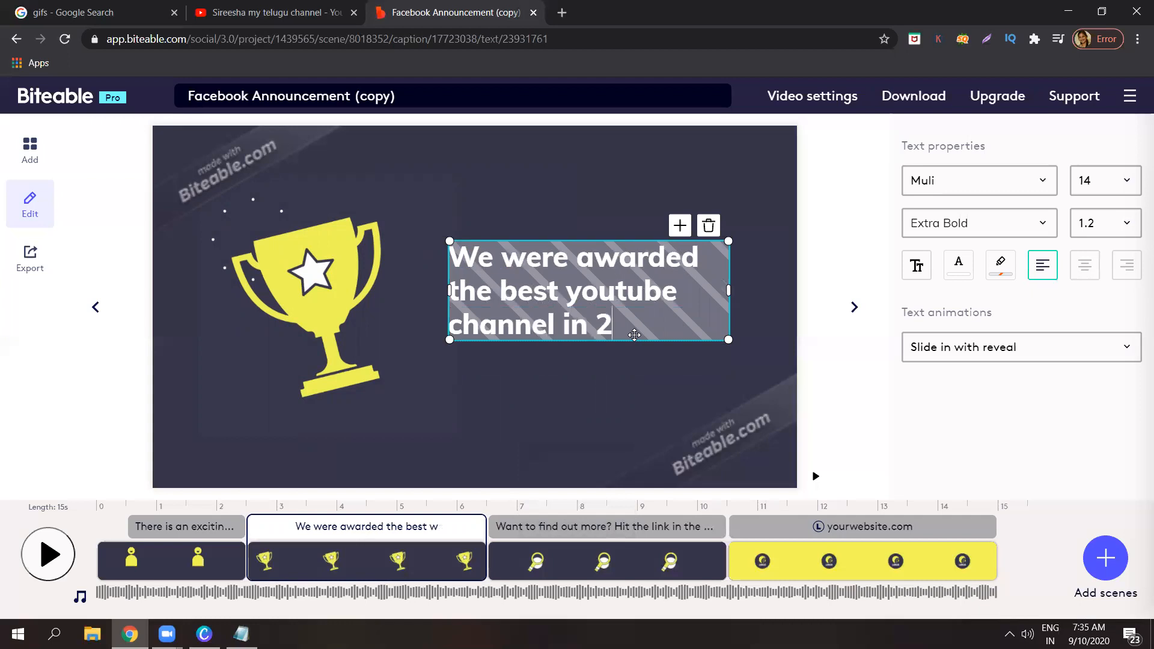
text(020)
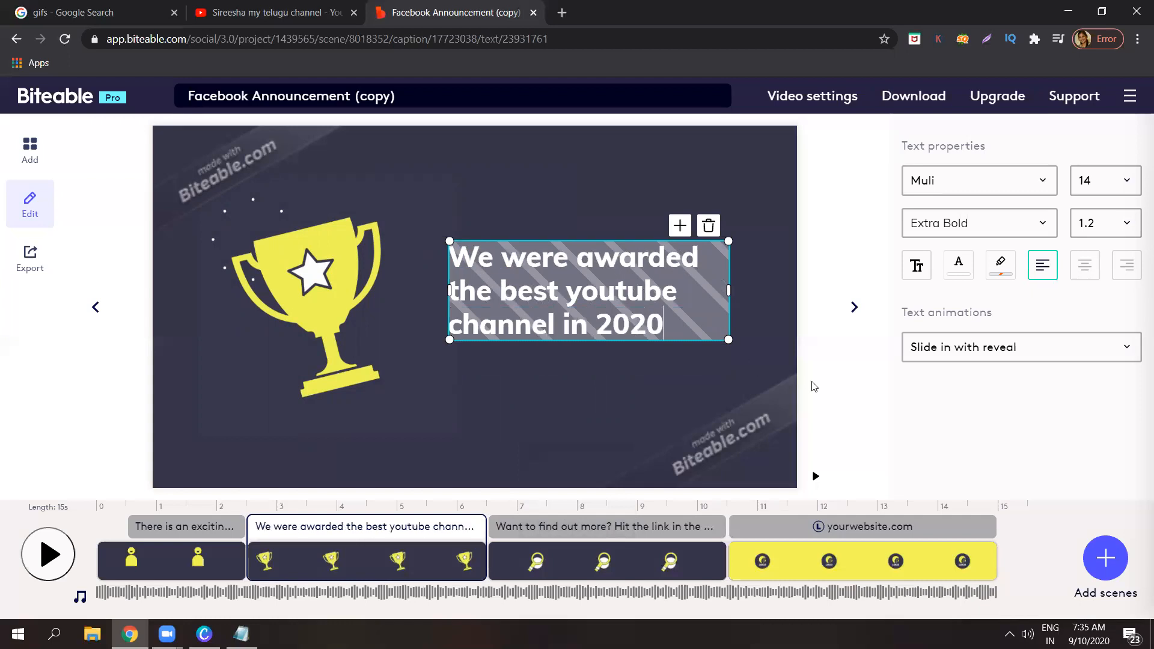
click(756, 444)
- Change the website text under the logo in the closing scene to "odmt.in"
mouse_move(700, 526)
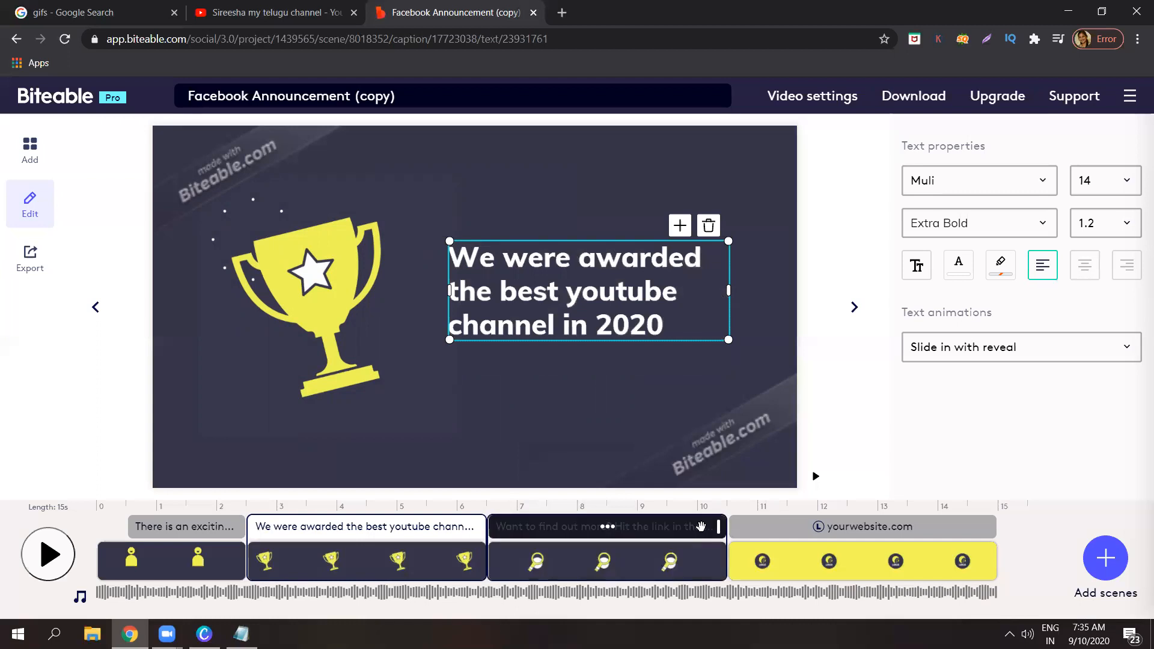
mouse_move(866, 528)
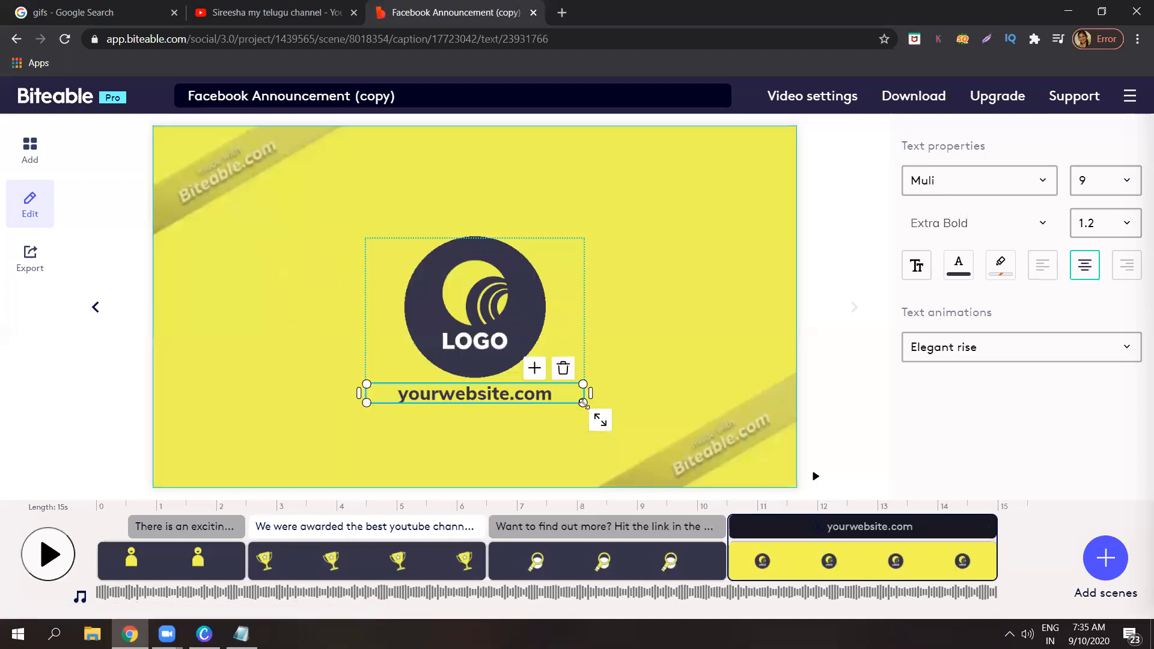
double_click(492, 391)
text(odmt.in)
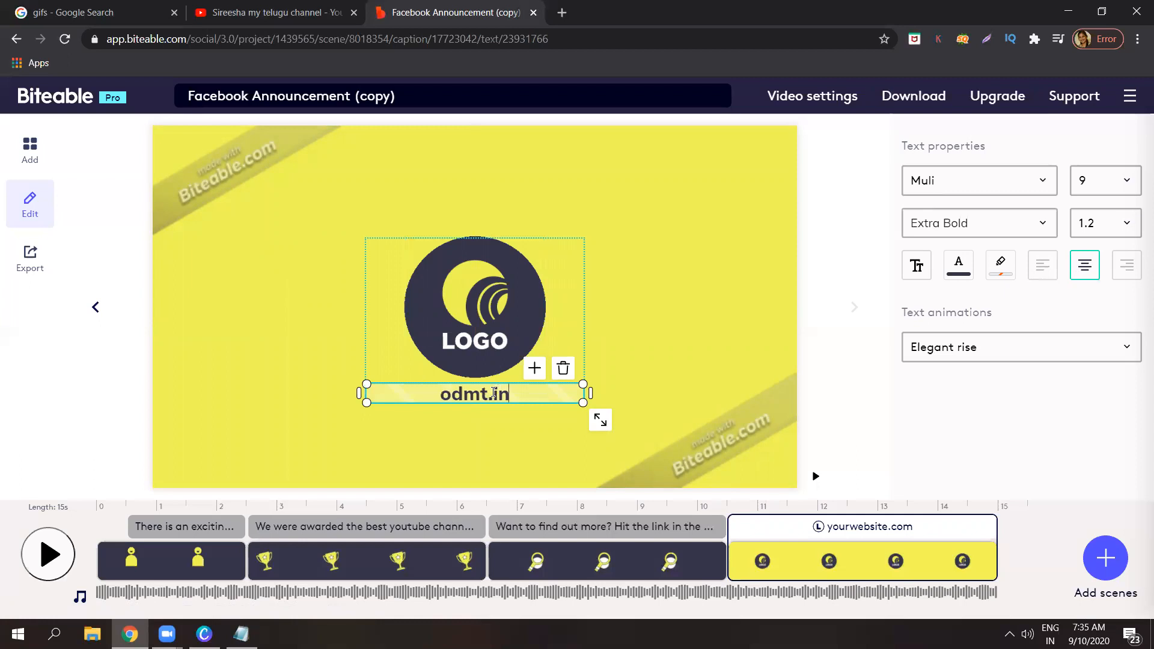
- Look at the upload option for the closing scene's logo without choosing a file, then return to the first scene
click(515, 307)
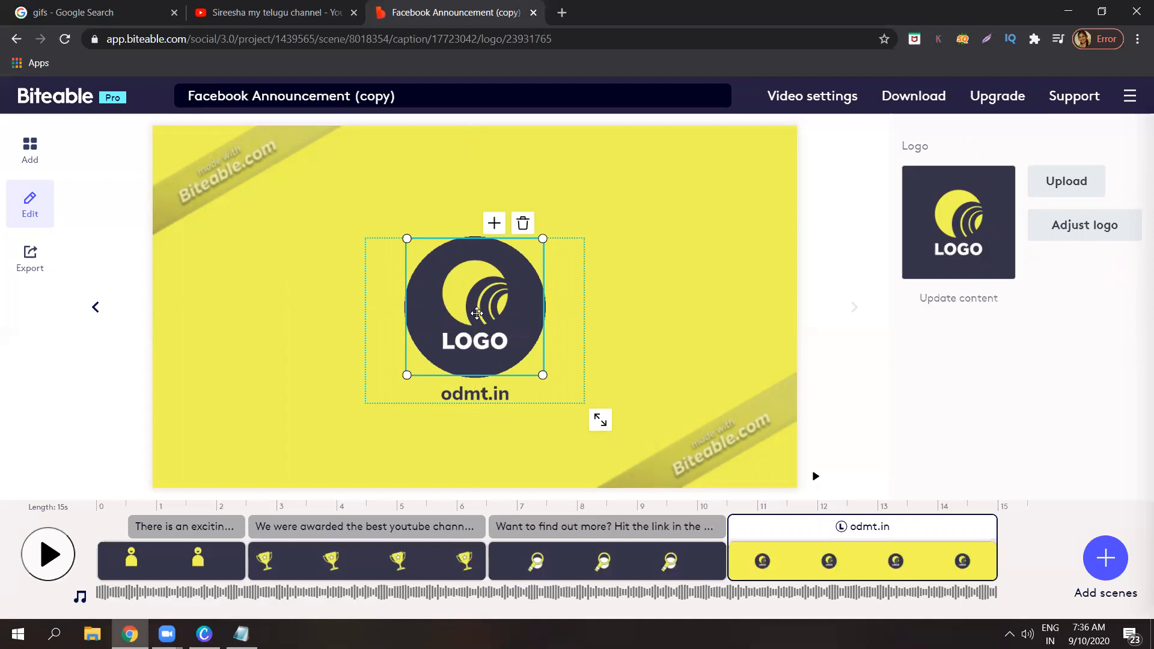
click(1065, 187)
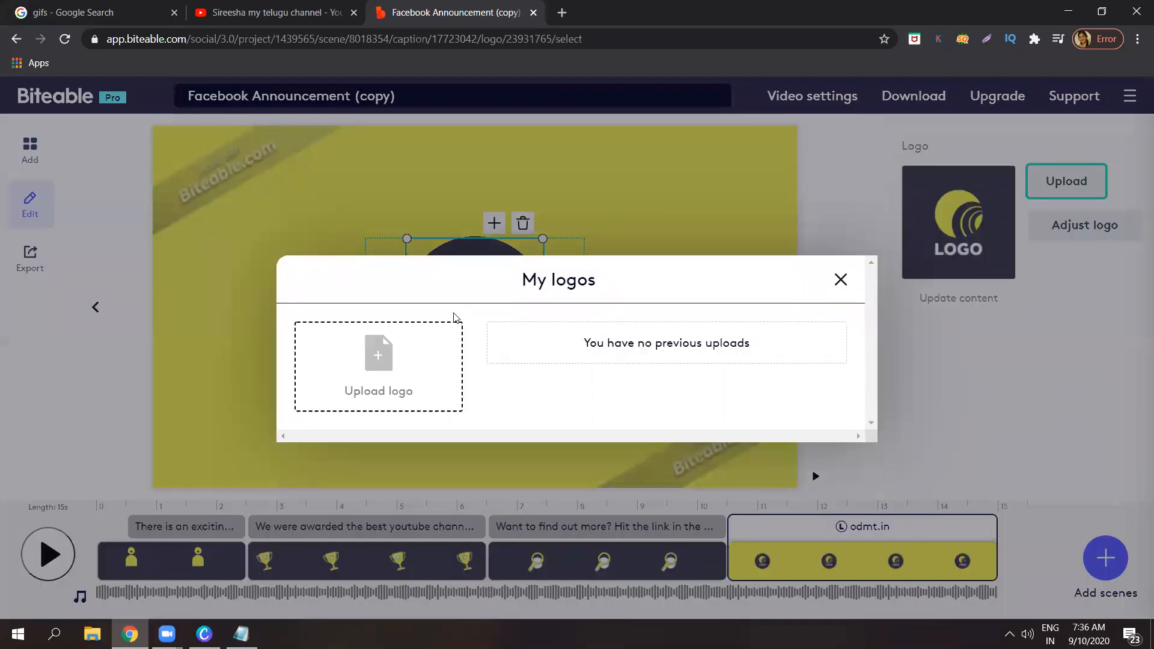
click(387, 356)
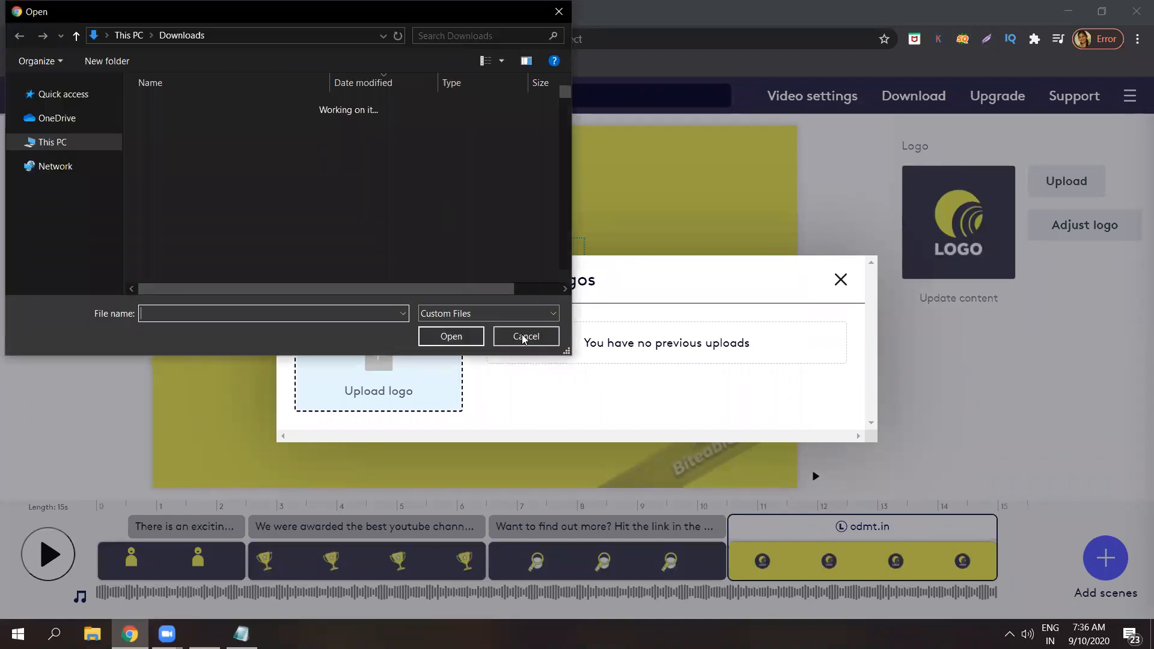
click(527, 337)
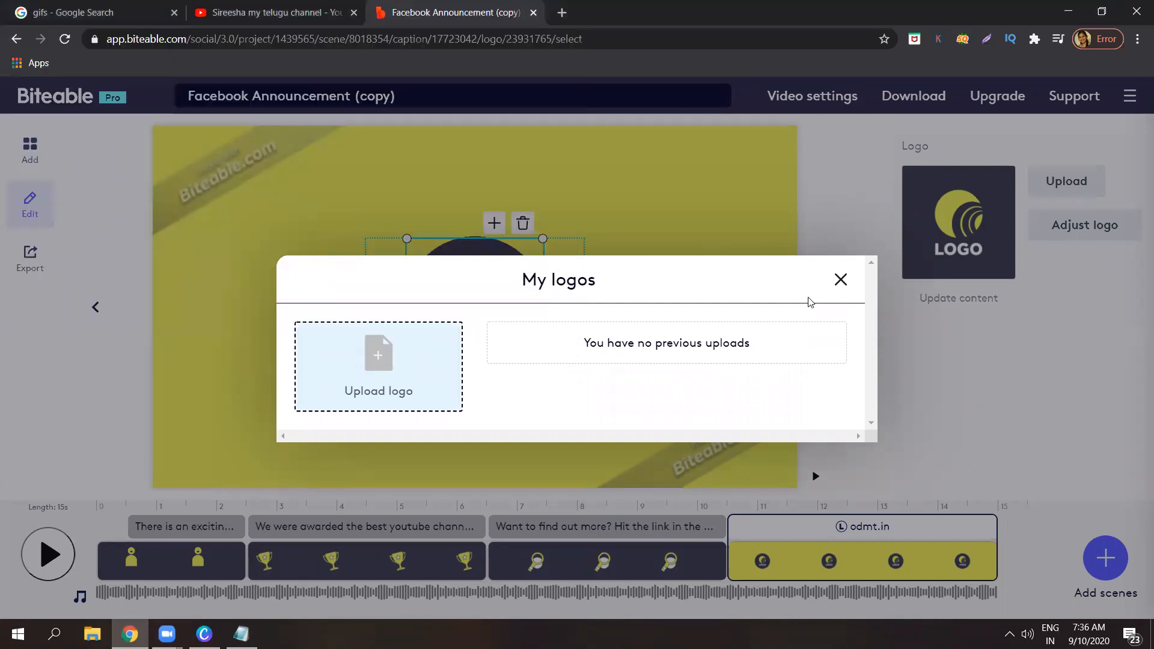
click(850, 278)
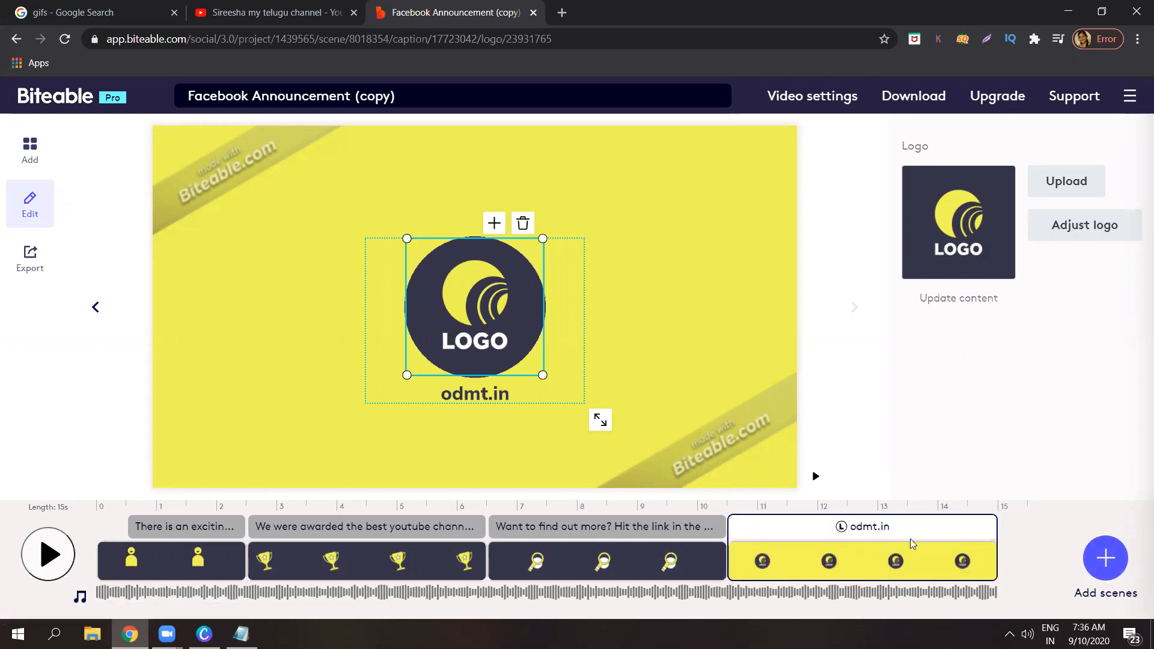
click(106, 520)
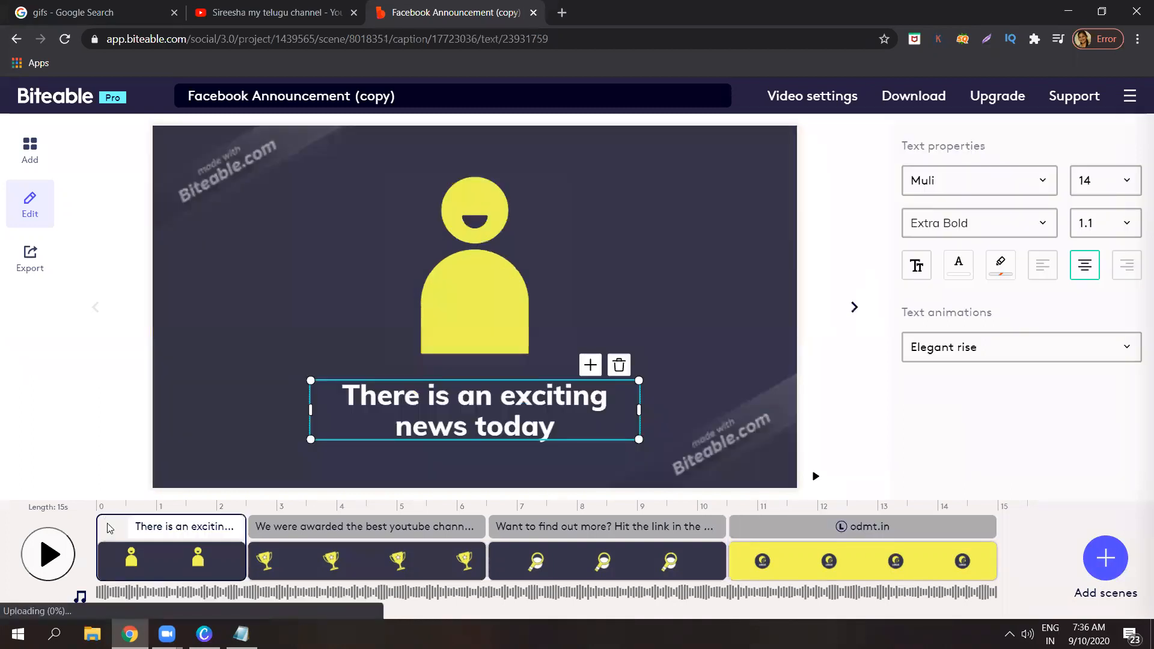
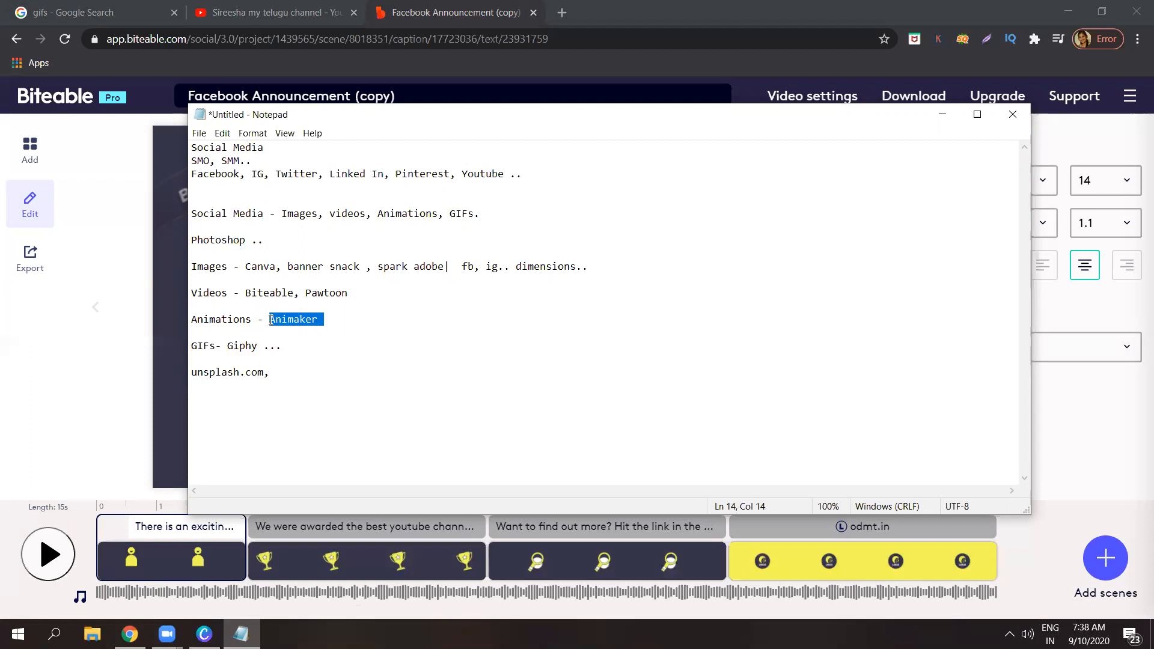
- Highlight the Animaker entry and then the Giphy entry in the Notepad notes
click(307, 320)
drag(318, 321, 270, 322)
click(290, 324)
click(289, 345)
drag(288, 345, 228, 346)
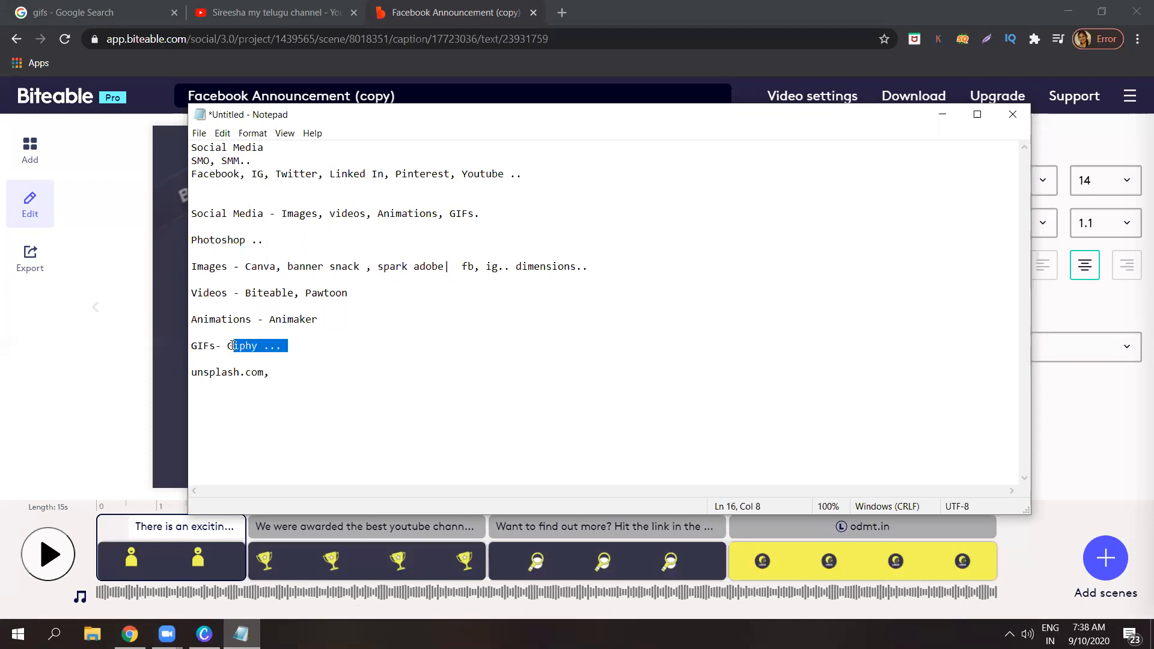
key(Right)
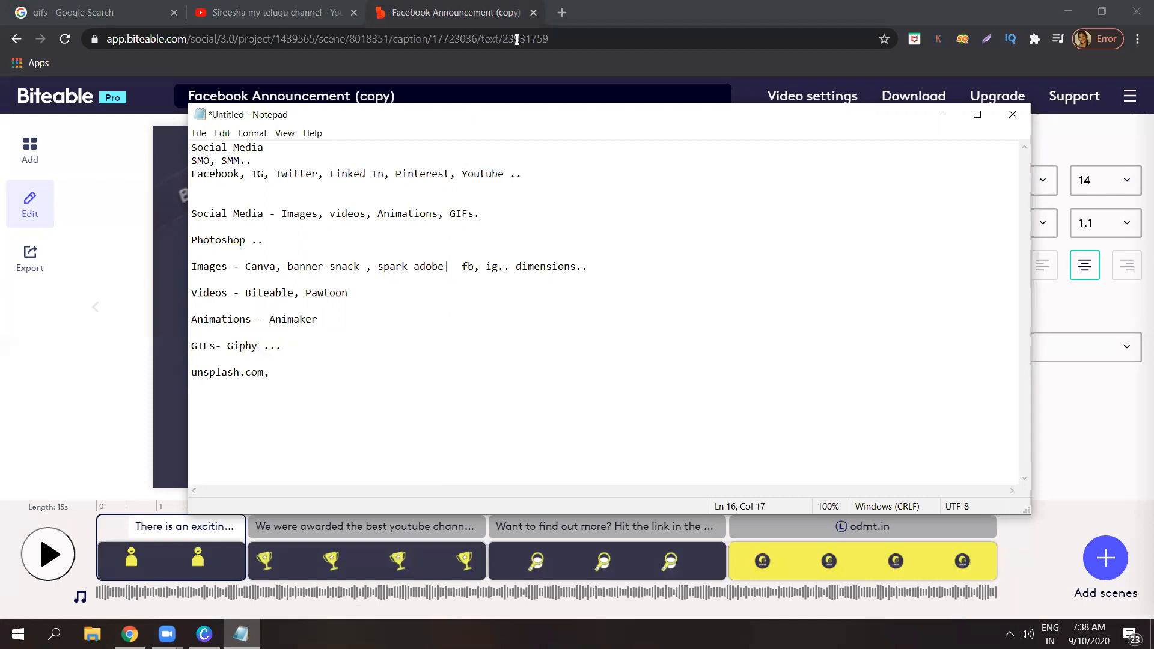
- Open giphy.com in a new browser tab
click(561, 13)
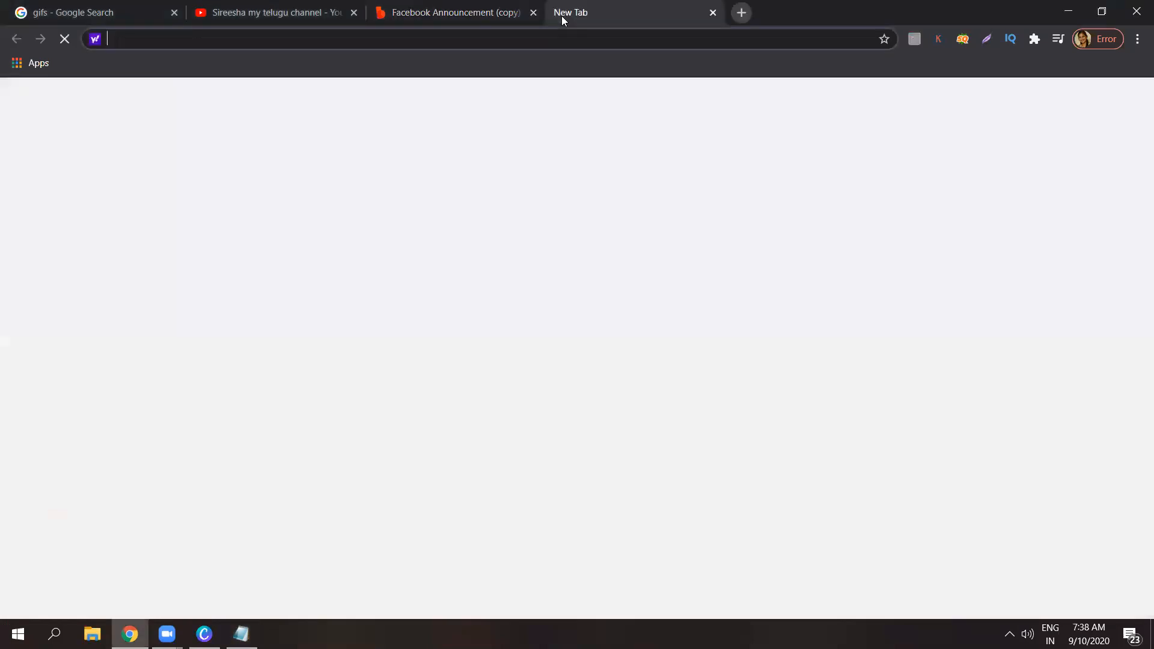
text(gi)
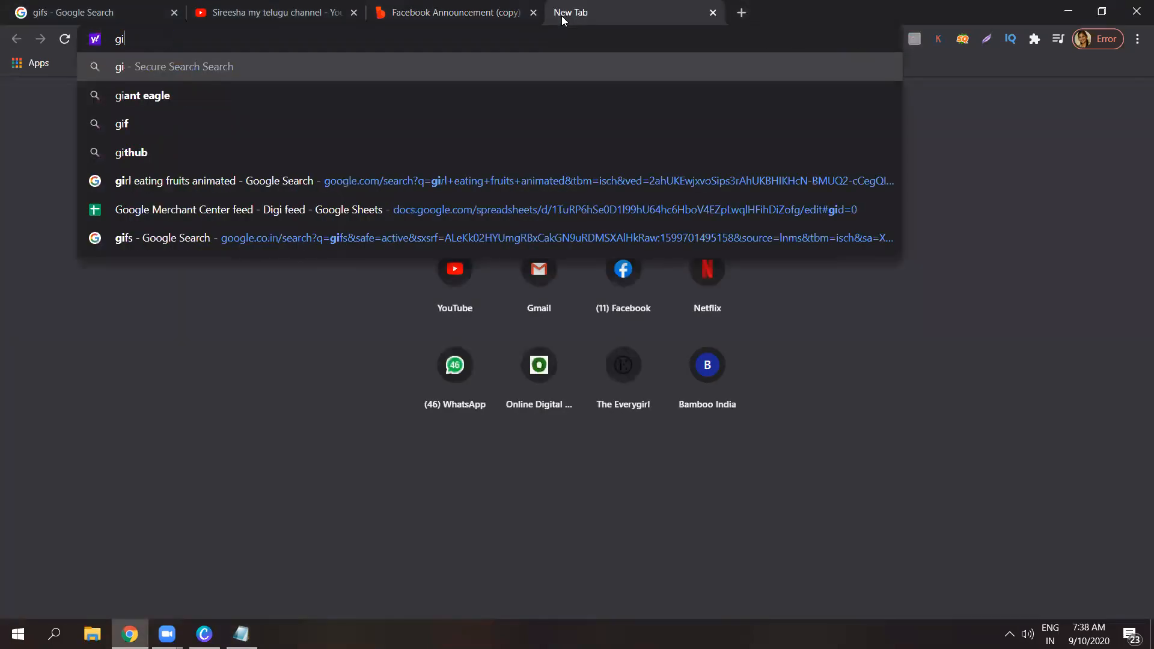
text(phy.com)
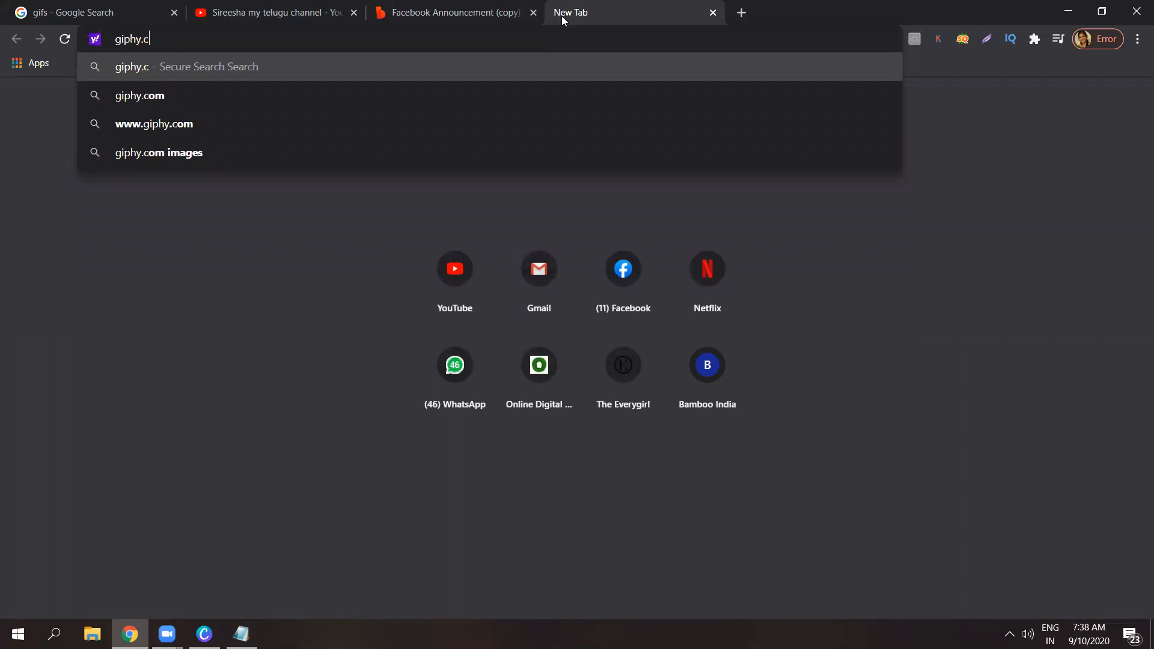
key(Return)
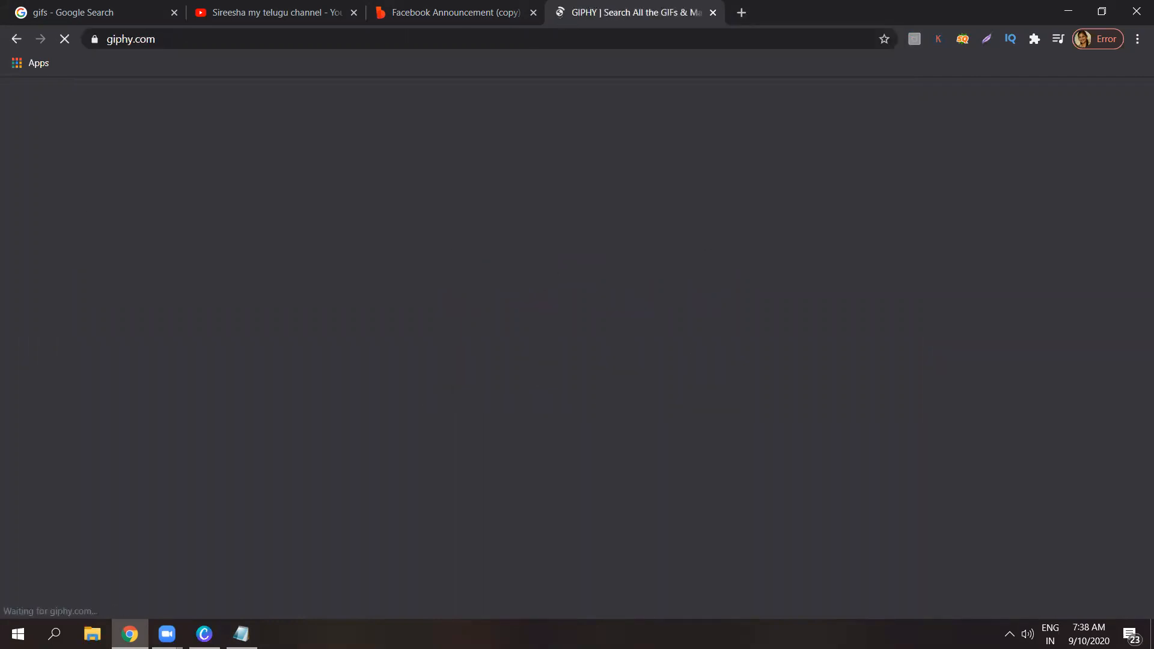
- Switch to Notepad and review the Animations, Videos, GIFs and Images tool entries, highlighting "banner snack"
click(240, 633)
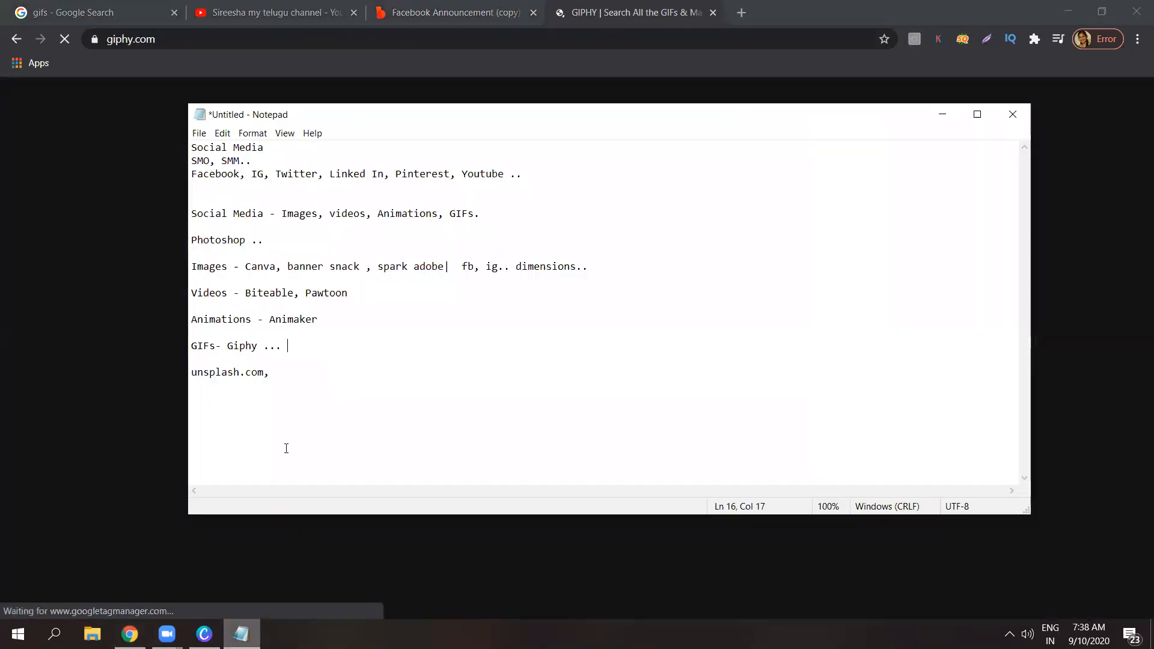
drag(191, 320, 280, 319)
click(310, 319)
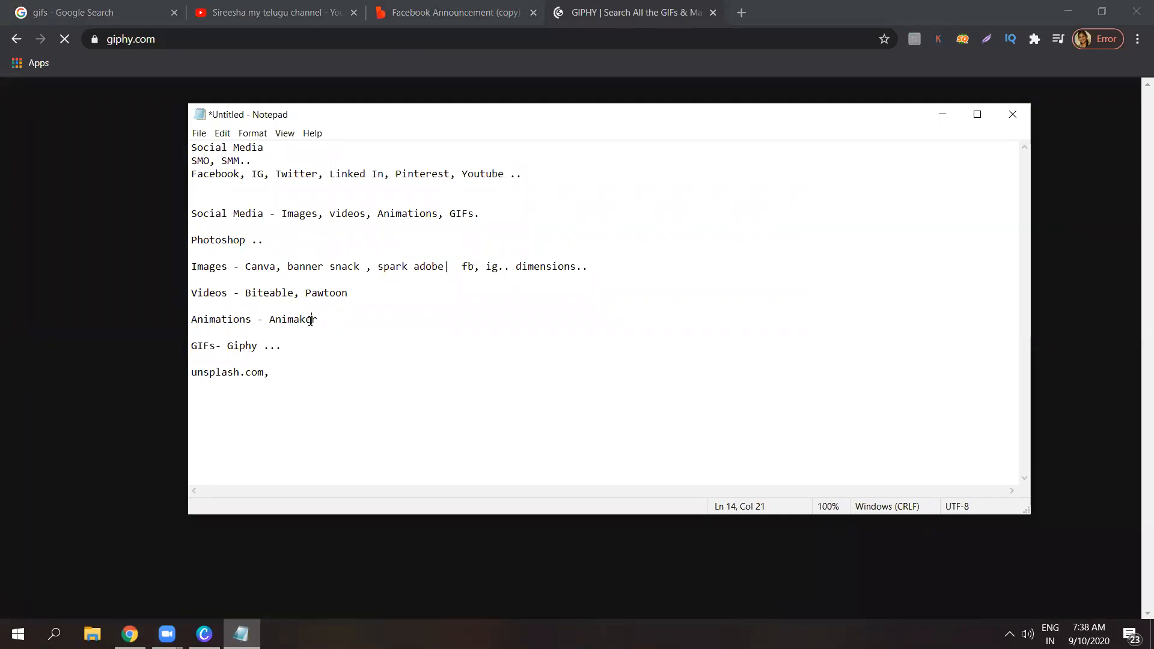
click(288, 293)
click(282, 266)
click(296, 344)
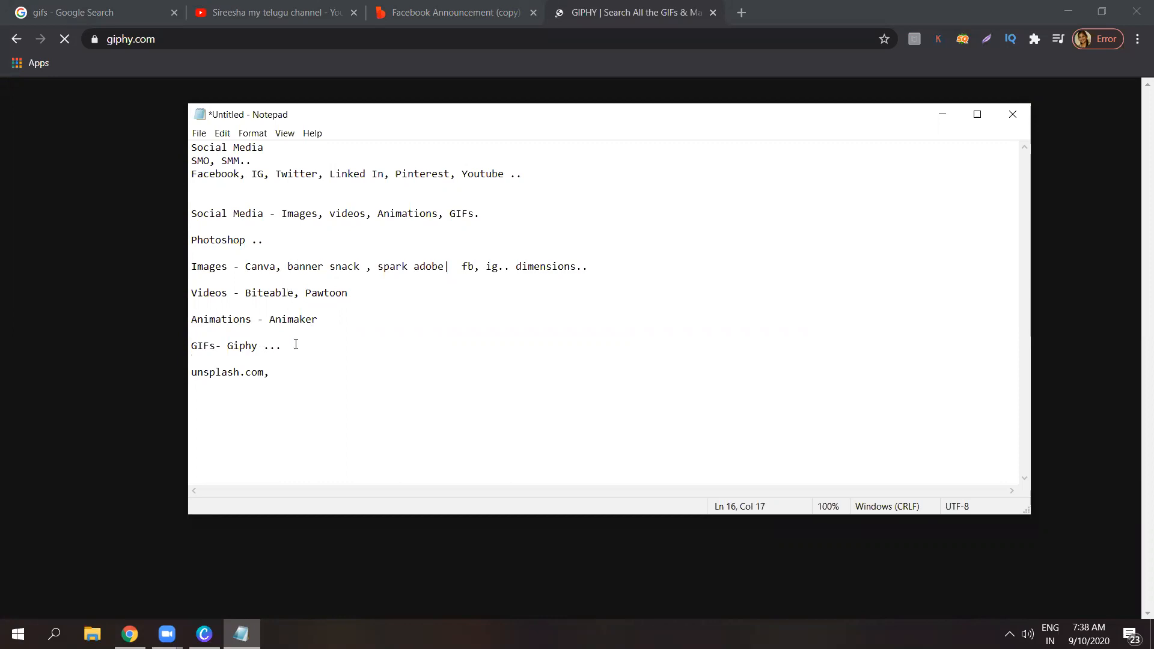
click(282, 266)
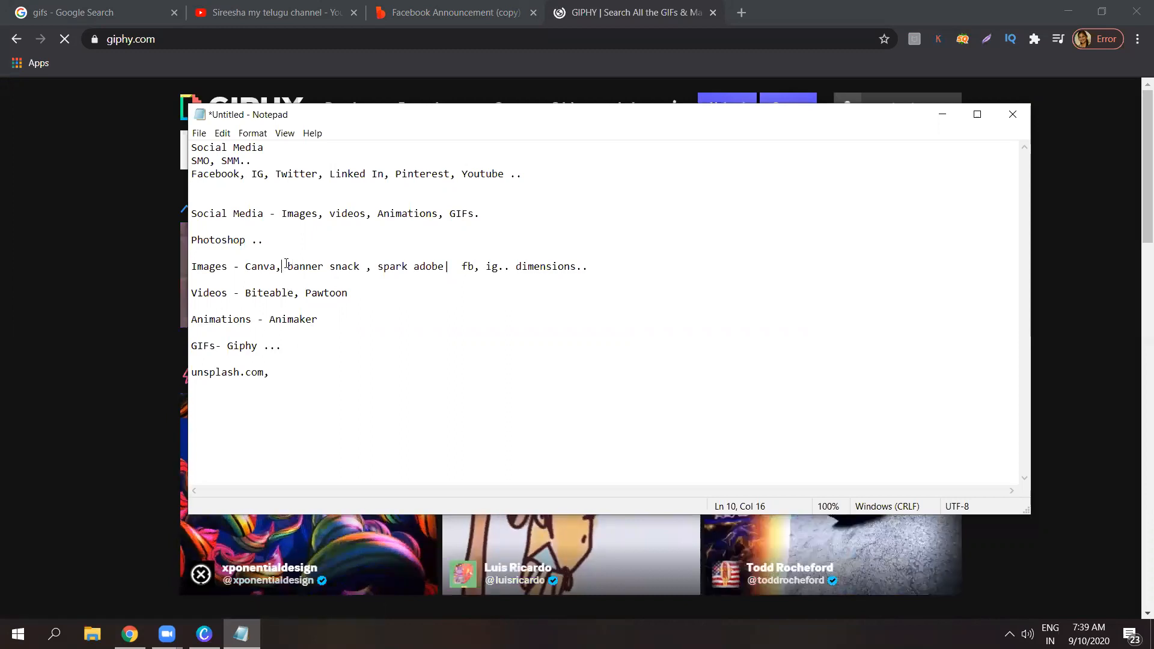
drag(286, 265, 359, 268)
click(358, 269)
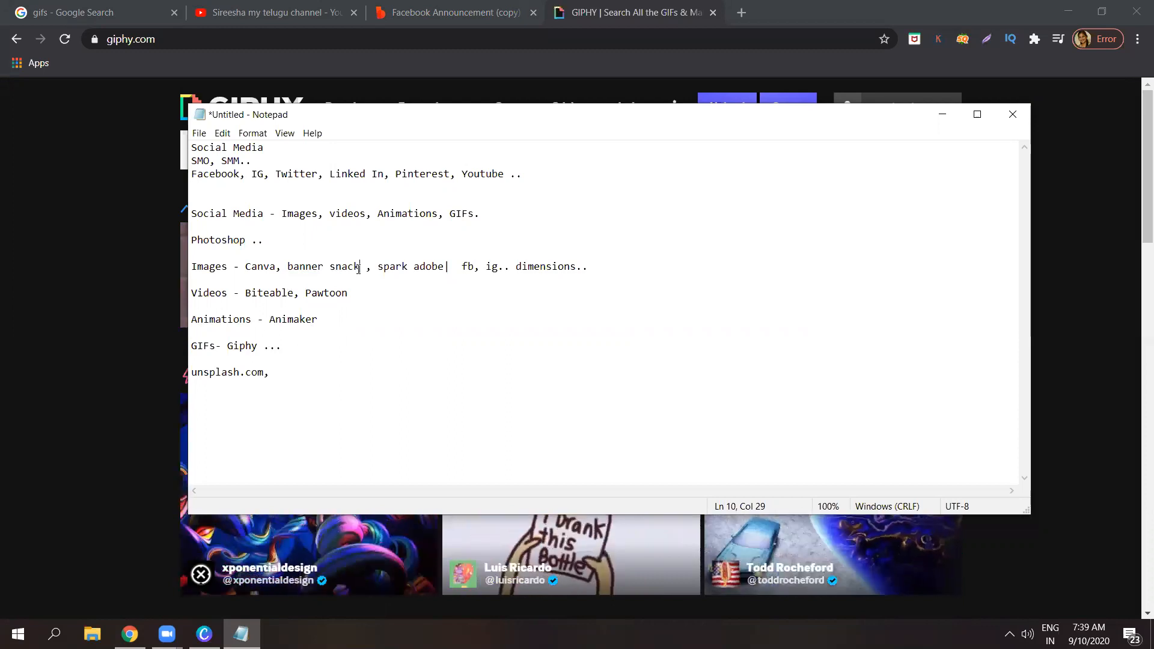
- Add a space after "spark adobe" in the Images line and append " ..." after Pawtoon in the Videos line
click(445, 268)
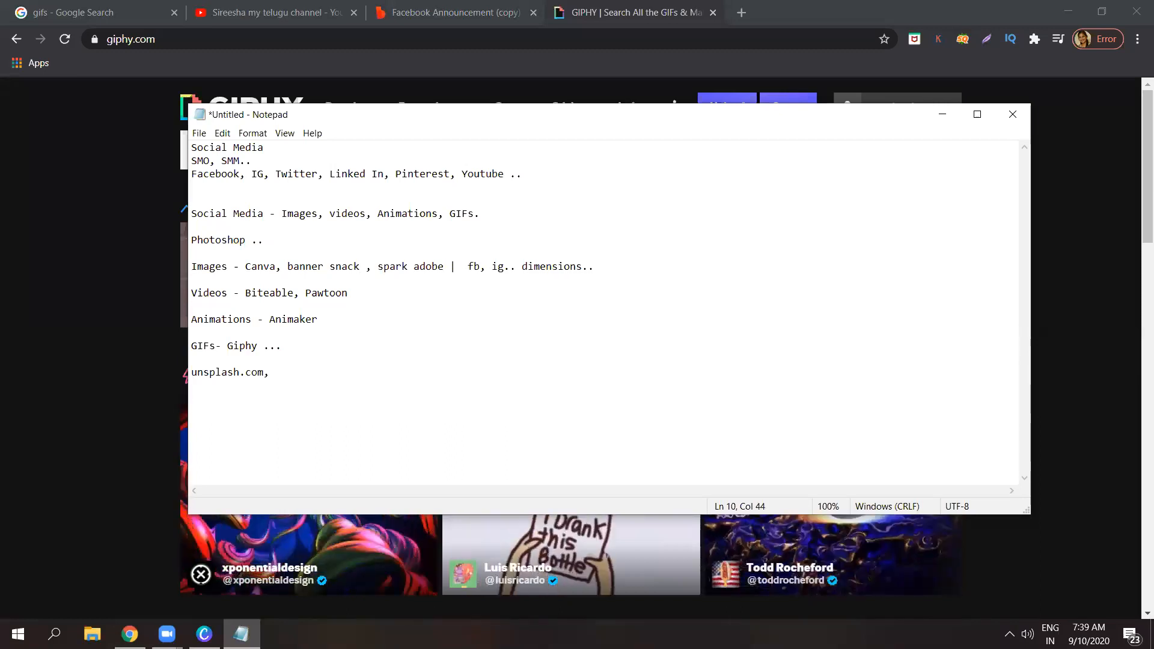
click(392, 289)
text(...)
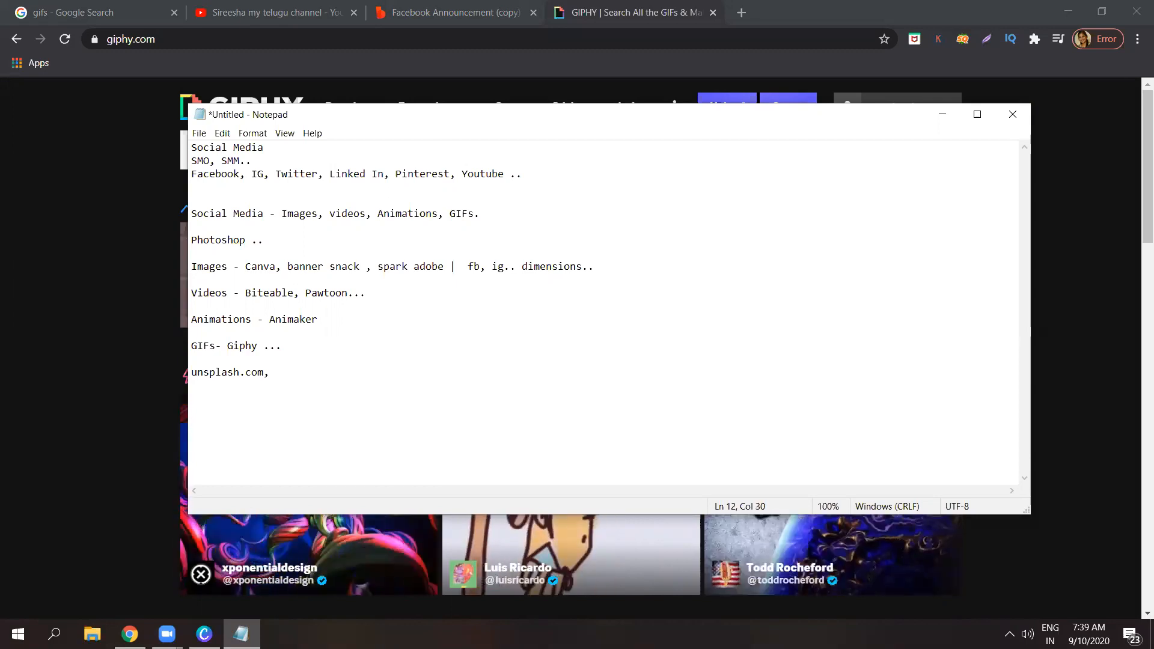
click(348, 295)
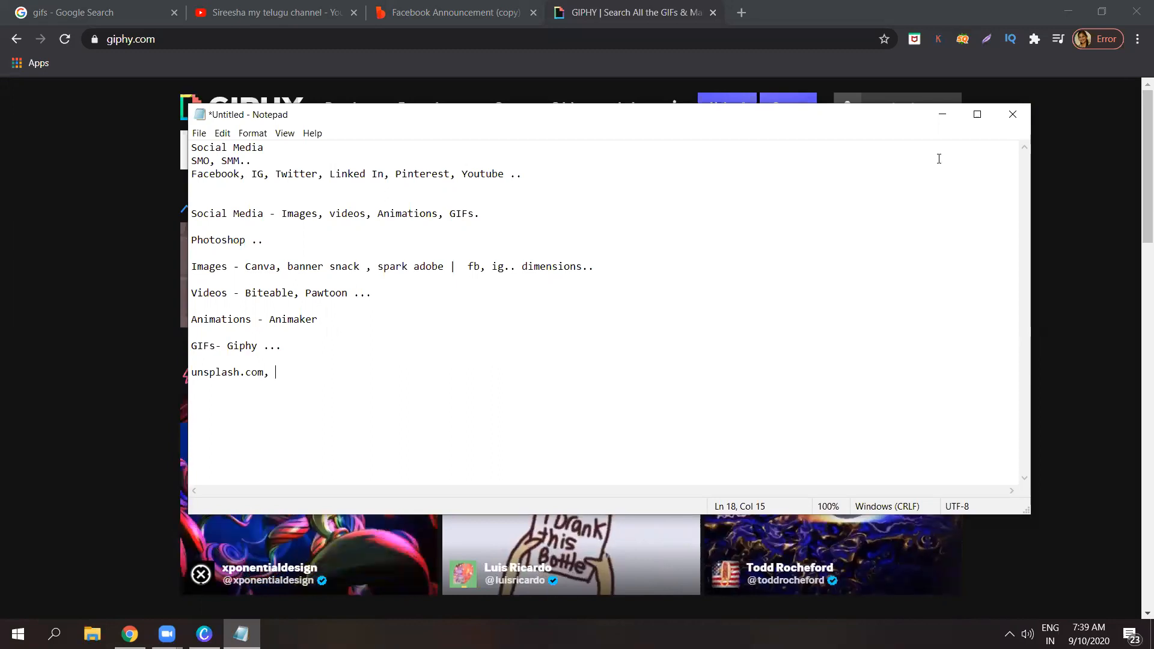
- Minimize Notepad and browse the trending GIFs and artists on the Giphy home page
click(942, 115)
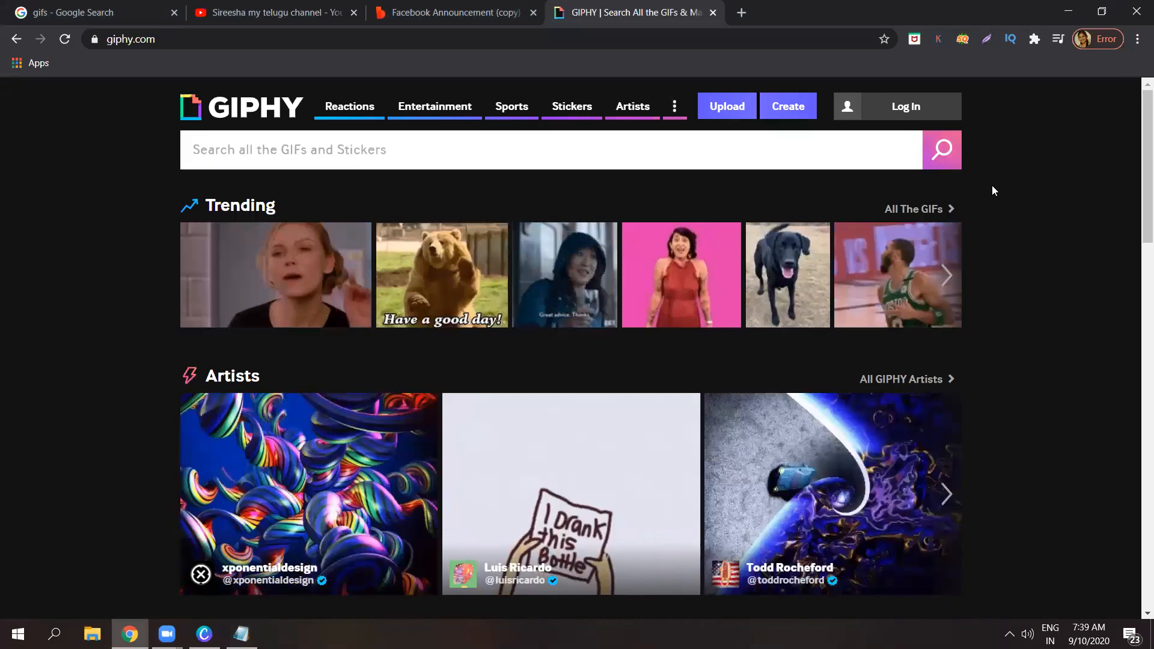
mouse_move(815, 257)
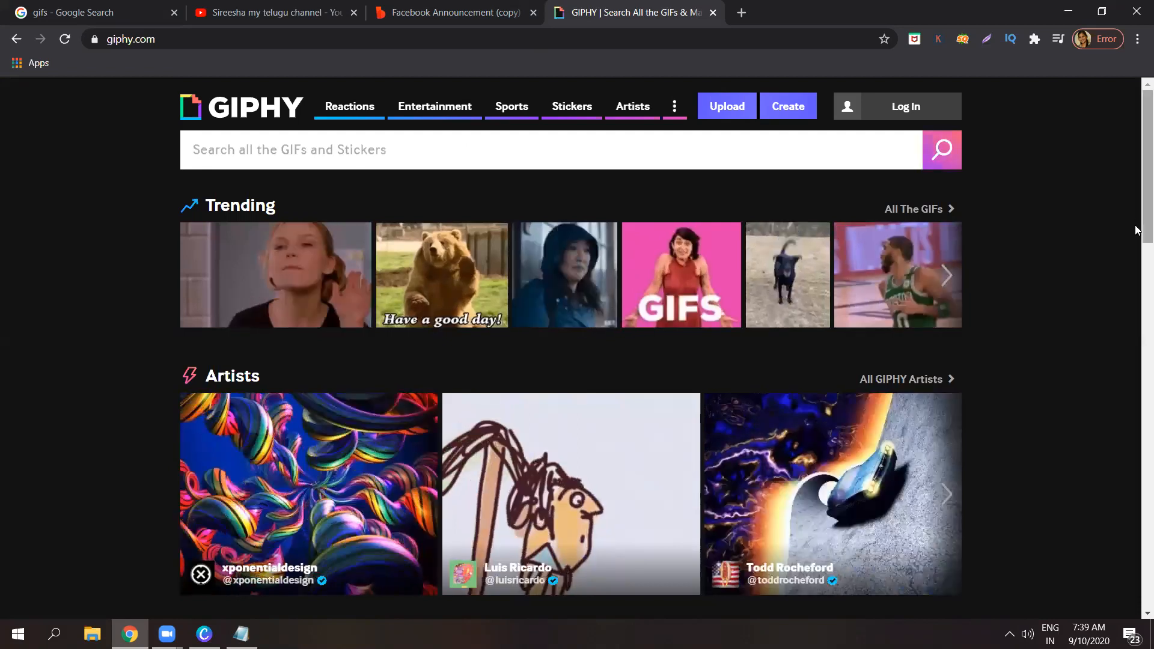
scroll(1137, 237, down, 2)
scroll(1140, 210, up, 2)
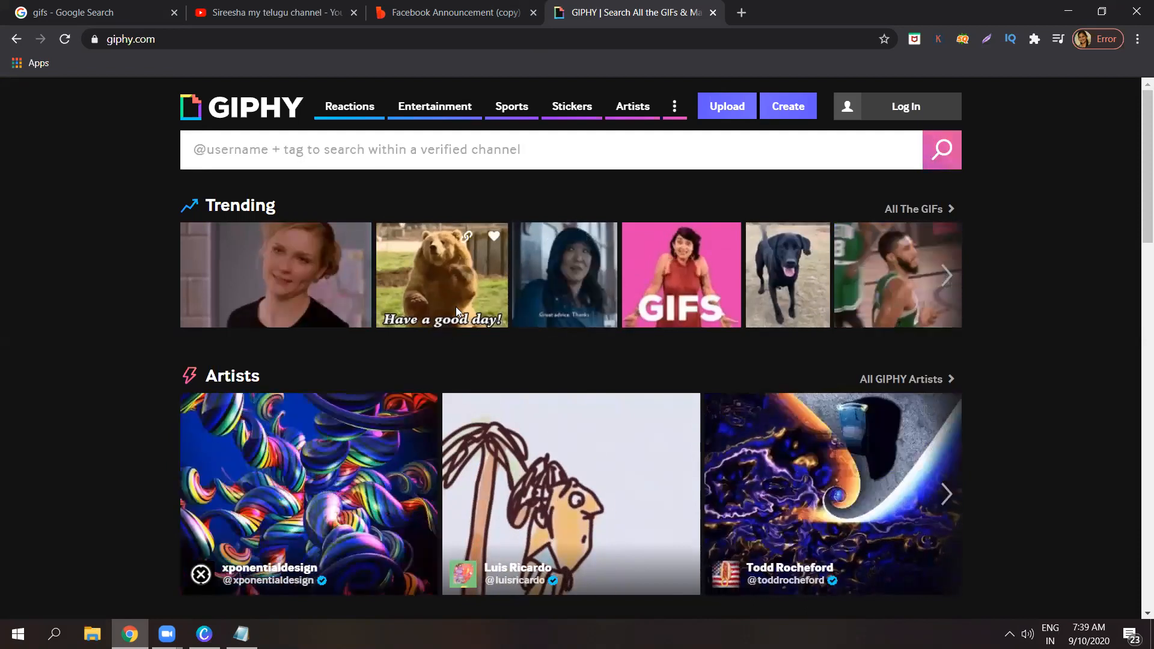
- Open the trending "Have a good day!" bear GIF and examine its related GIFs and file details
click(457, 311)
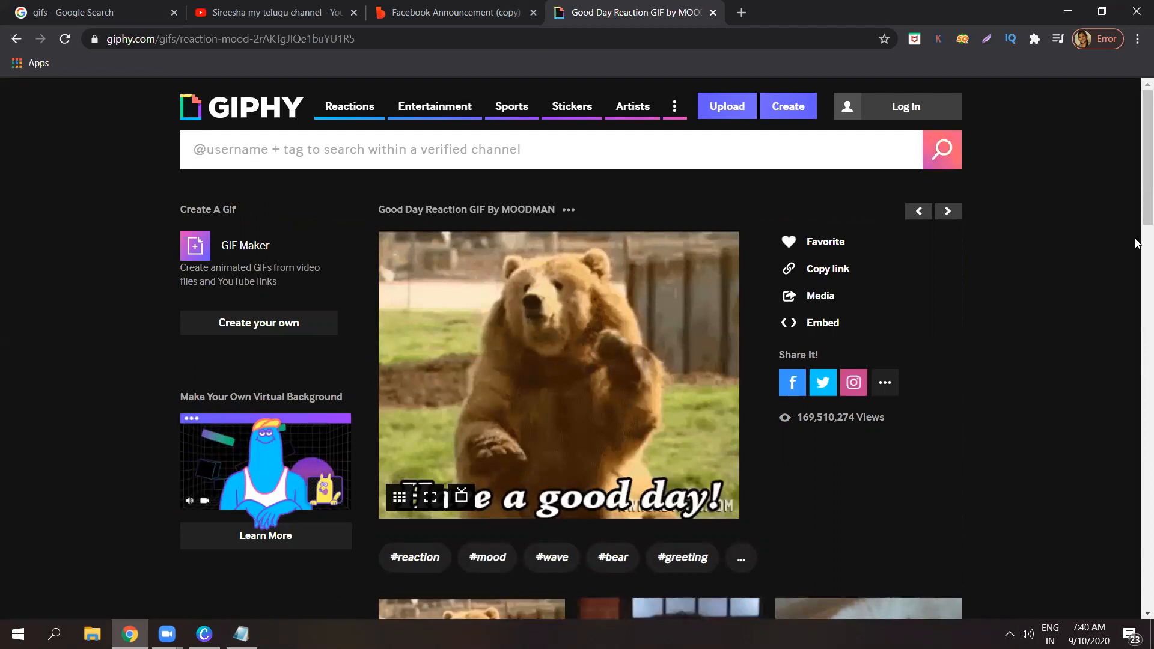
scroll(1136, 243, down, 2)
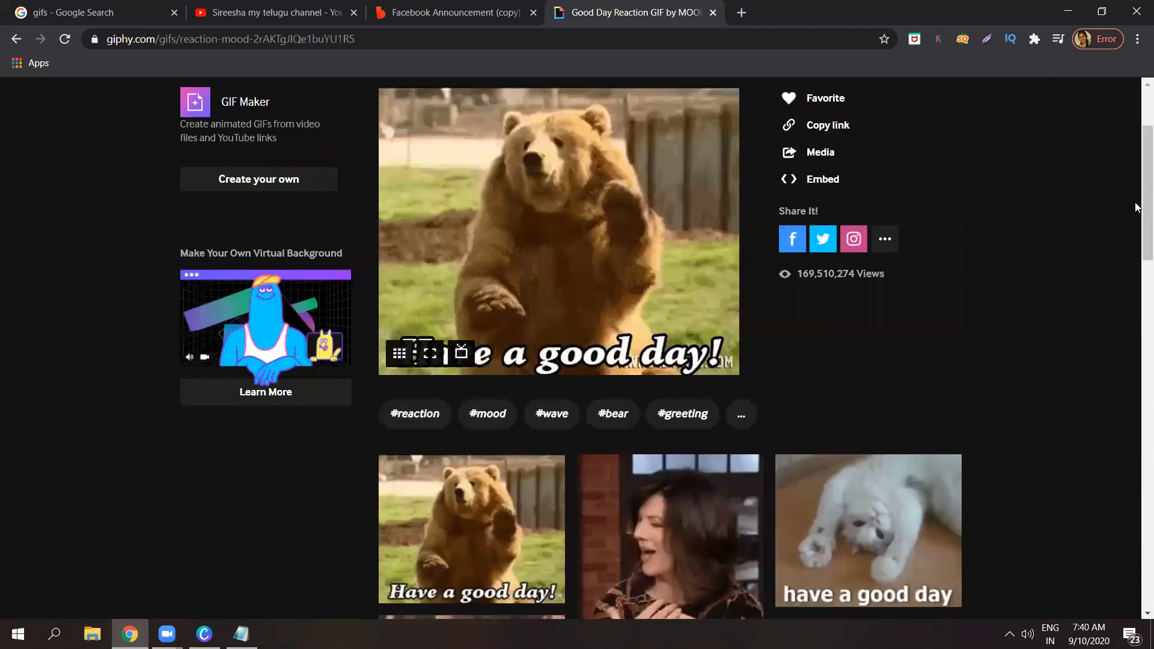
scroll(647, 520, up, 2)
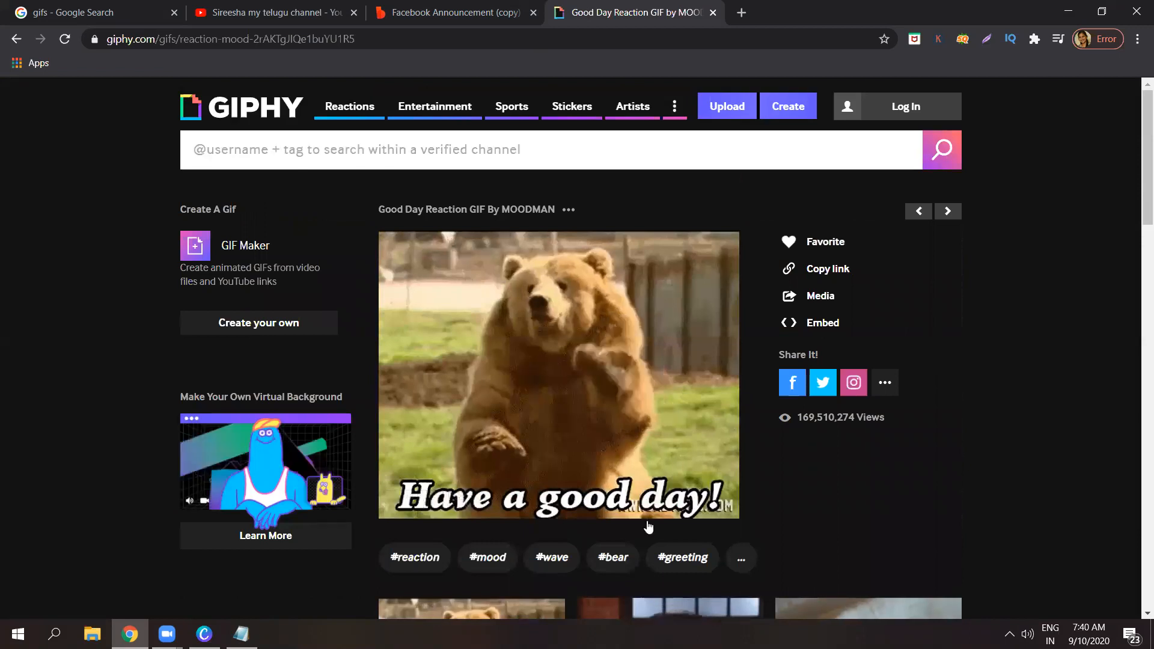
scroll(1131, 215, down, 2)
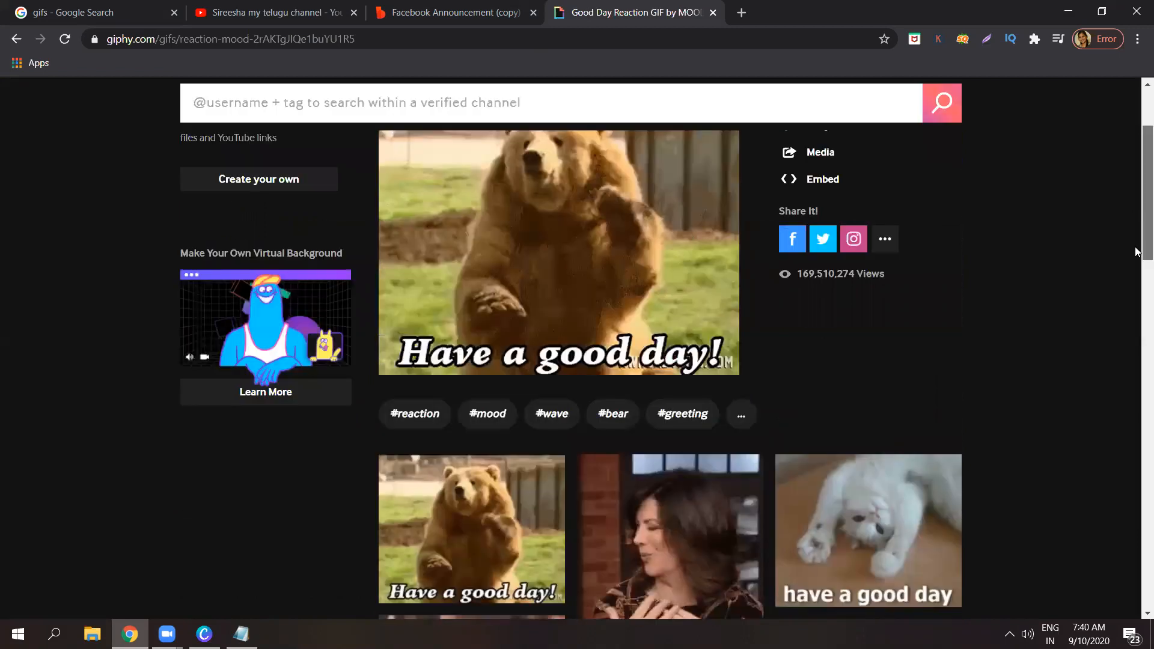
scroll(1134, 157, down, 3)
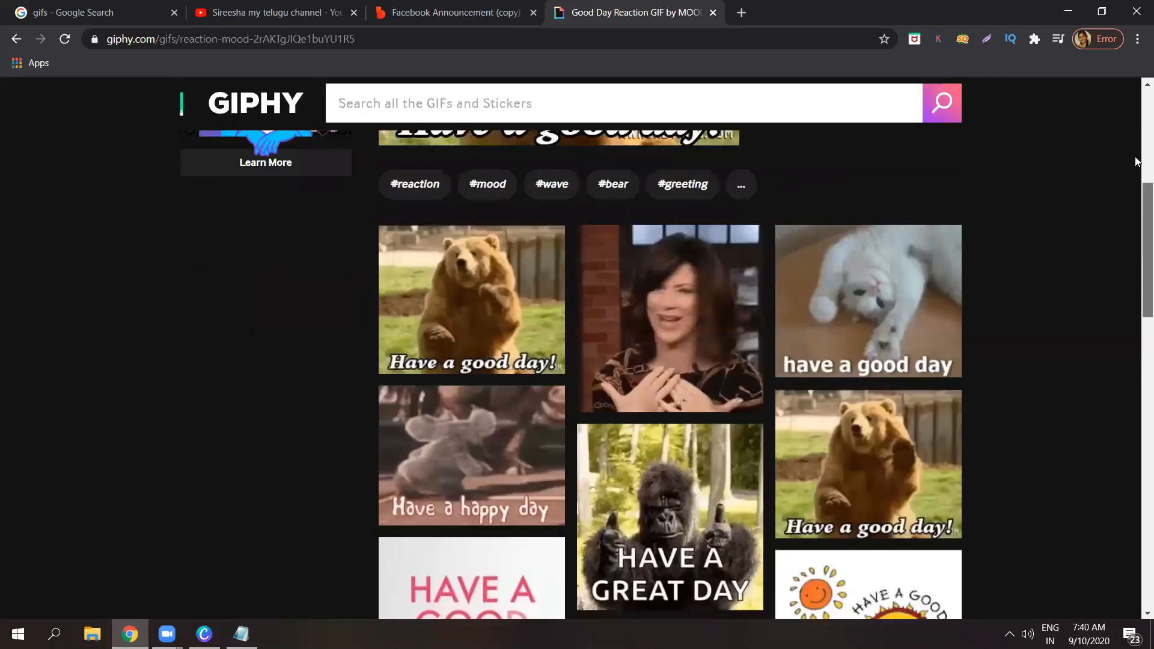
scroll(570, 277, up, 5)
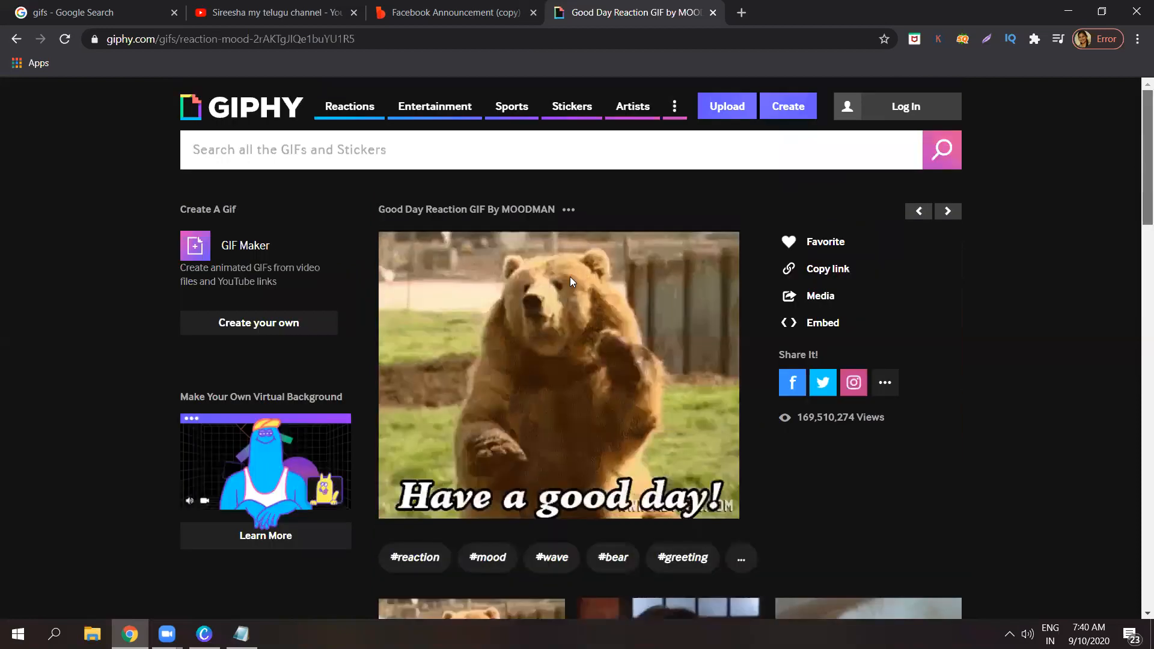
click(570, 210)
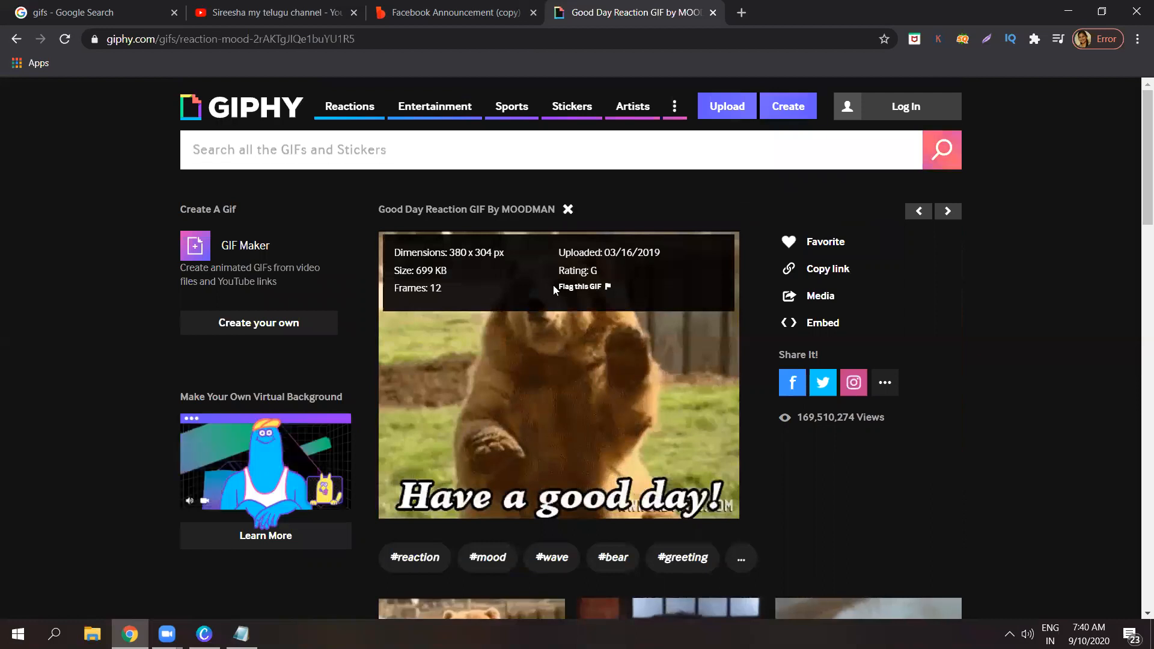
- Open Giphy's GIF Maker and try to upload the breaktime image from the Downloads folder
click(233, 326)
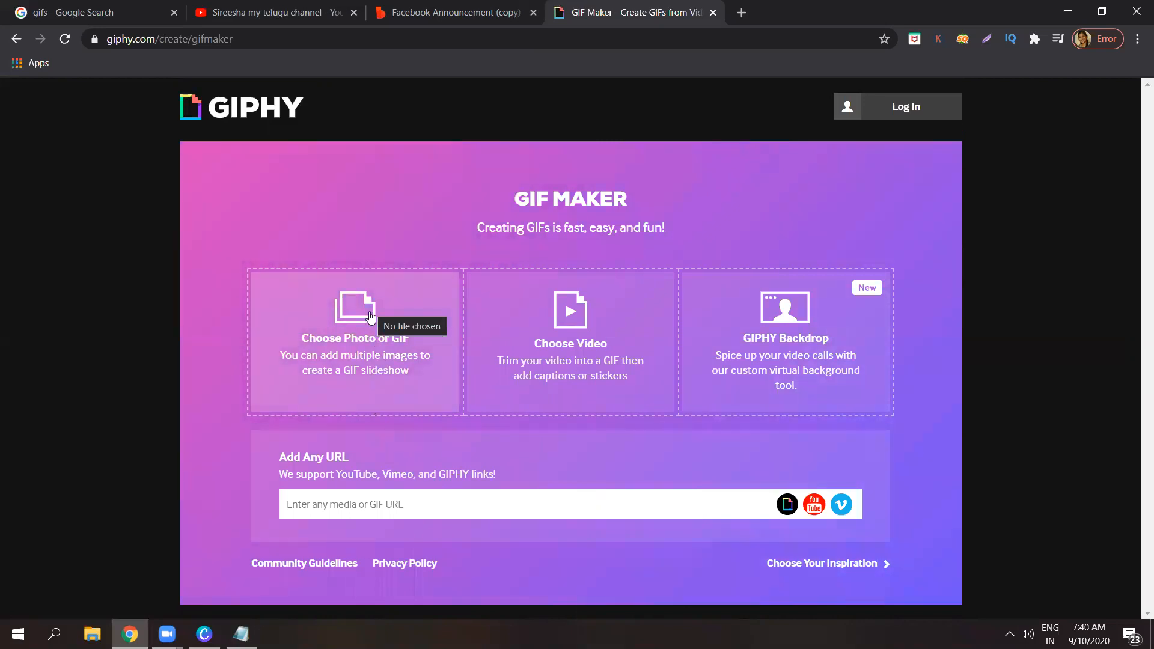
click(370, 314)
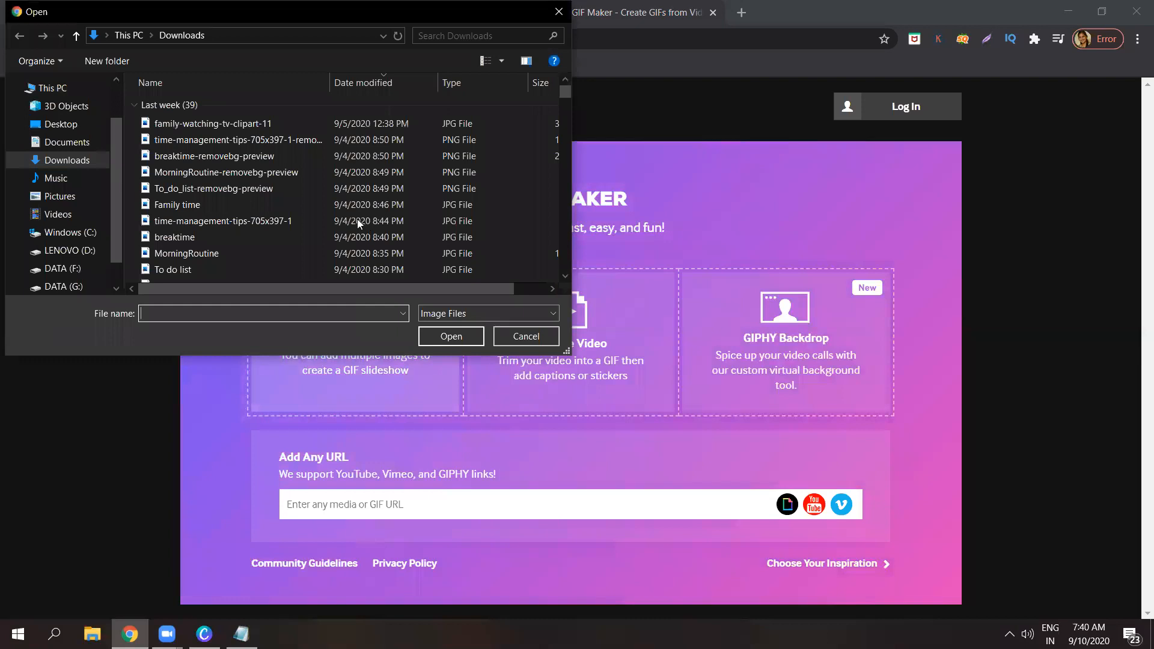
click(348, 236)
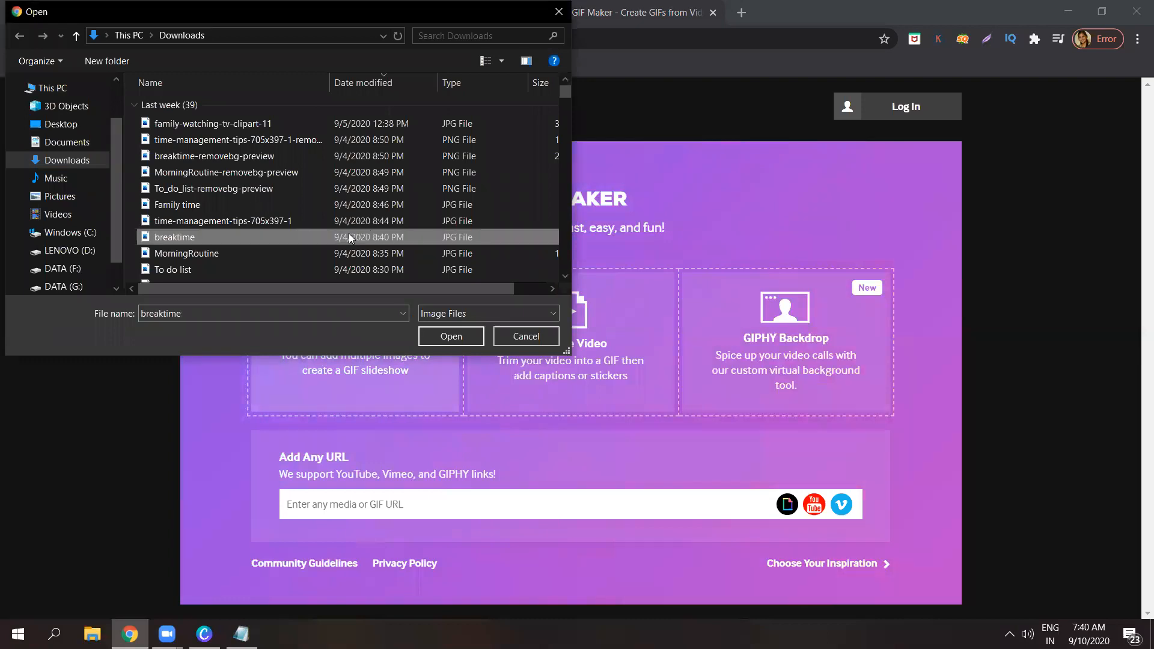
click(450, 336)
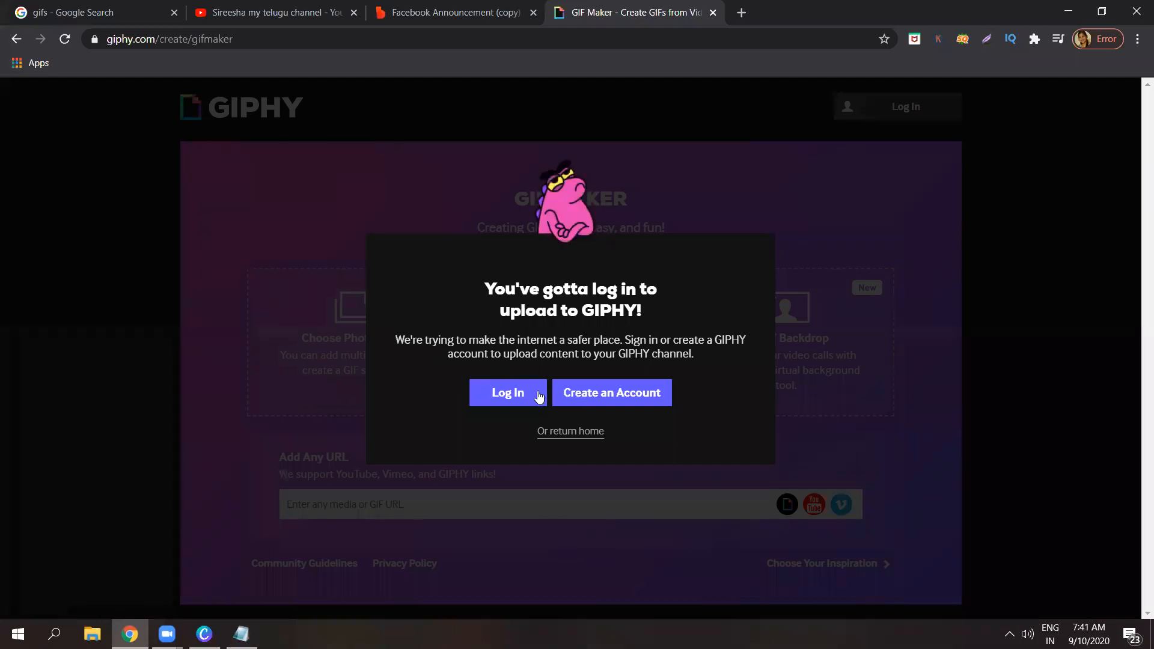
- Create a Giphy account by joining with the existing Facebook profile
click(600, 394)
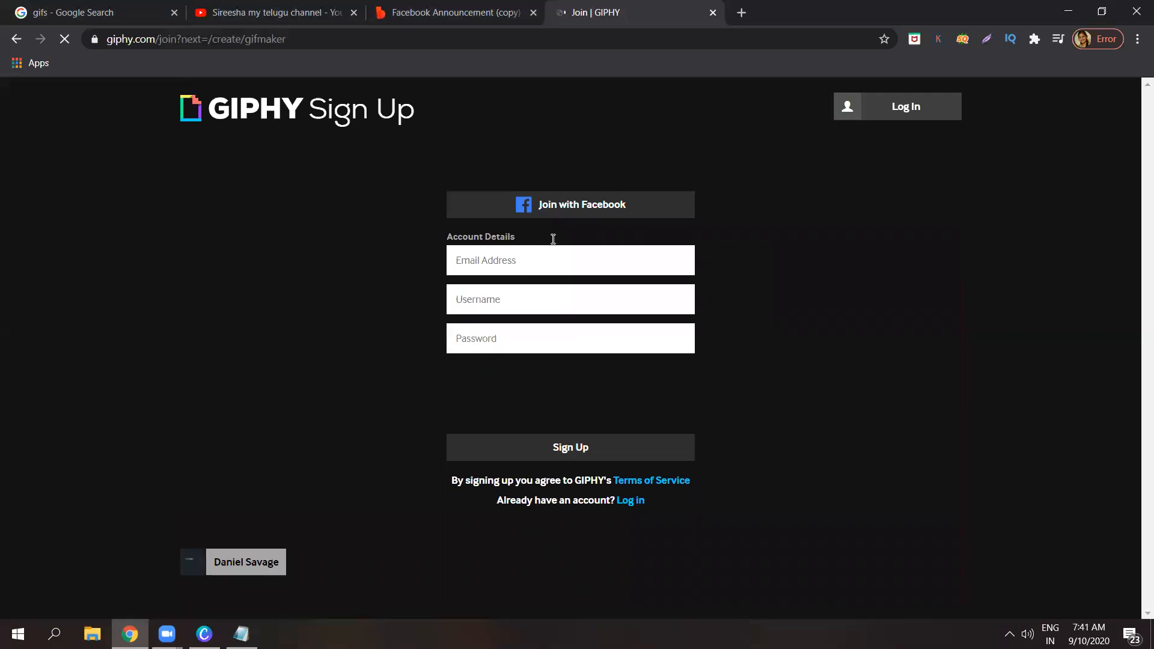
click(556, 246)
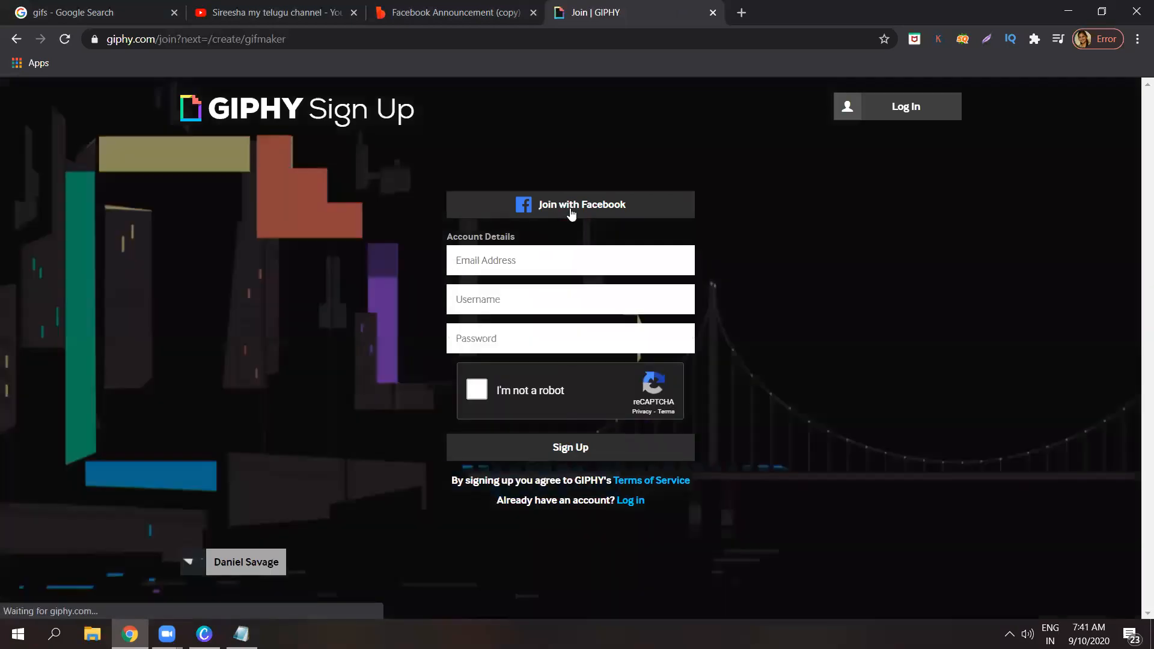
click(570, 207)
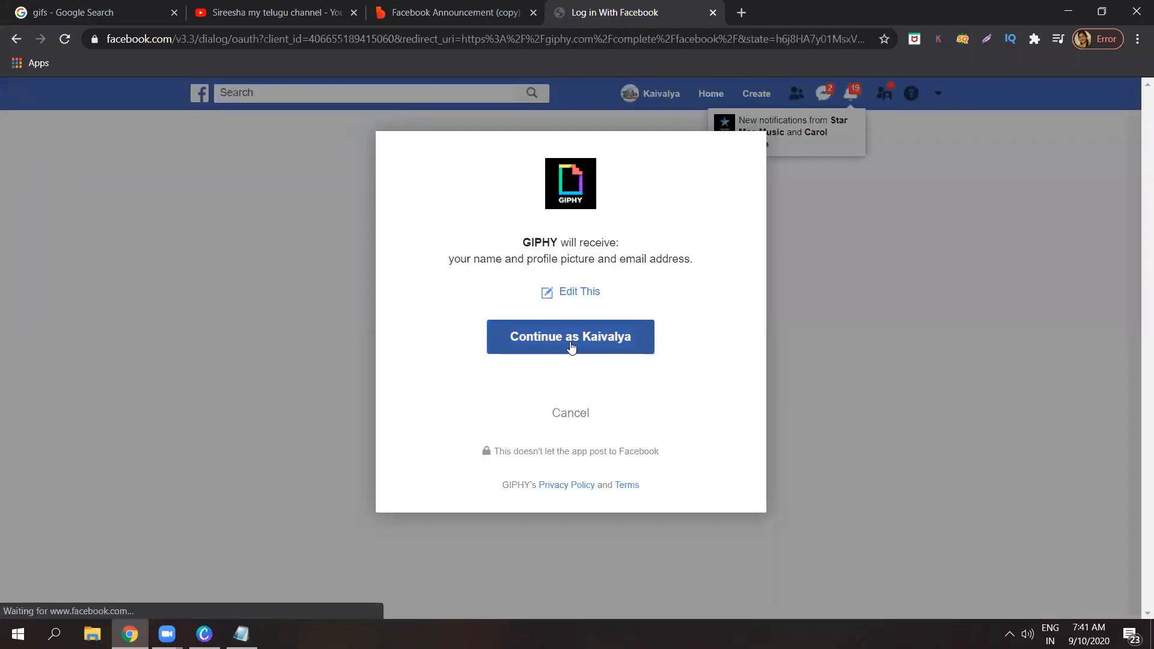
click(571, 348)
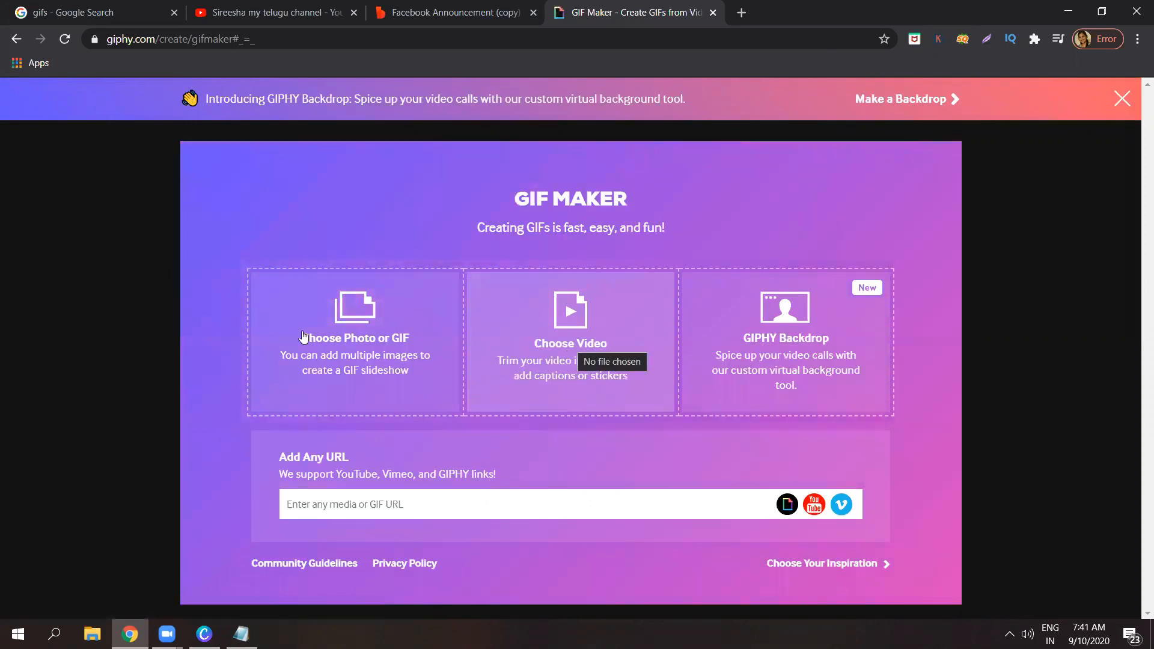
- Upload the picture of the man relaxing at his desk from Downloads into the GIF Maker
click(334, 357)
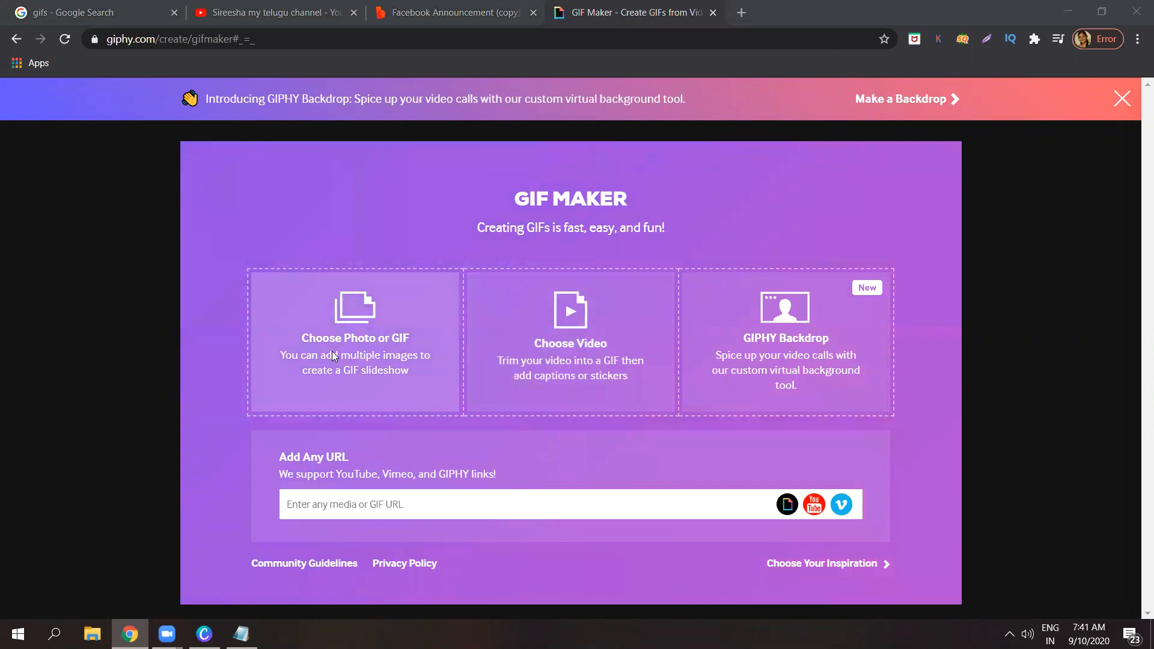
click(333, 353)
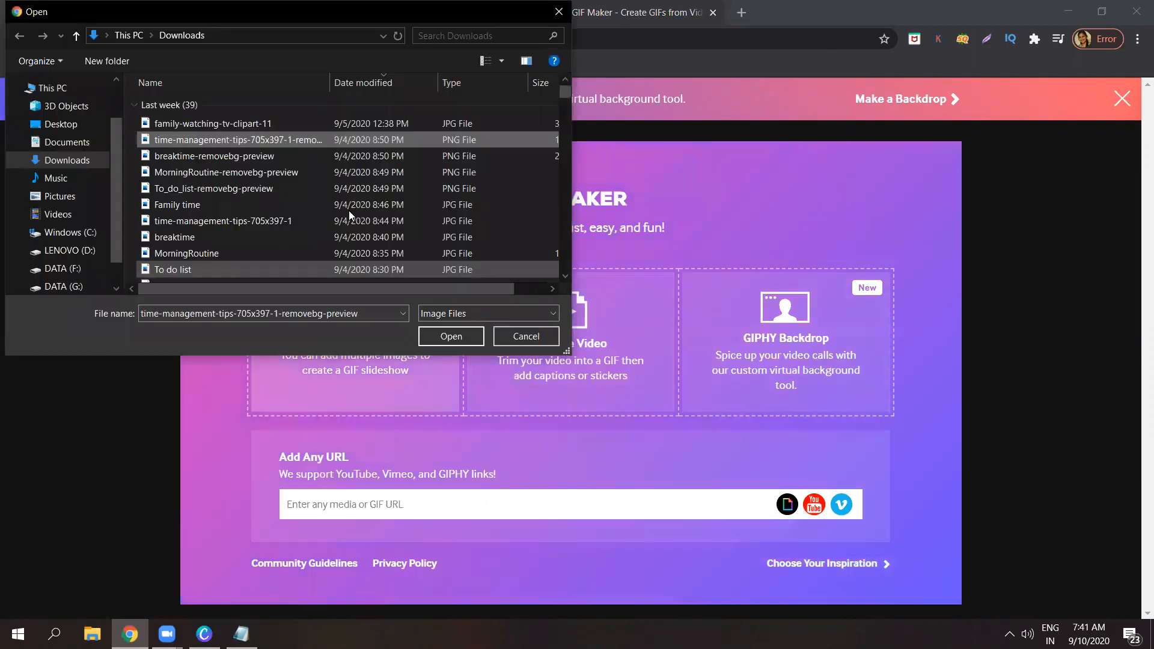
click(448, 337)
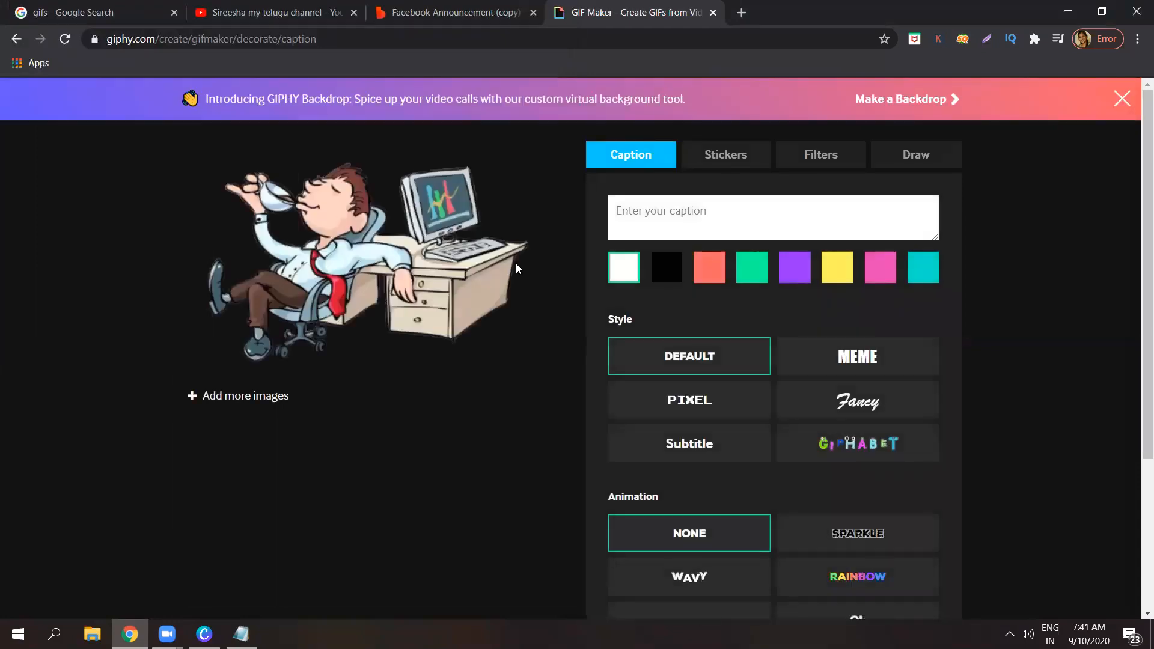
- Add the caption "Time to take a break" to the picture in the Fancy style
click(847, 355)
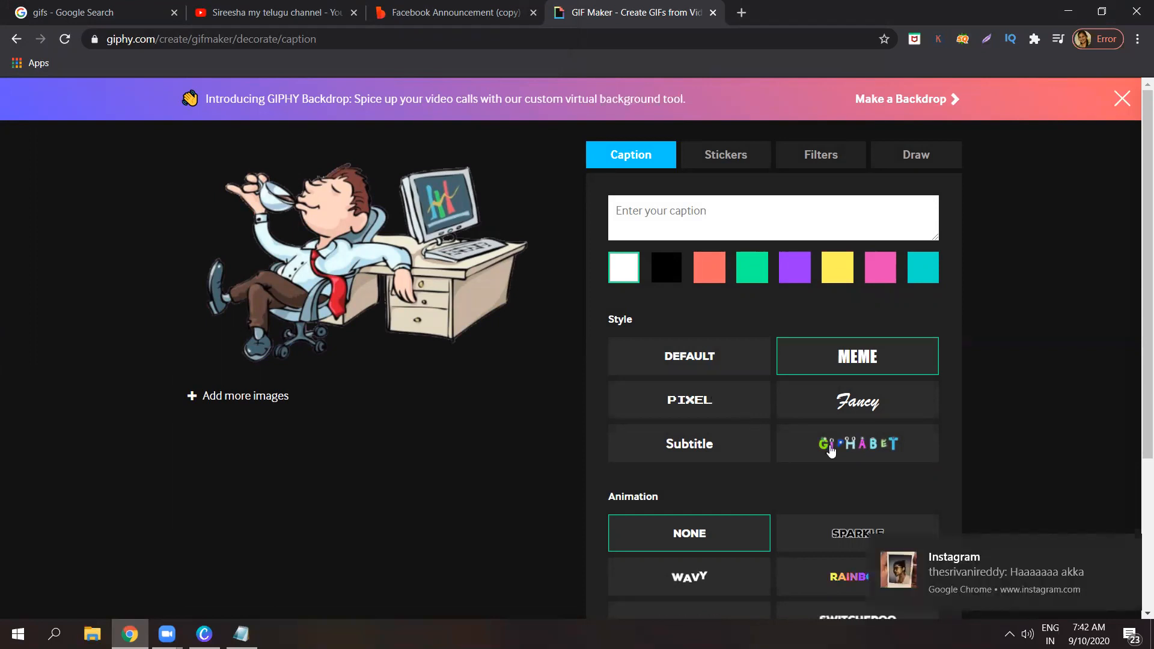
click(833, 409)
click(731, 215)
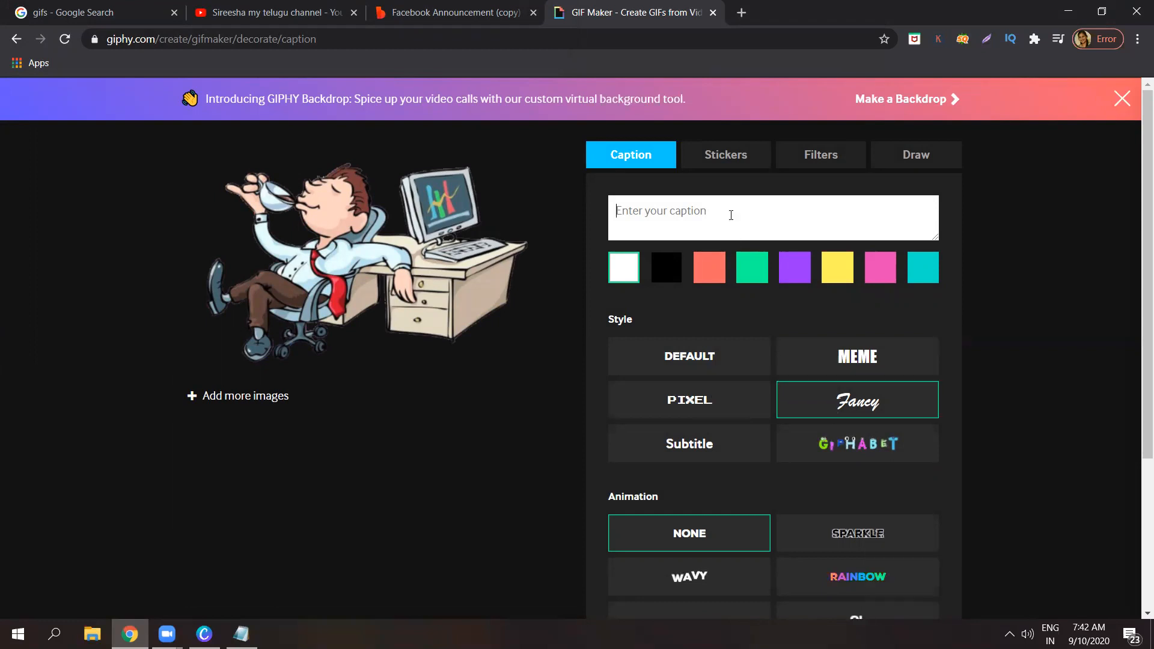
key(Caps_Lock)
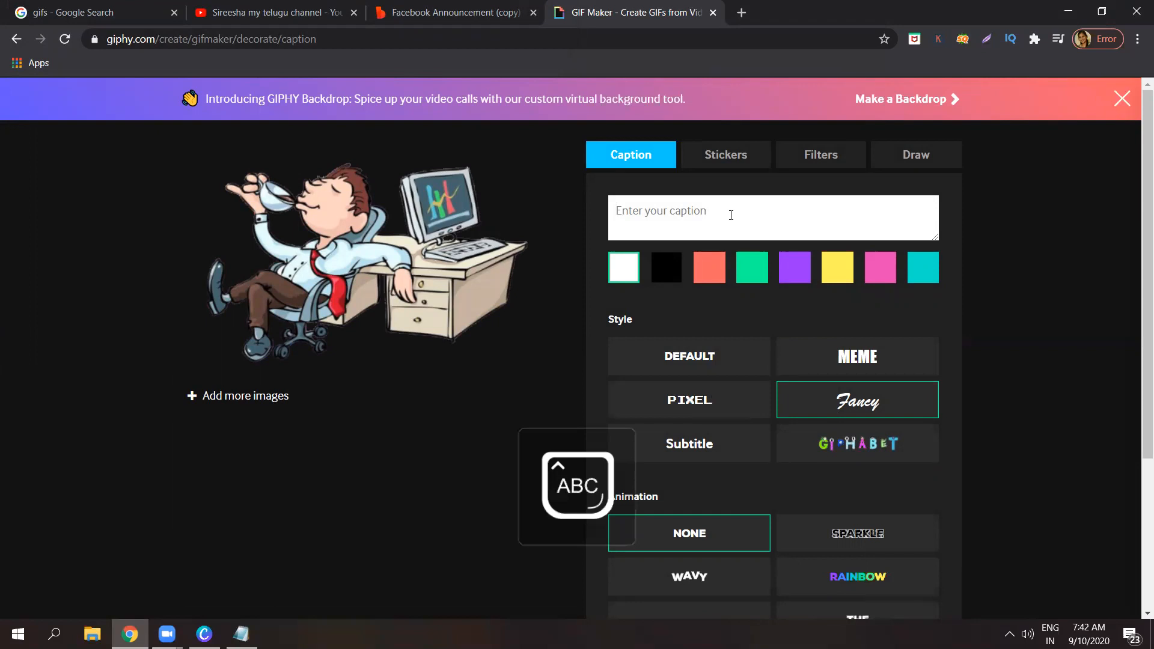
key(Caps_Lock)
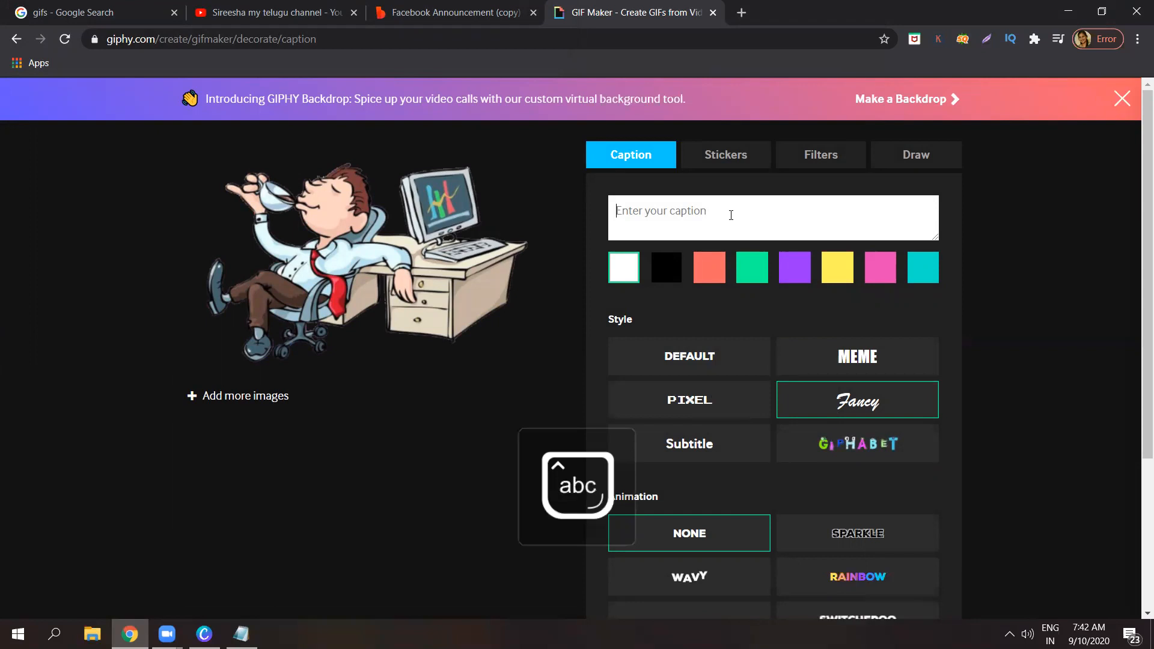
text(Time to take a break)
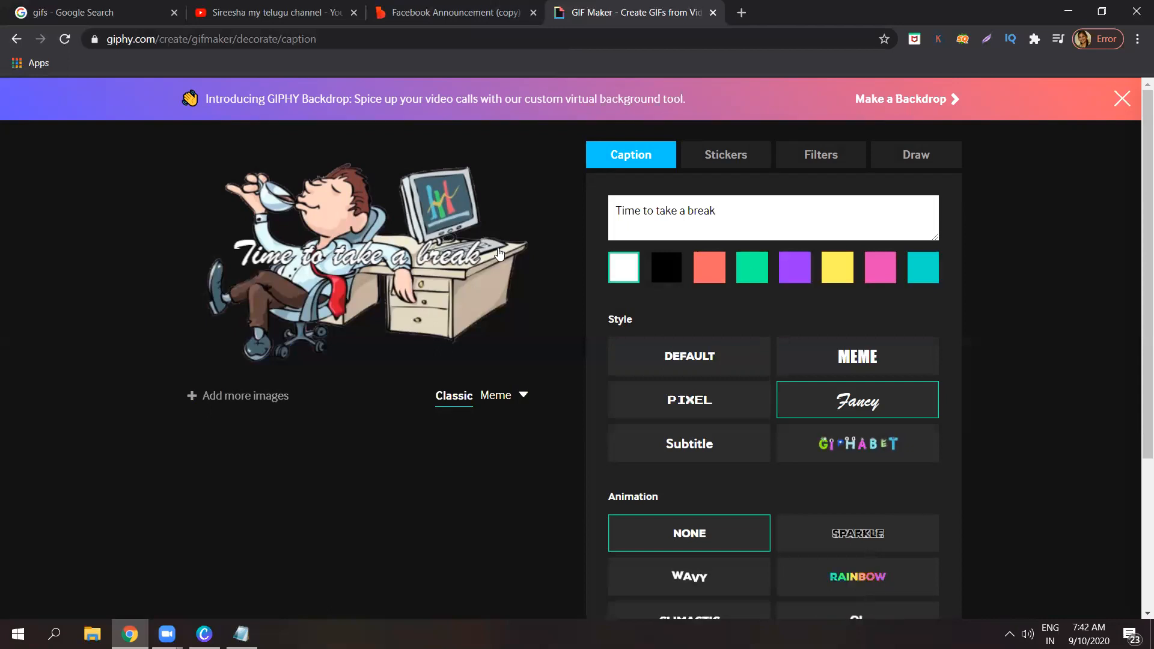
- Move the caption to the picture's lower edge and, after trying Pixel, change its style to Giphabet
click(460, 253)
drag(462, 270, 446, 336)
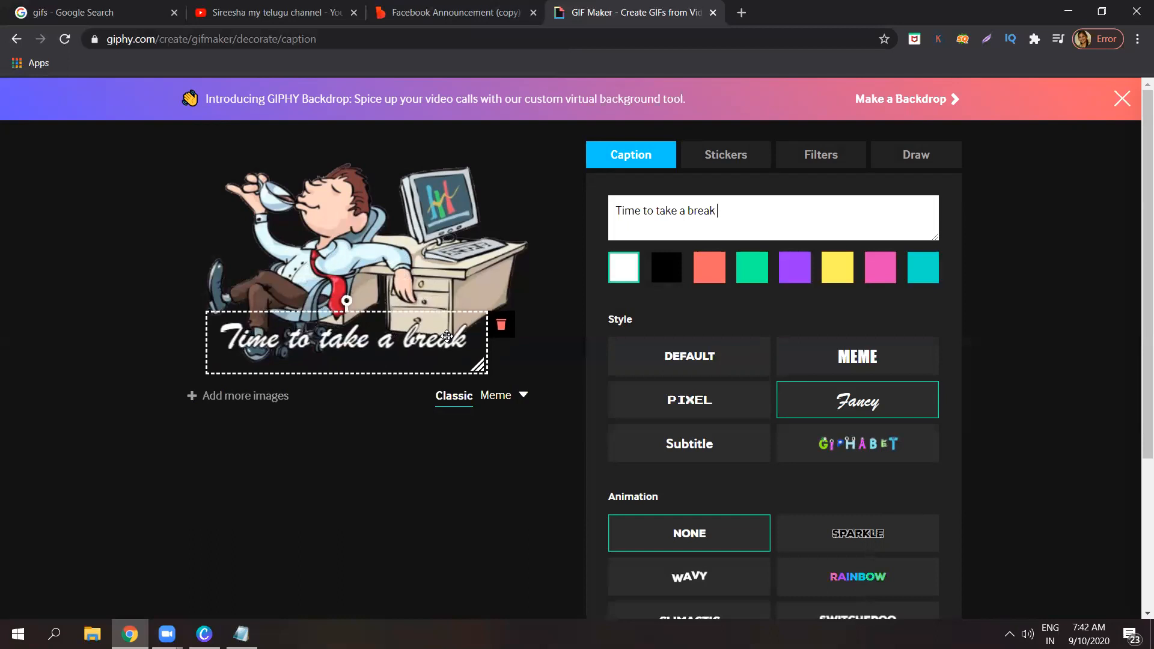
click(700, 397)
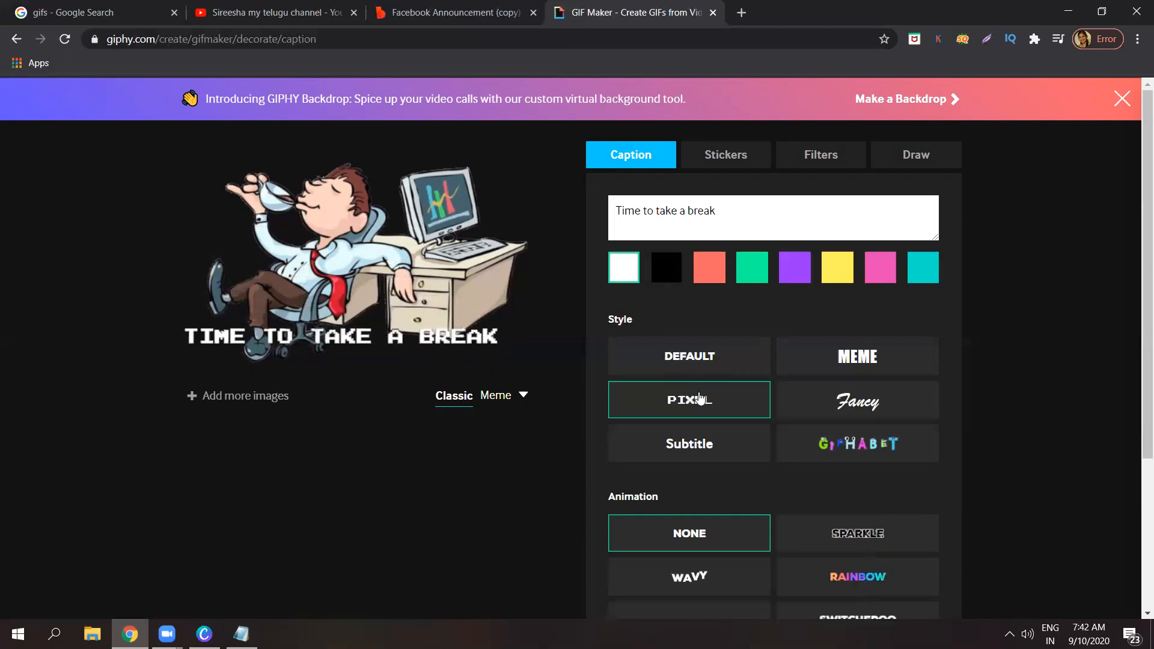
click(839, 401)
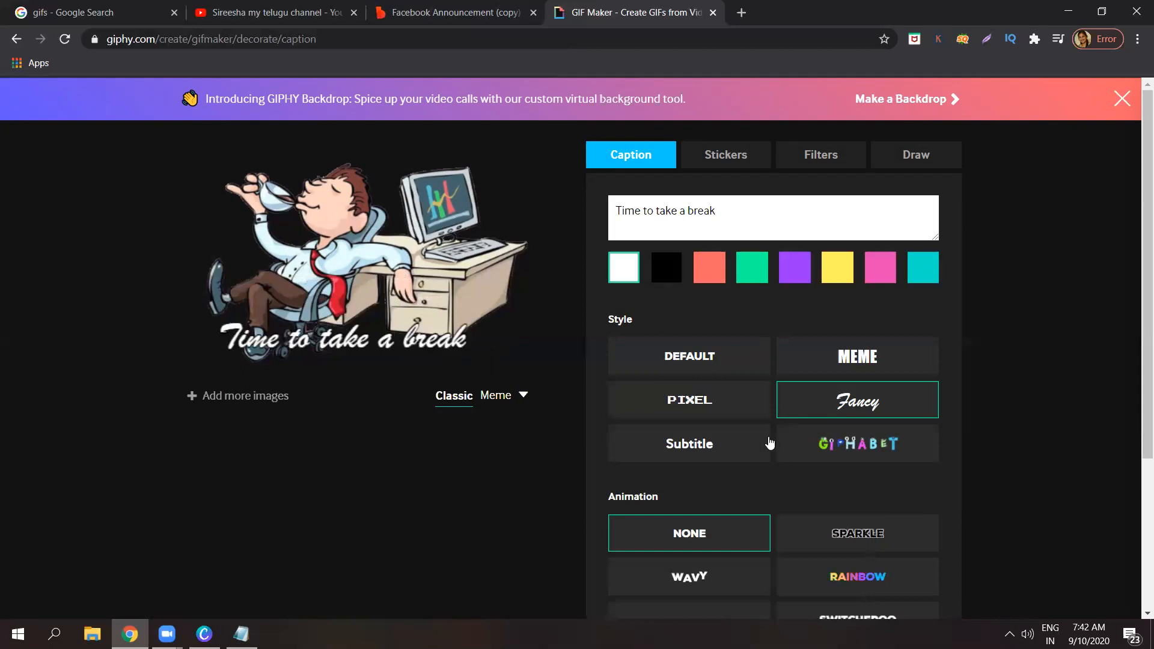
click(803, 443)
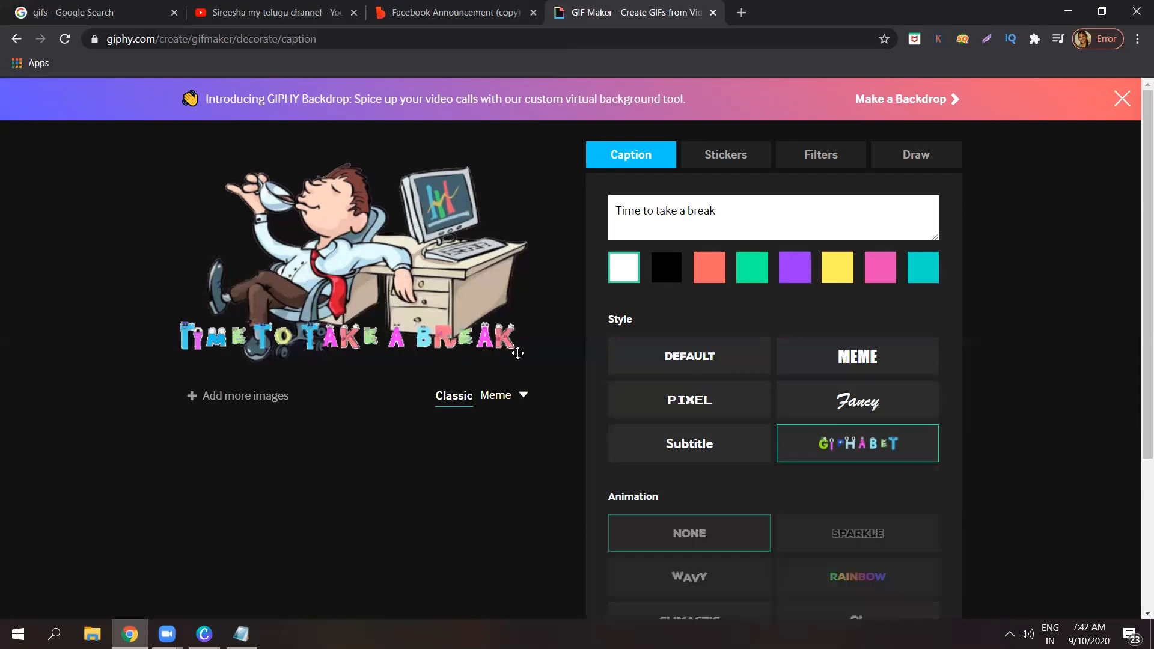
drag(433, 341, 433, 352)
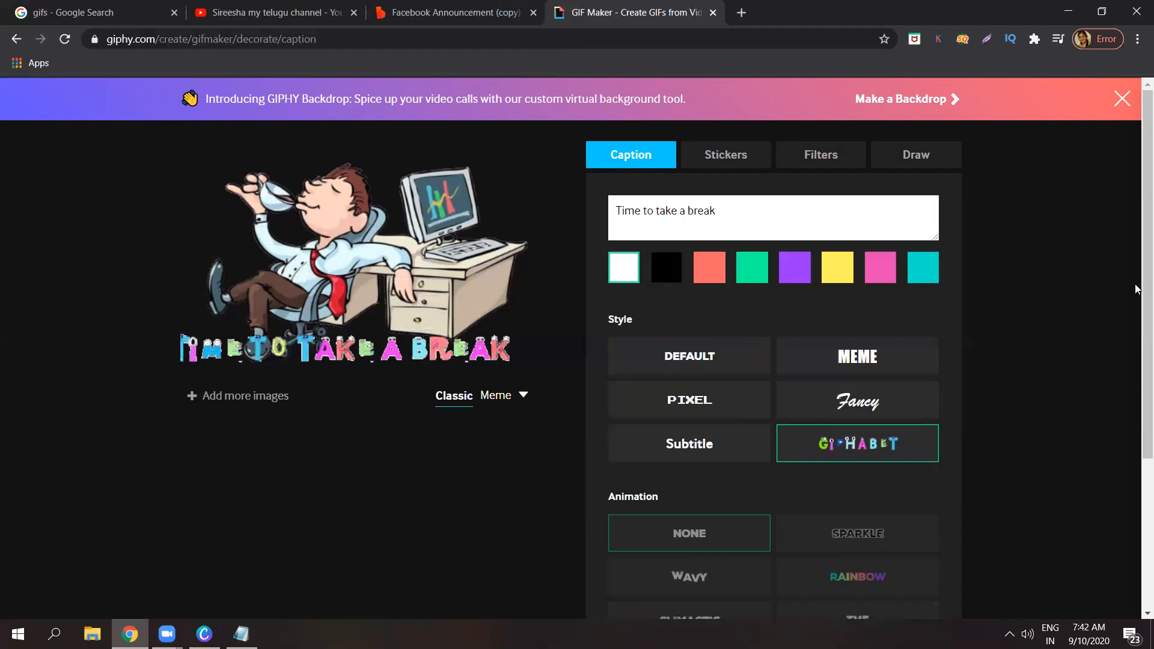
- Examine the caption animation options and browse the trending stickers available for the GIF
scroll(1137, 306, down, 1)
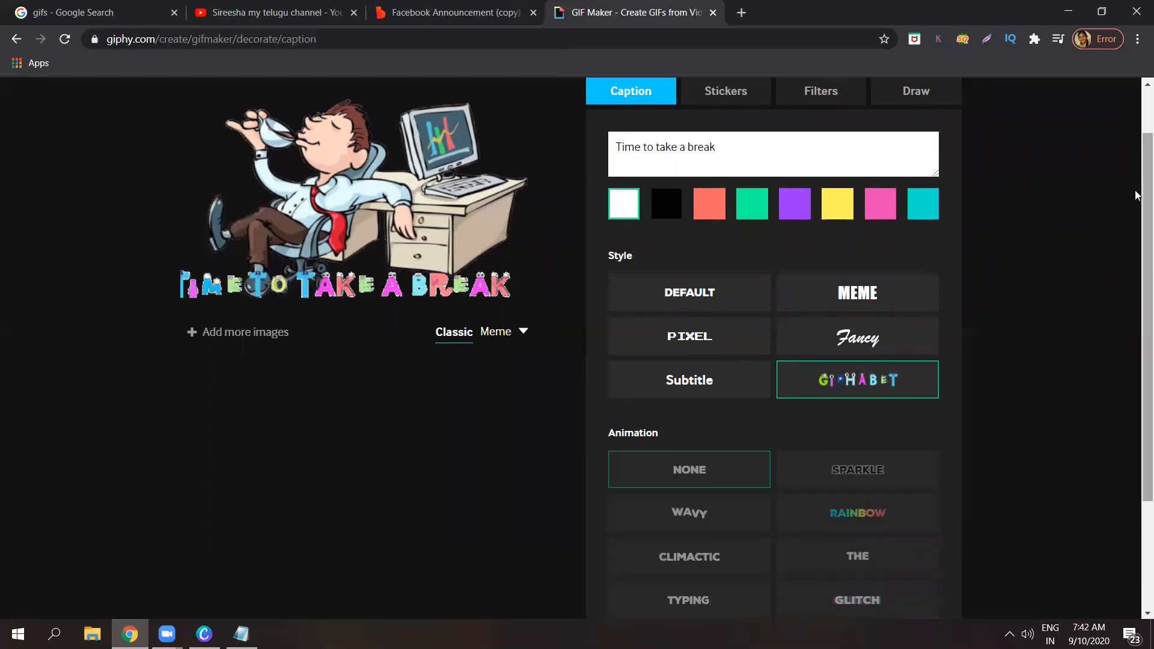
scroll(1136, 267, down, 2)
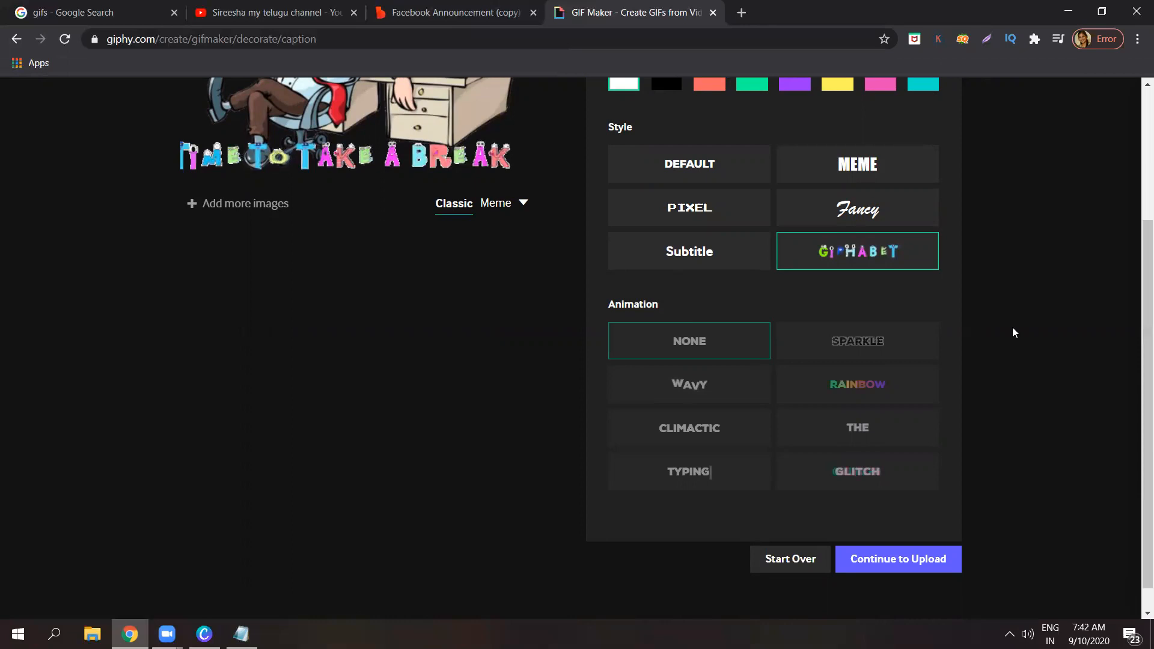
scroll(1136, 288, up, 2)
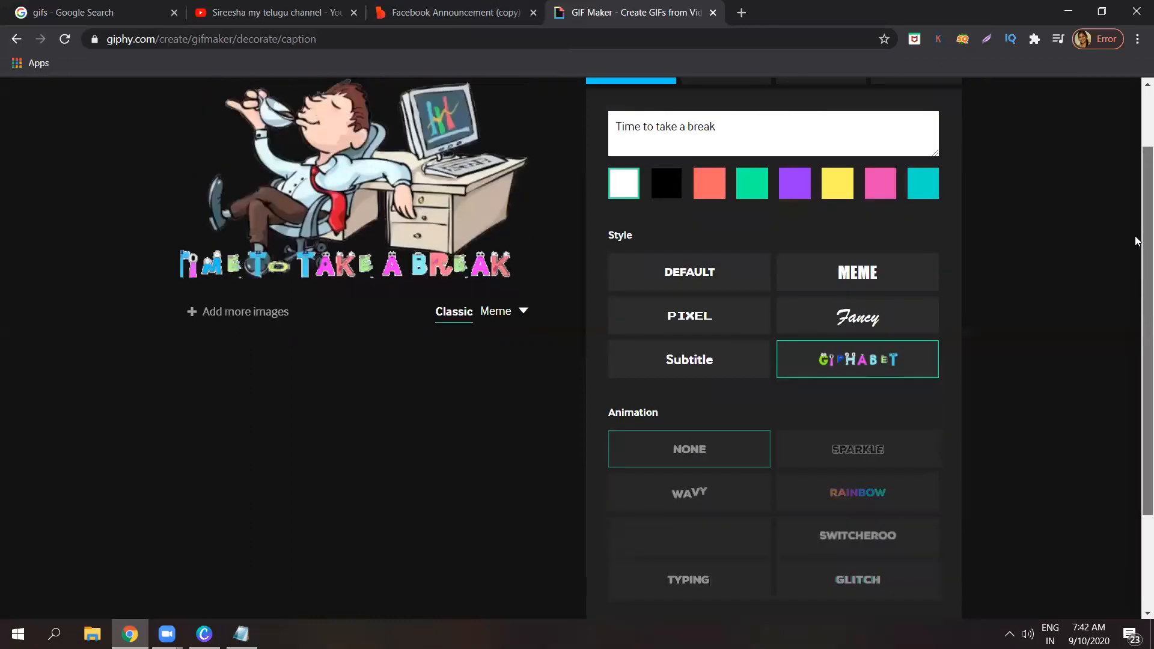
scroll(1136, 195, up, 1)
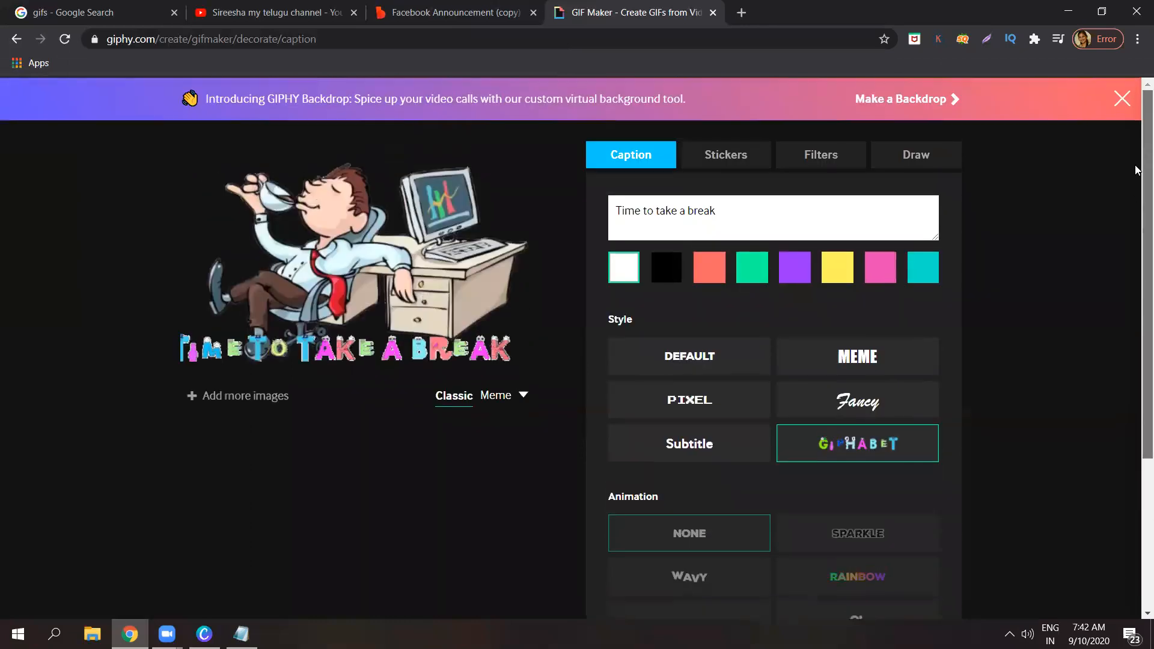
click(707, 159)
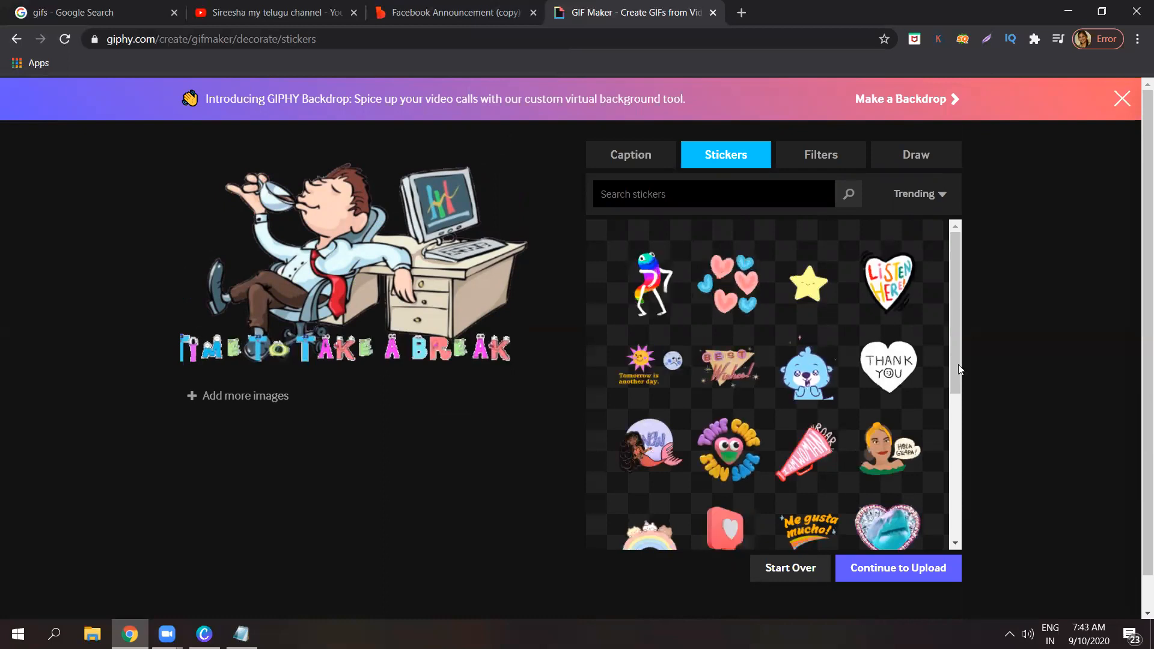
scroll(959, 379, down, 1)
scroll(963, 399, down, 2)
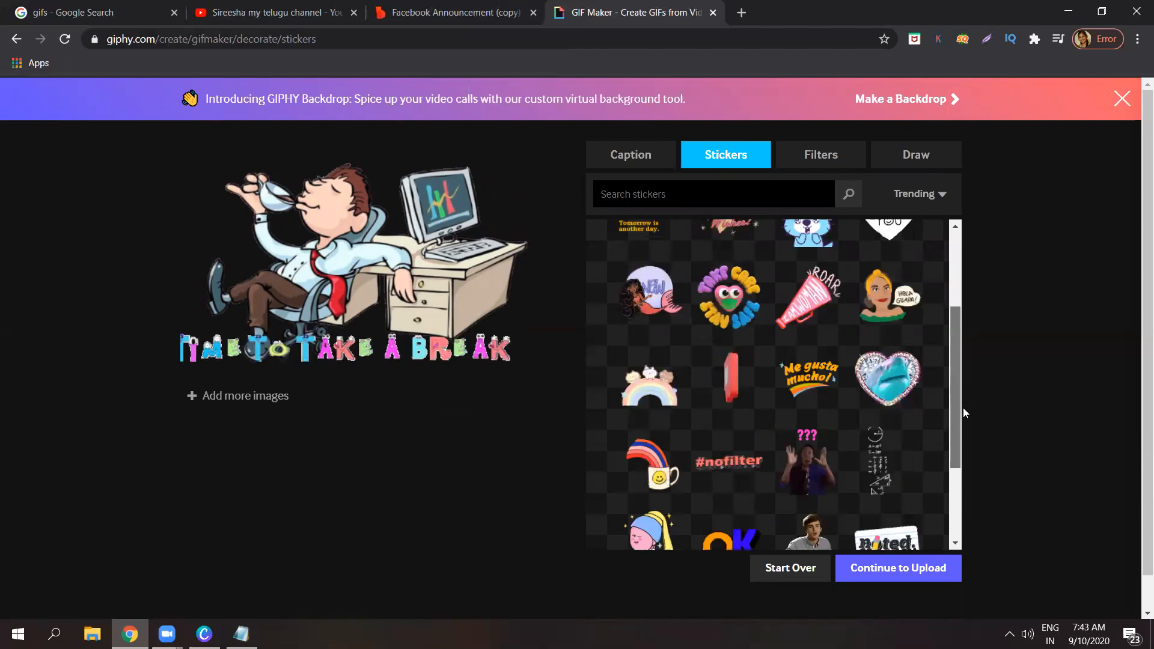
scroll(836, 399, down, 1)
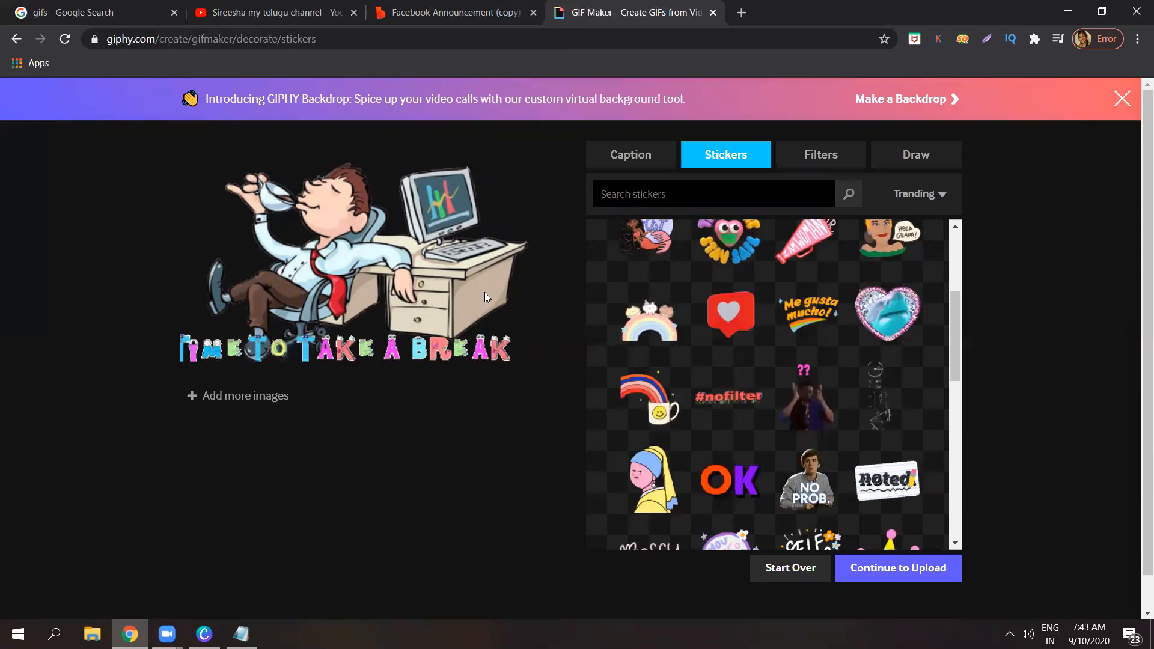
- Position the sticker of the puzzled man with question marks beside the relaxing man's raised cup and enlarge it
drag(251, 229, 208, 181)
drag(252, 237, 221, 241)
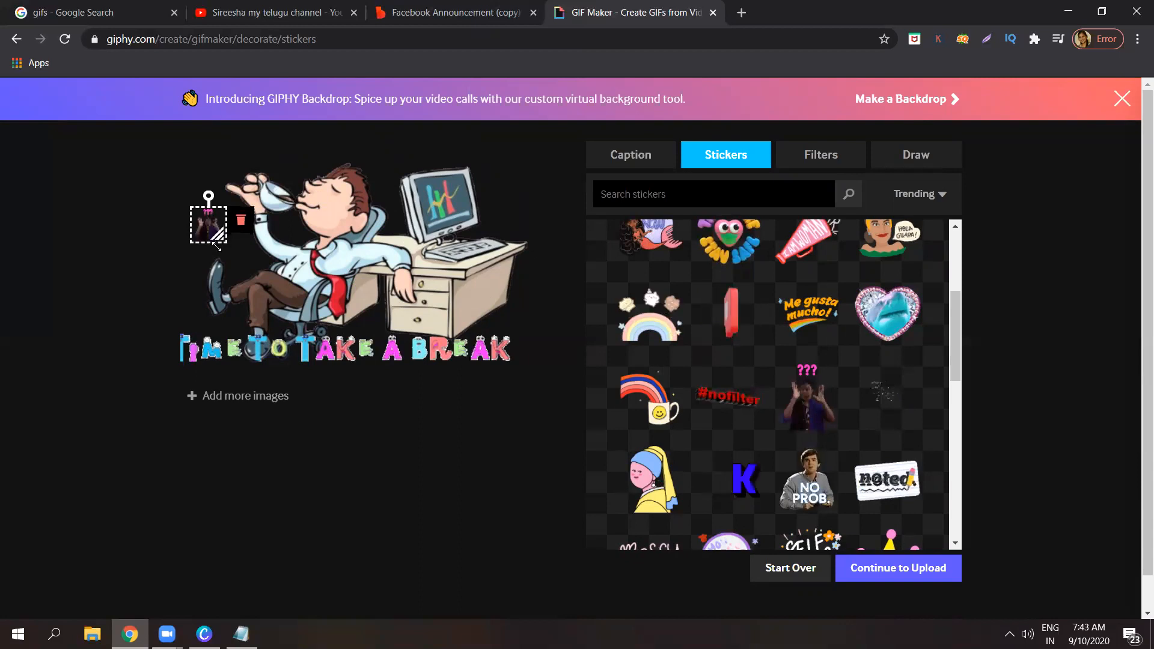
drag(217, 246, 218, 247)
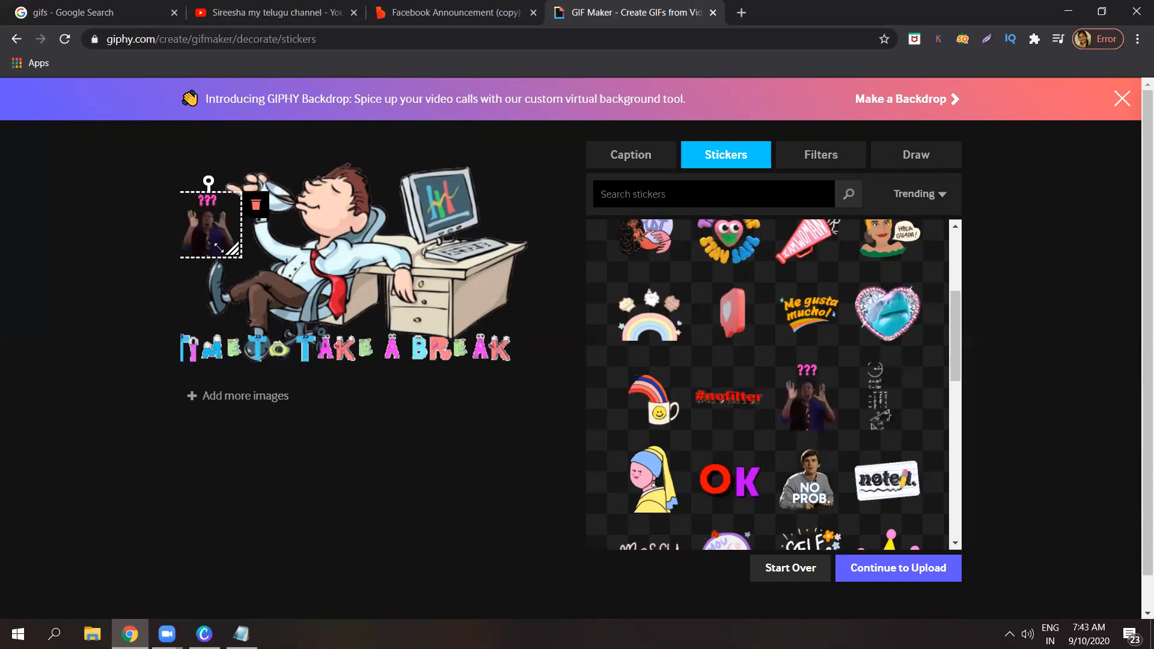
click(867, 170)
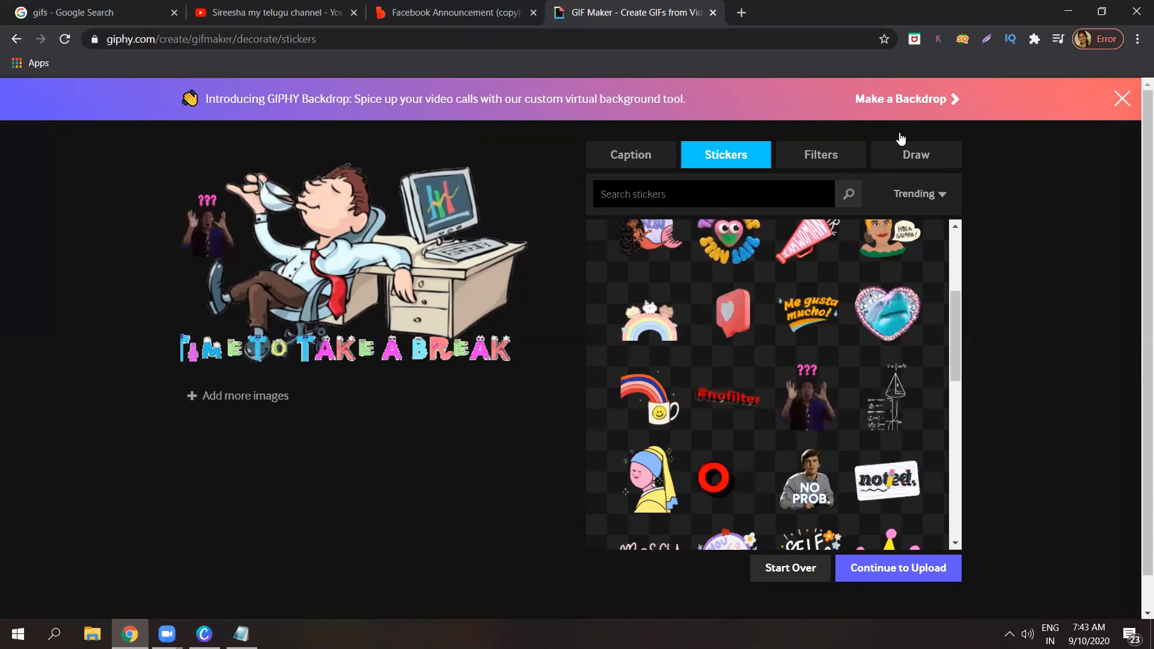
- Try the B & W and Cross-Process filters on the GIF and return the filter to None
click(824, 166)
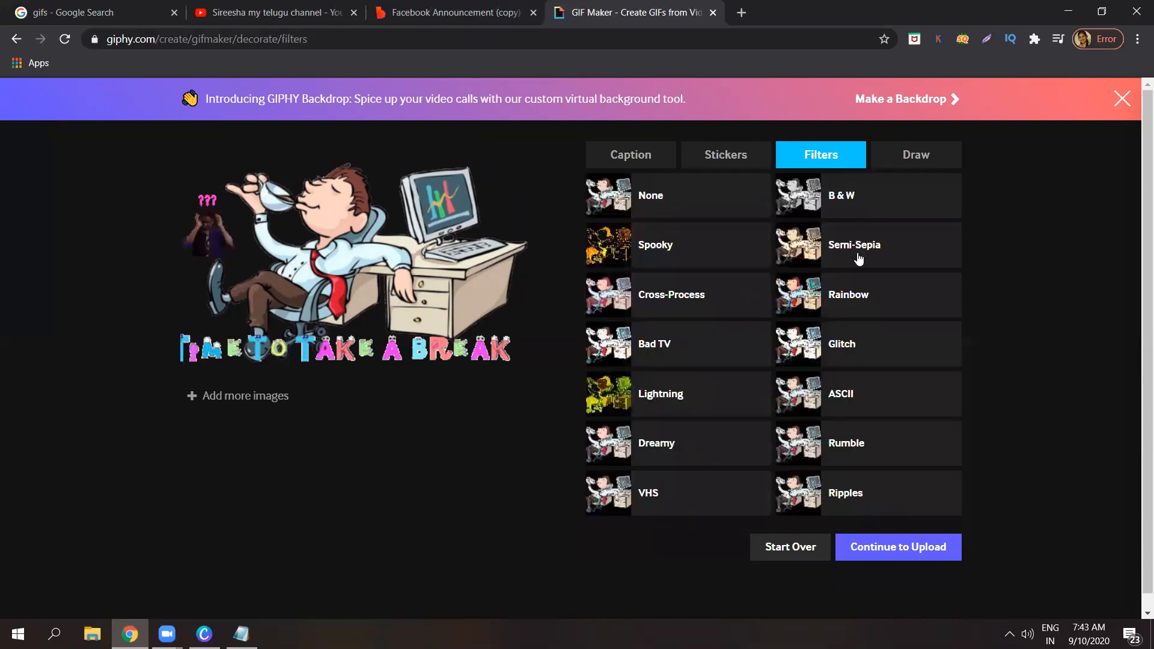
click(859, 212)
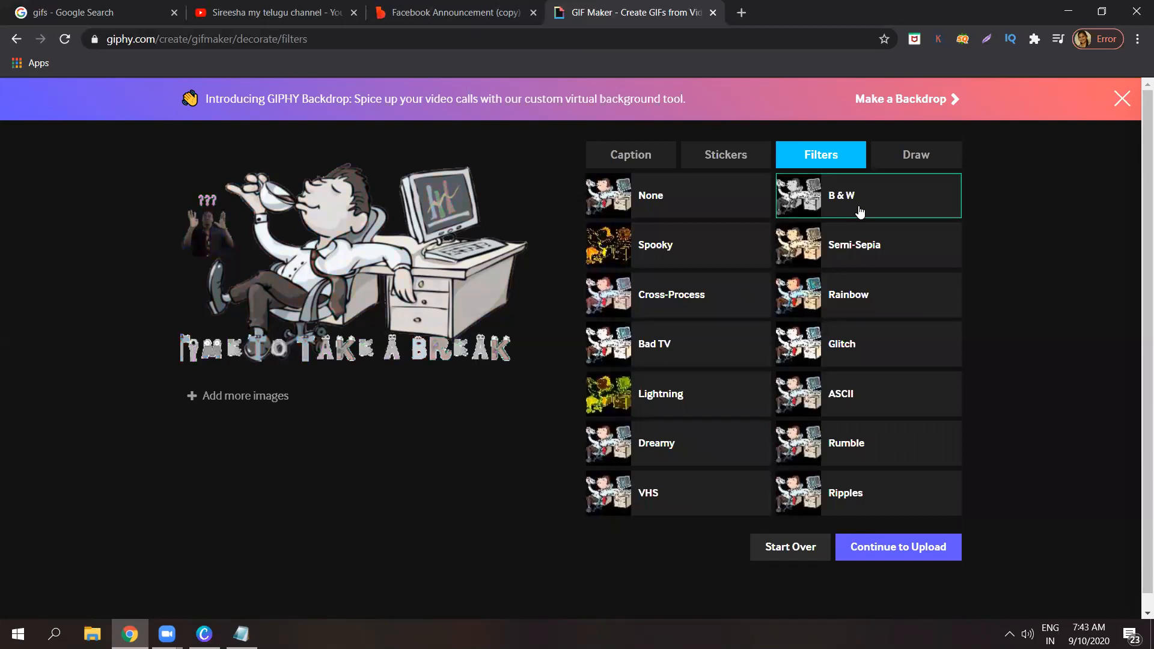
click(696, 294)
click(684, 201)
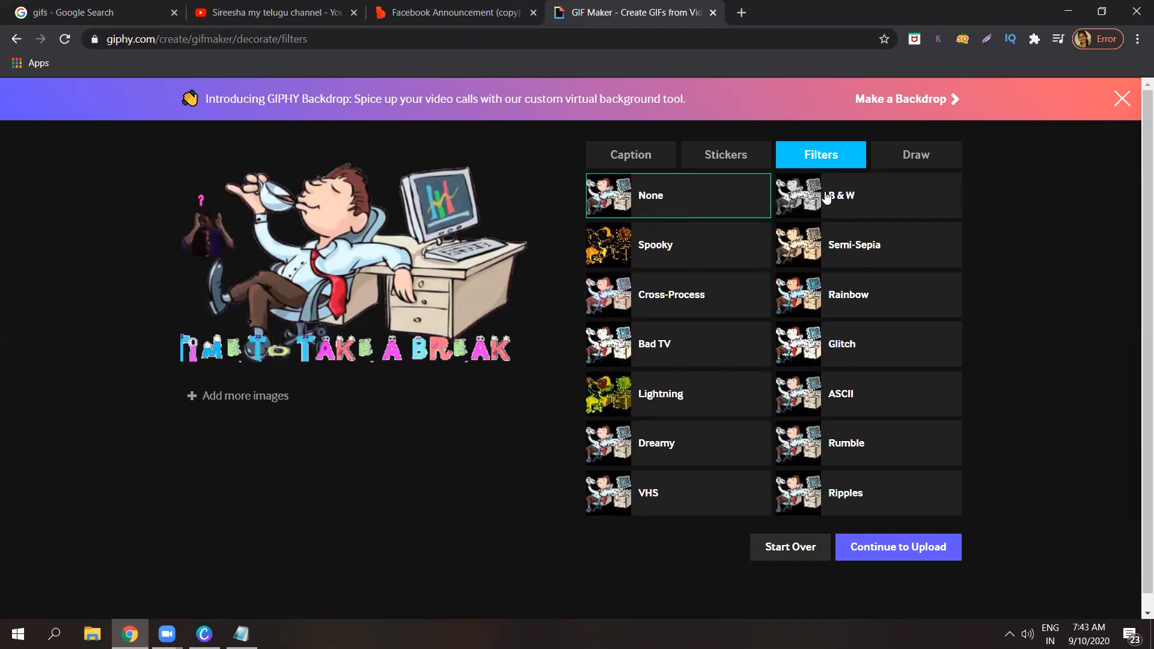
- View the drawing options, upload the GIF to GIPHY as public without source URL or tags, and show the uploaded image's save options
click(903, 155)
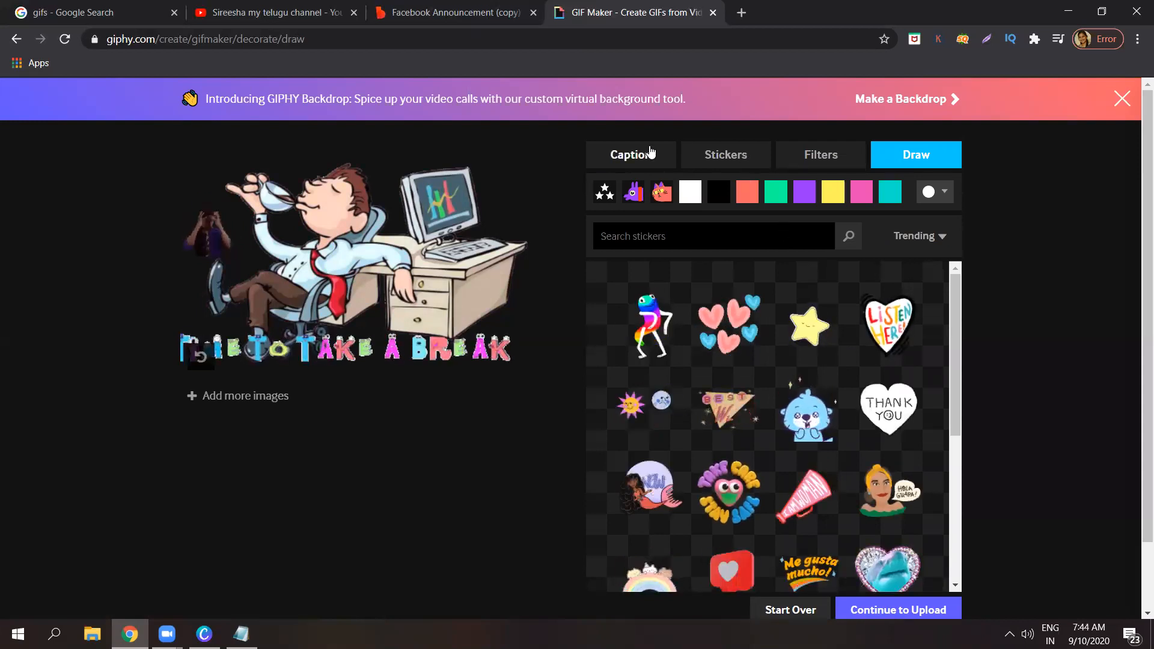
click(650, 154)
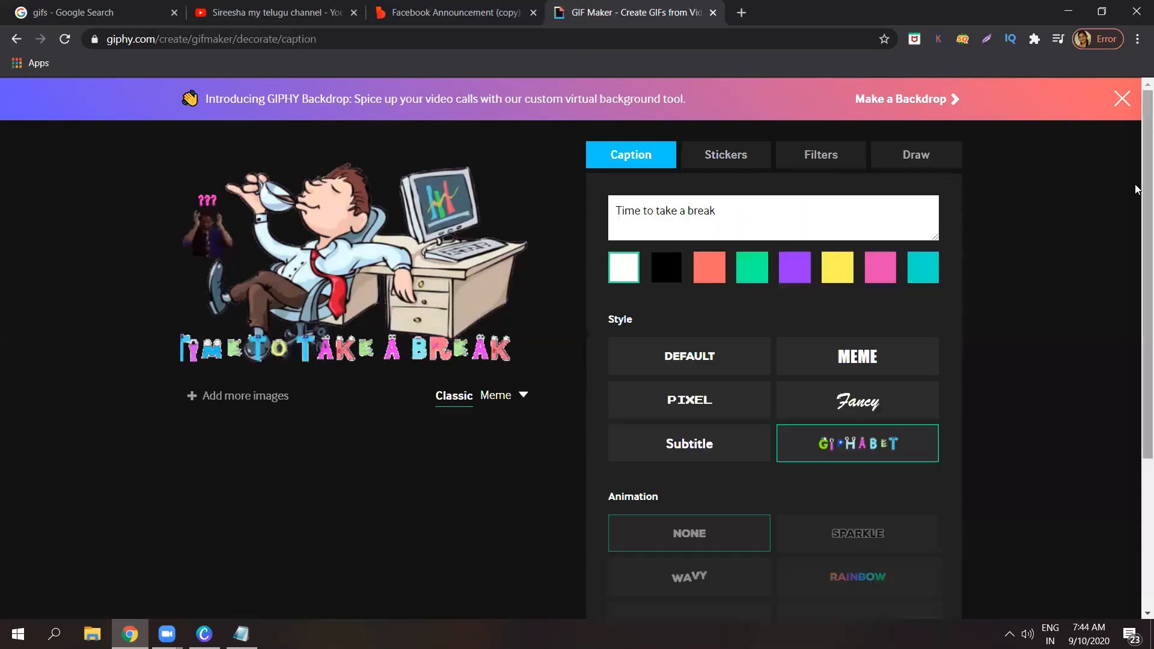
drag(1136, 234, 1138, 339)
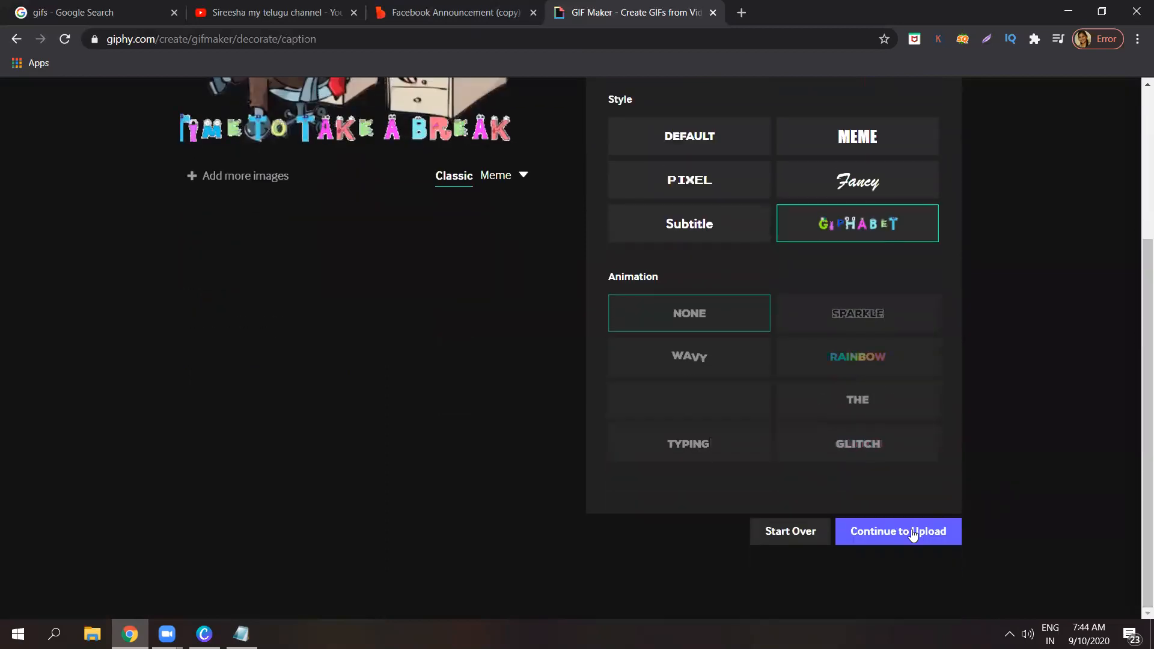
click(910, 530)
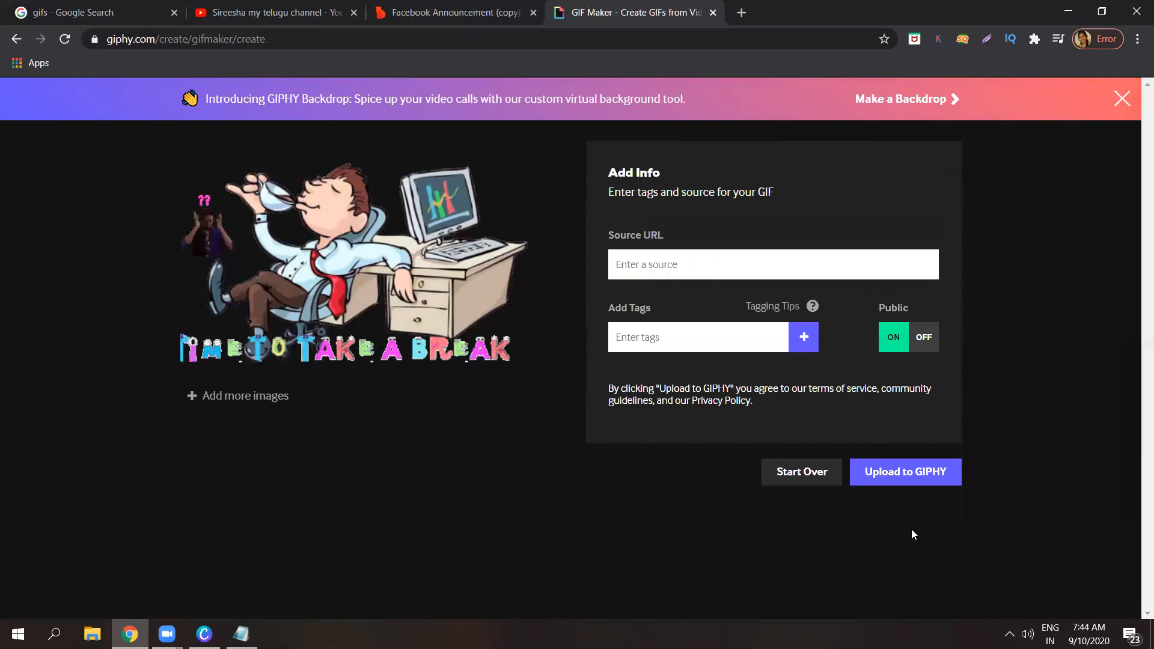
click(751, 262)
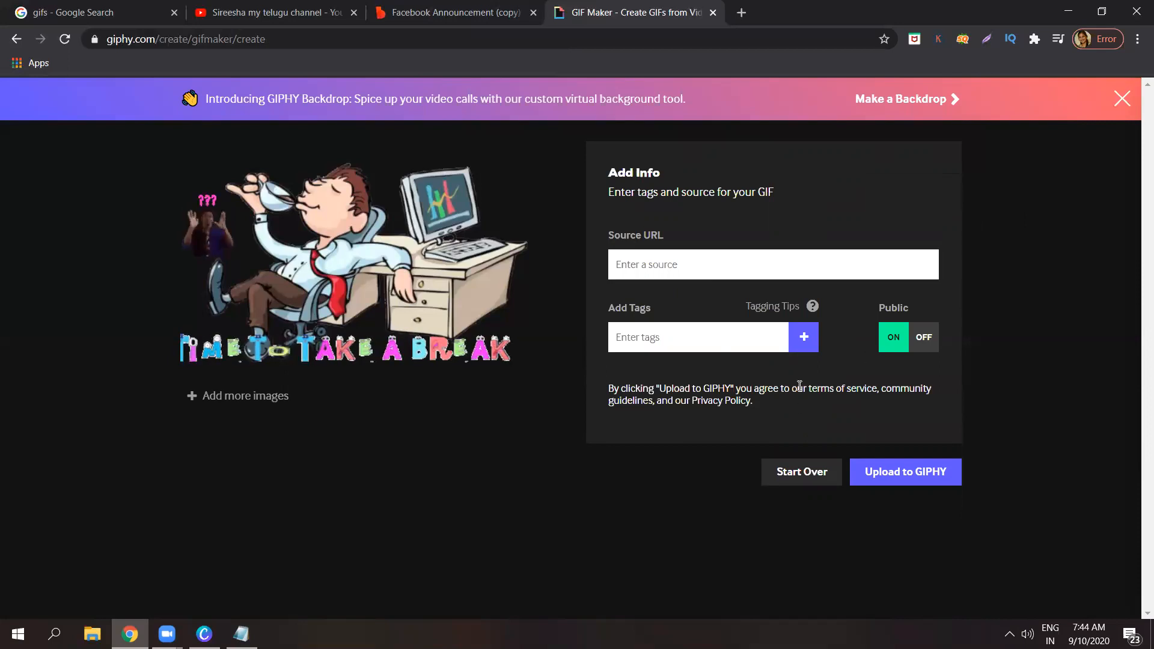
click(698, 336)
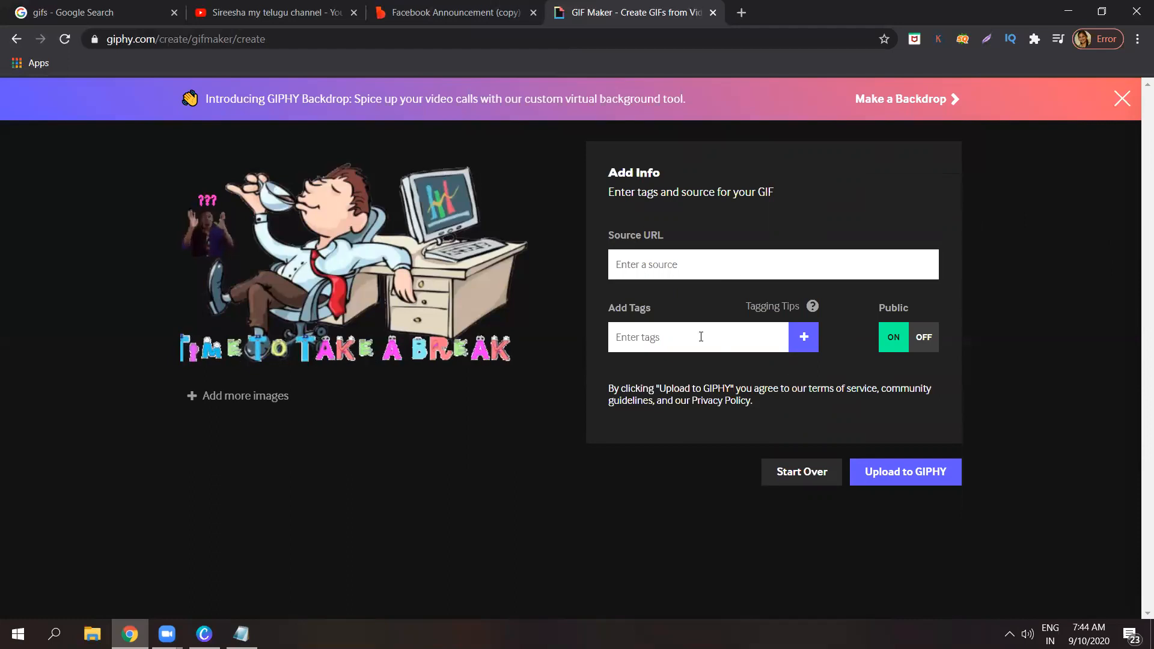
click(897, 472)
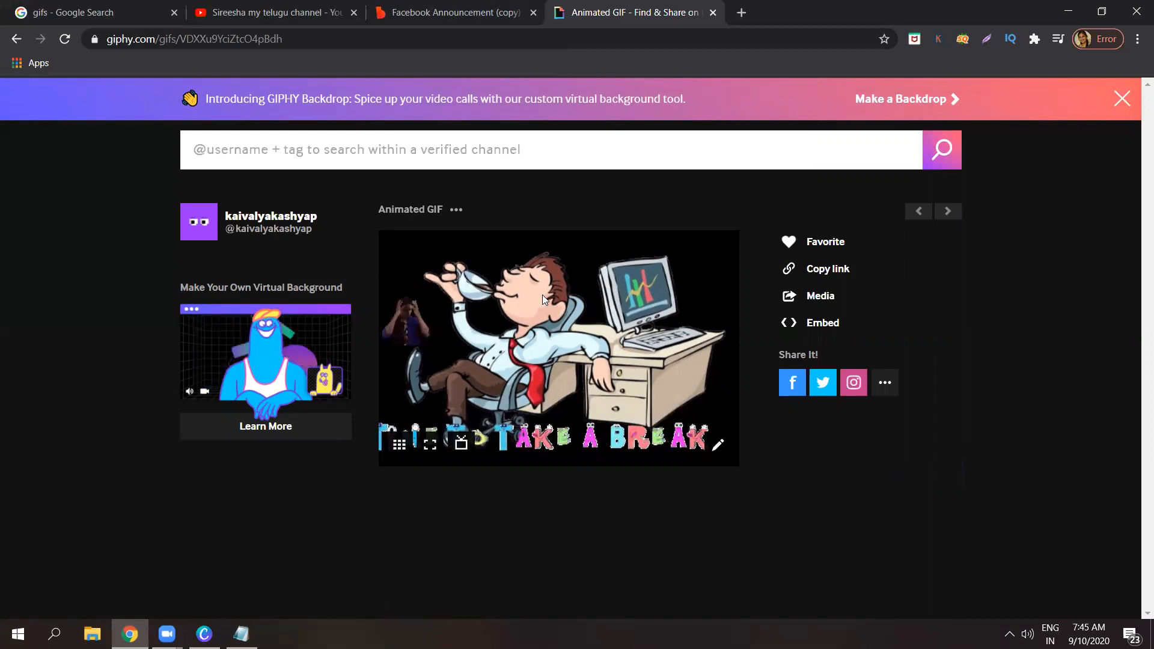
right_click(564, 339)
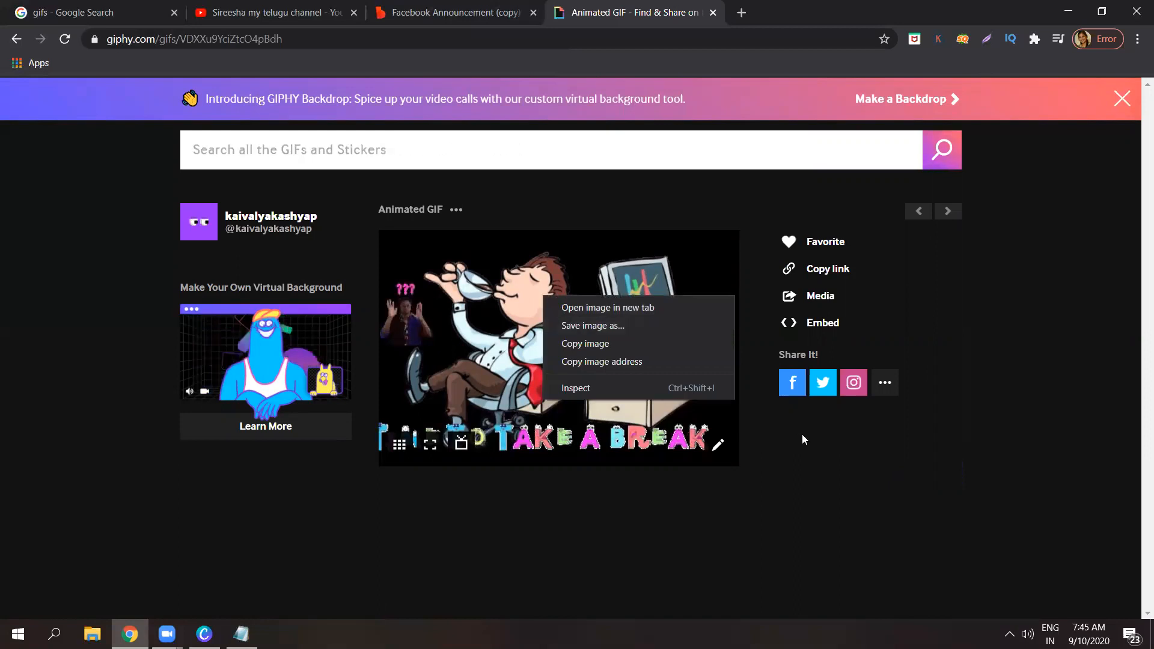
click(599, 116)
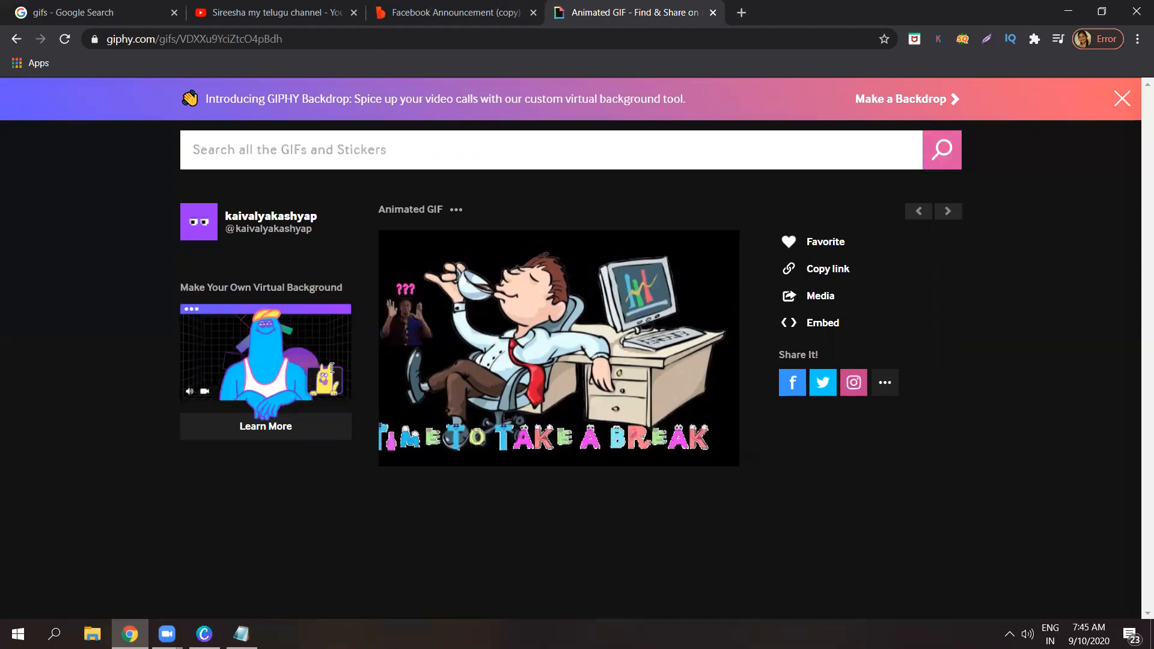
- Switch to the Notepad tool notes and insert a space after "Canva" in the Images line
key(alt+Tab)
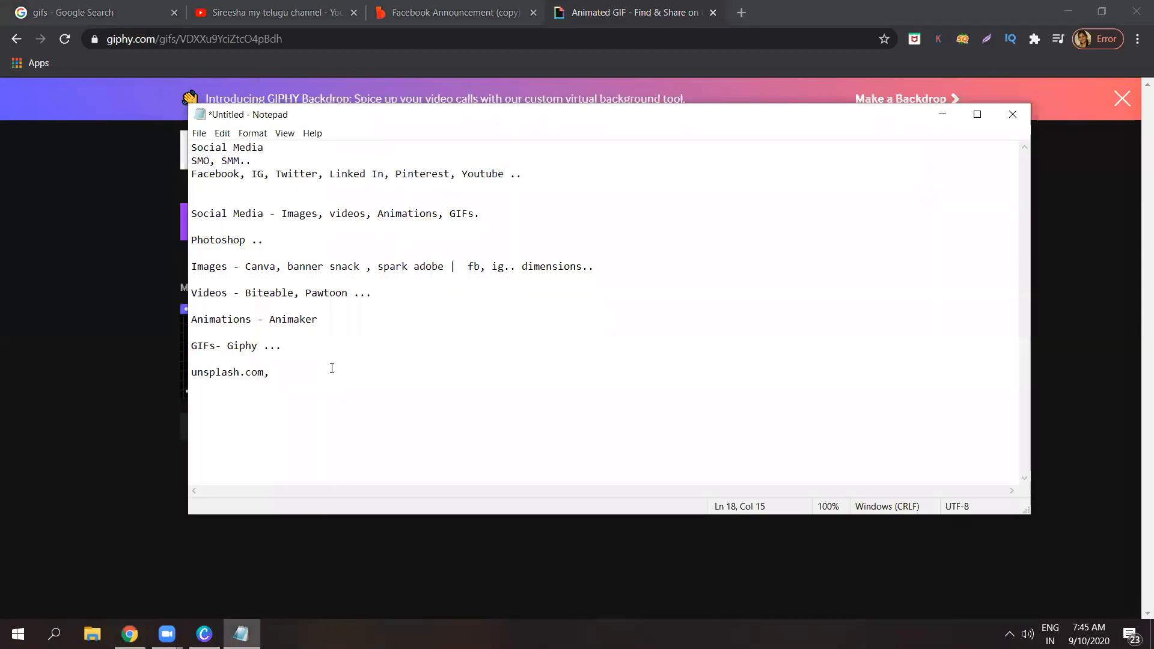
shift+click(193, 144)
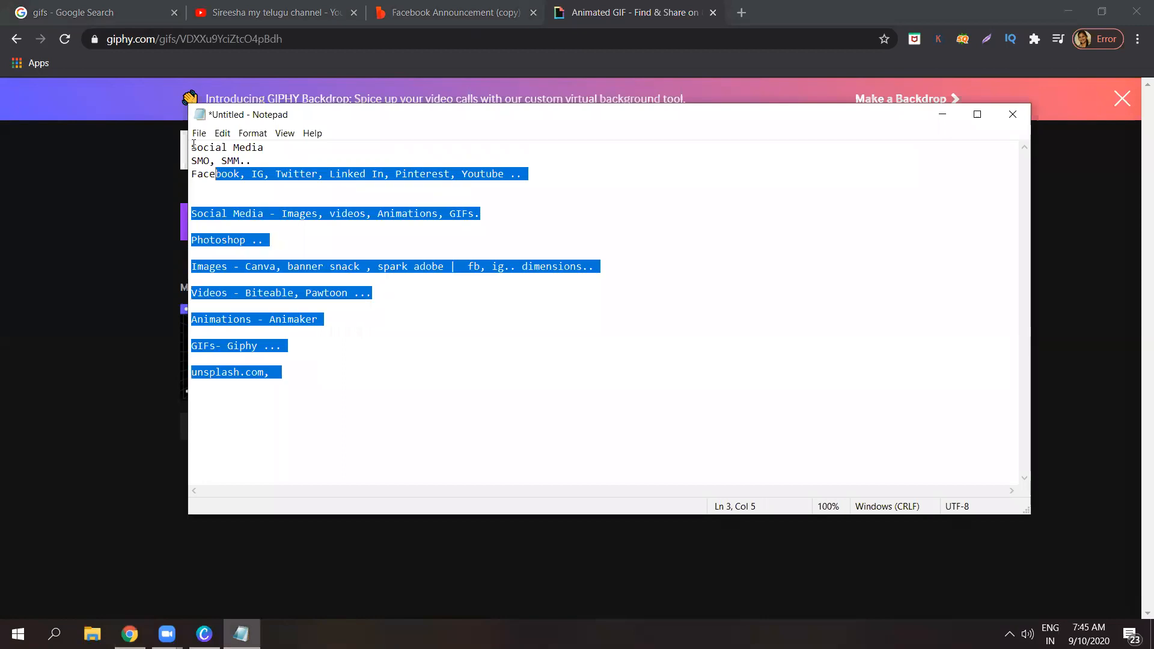
click(316, 337)
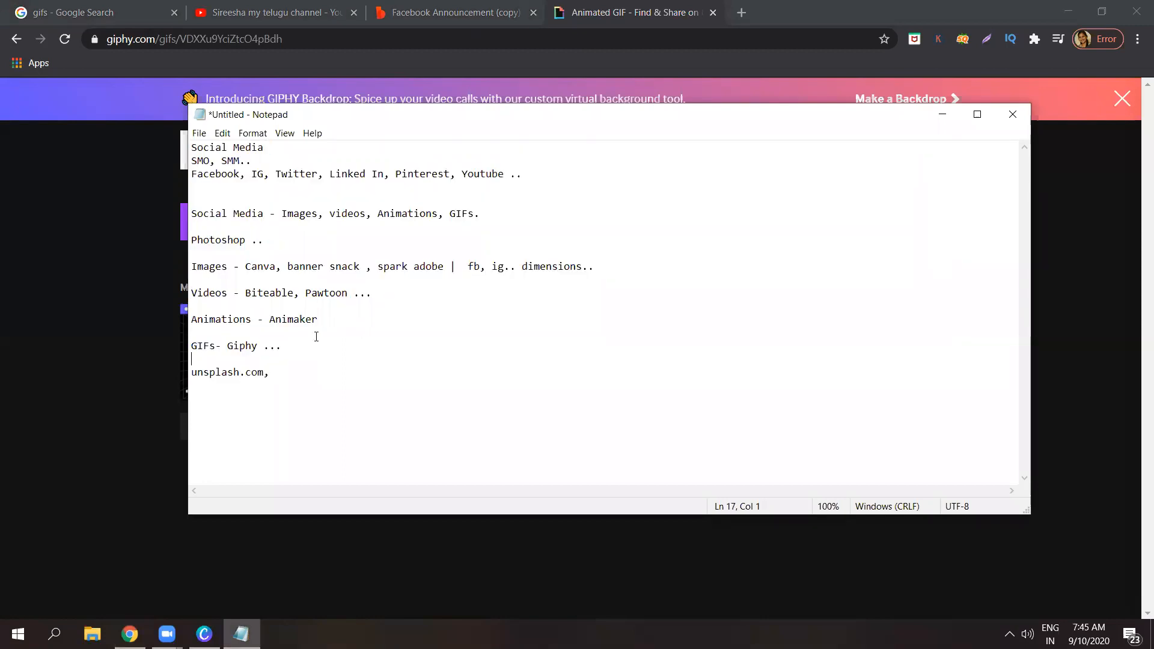
key(Down)
key(Down)
key(Down)
key(Up)
key(Up)
key(Up)
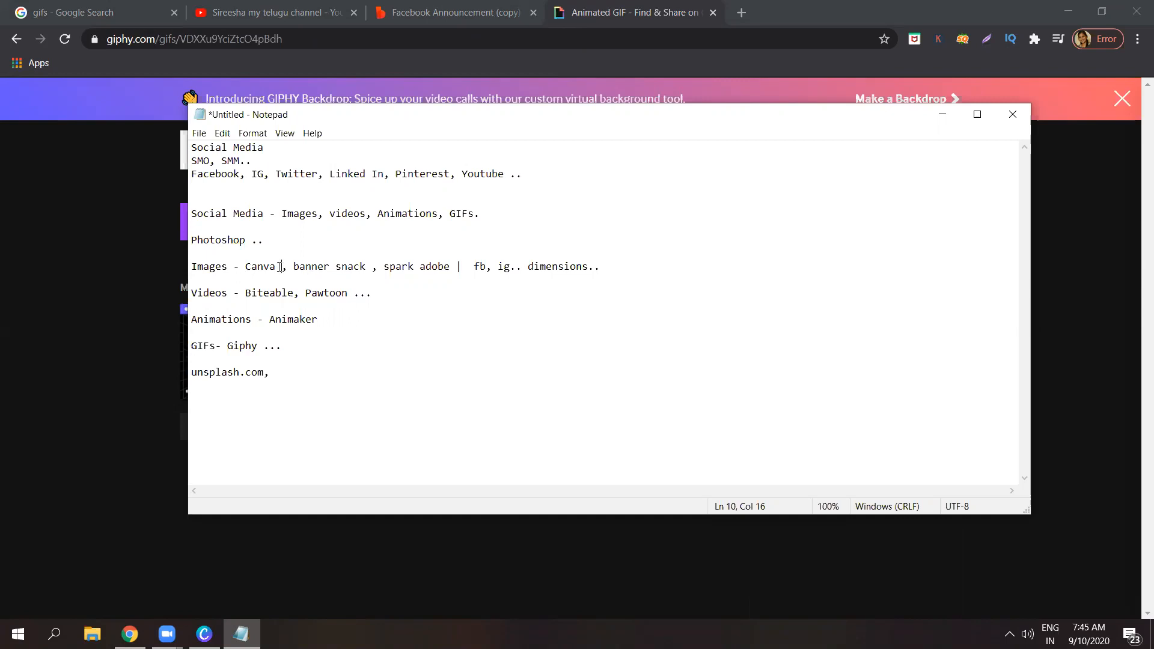
- Review the image tools in the Images line and the social media notes from content types down to unsplash.com
click(332, 268)
click(364, 266)
click(387, 267)
key(Left)
click(364, 267)
click(284, 267)
drag(277, 377, 215, 258)
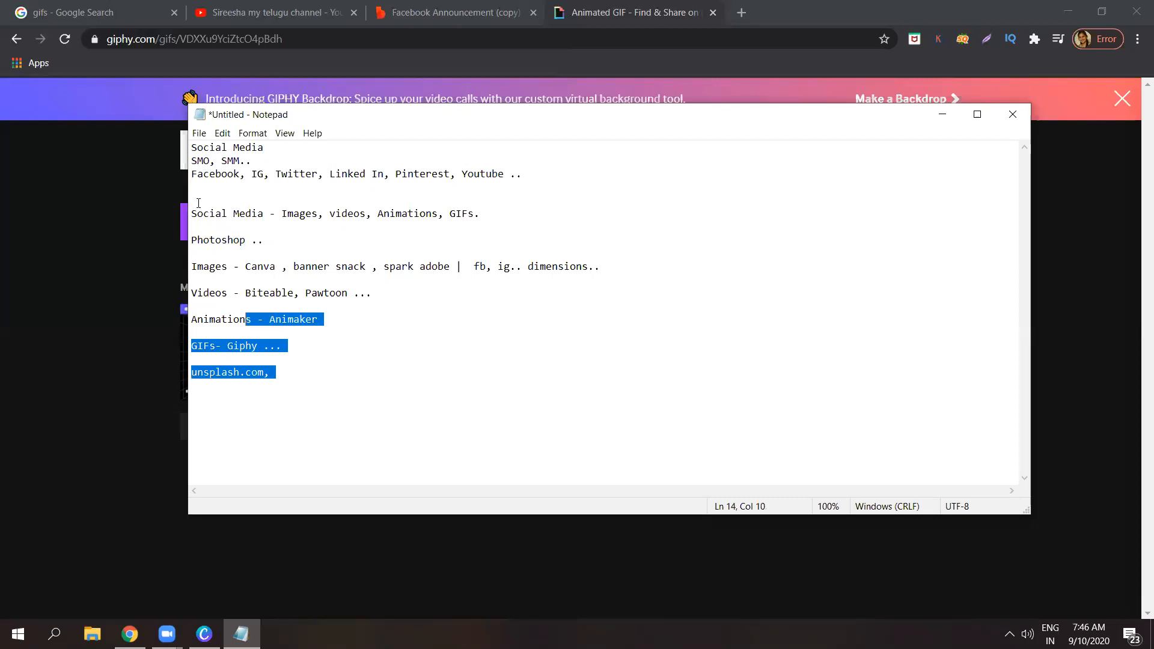
drag(199, 203, 198, 204)
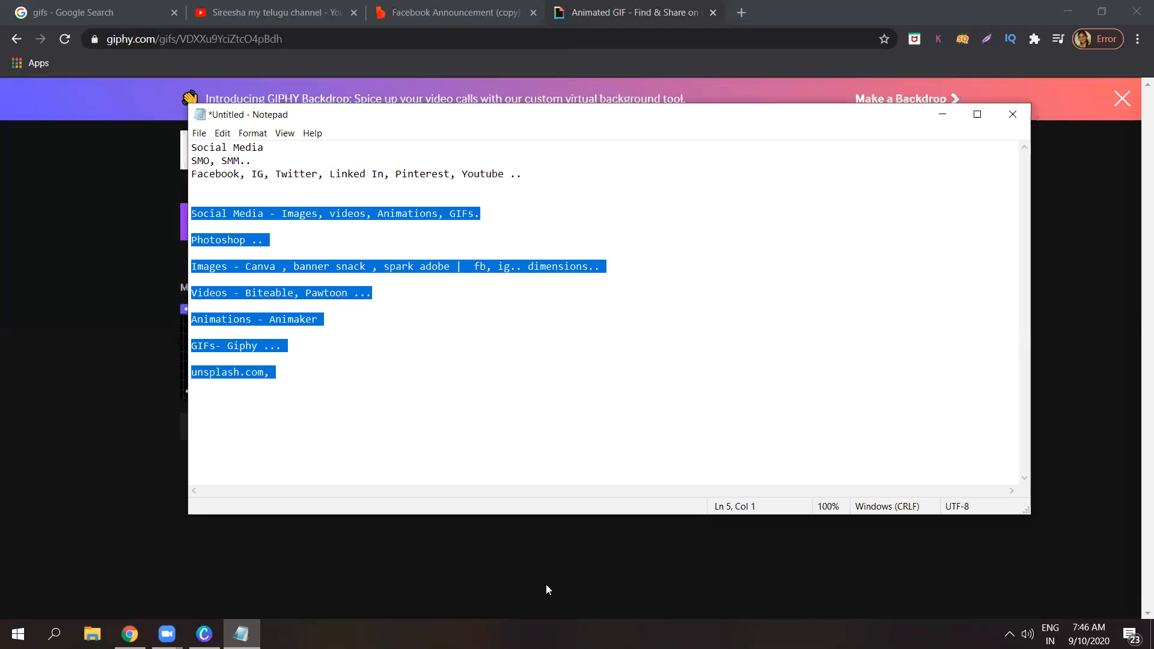
click(490, 391)
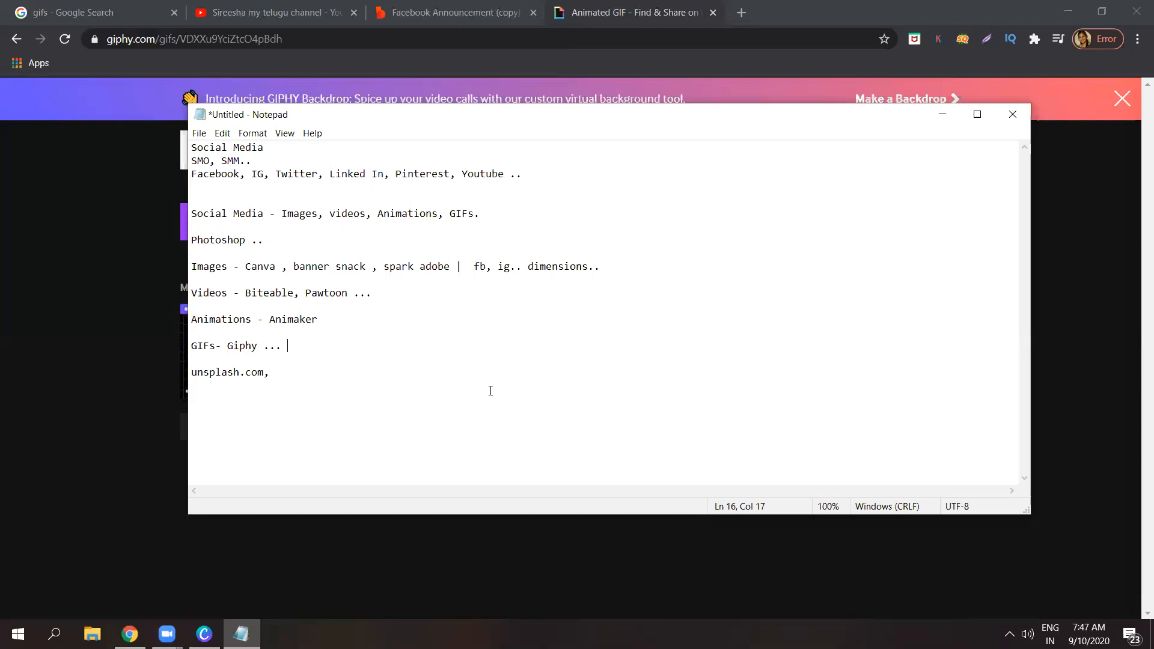
- Add the line "TIP : YOUTUBE, INSTAGRAM .." below the unsplash.com line
click(371, 379)
key(Return)
key(Caps_Lock)
text(TIP )
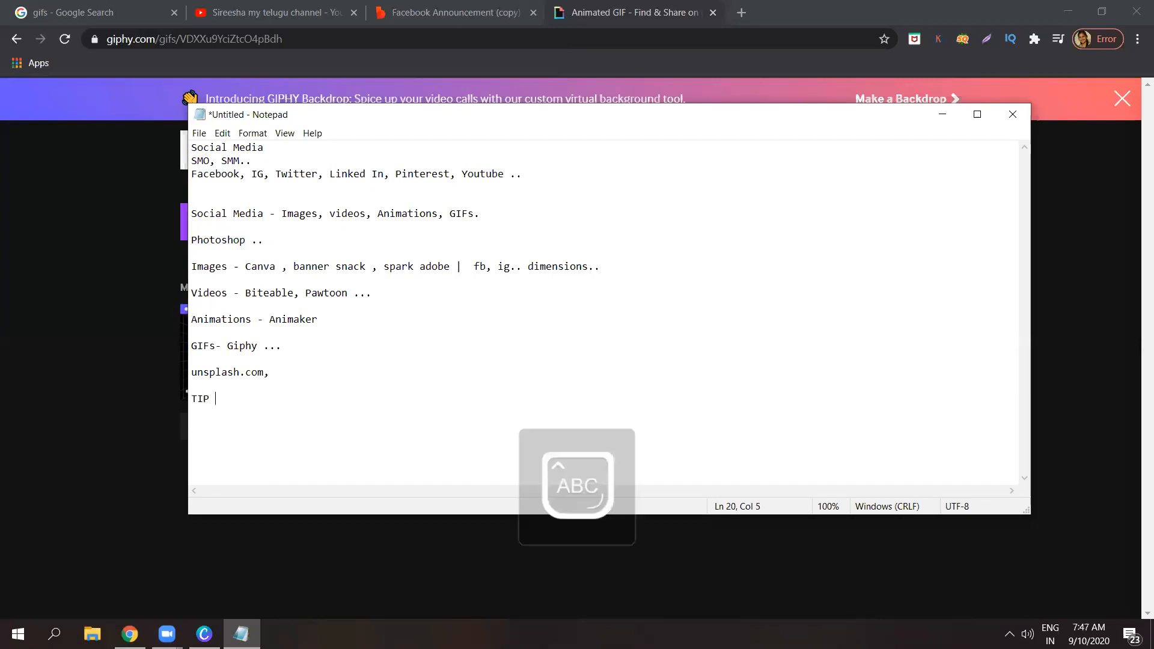
text(: )
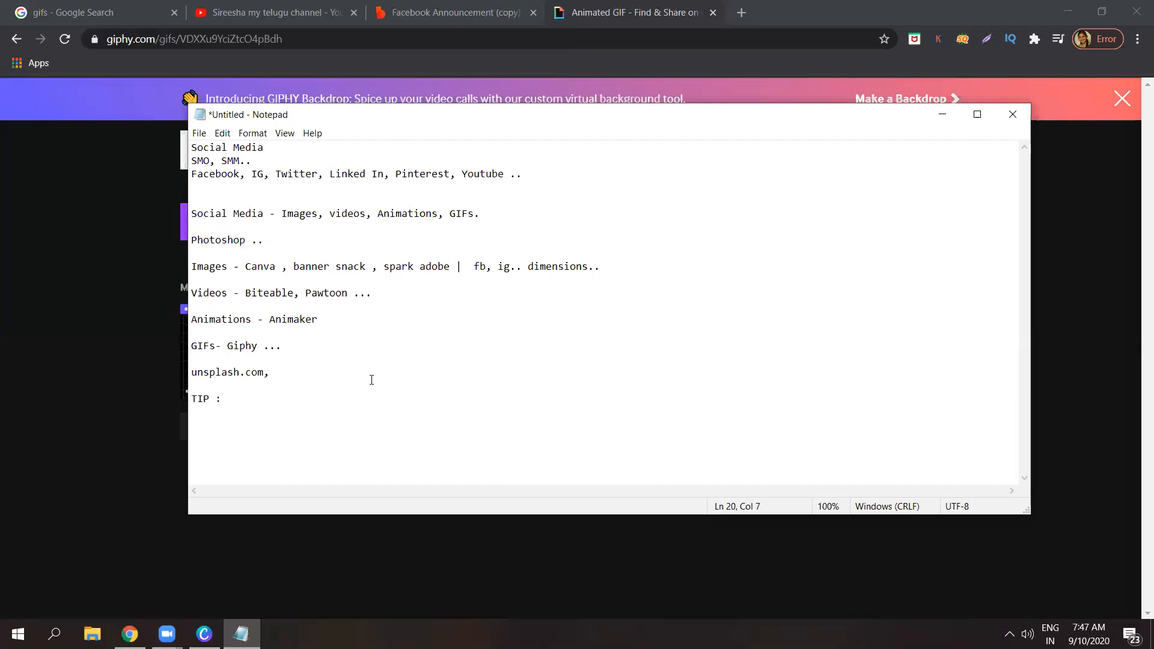
text(YOUTUBE, IS)
key(BackSpace)
text(NSTAGRAM ..)
- Highlight the YOUTUBE and INSTAGRAM entries in the TIP line while examining them
click(281, 397)
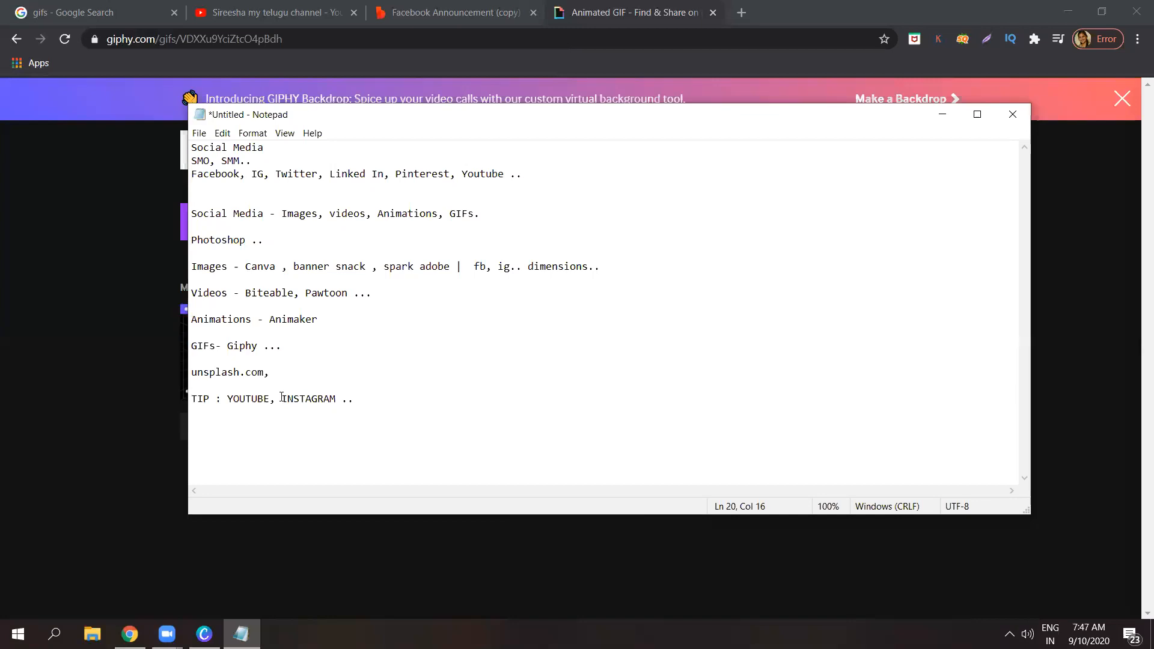
click(327, 400)
click(340, 399)
click(271, 398)
shift+click(247, 398)
click(305, 399)
double_click(305, 398)
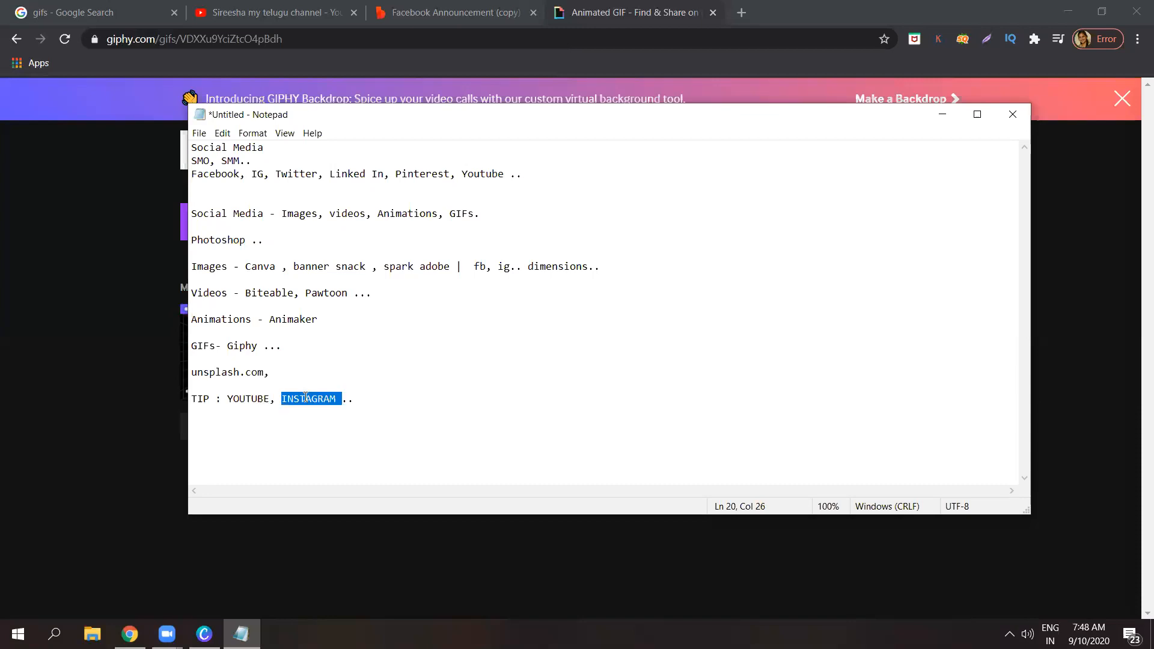
click(265, 397)
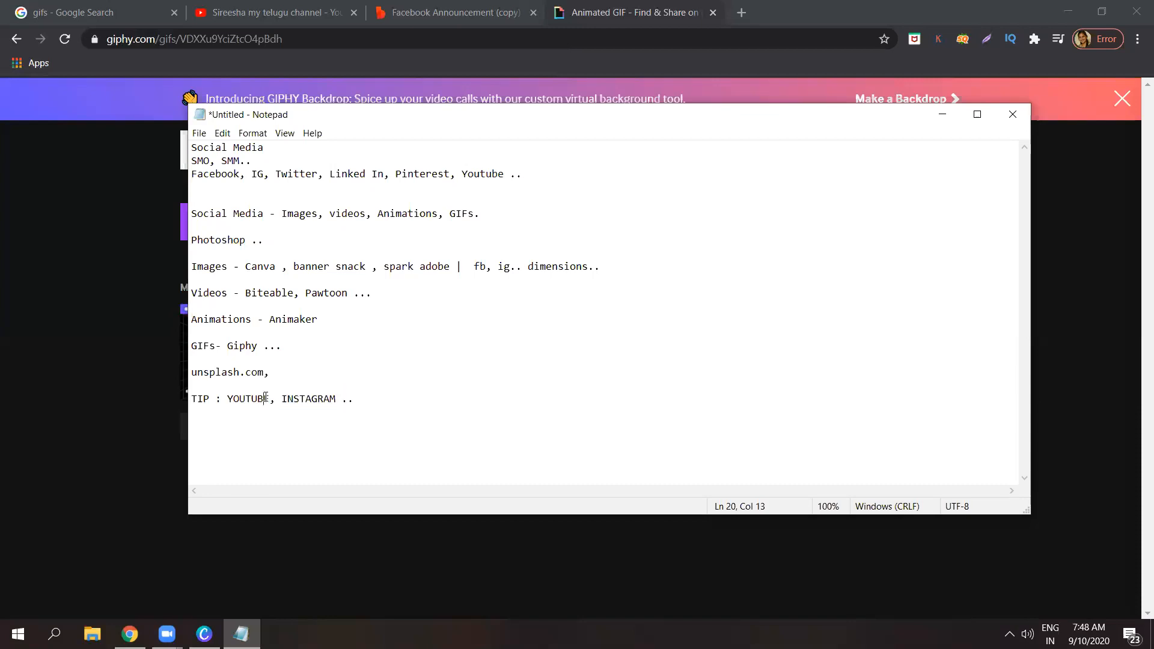
double_click(266, 397)
click(321, 396)
- Go to the open YouTube page in Chrome and switch to the ODMT KANNADA account
click(202, 11)
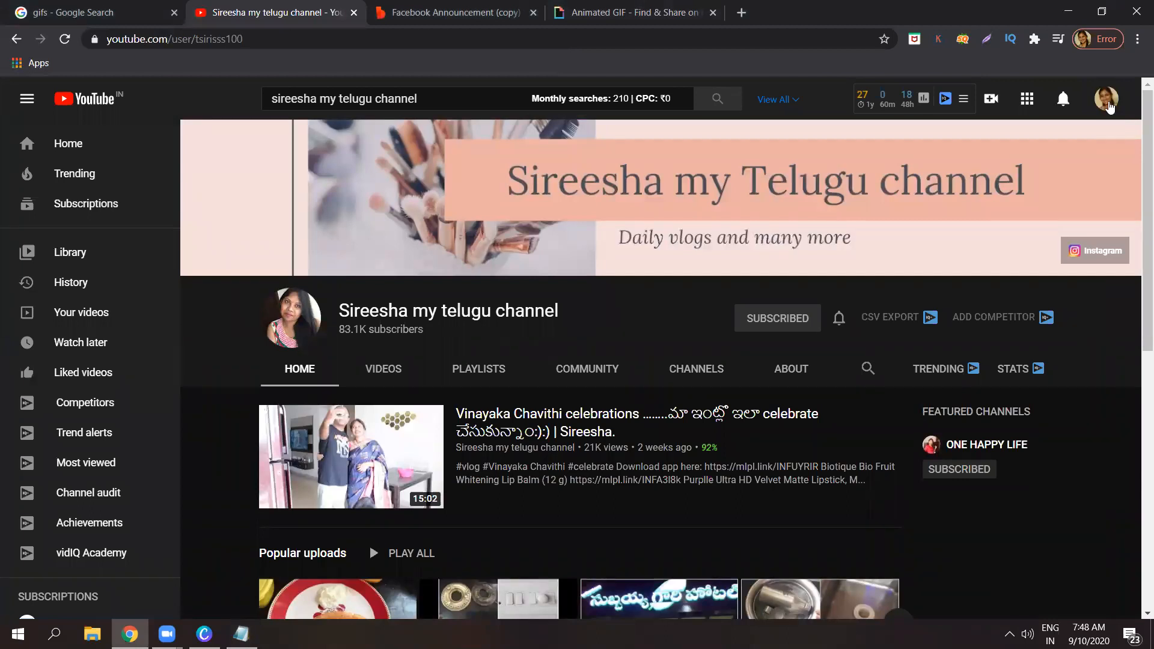
click(1107, 105)
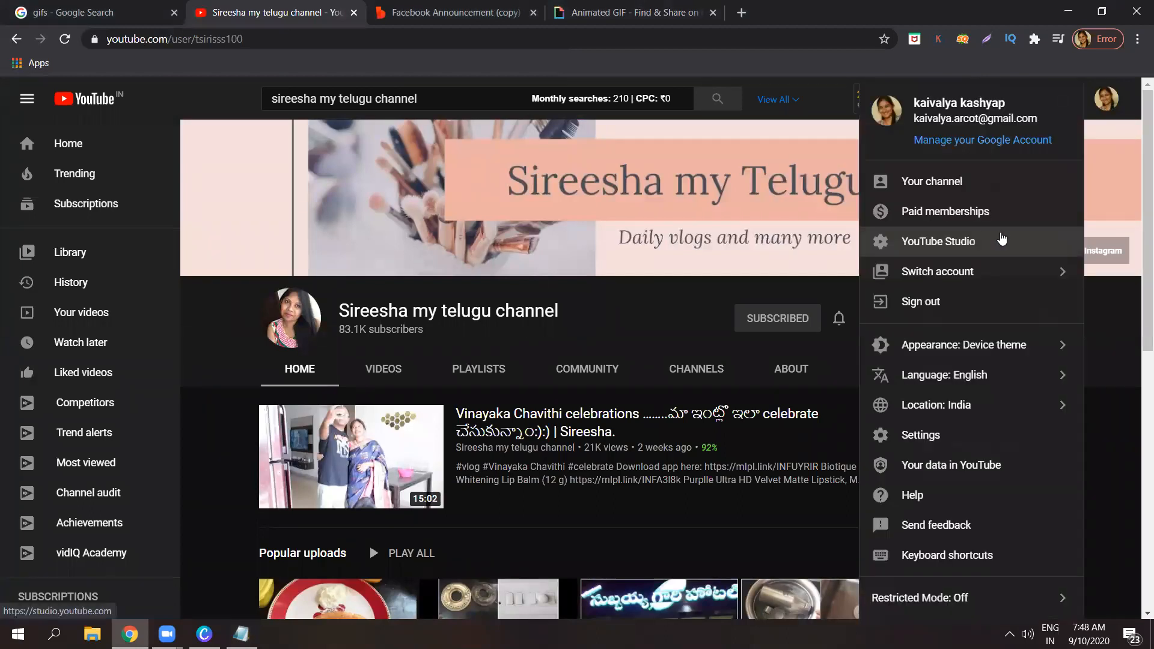
click(1001, 279)
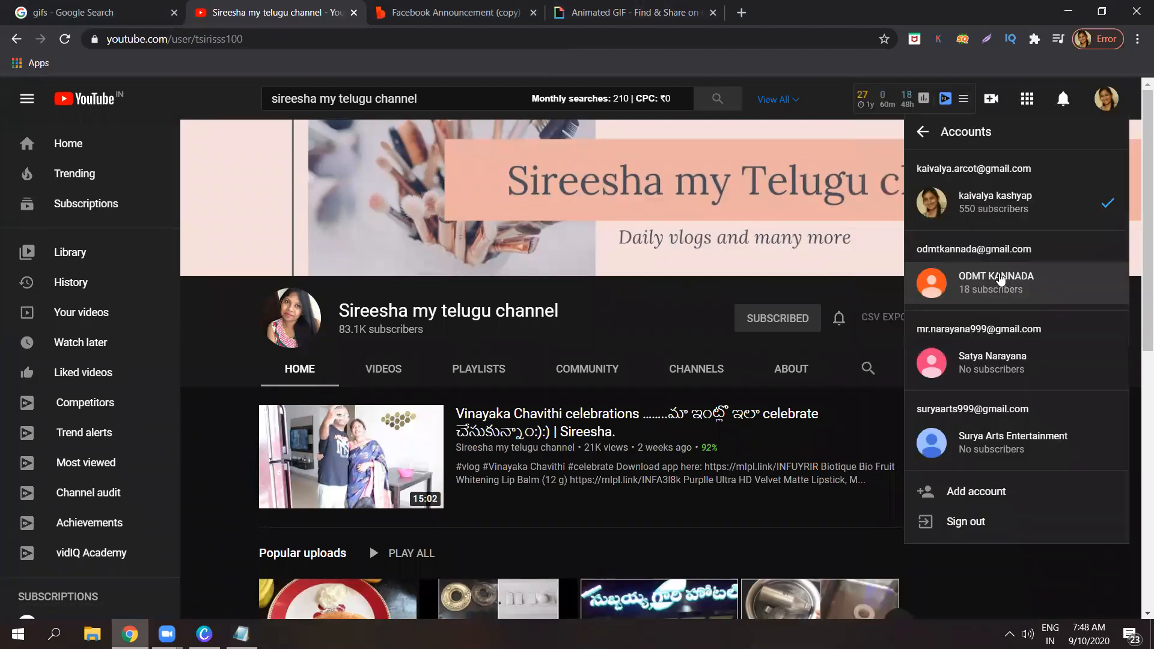
click(1000, 283)
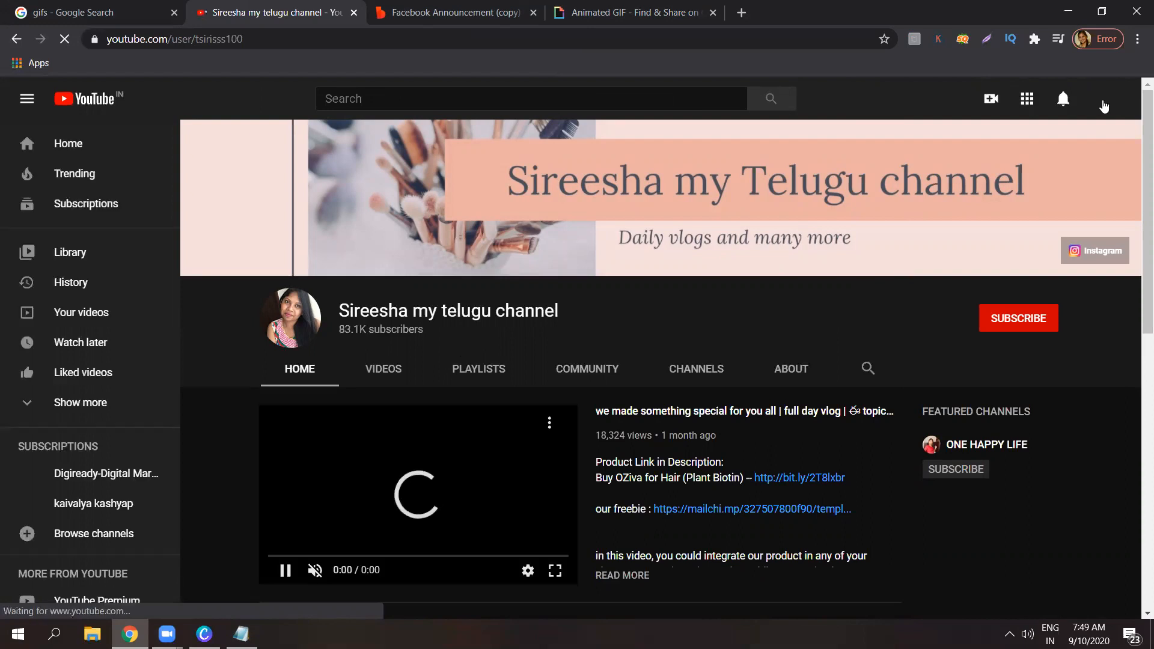
- Open the ODMT KANNADA channel's playlists and play the Search Engine Optimization Techniques playlist
click(1105, 102)
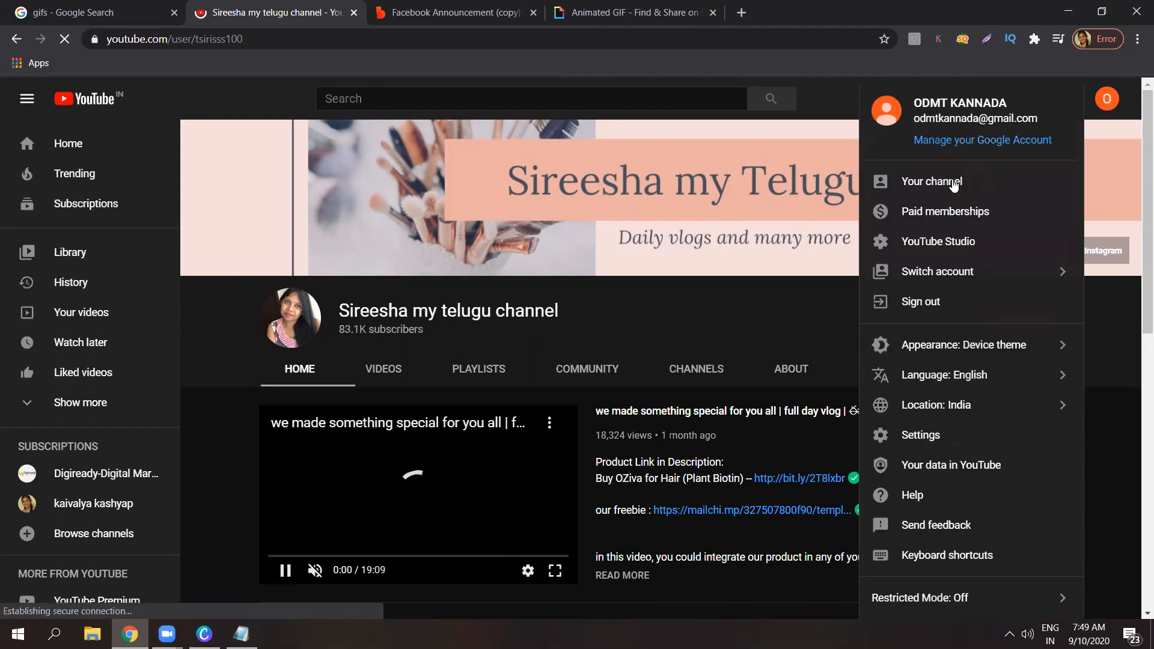
click(954, 183)
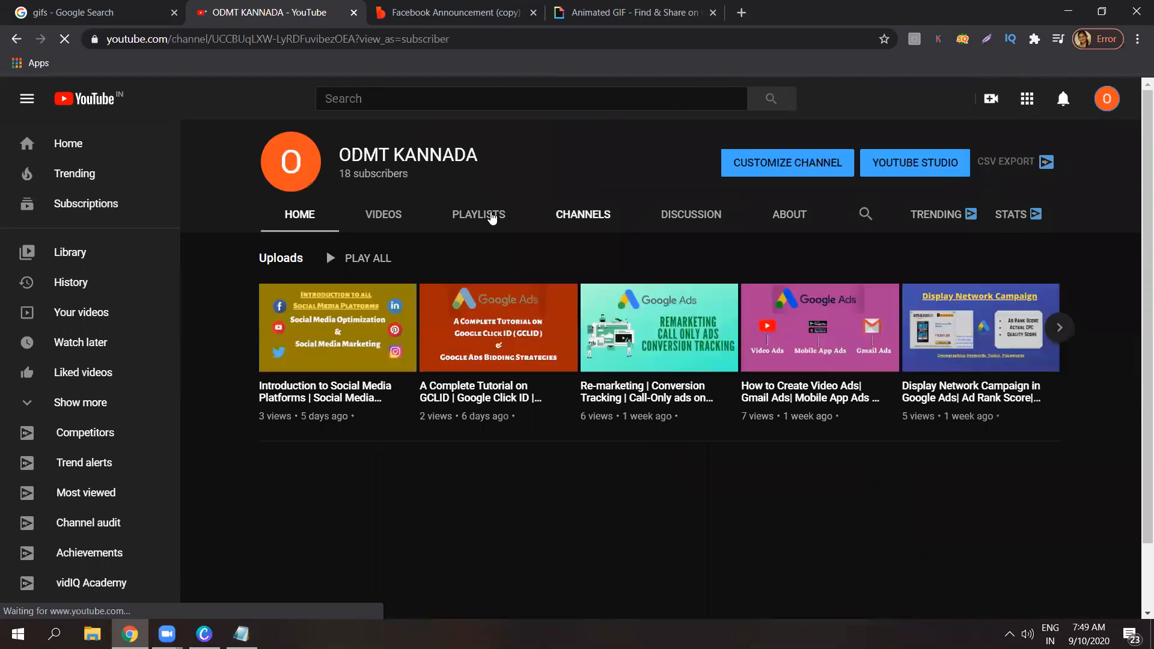
click(492, 217)
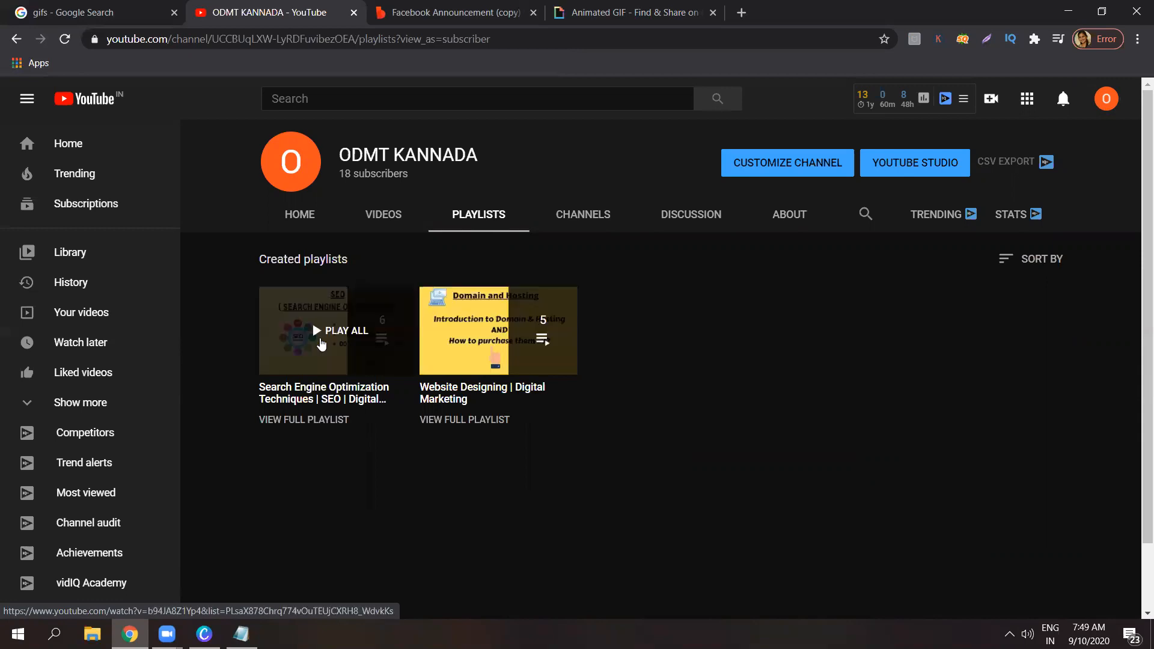
click(322, 343)
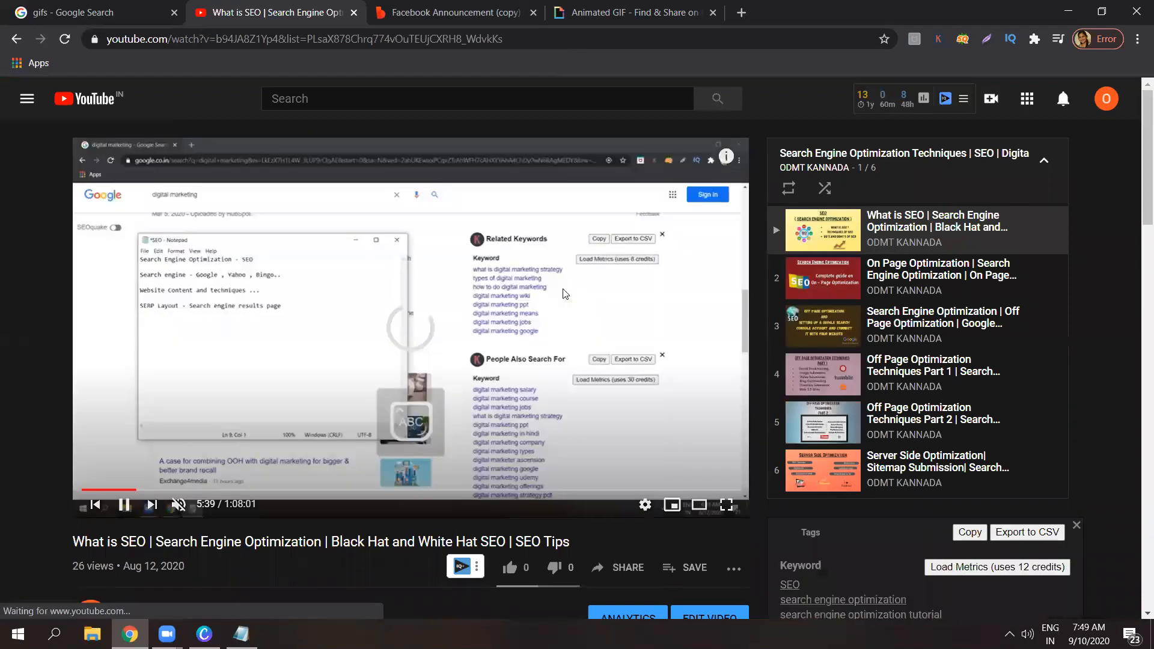
- Pause the playing SEO video and open the About section of the ODMT KANNADA channel, dismissing the mini player
key(space)
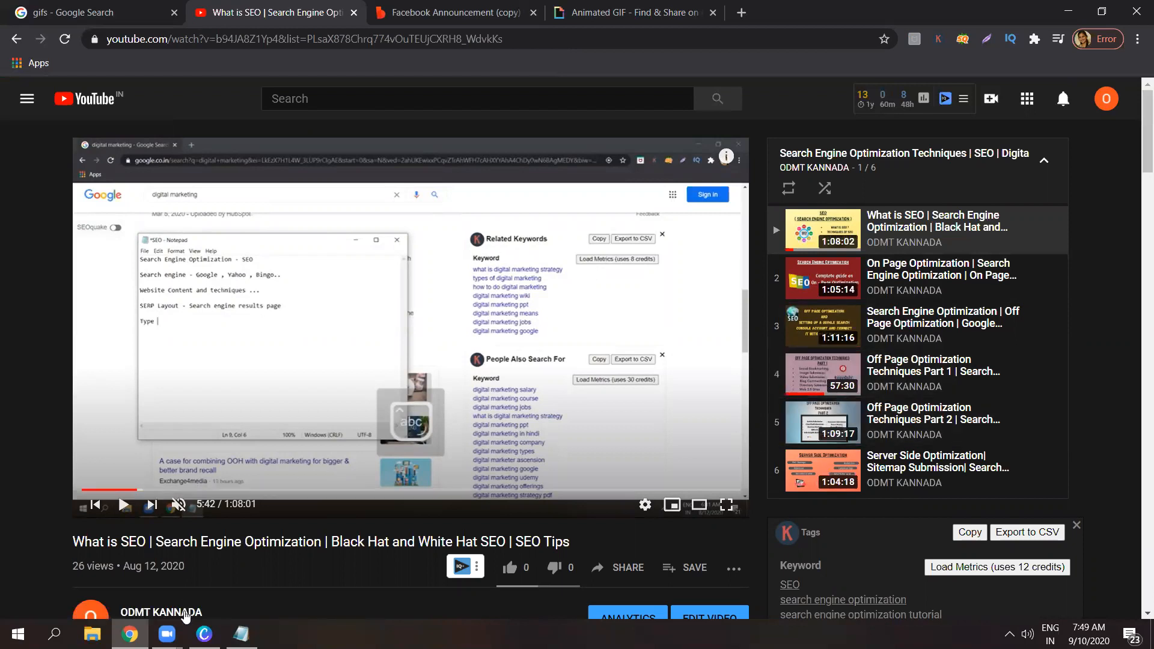
click(185, 613)
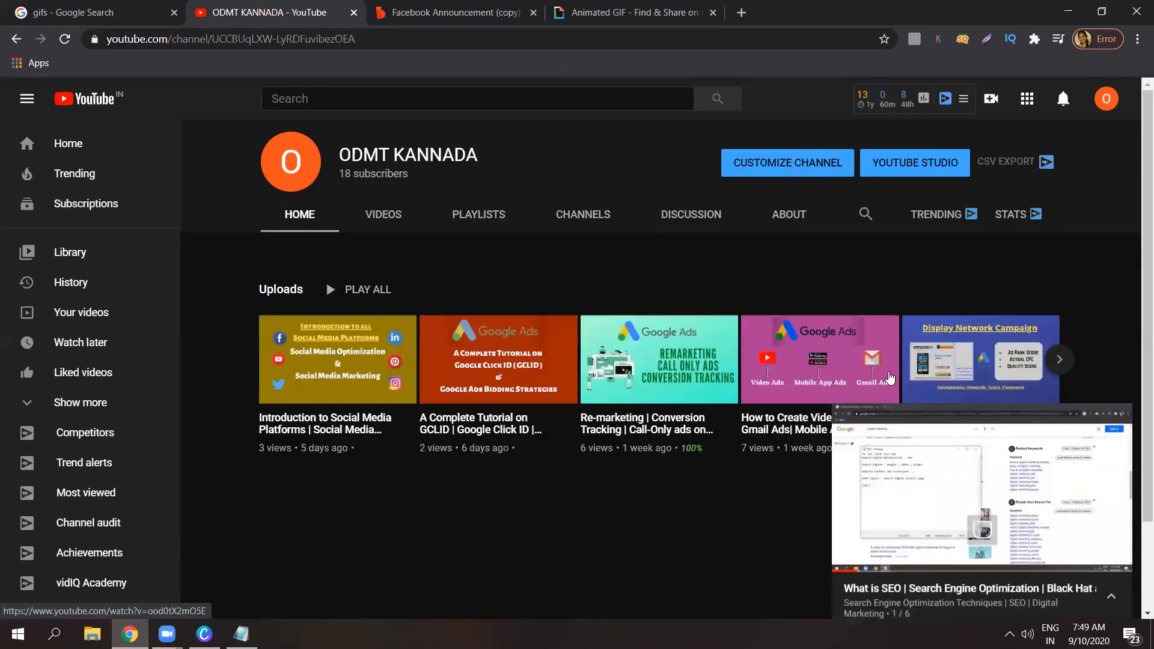
click(1117, 421)
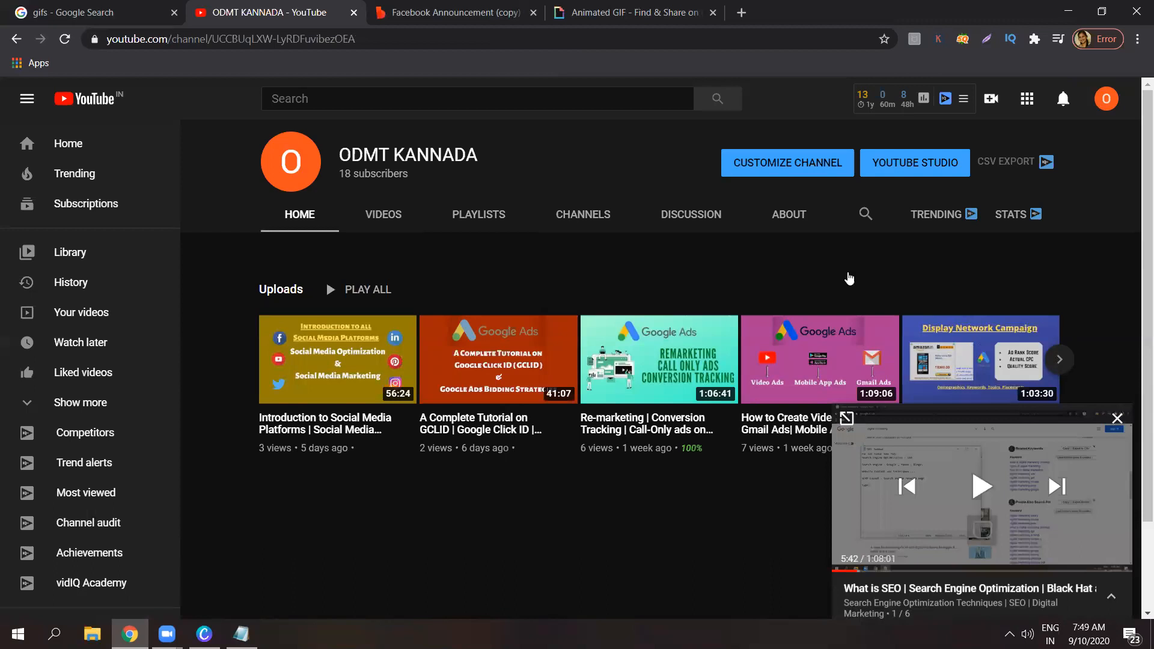
click(804, 224)
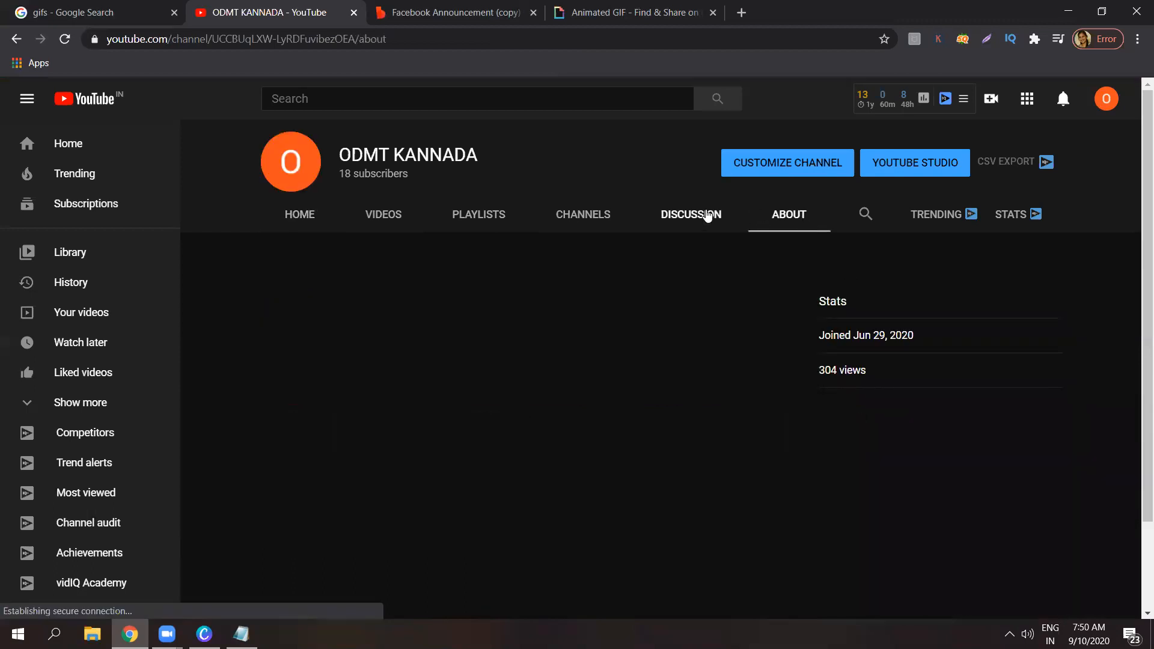
click(683, 215)
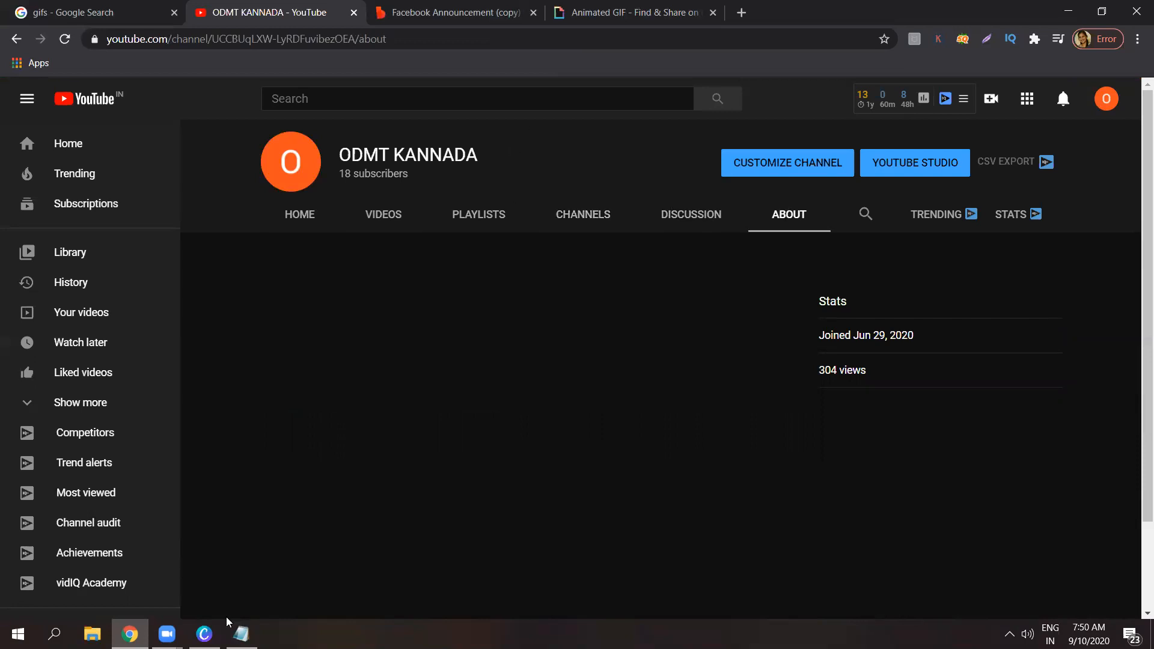
- Switch to Canva and bring up the Notepad social media notes in front of it
click(204, 634)
click(241, 634)
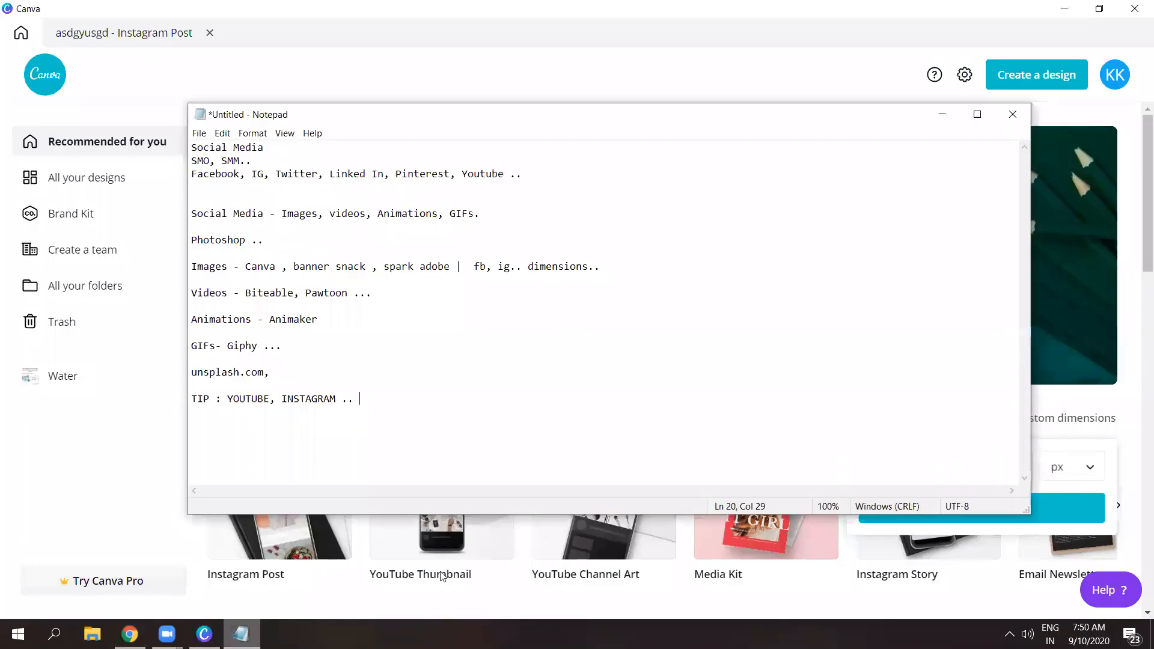